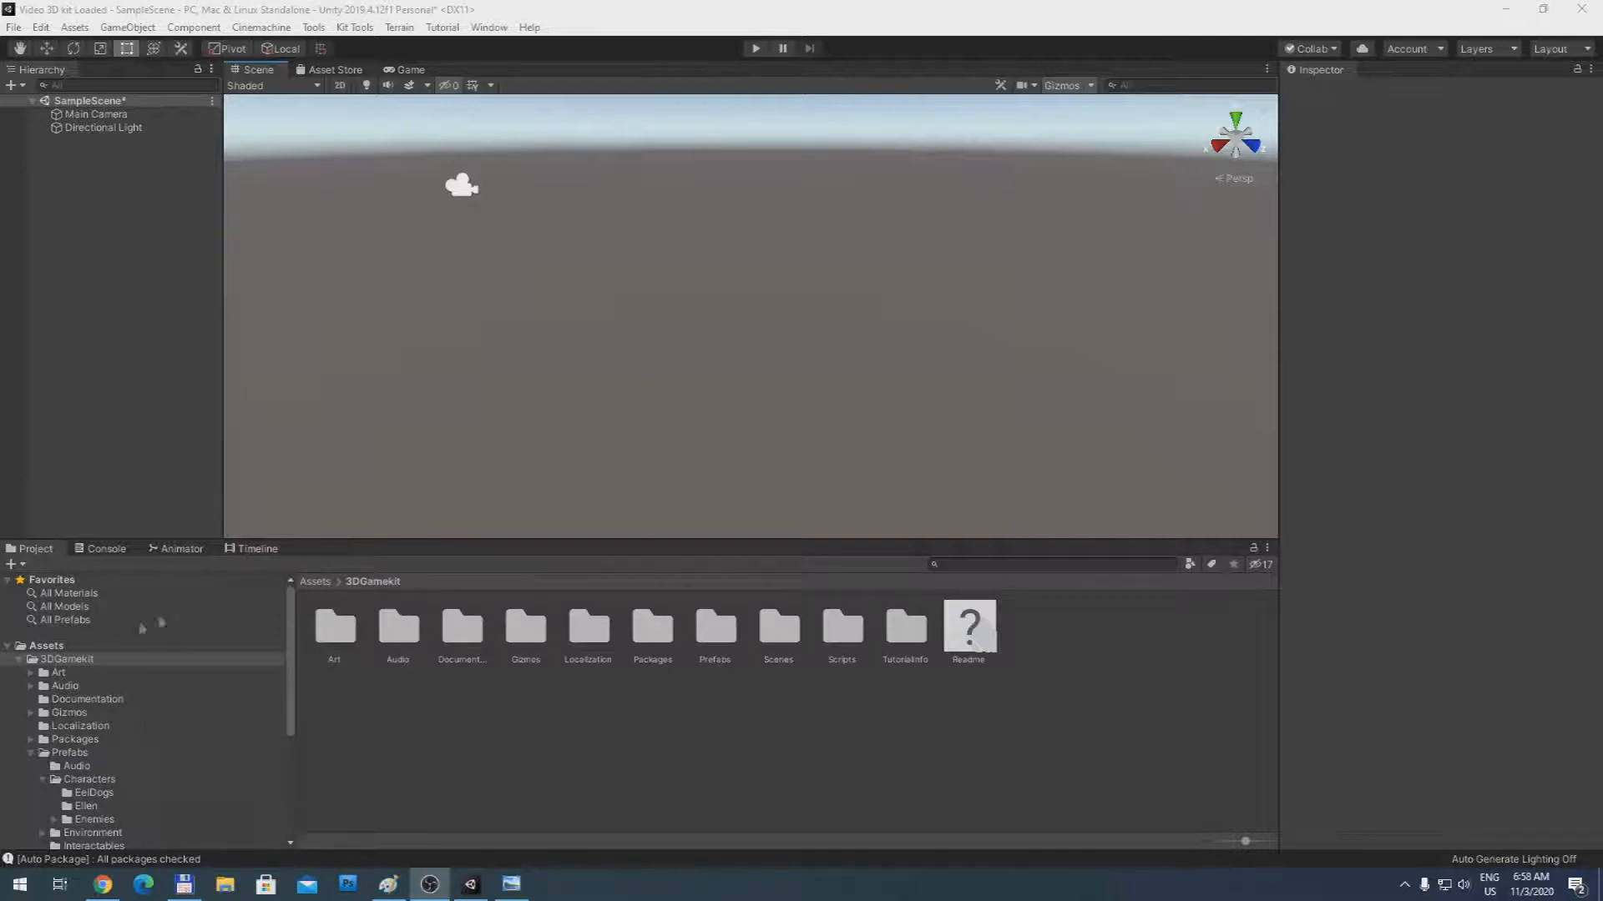
# Step: Look through the purchased assets in the Asset Store, examining the 3D Game Kit and Bolt entries
pyautogui.moveTo(293, 625)
pyautogui.mouseDown()
pyautogui.moveTo(292, 752)
pyautogui.moveTo(293, 655)
pyautogui.mouseUp()
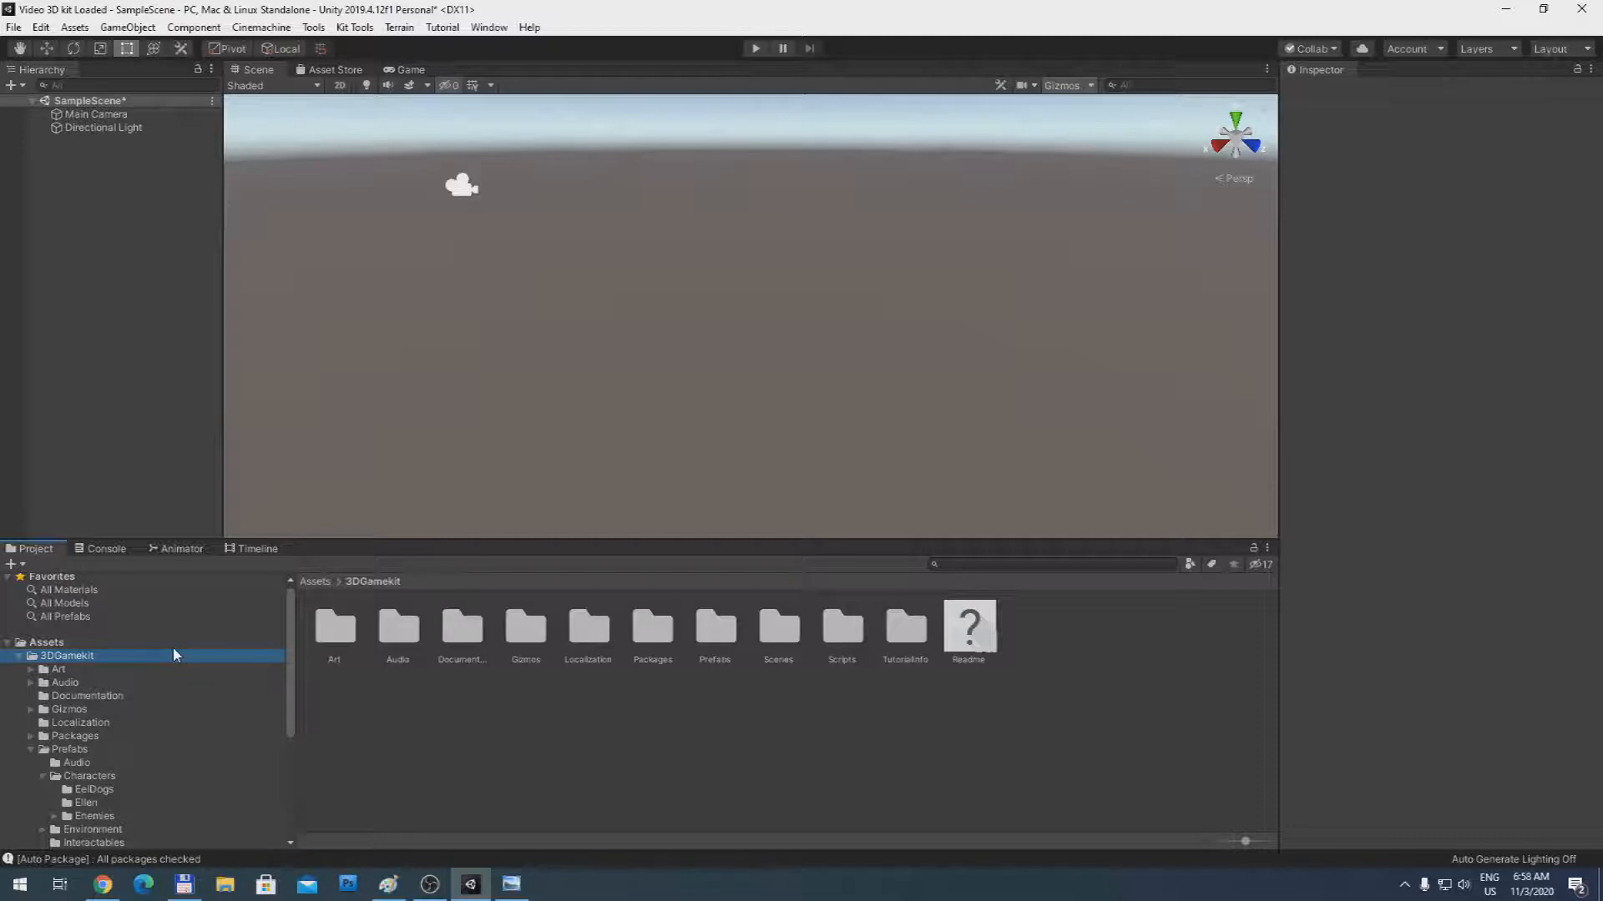
pyautogui.click(343, 71)
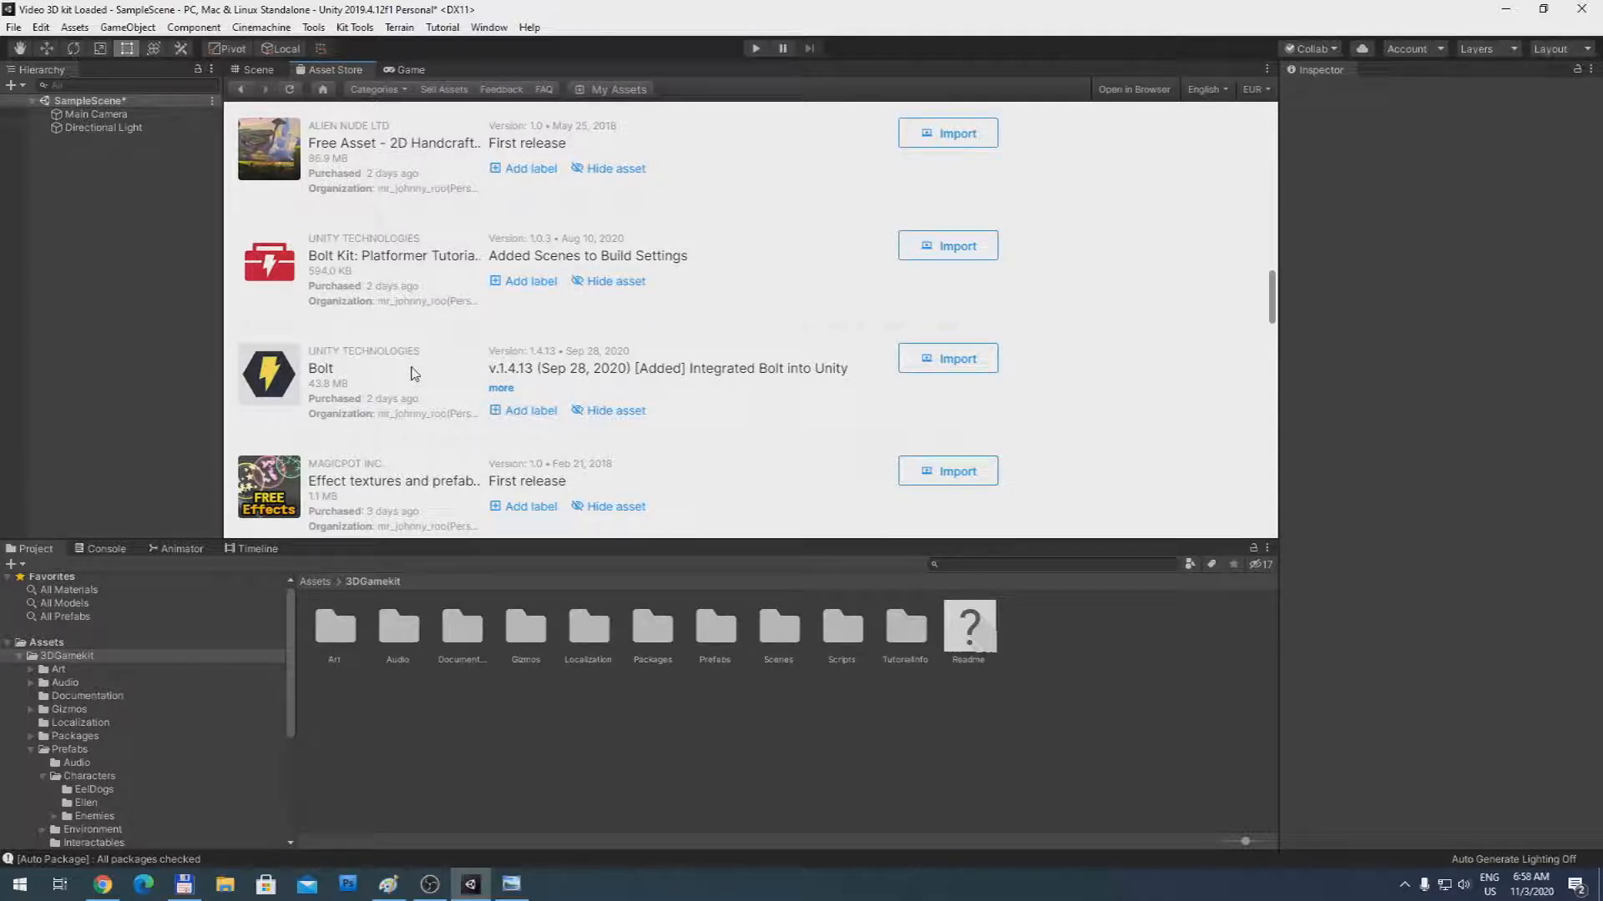
pyautogui.scroll(-10, 413, 373)
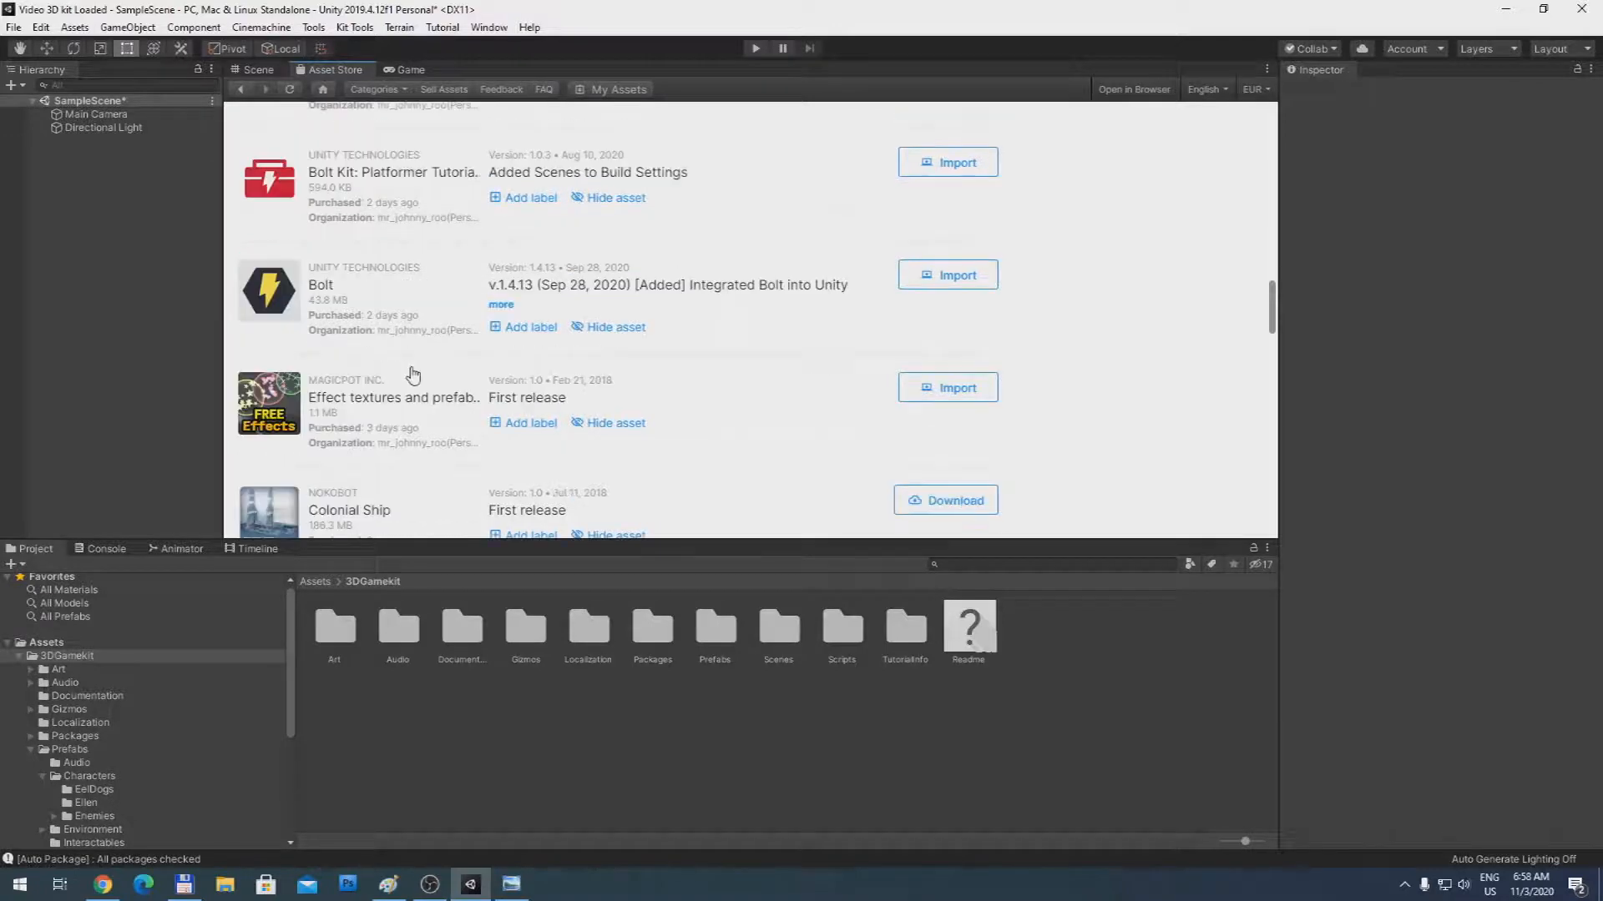
pyautogui.scroll(-5, 411, 371)
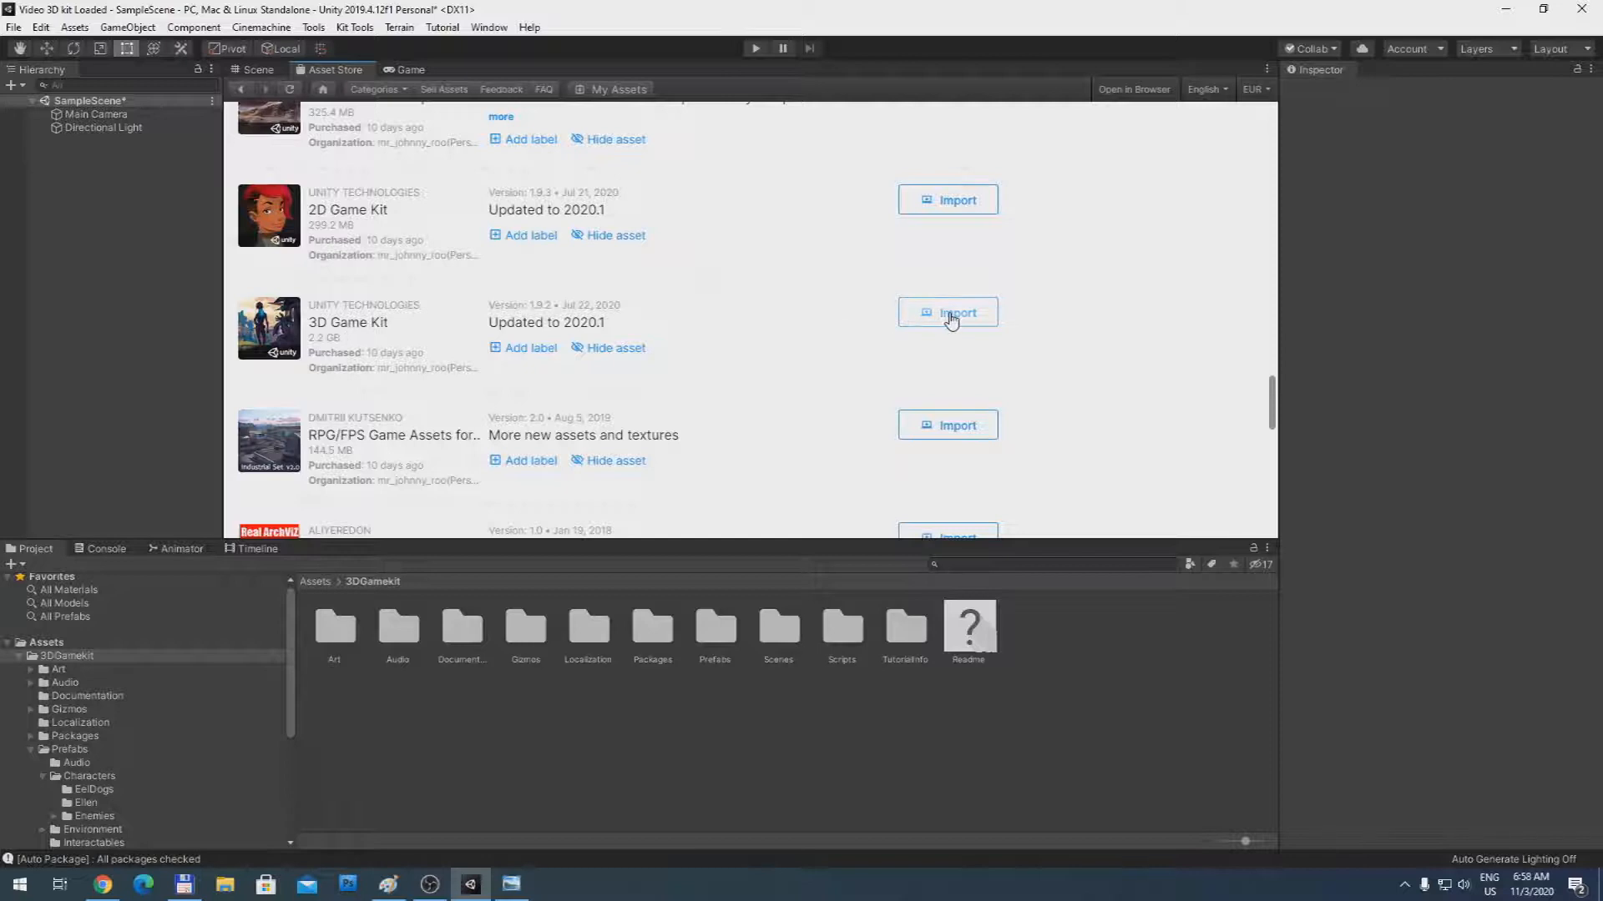
pyautogui.scroll(10, 854, 332)
pyautogui.scroll(2, 535, 349)
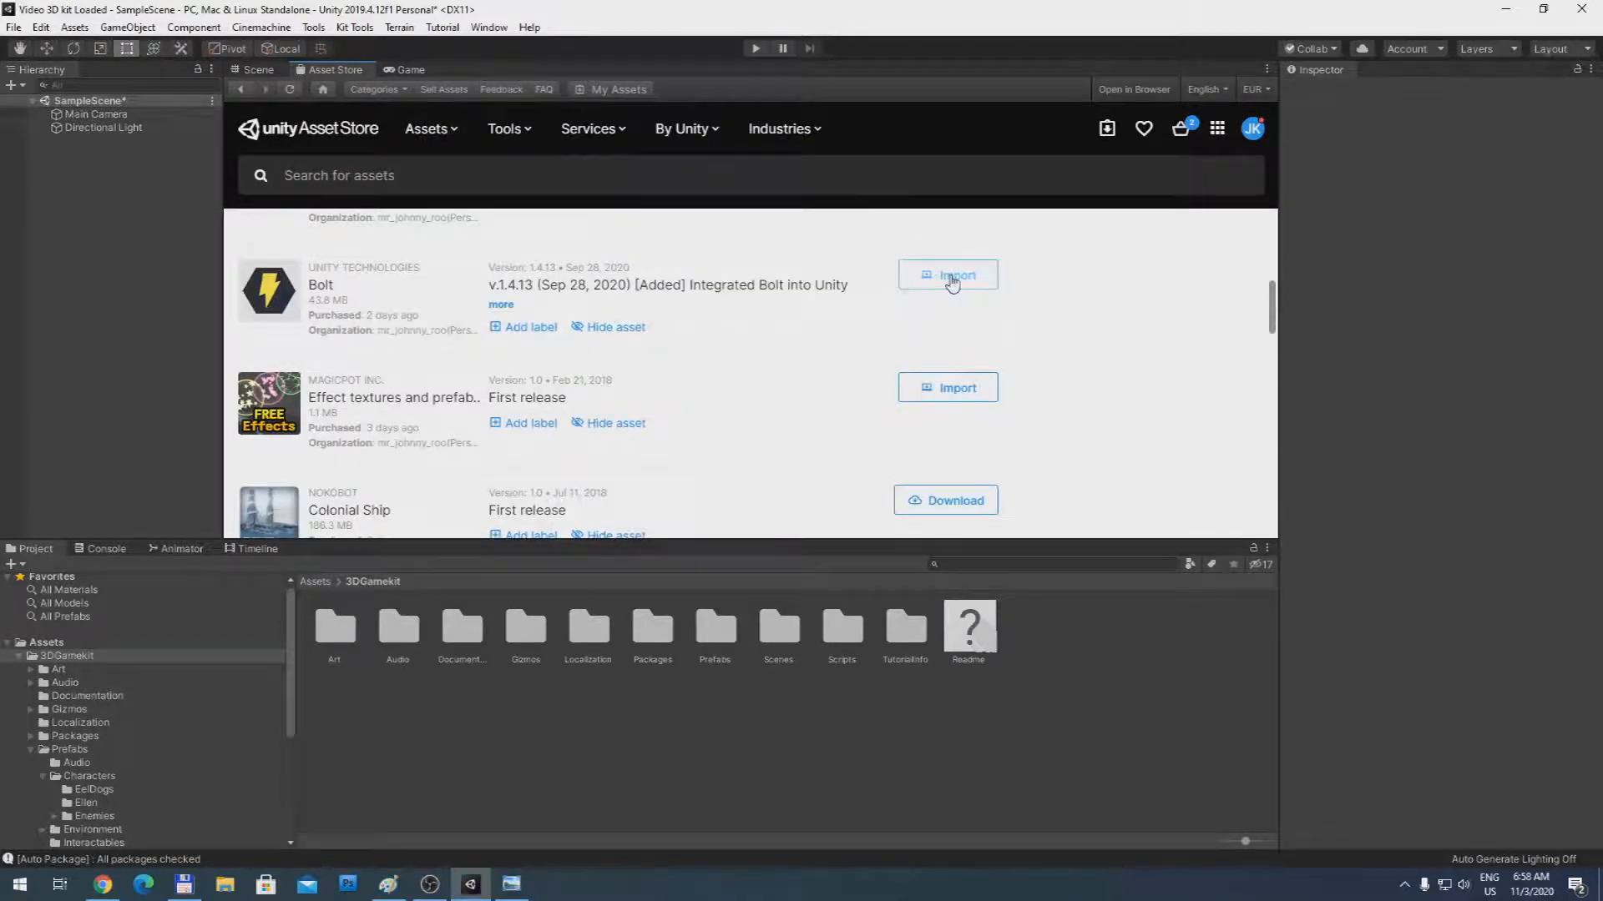
pyautogui.click(926, 282)
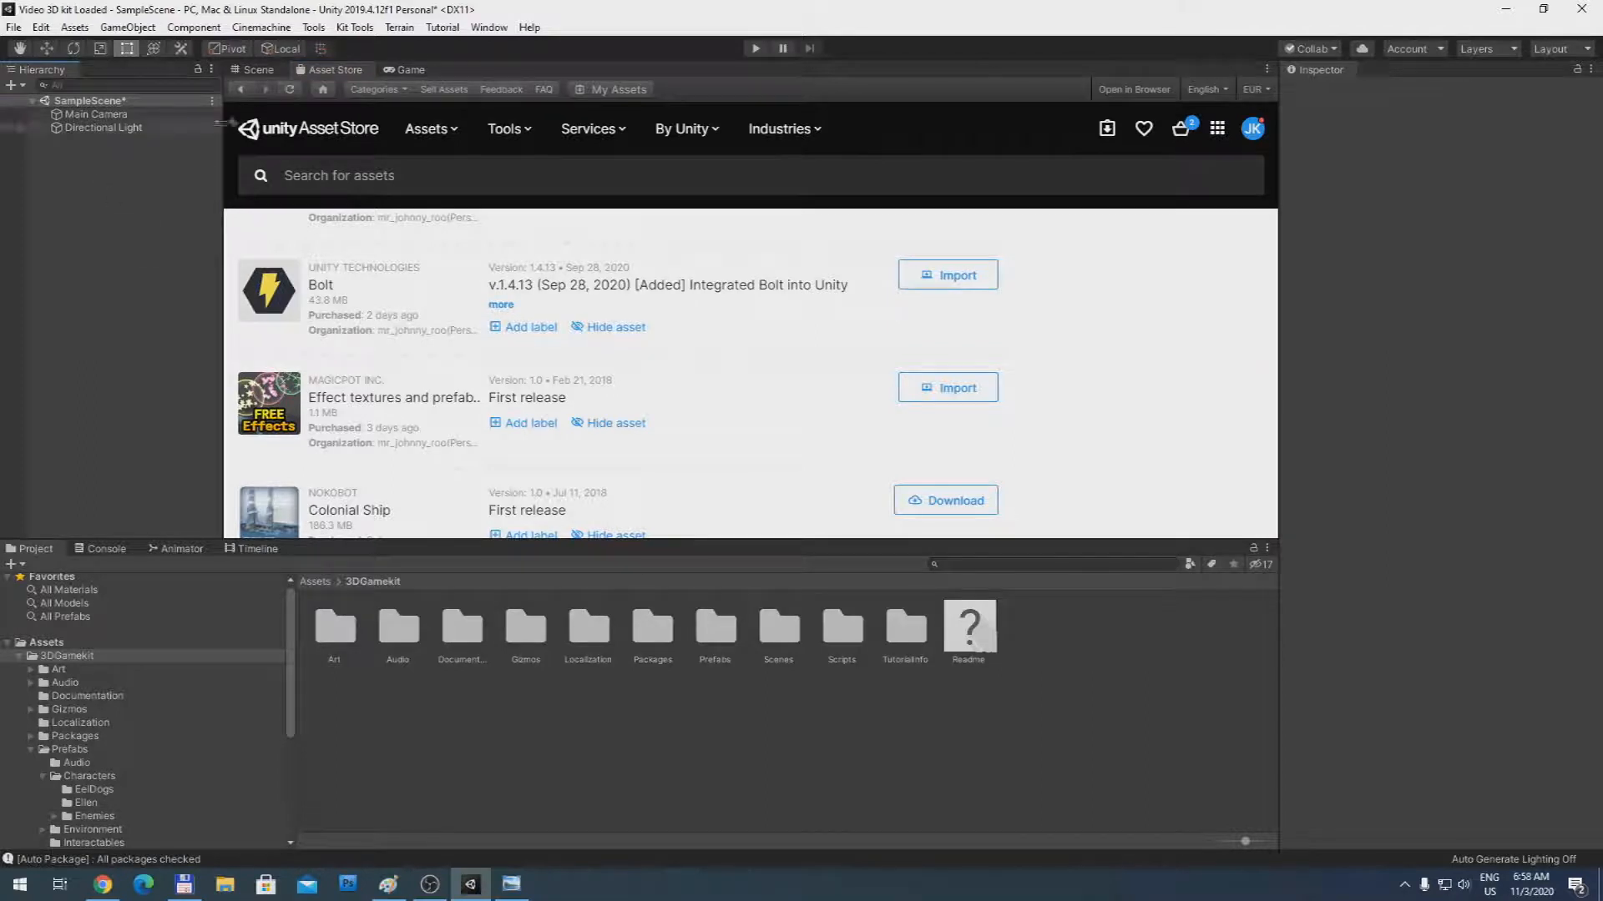
# Step: Review the Scene, Game, Animator and Timeline views and the list of windows that can be added to the layout
pyautogui.click(257, 72)
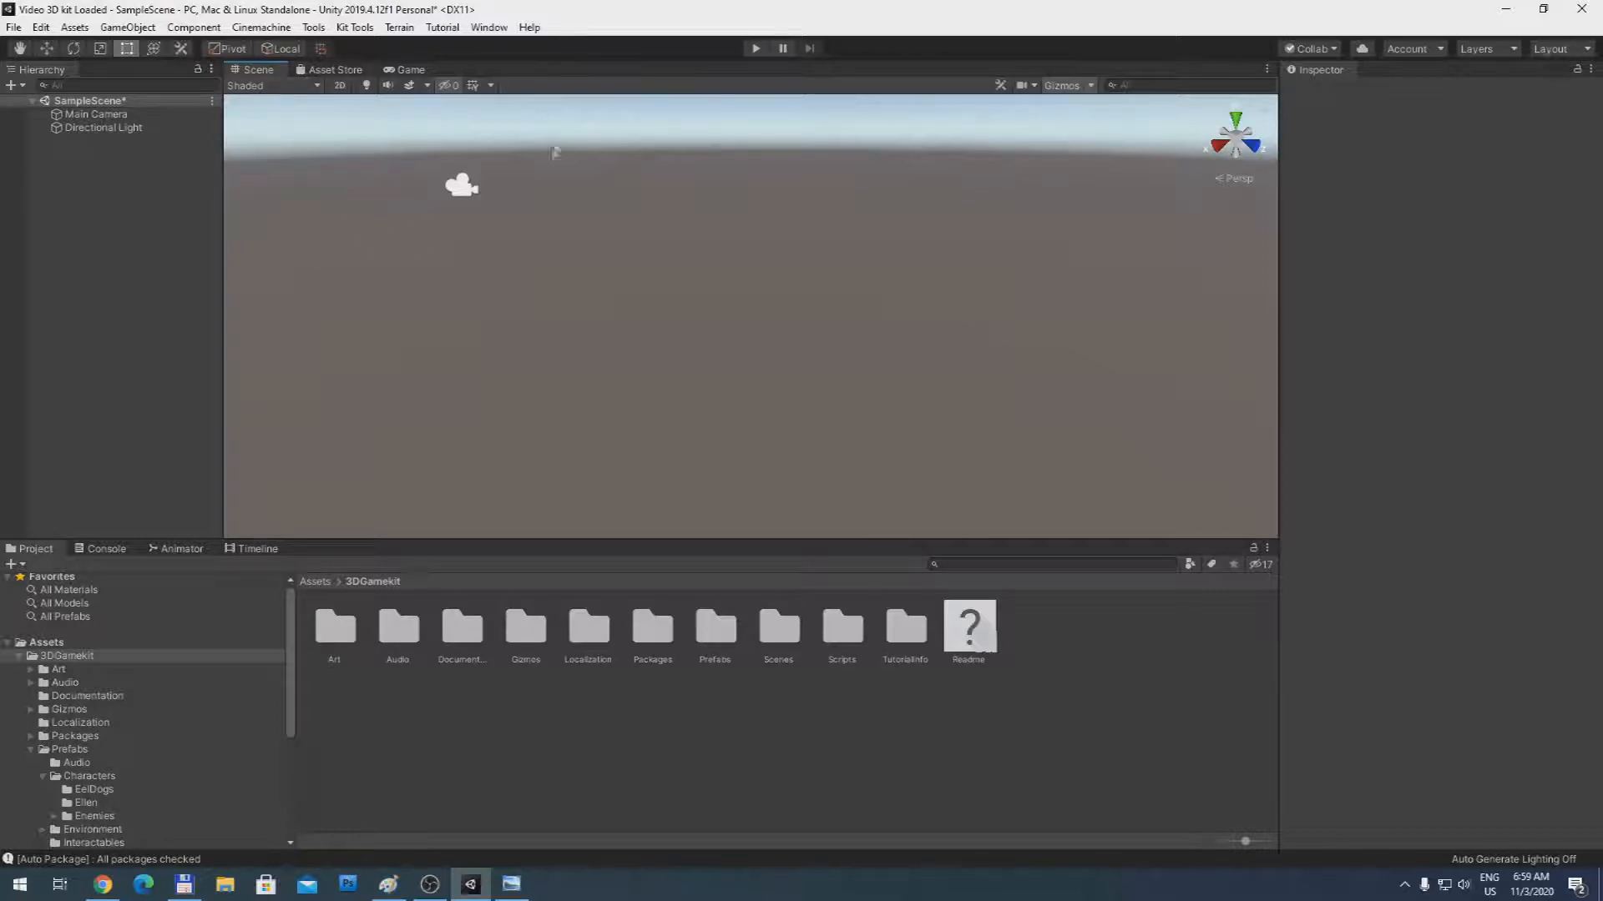
pyautogui.click(405, 69)
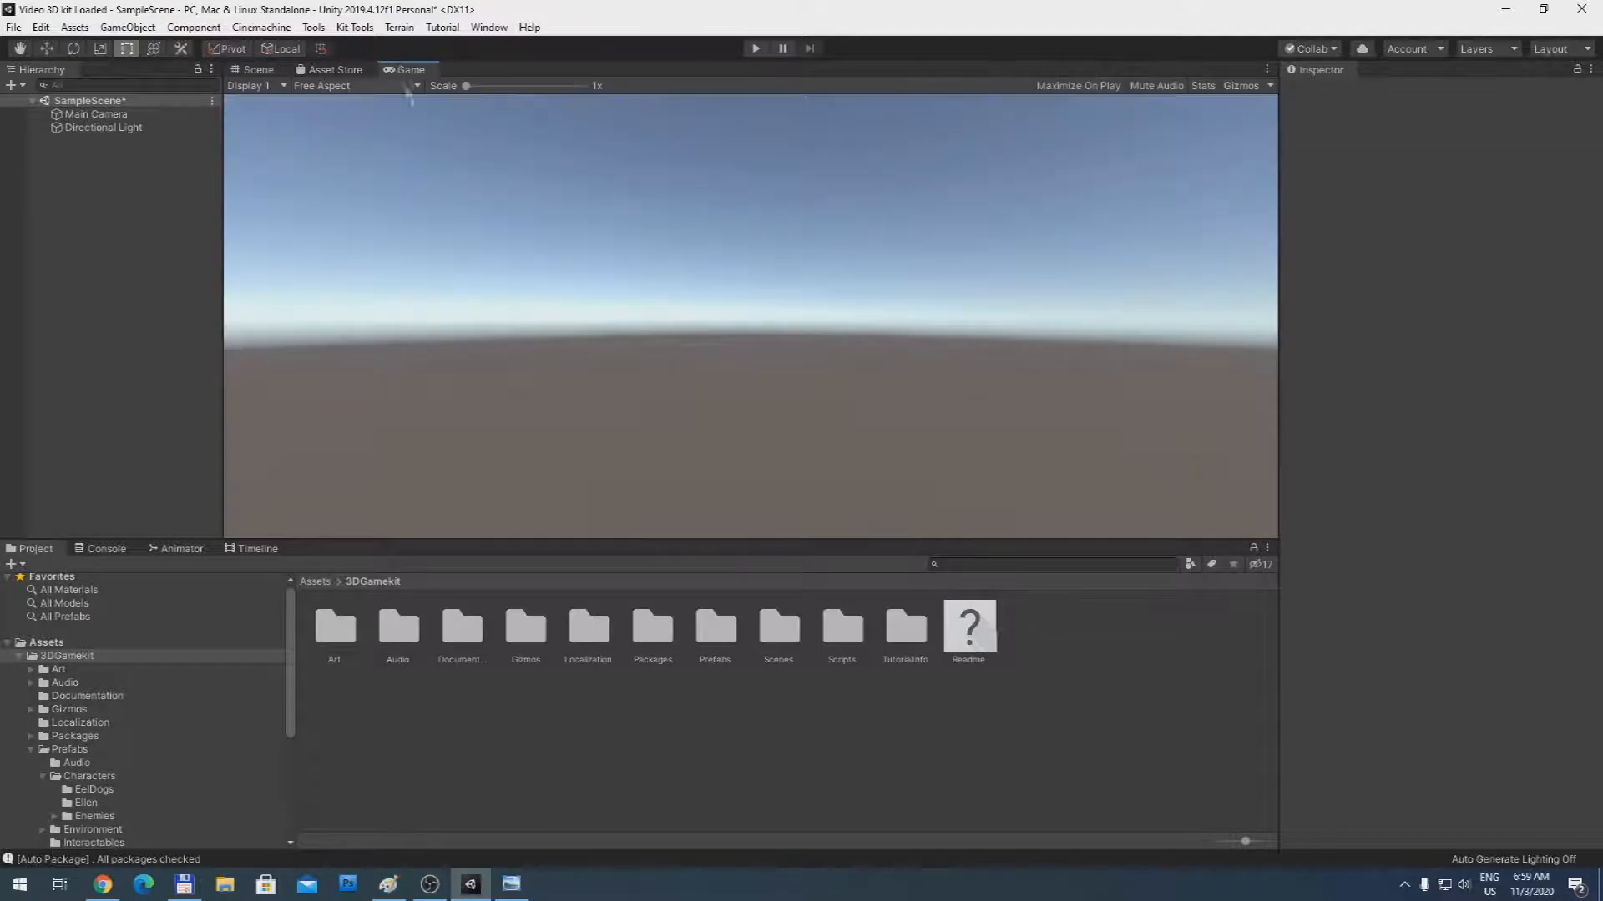
pyautogui.click(280, 69)
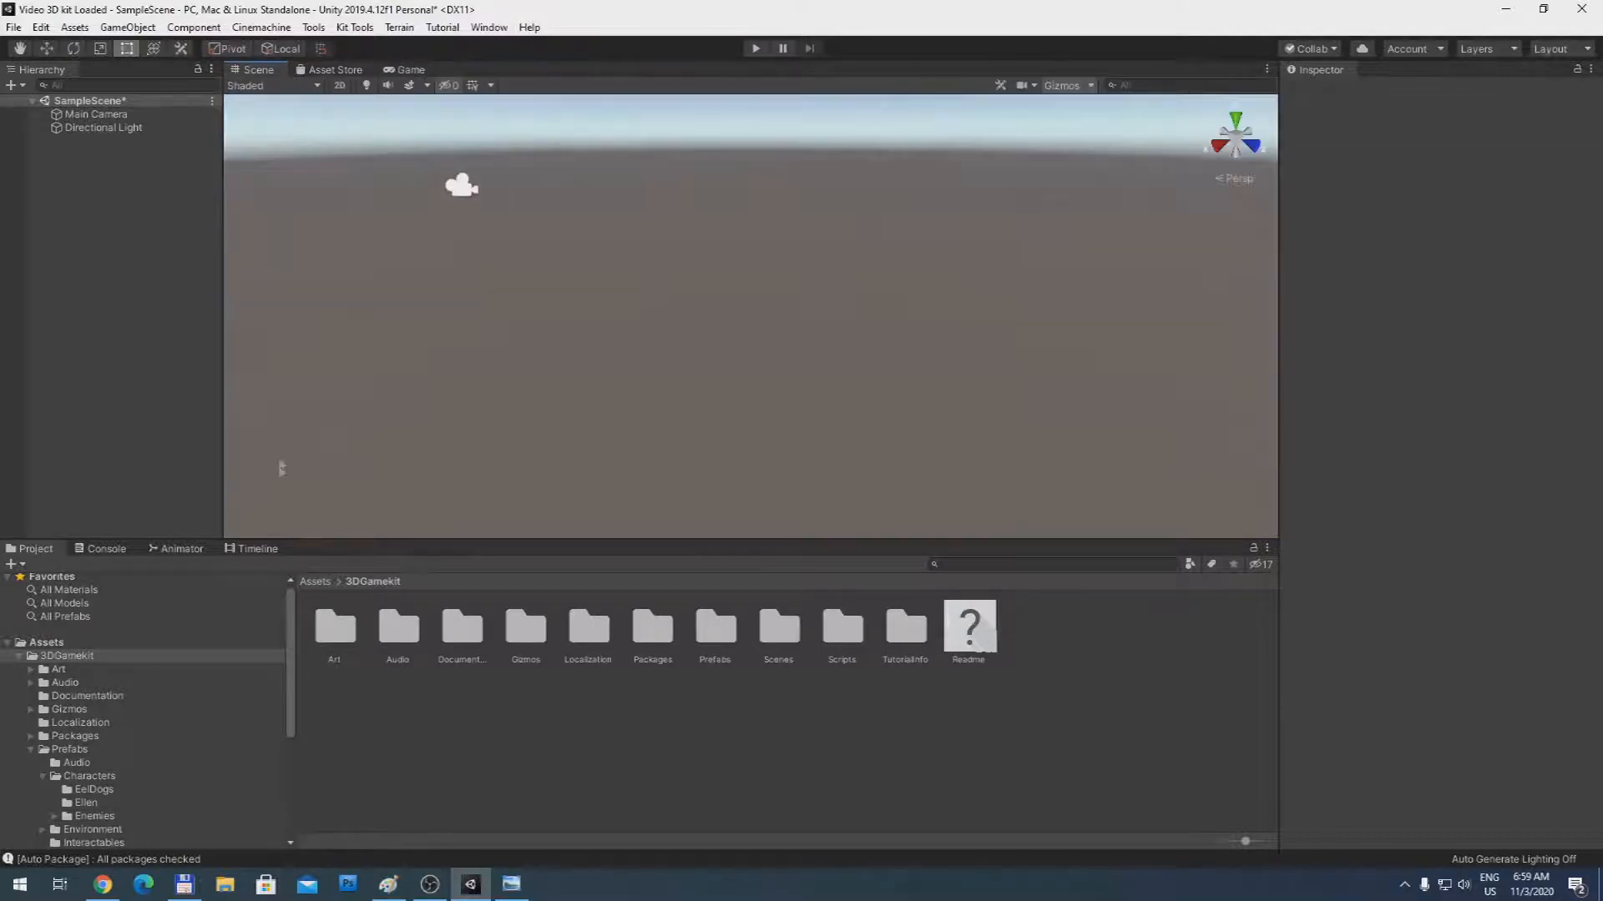
pyautogui.click(182, 549)
pyautogui.click(243, 549)
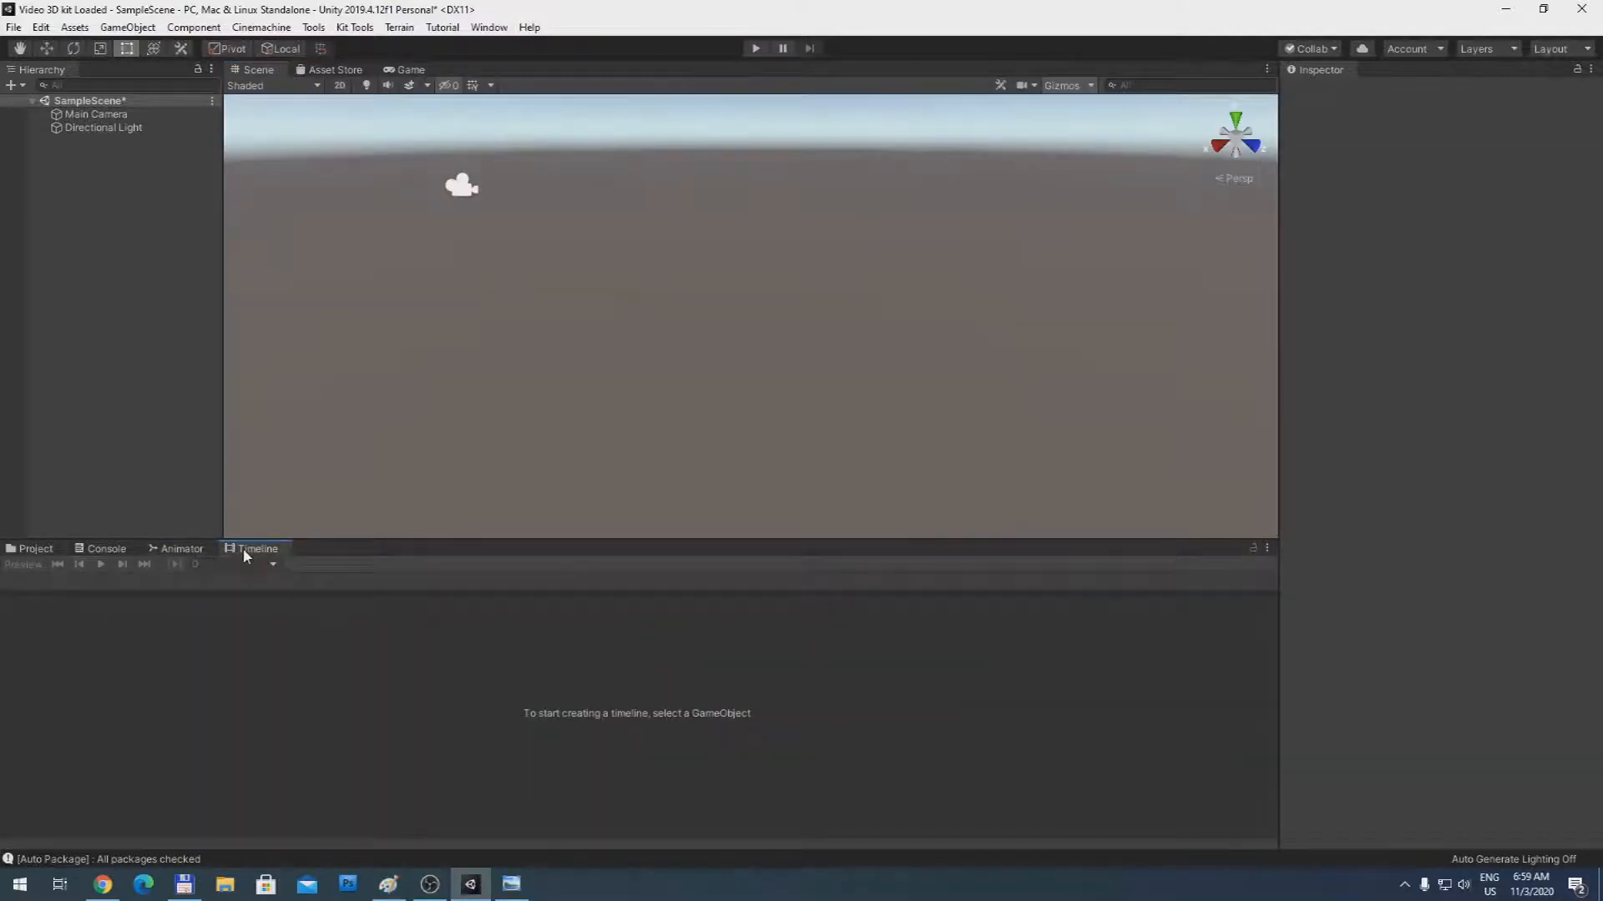
pyautogui.click(482, 29)
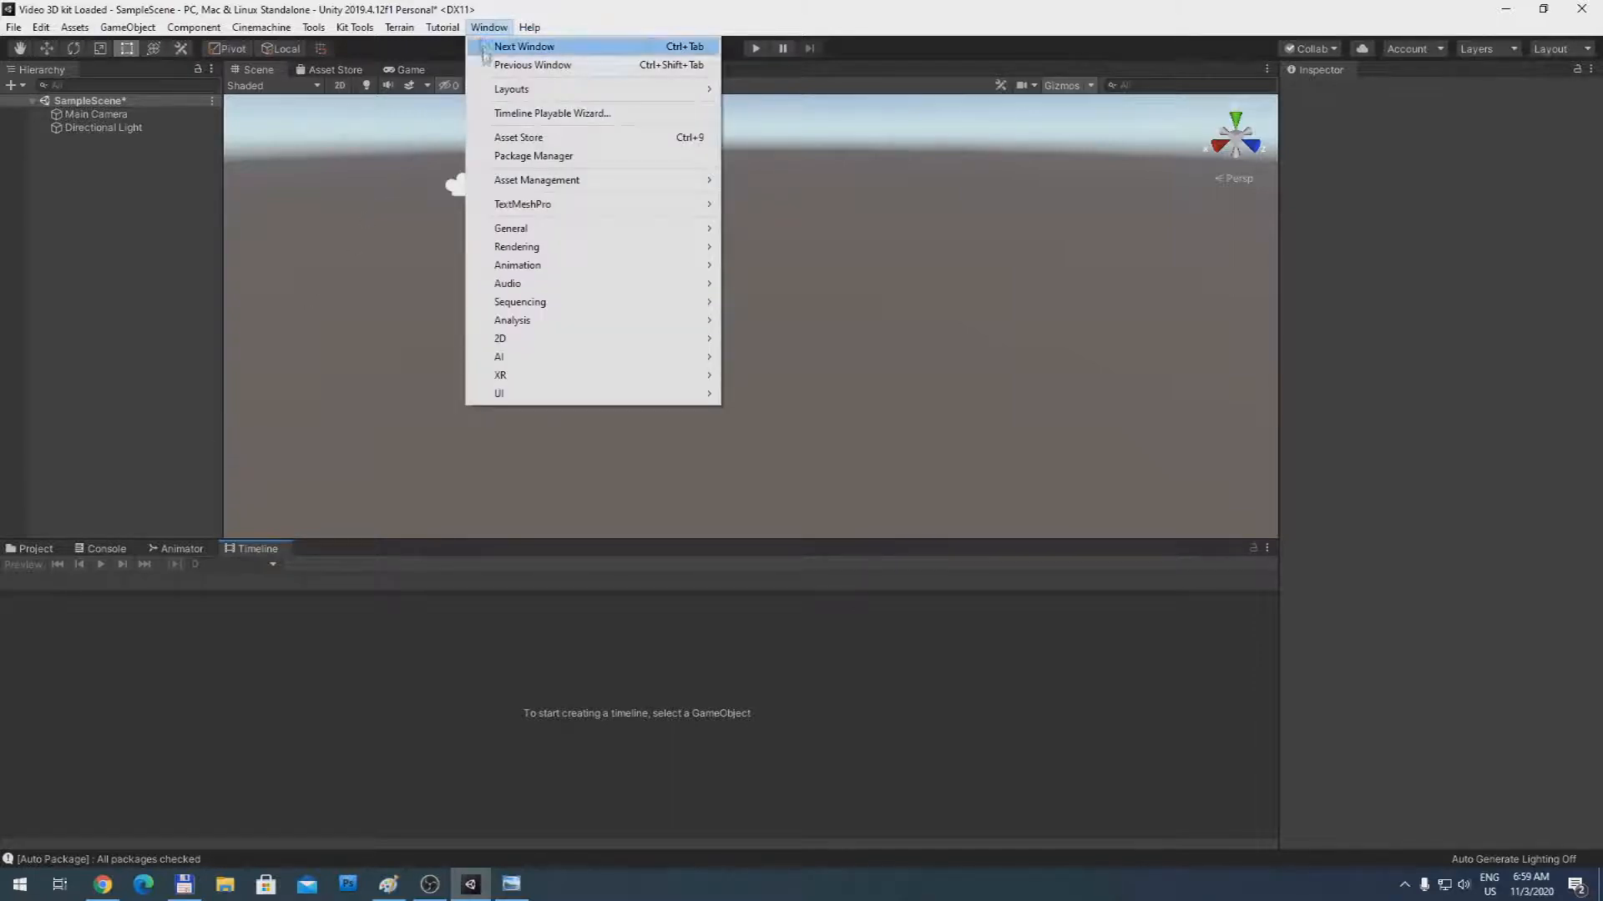
pyautogui.moveTo(619, 230)
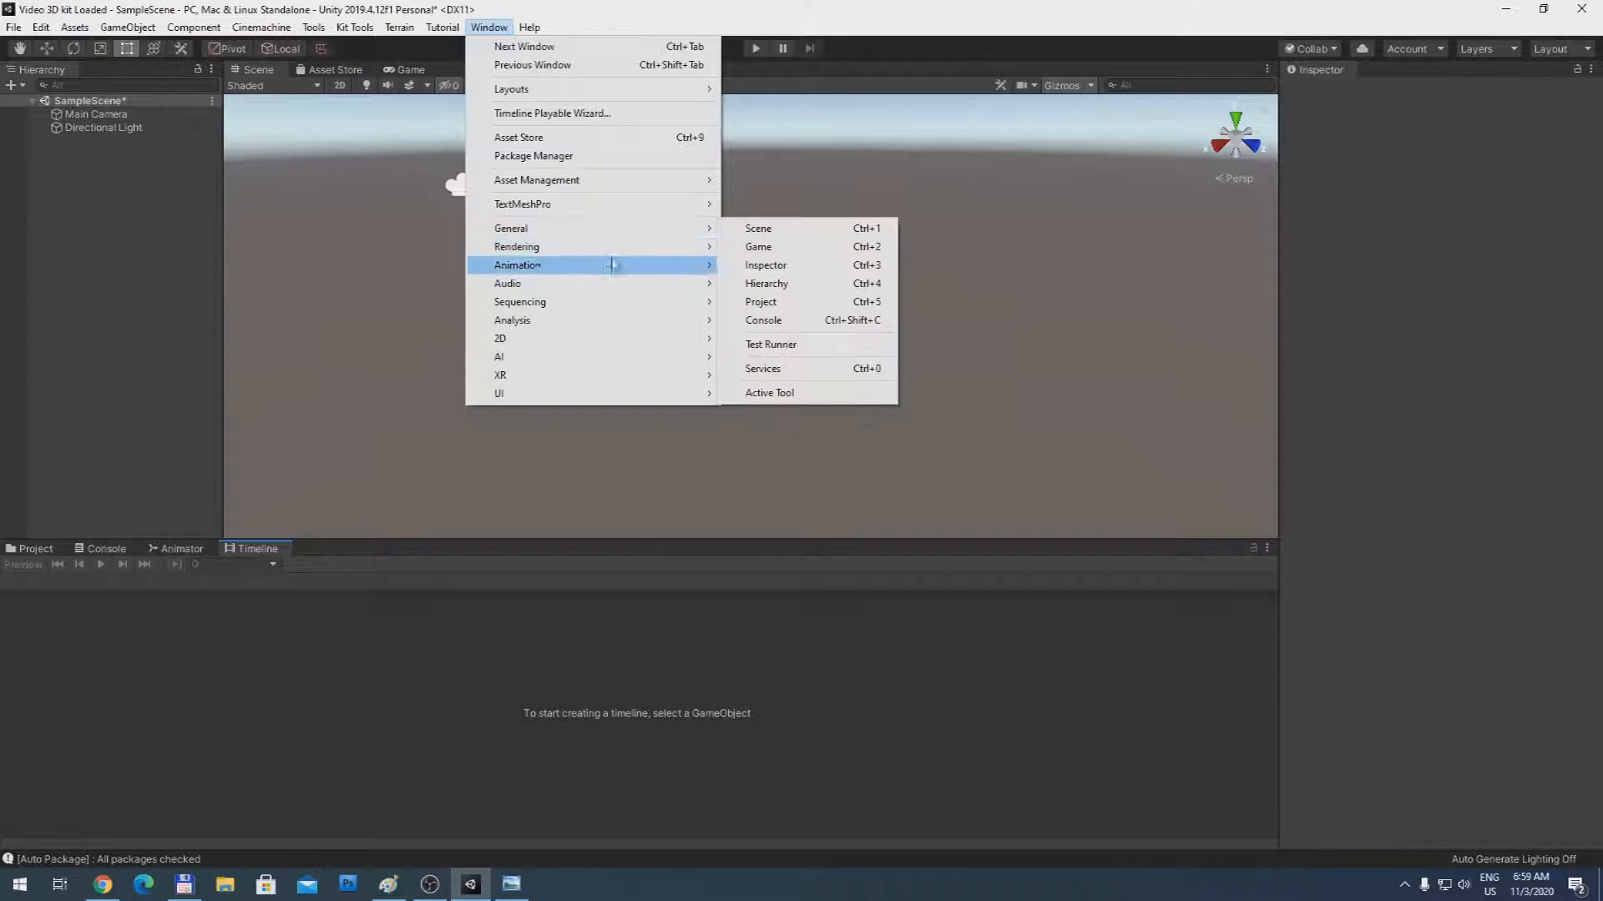
pyautogui.moveTo(600, 279)
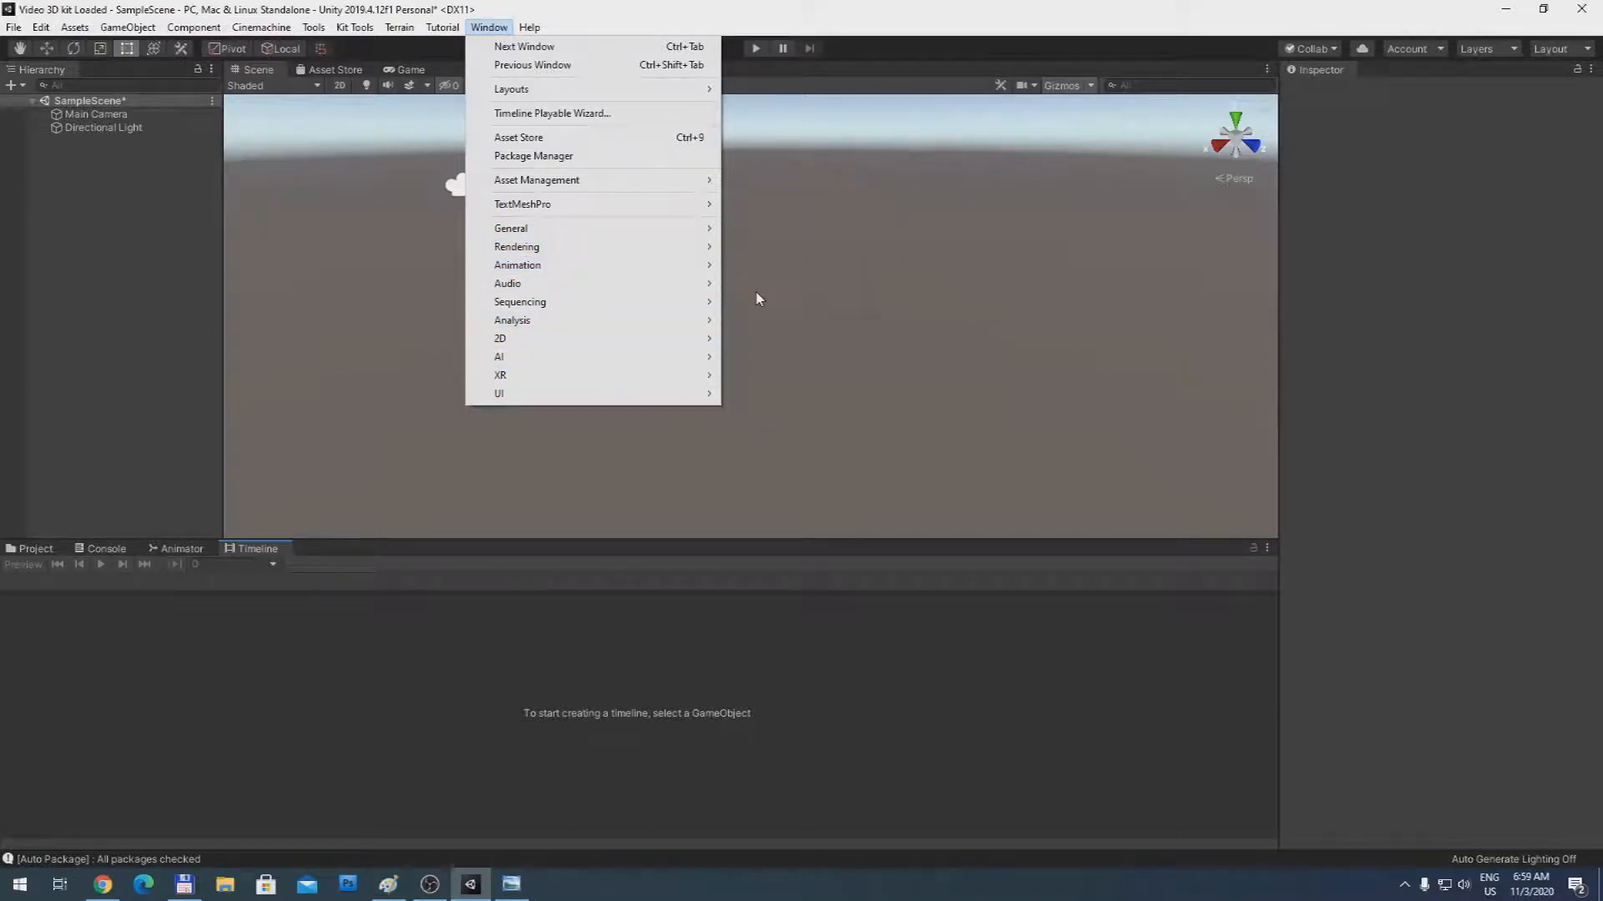
pyautogui.press('Escape')
pyautogui.click(178, 549)
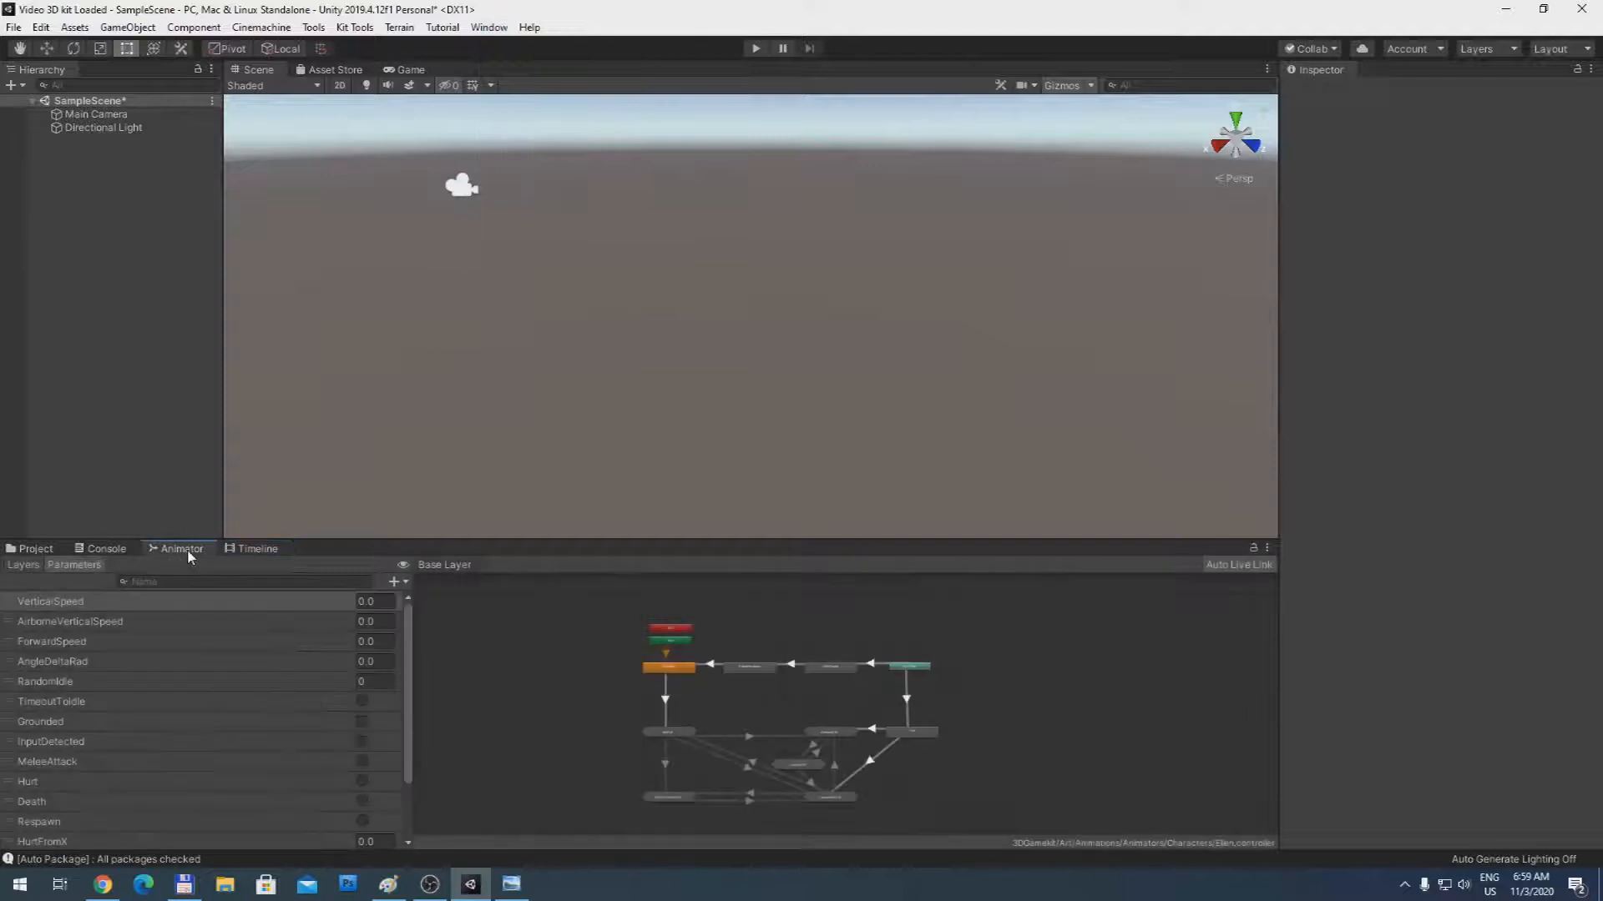
pyautogui.click(251, 549)
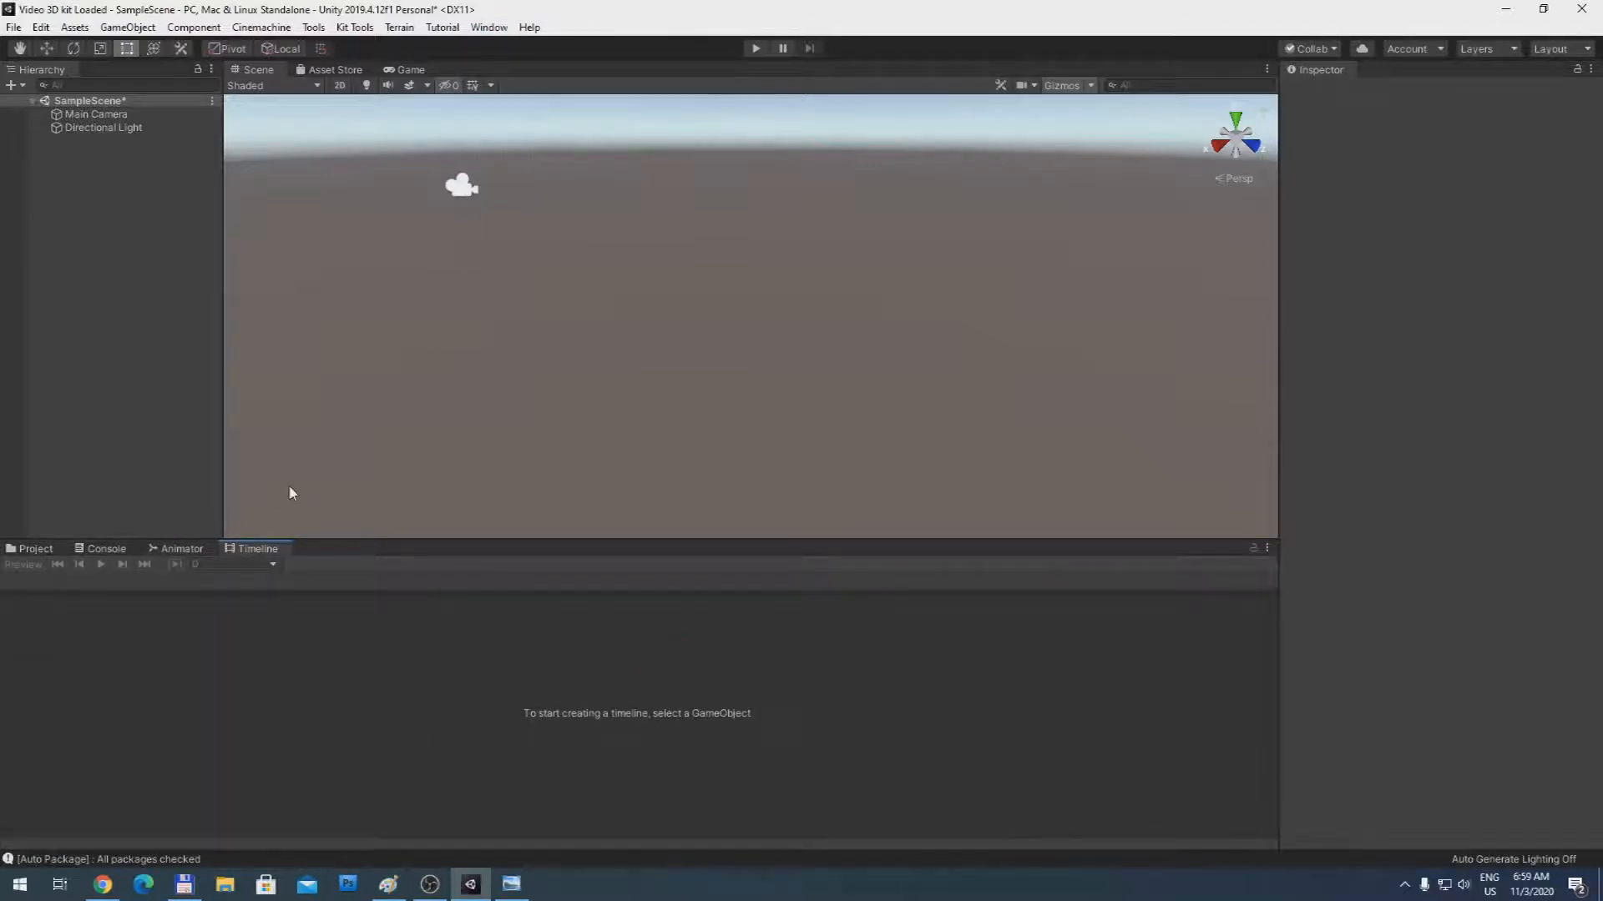
pyautogui.click(187, 551)
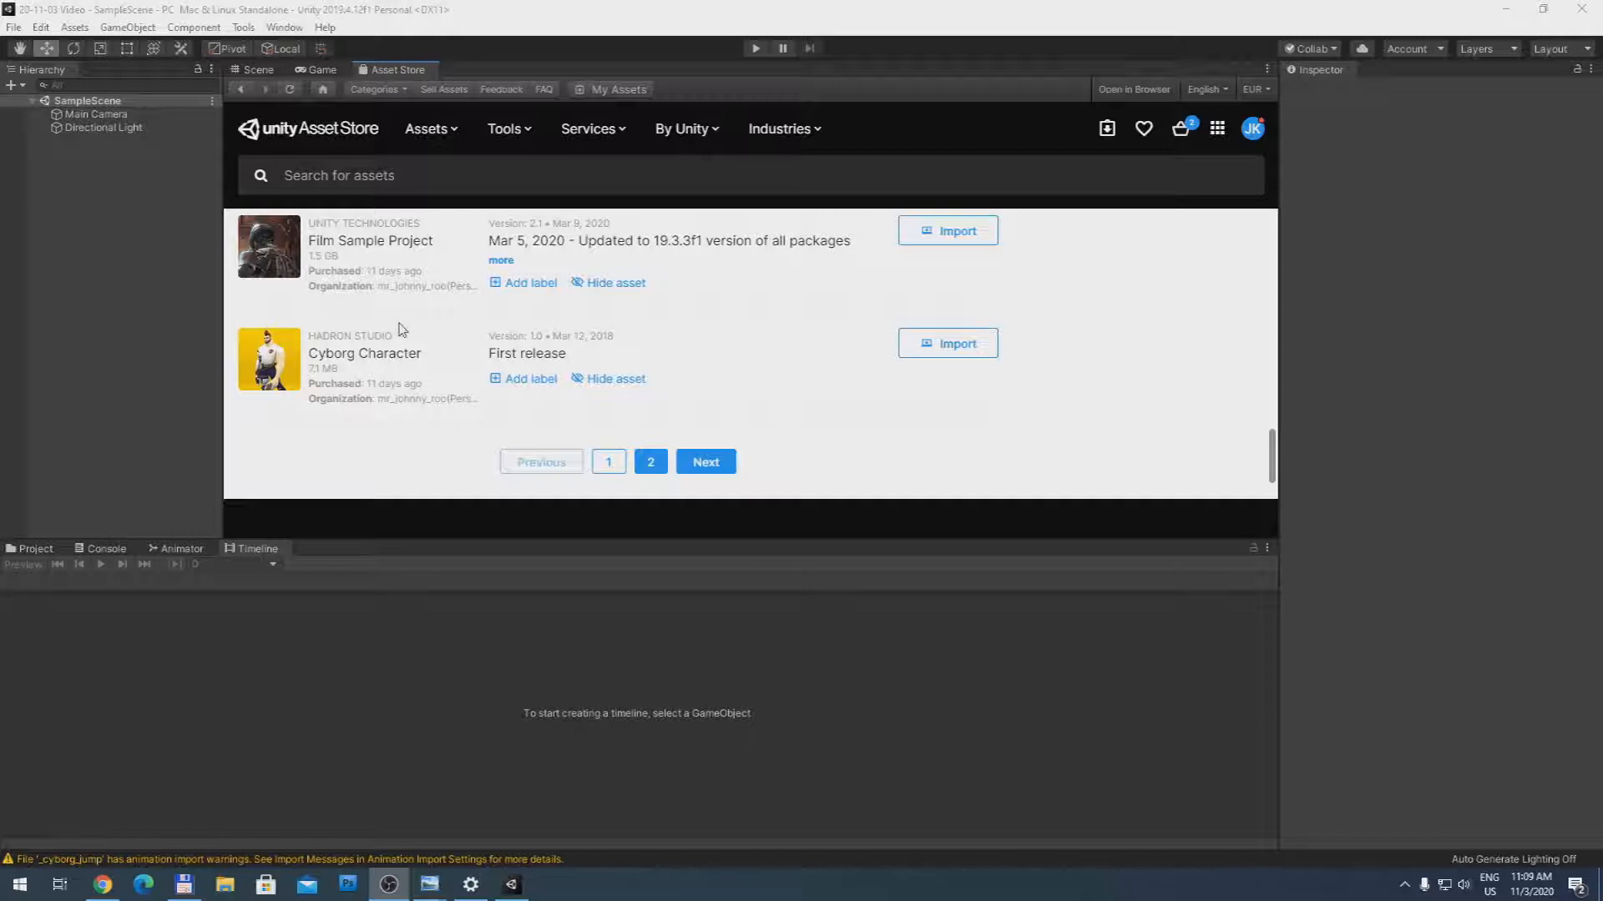
# Step: Import the Cyborg Character package from the purchased assets in the Asset Store
pyautogui.click(391, 79)
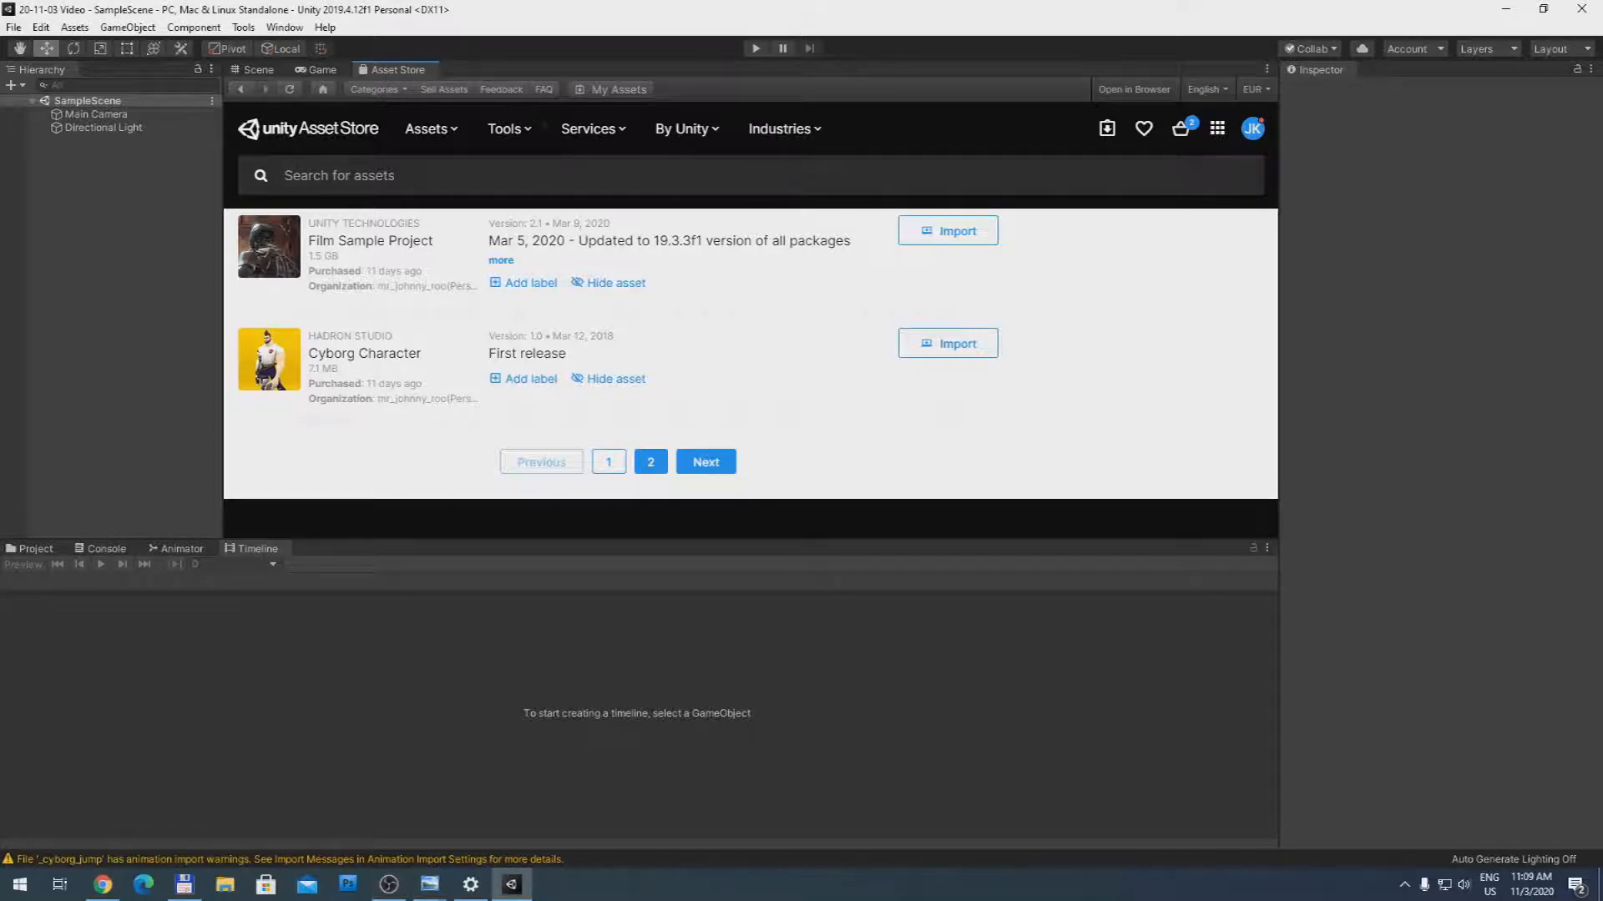
pyautogui.click(571, 175)
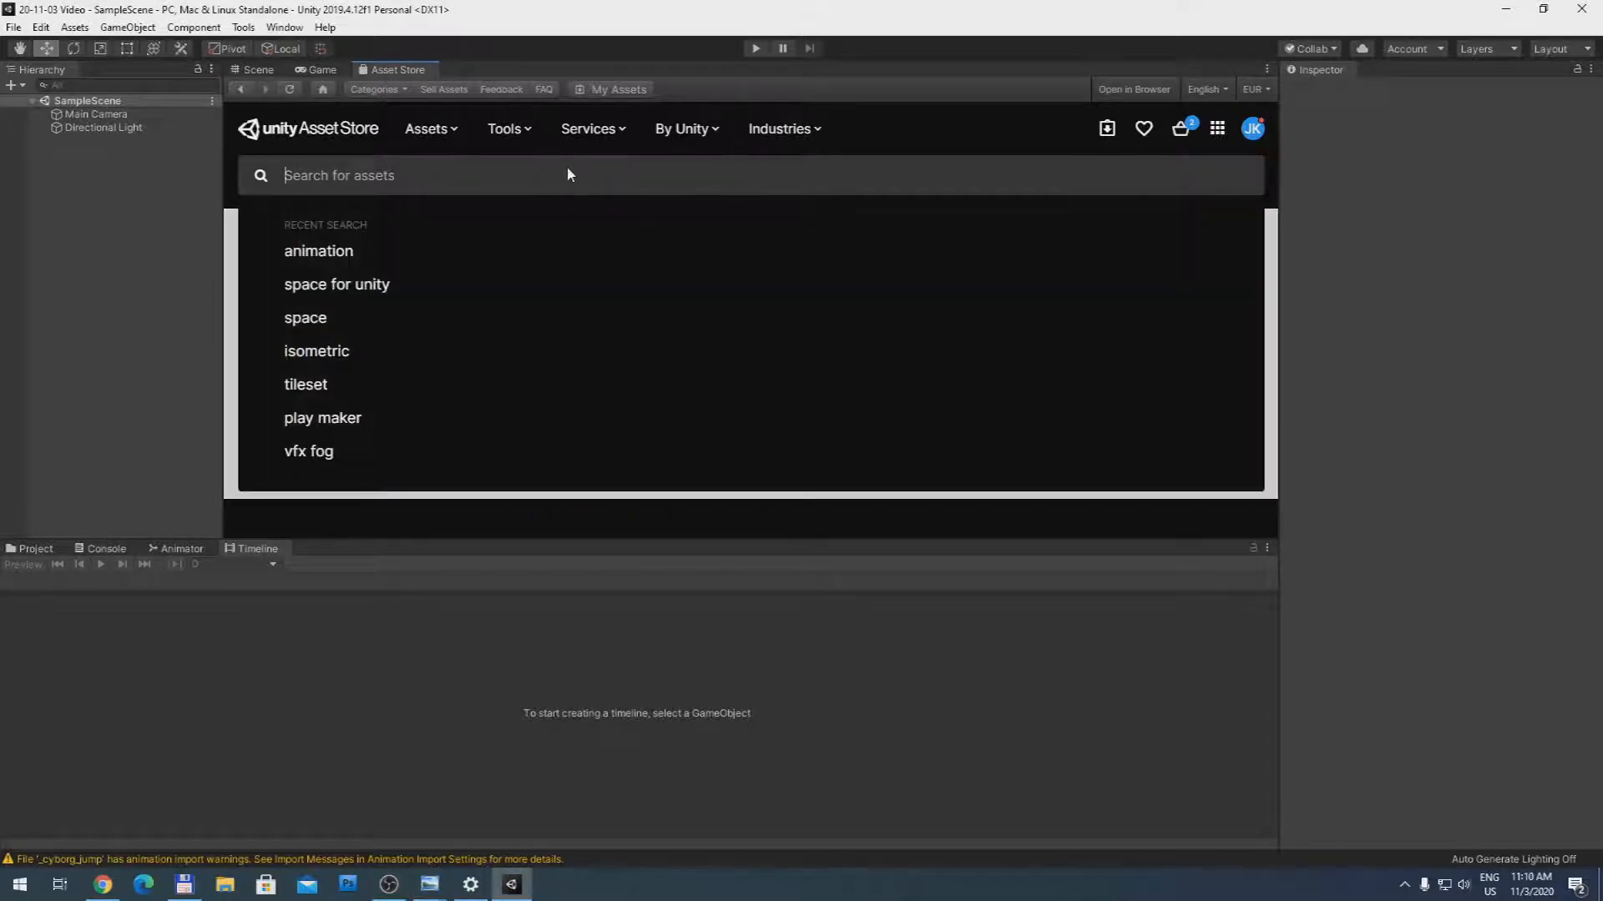
pyautogui.click(523, 504)
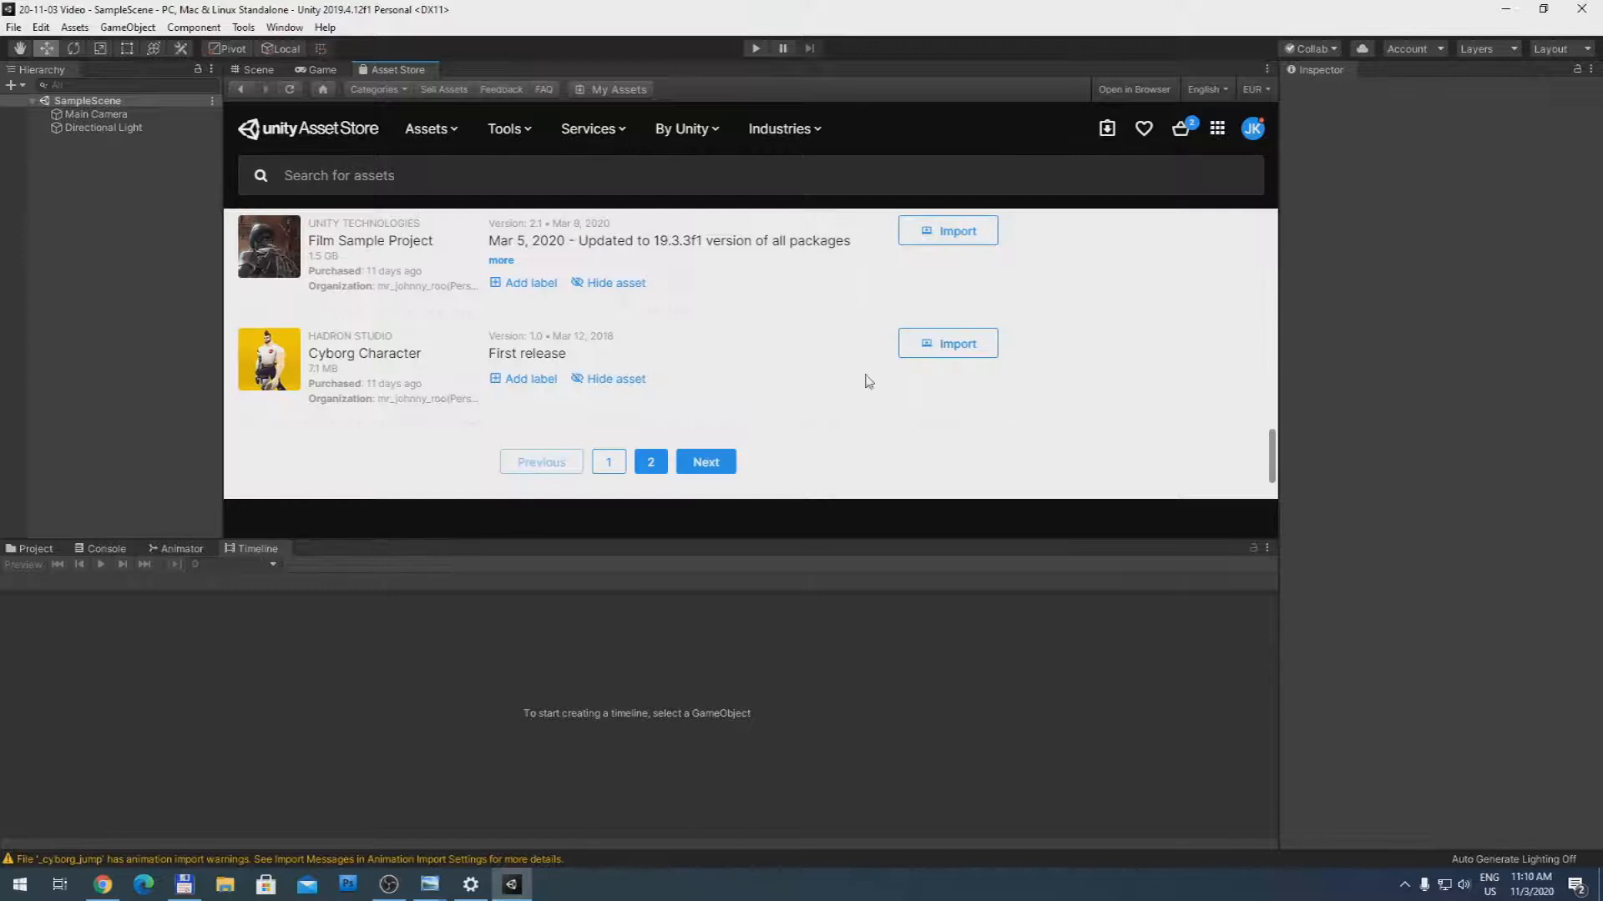
pyautogui.click(944, 344)
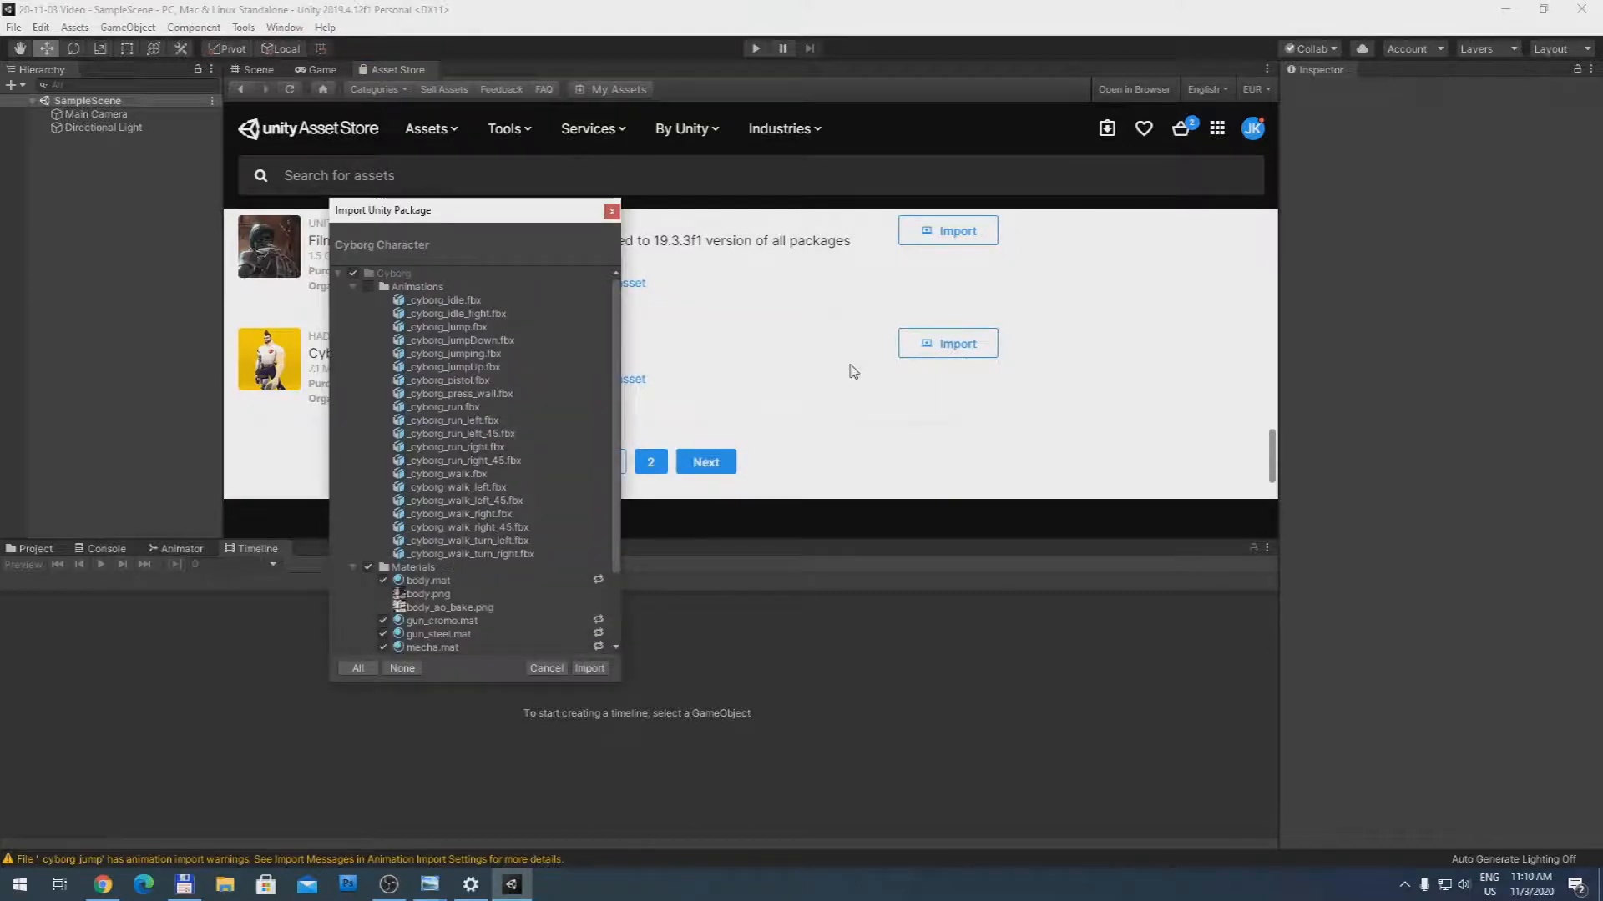
pyautogui.click(589, 668)
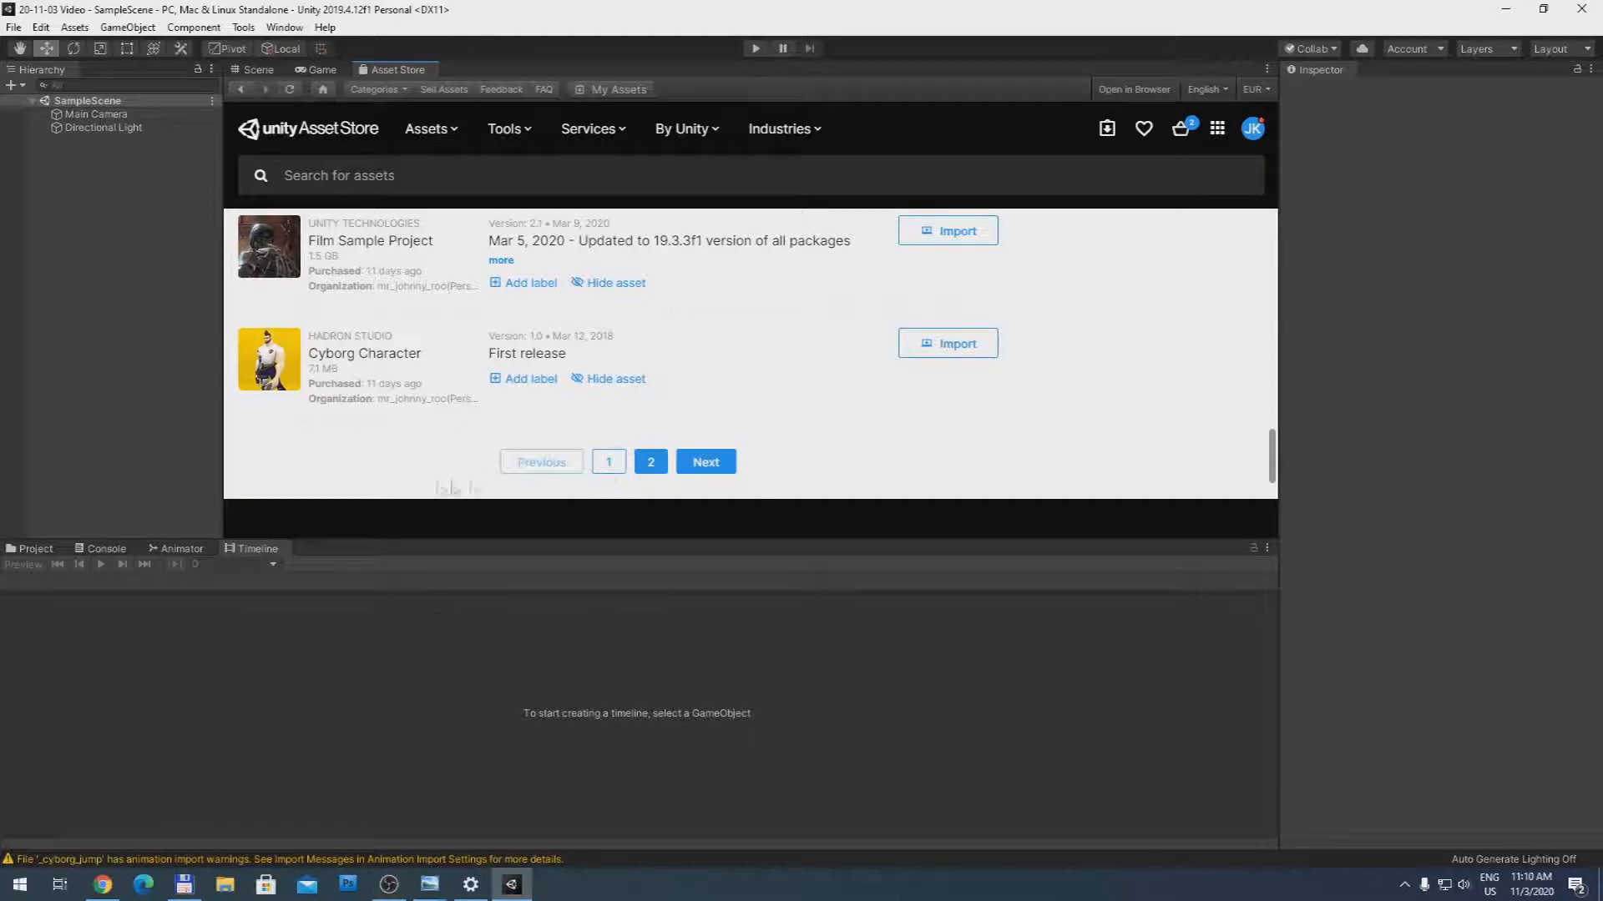
# Step: Place the _cyborg_base model from the Cyborg package's Models folder into the scene
pyautogui.click(55, 551)
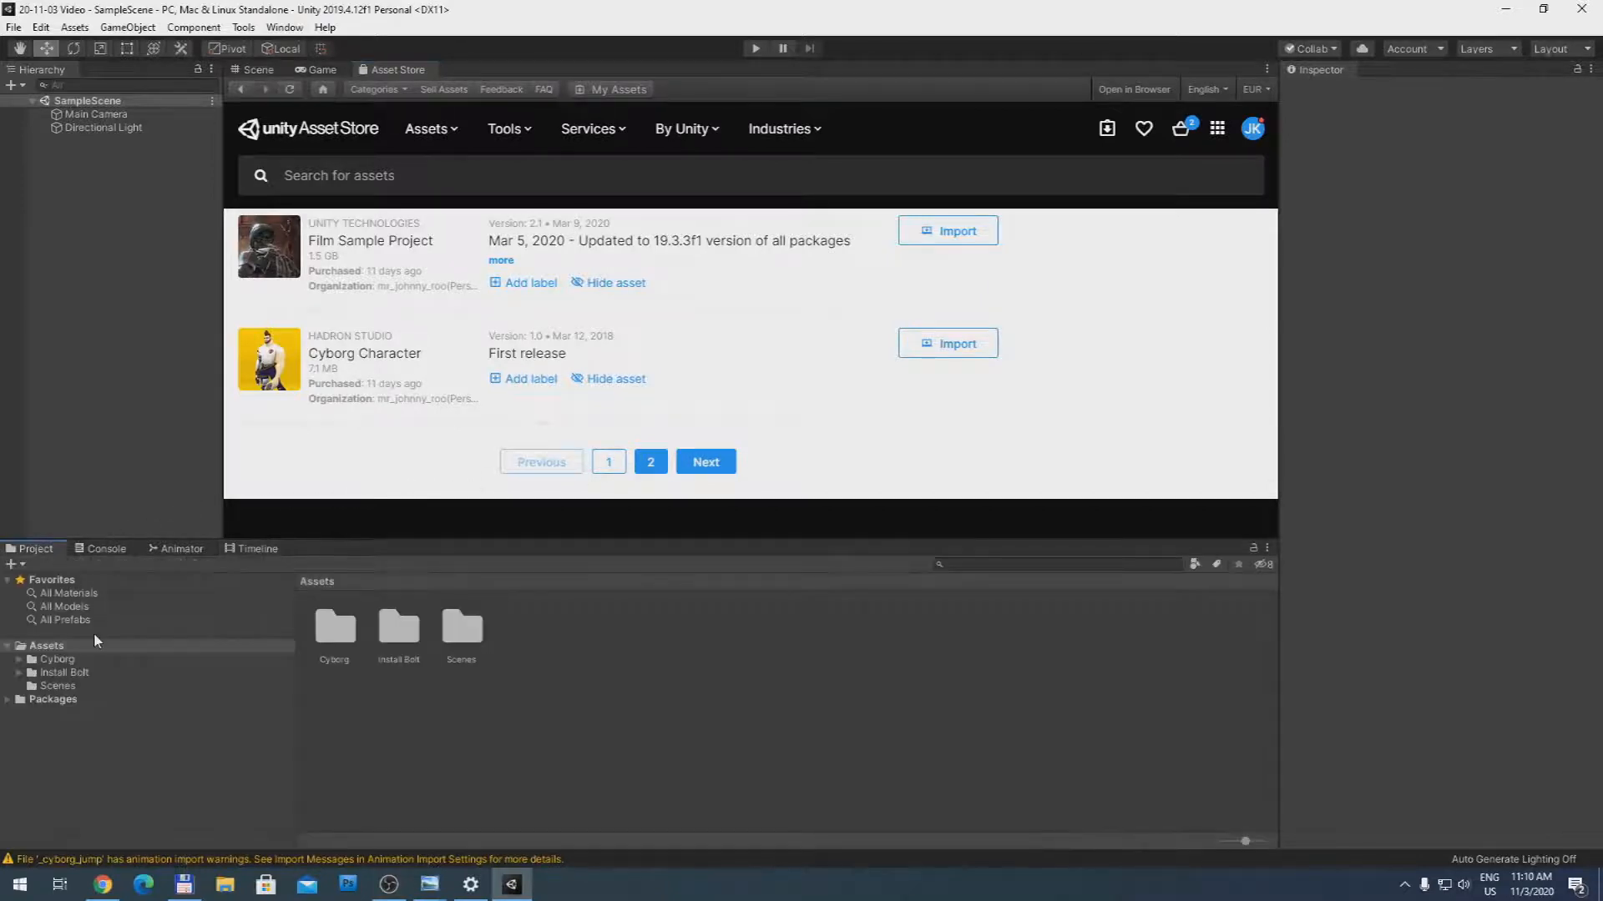
pyautogui.click(79, 661)
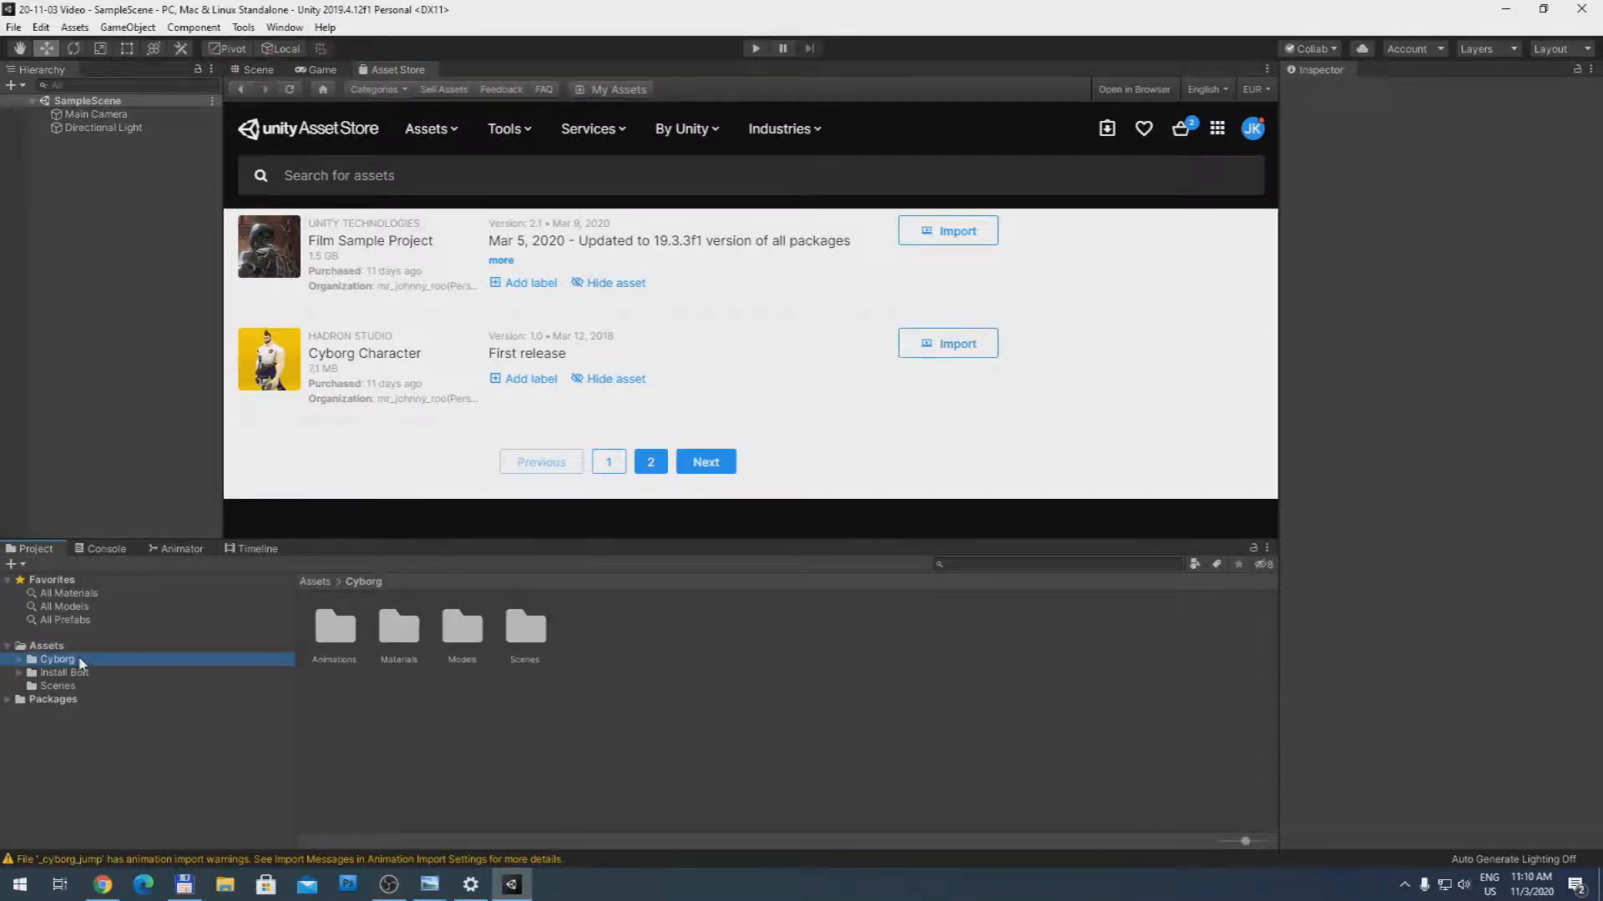
pyautogui.doubleClick(461, 629)
pyautogui.click(336, 627)
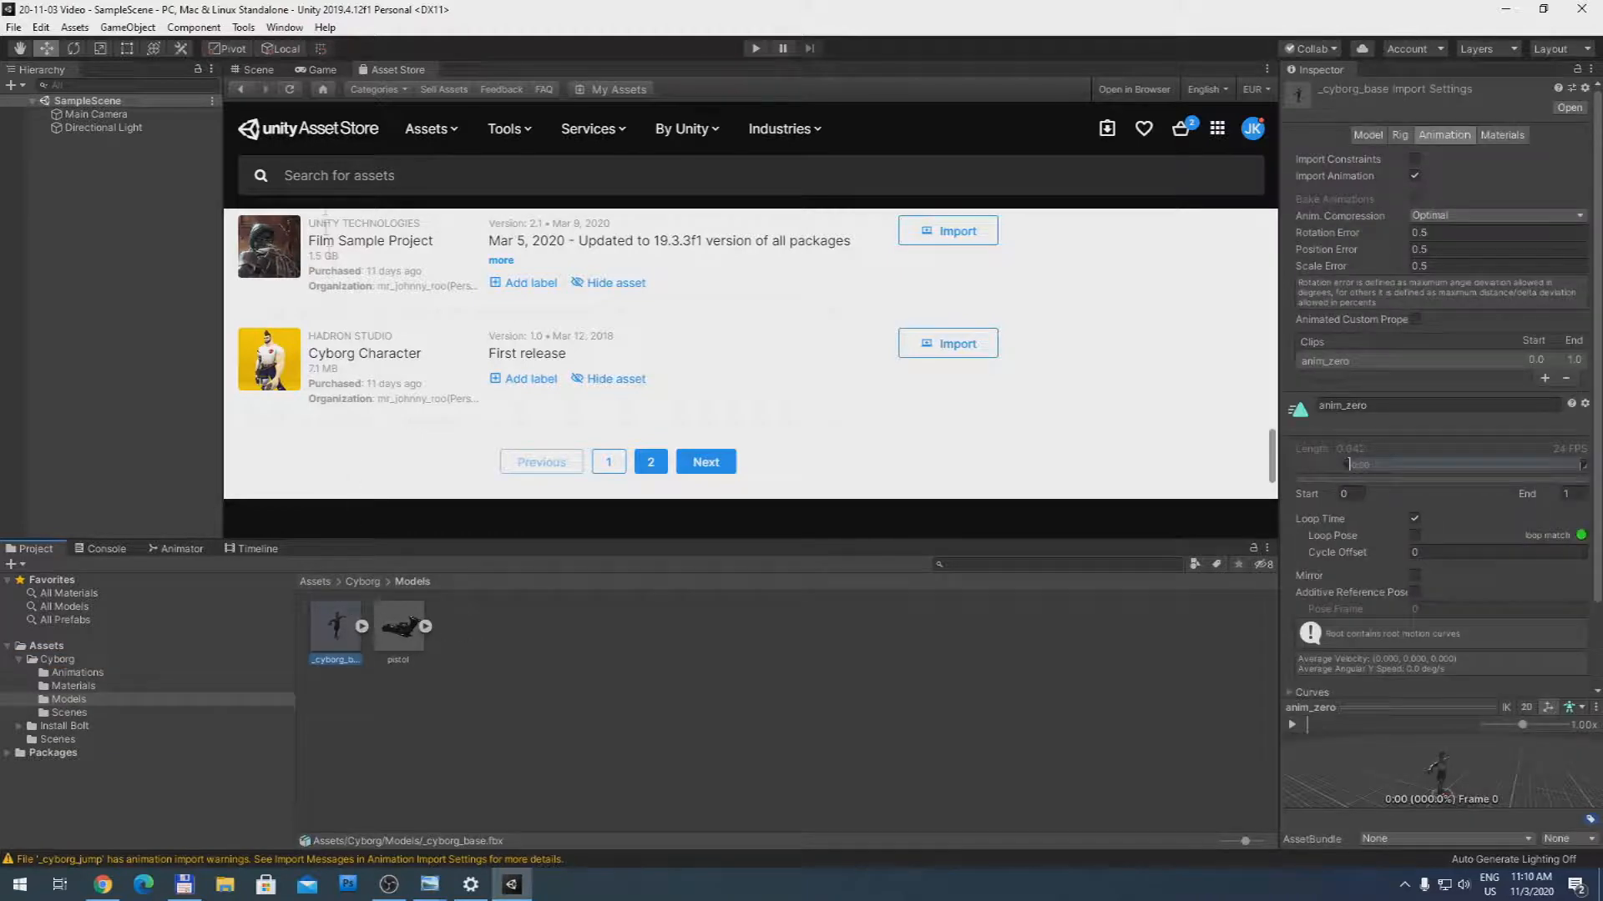
pyautogui.click(265, 74)
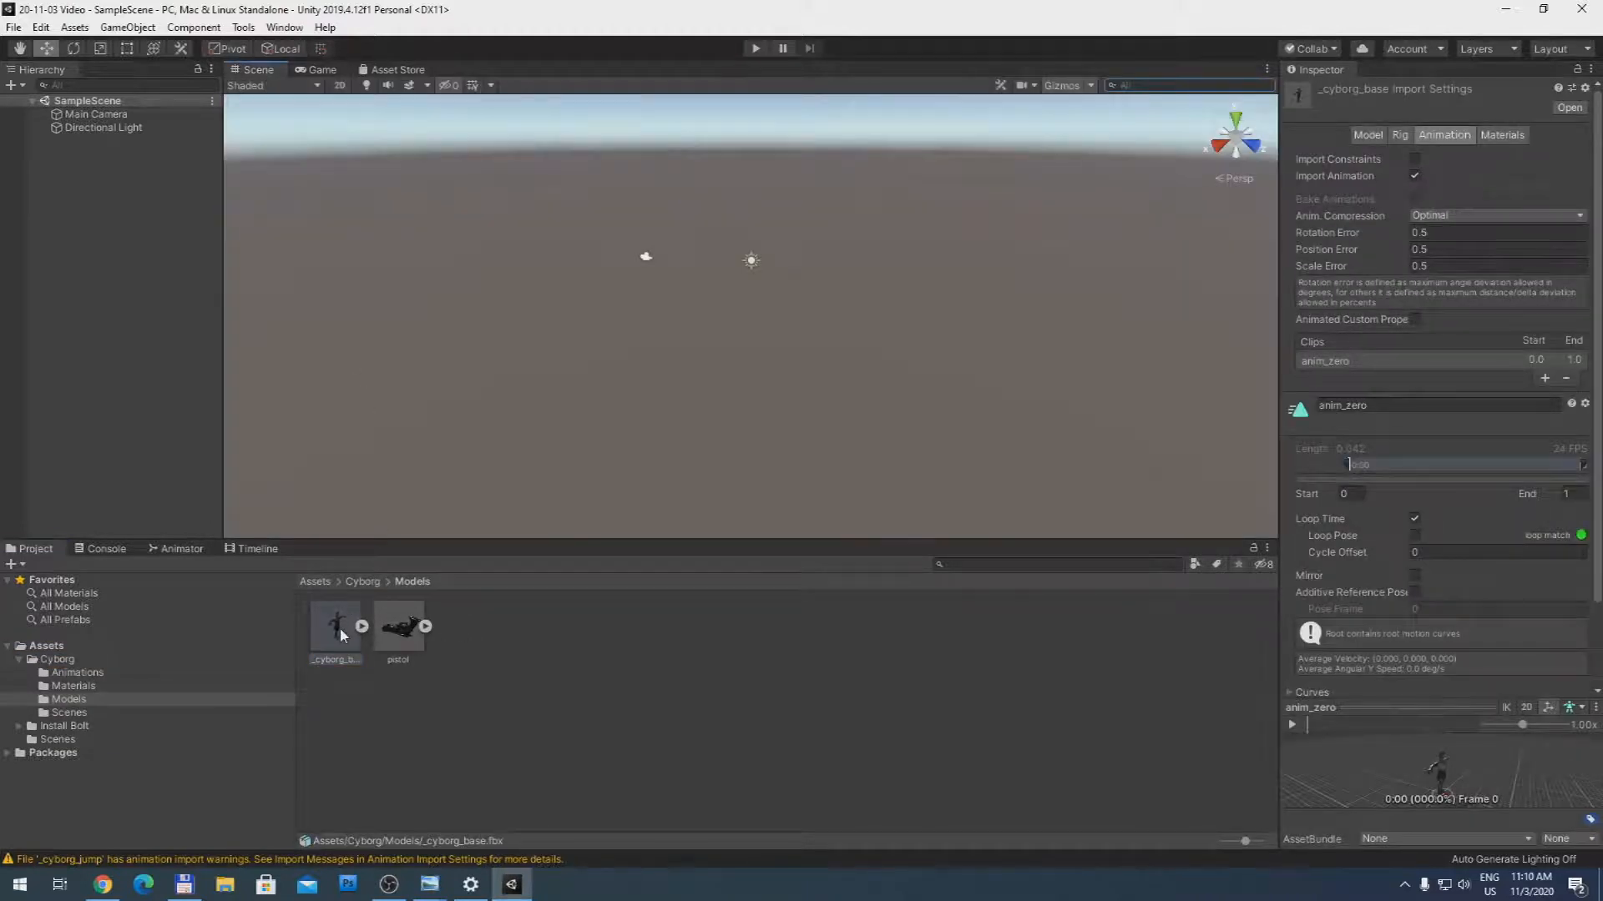
pyautogui.moveTo(339, 628); pyautogui.dragTo(766, 287)
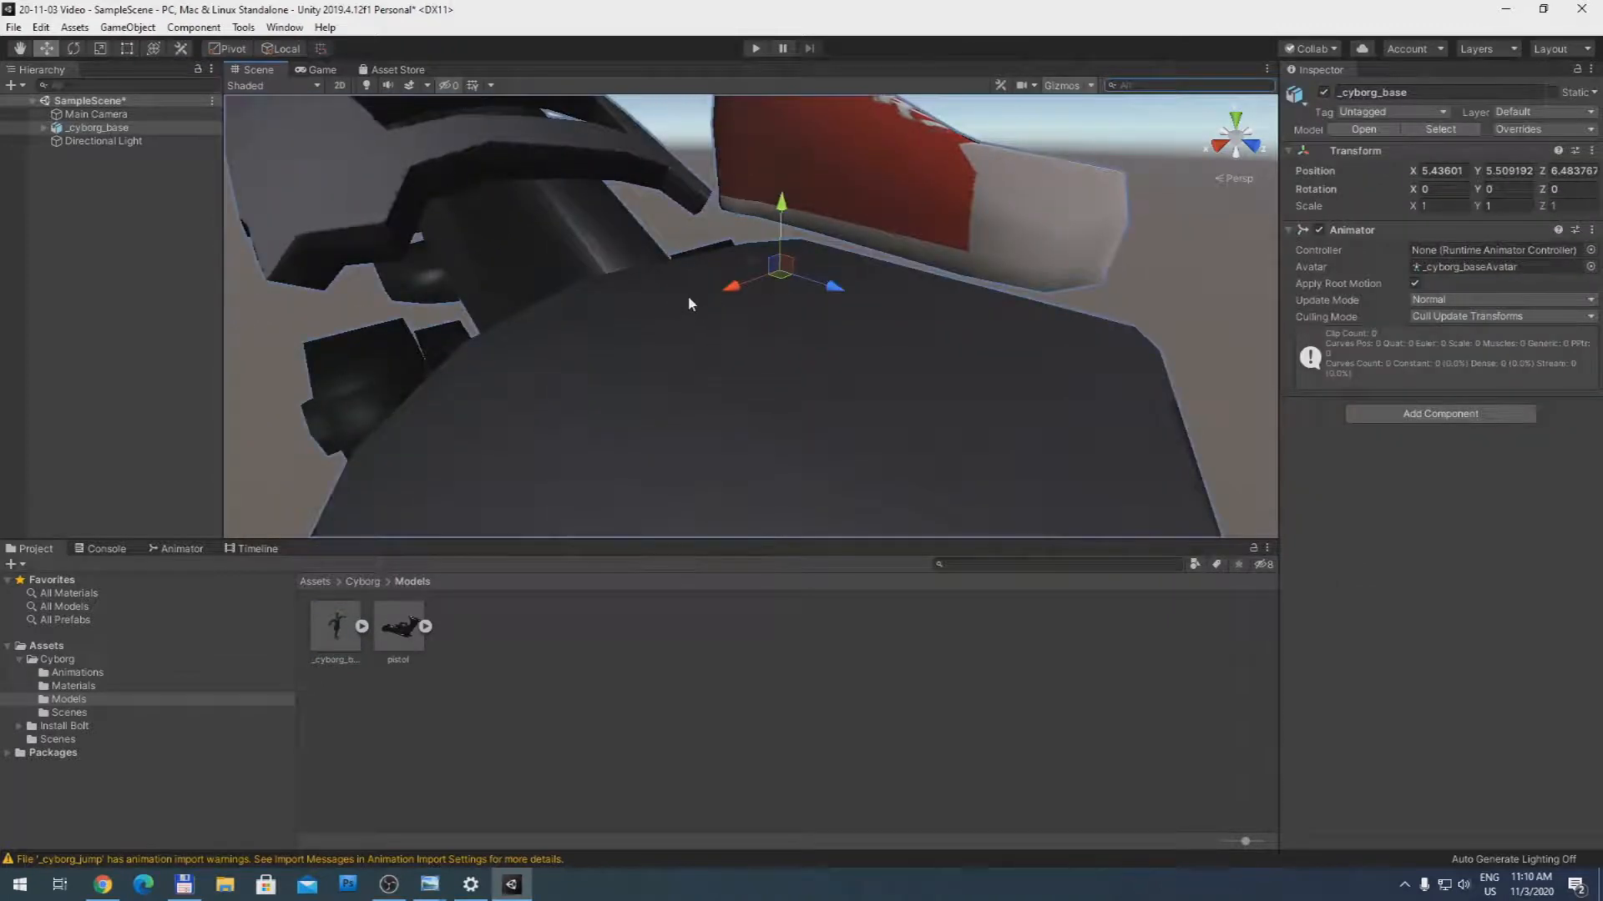
# Step: Scale the cyborg model down uniformly to about 0.094 with the combined transform tool
pyautogui.scroll(-8, 699, 323)
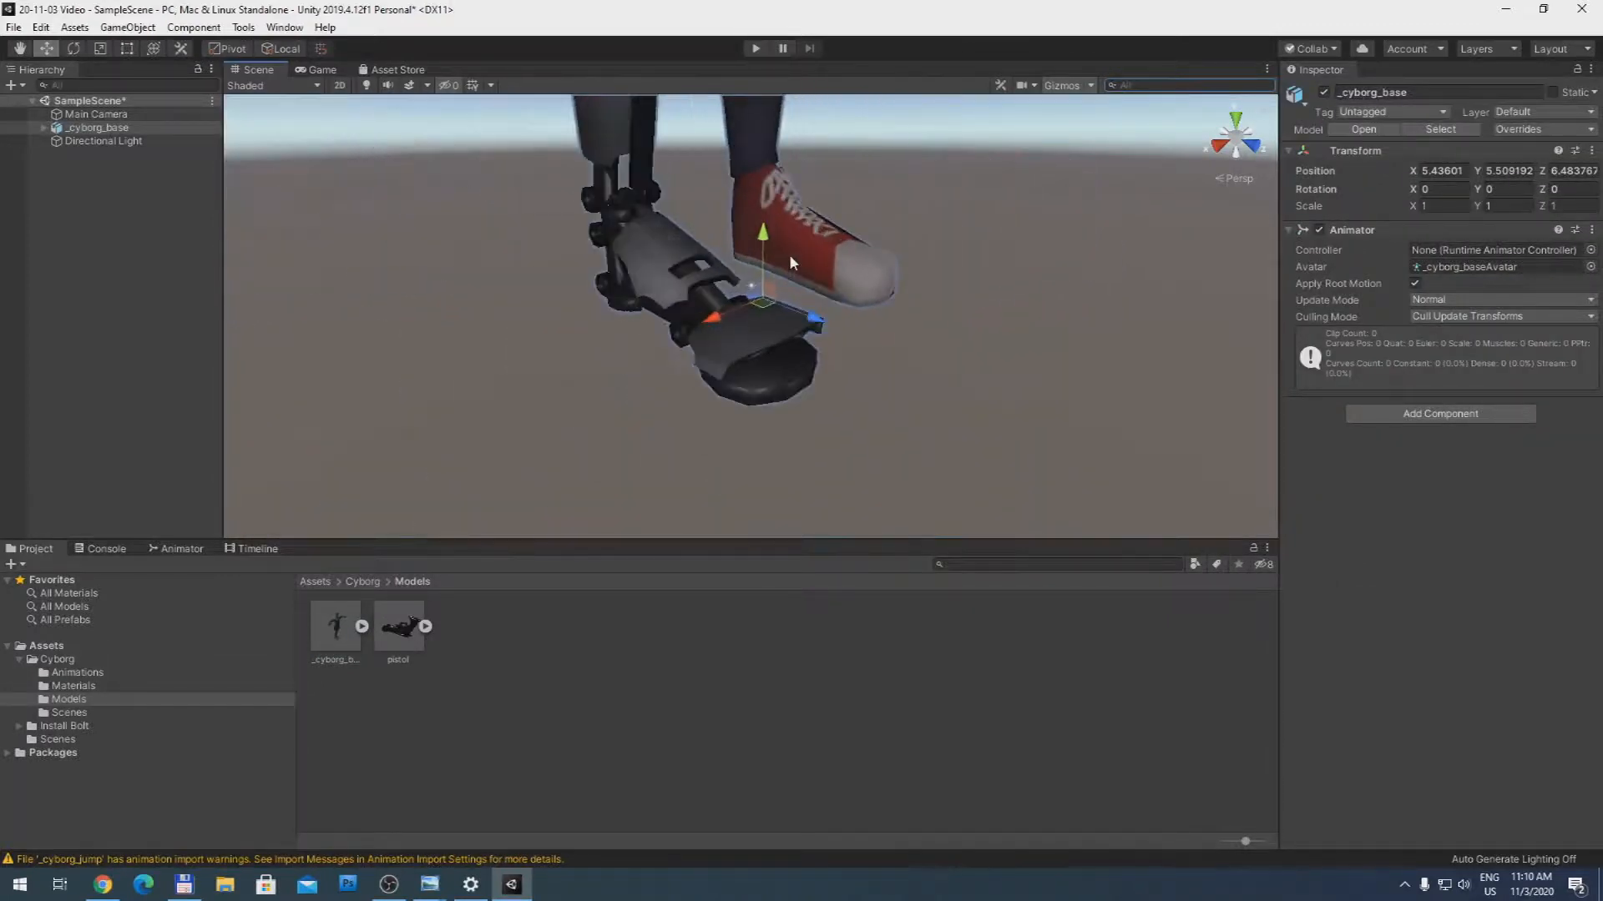
pyautogui.scroll(3, 788, 277)
pyautogui.scroll(-4, 781, 279)
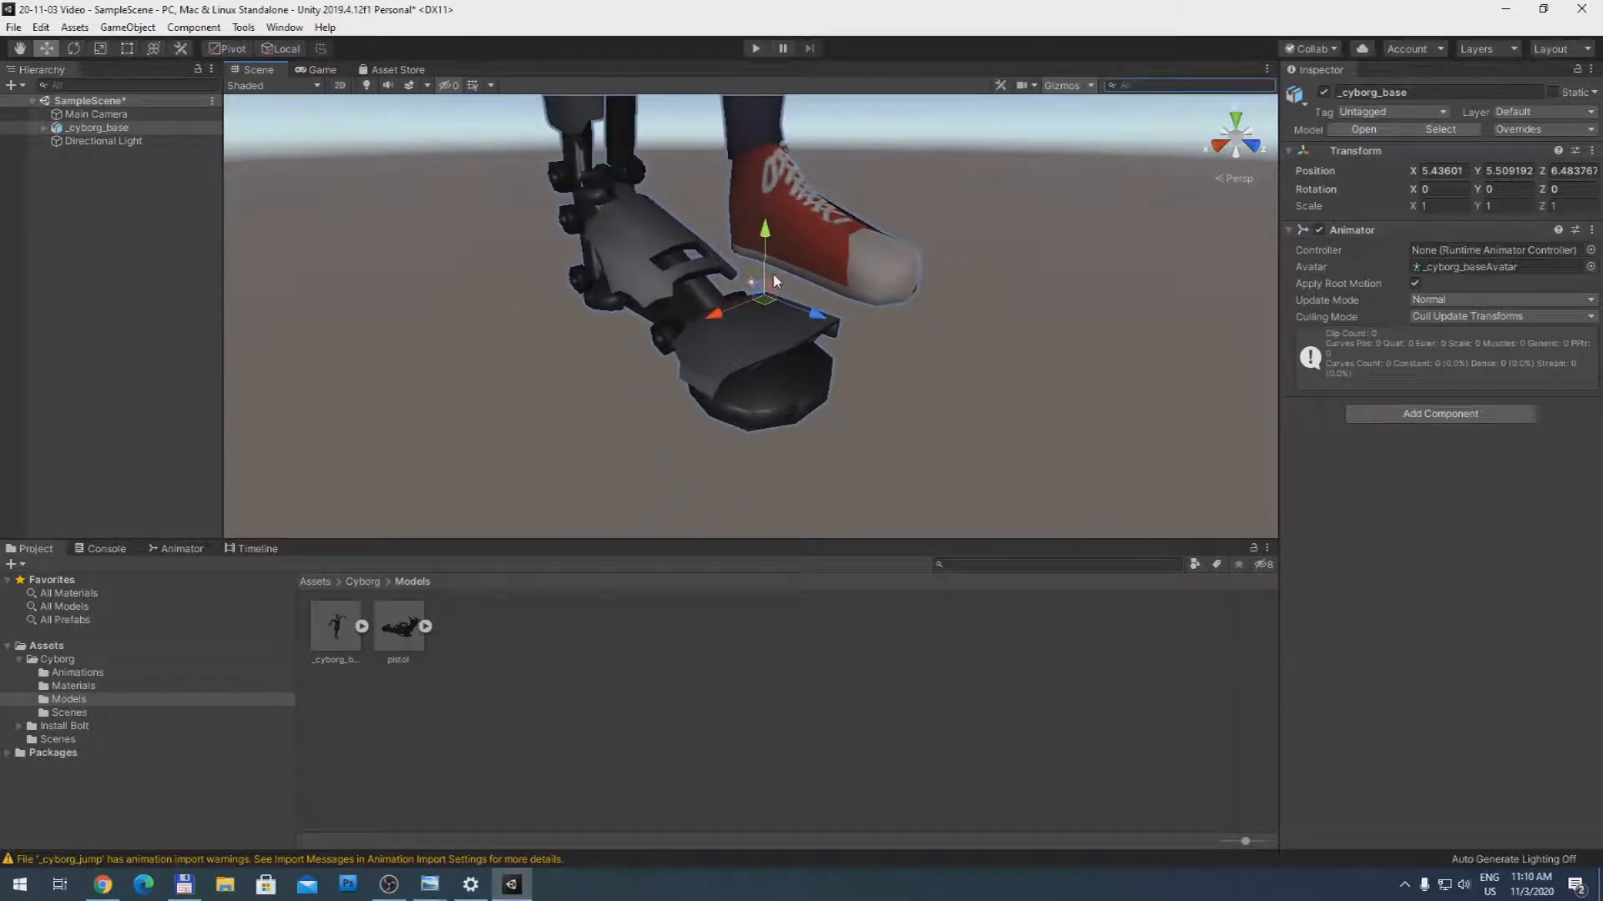
pyautogui.press('y')
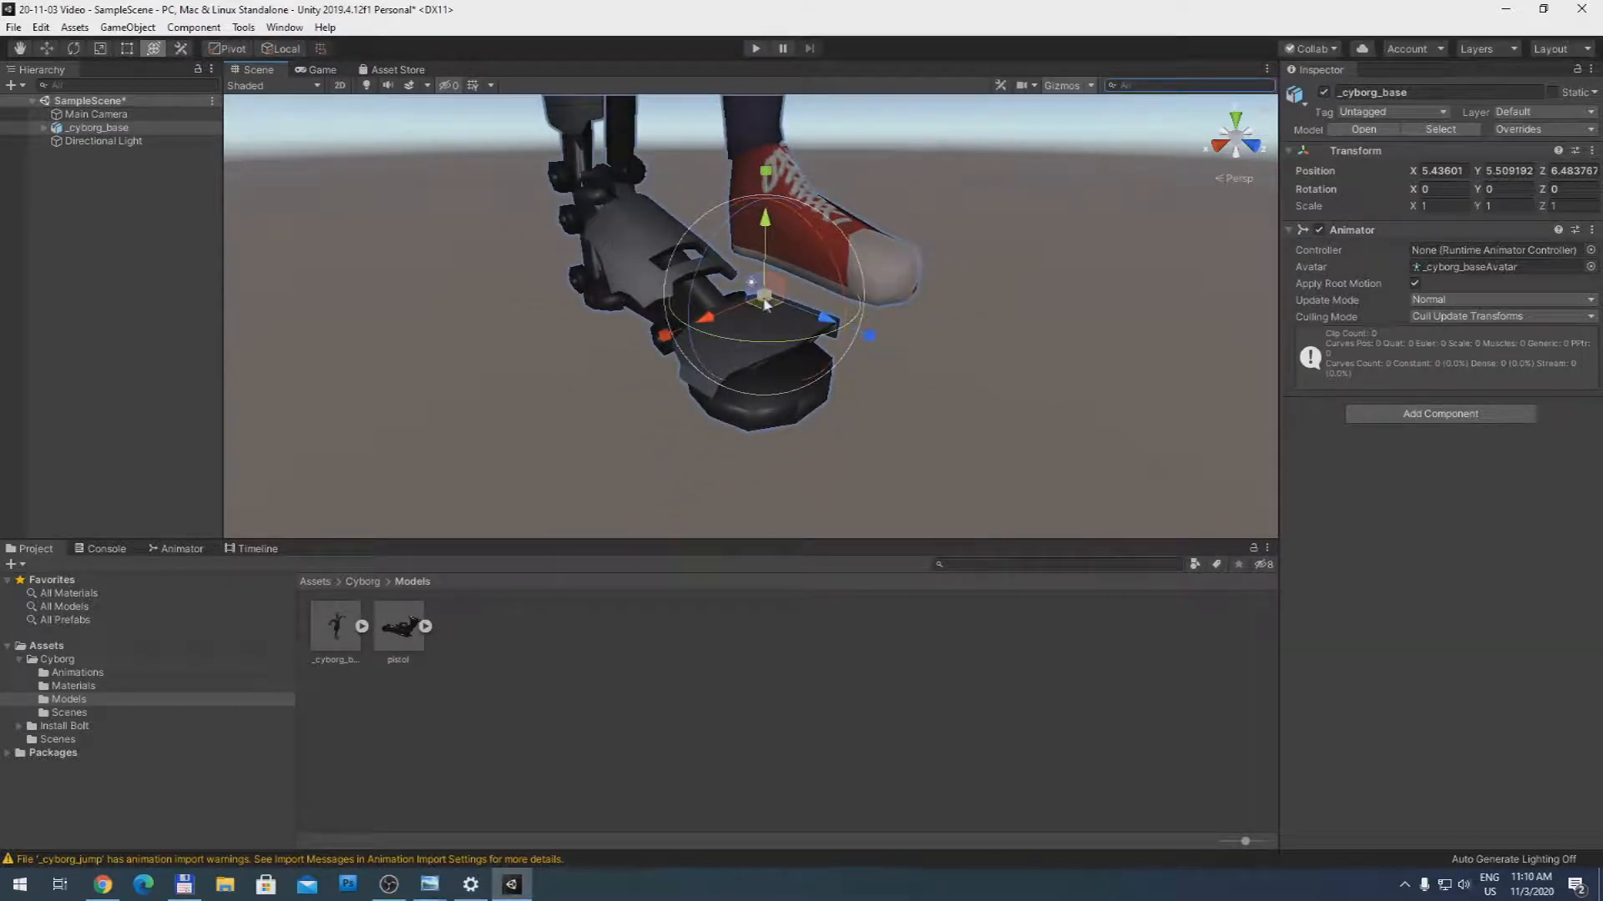
pyautogui.moveTo(764, 297); pyautogui.dragTo(764, 297)
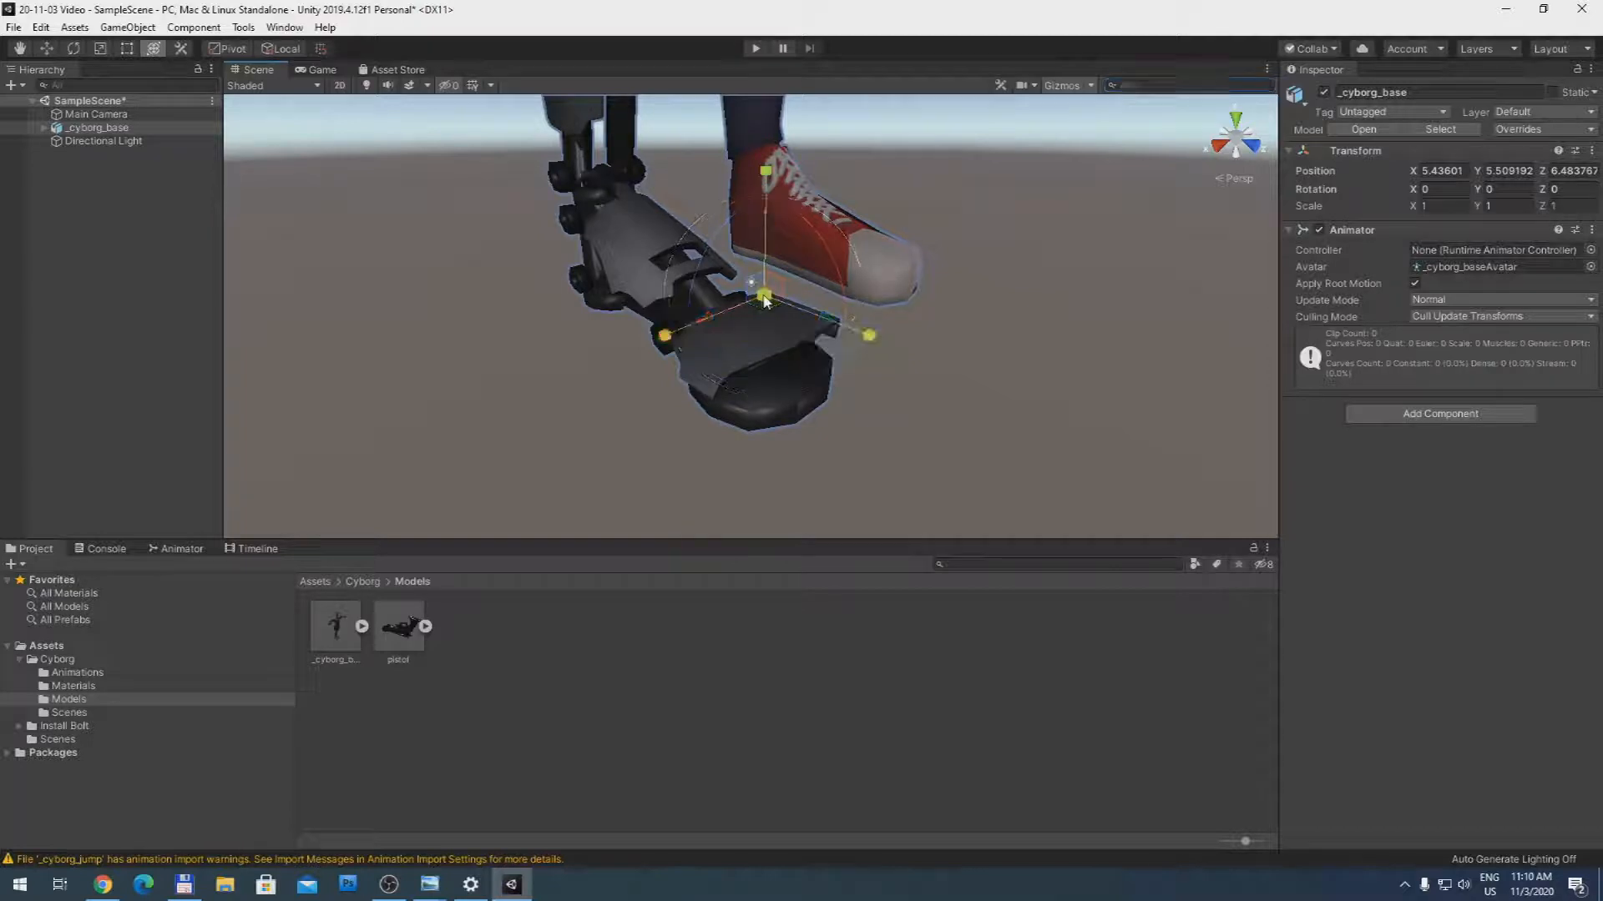
pyautogui.moveTo(764, 297); pyautogui.dragTo(757, 314)
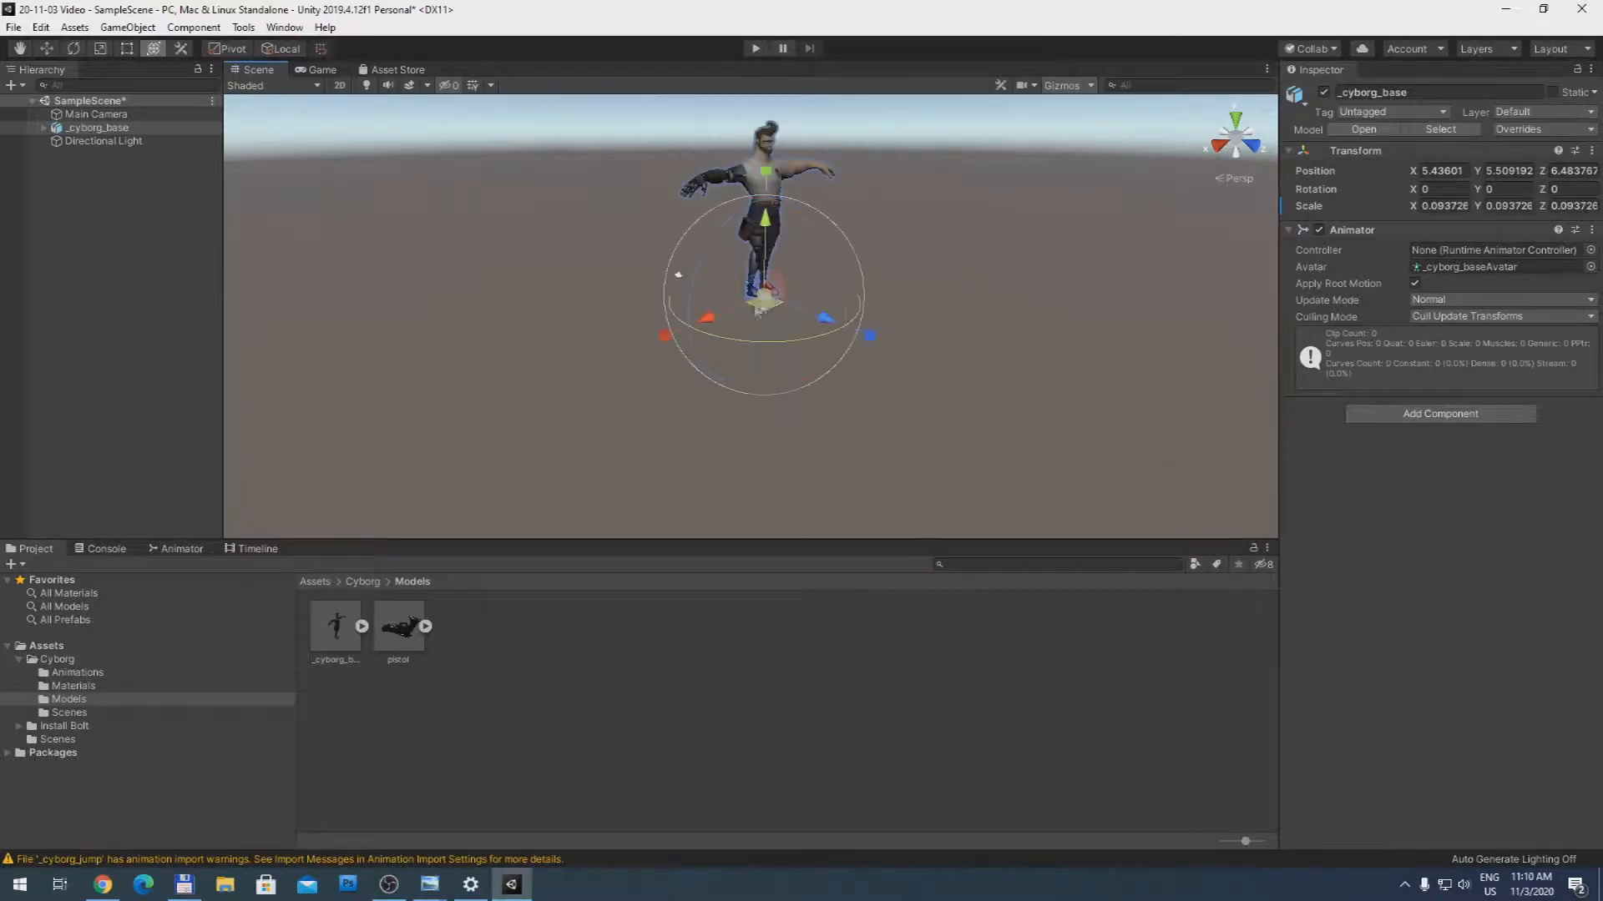
# Step: Set the cyborg model's position to 0, 0, 0 and deselect it
pyautogui.moveTo(881, 226); pyautogui.dragTo(879, 297, button='middle')
pyautogui.scroll(3, 735, 376)
pyautogui.moveTo(803, 394); pyautogui.dragTo(821, 319, button='middle')
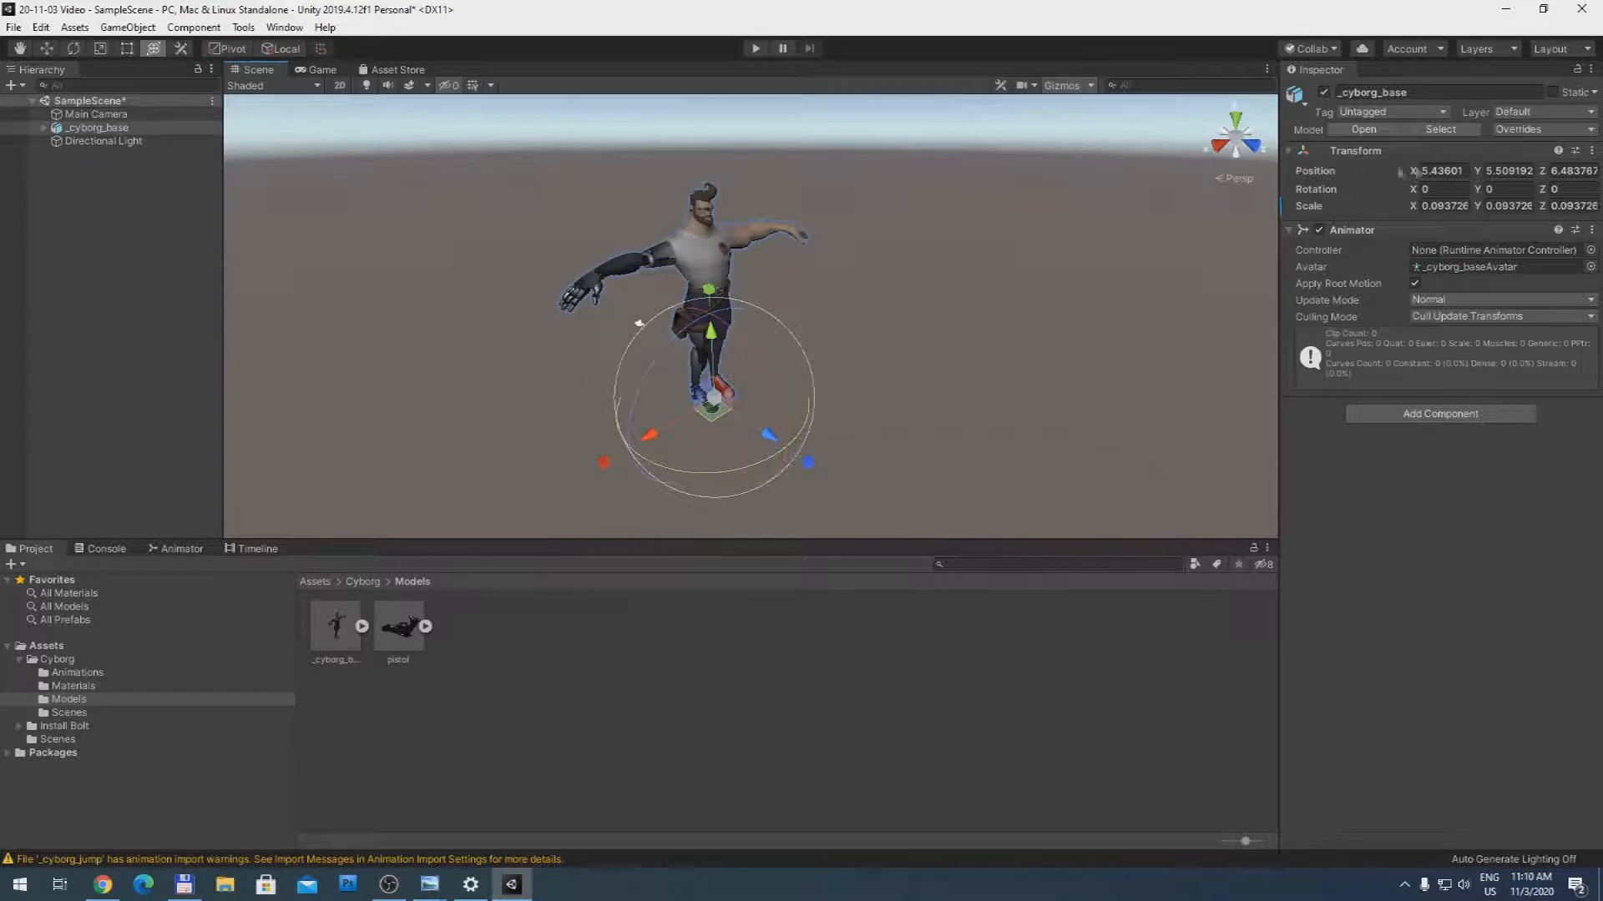
pyautogui.click(1443, 170)
pyautogui.write('0')
pyautogui.press('Tab')
pyautogui.write('0')
pyautogui.press('Tab')
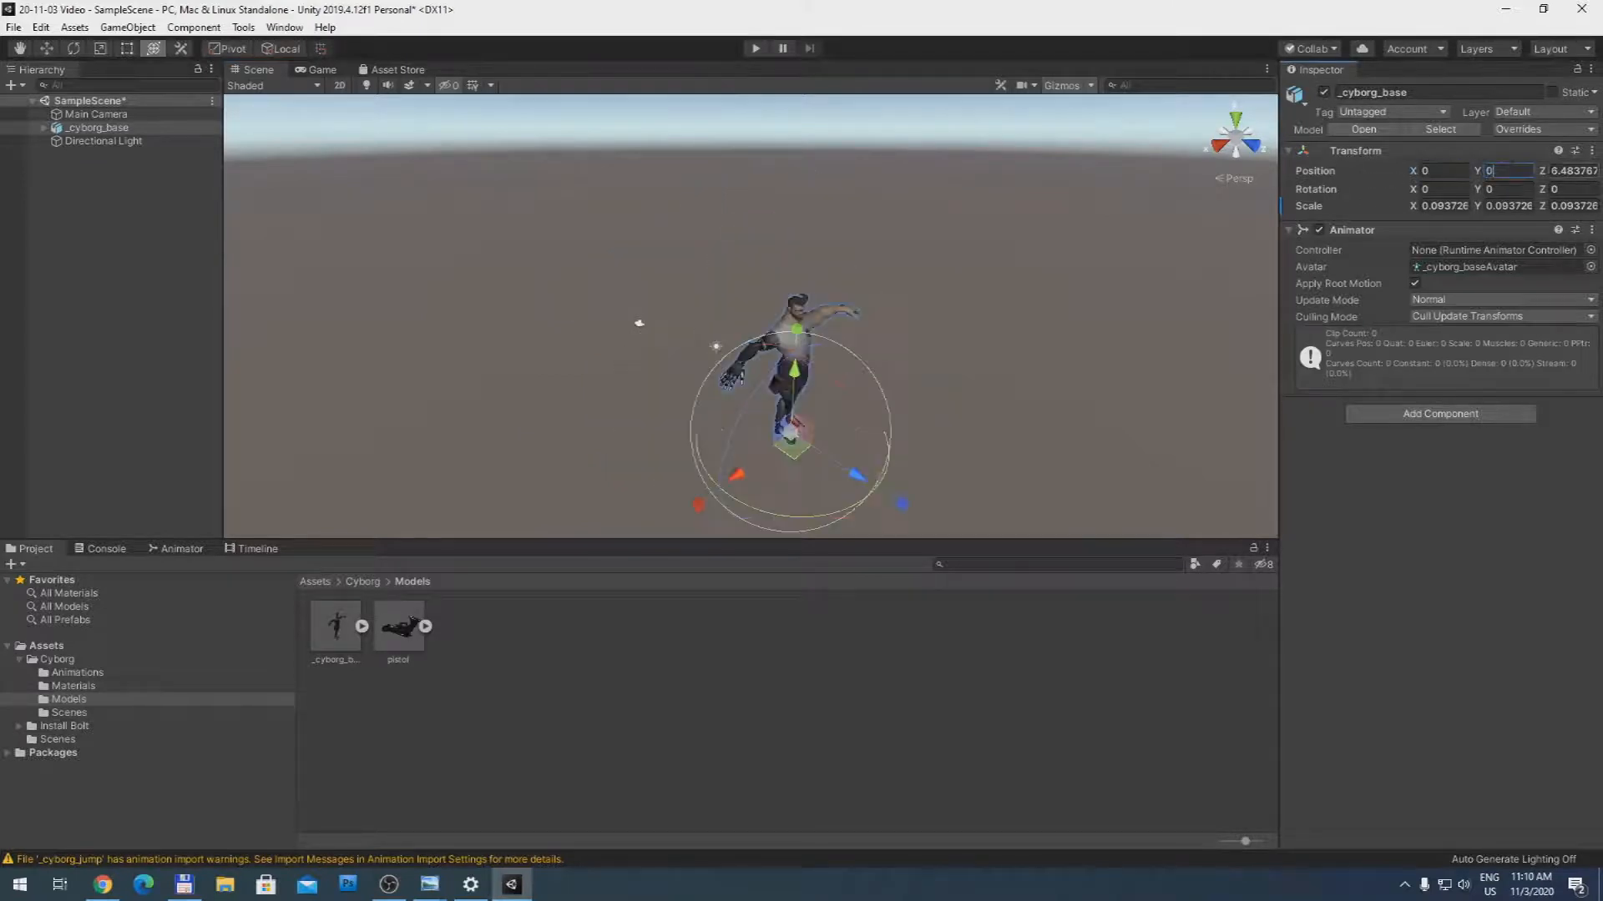
pyautogui.write('0')
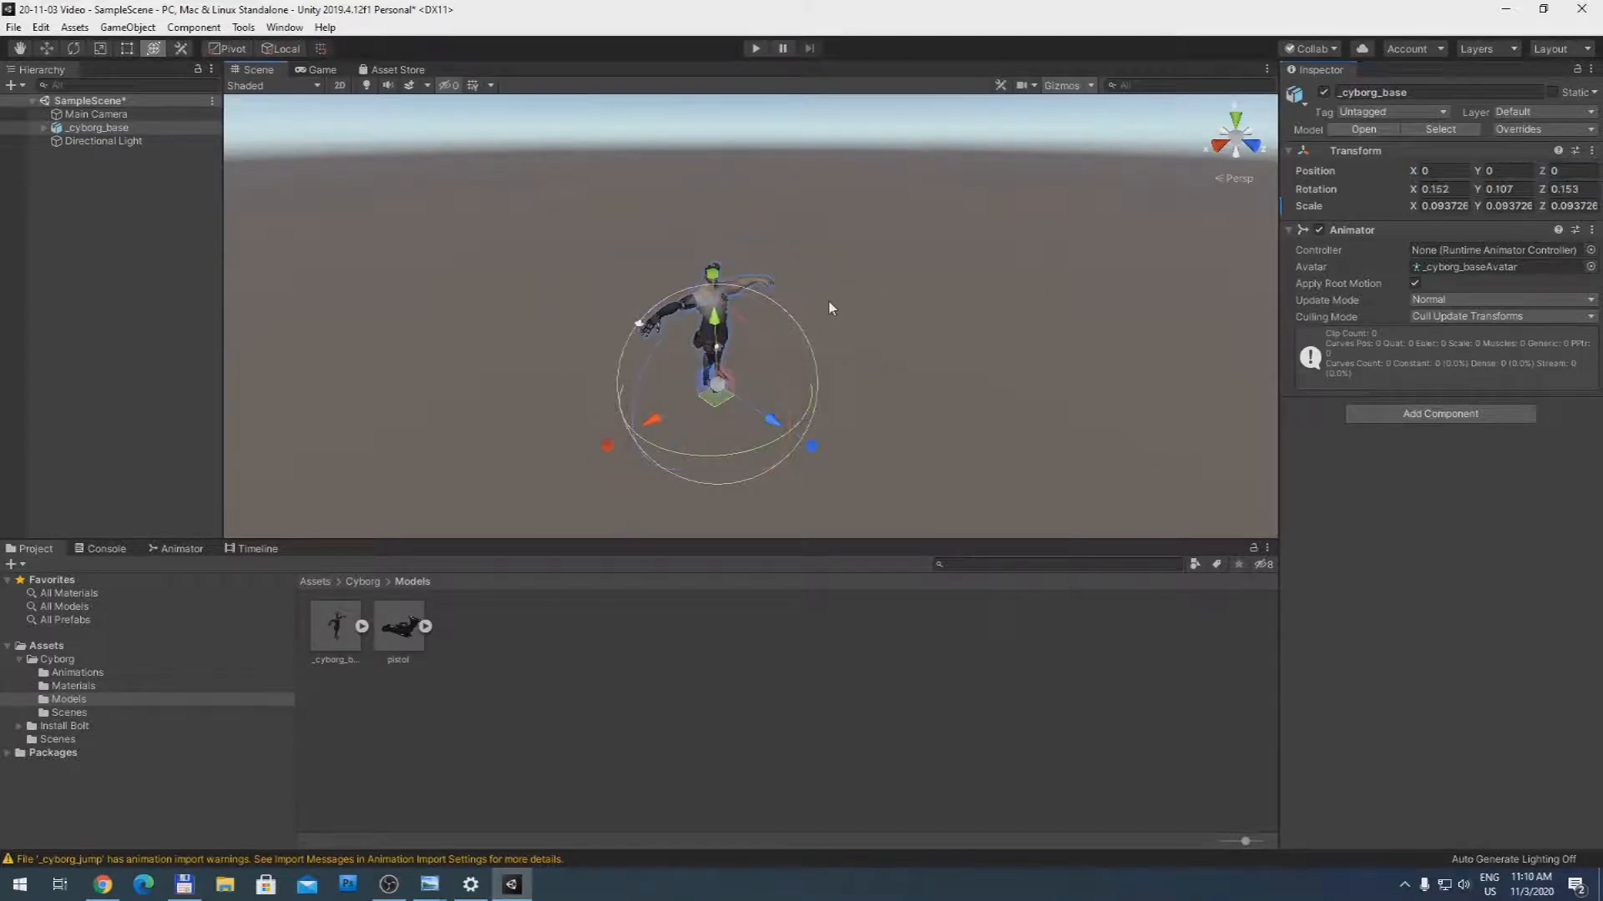
pyautogui.click(821, 331)
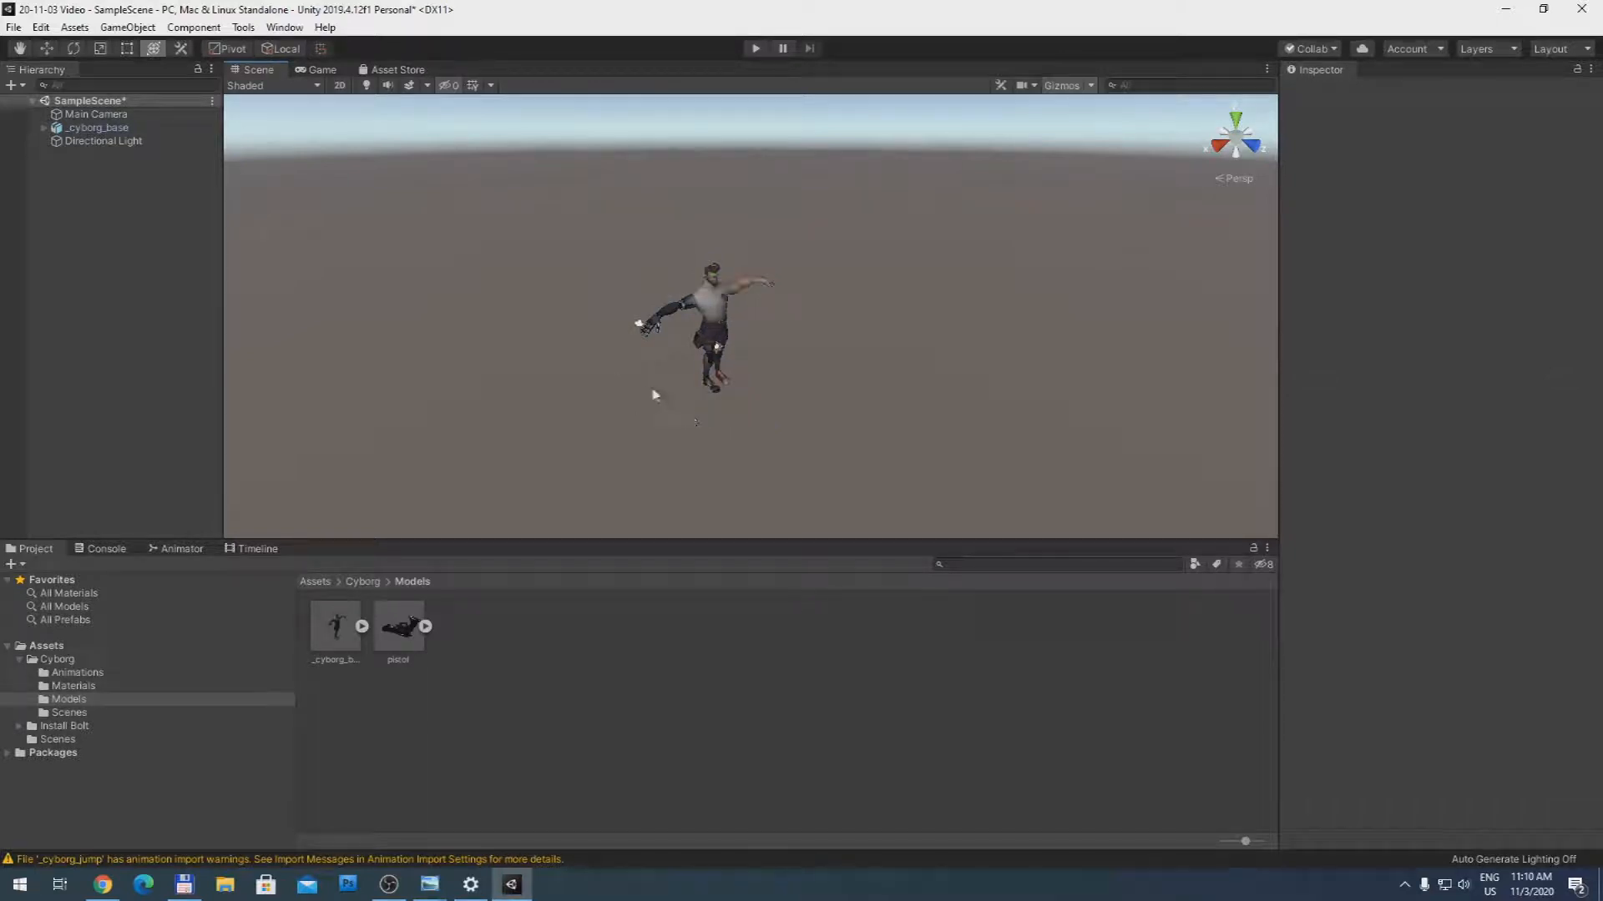
# Step: Install Bolt by importing every file of the Bolt_1_4_13_NET4 package into the project
pyautogui.click(398, 69)
pyautogui.scroll(2, 534, 347)
pyautogui.scroll(10, 526, 347)
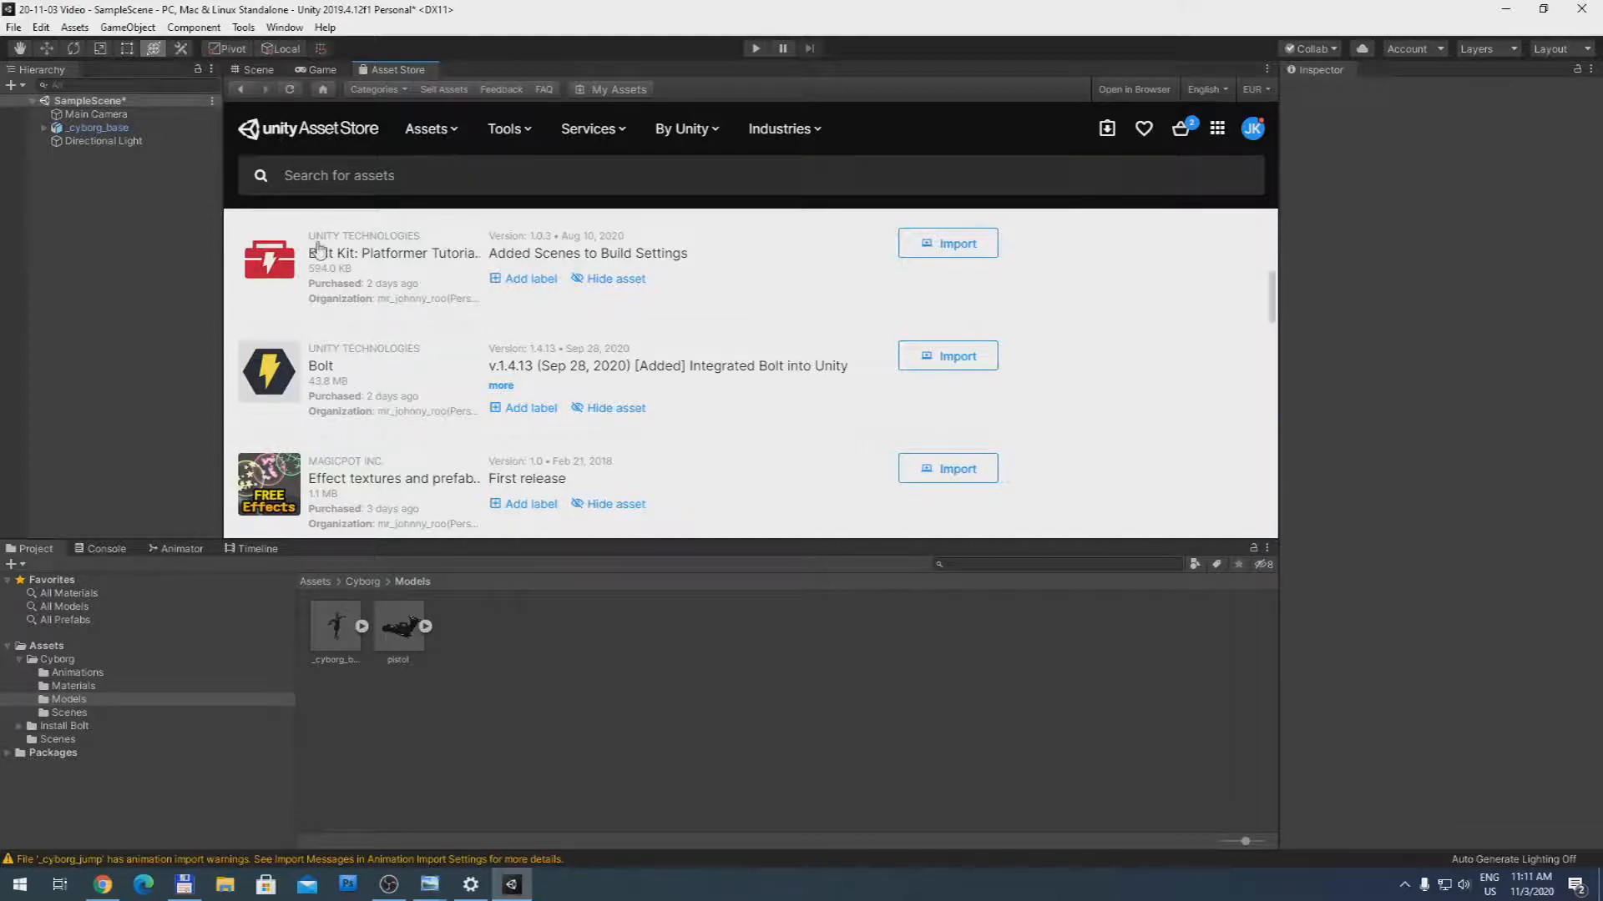
pyautogui.click(243, 27)
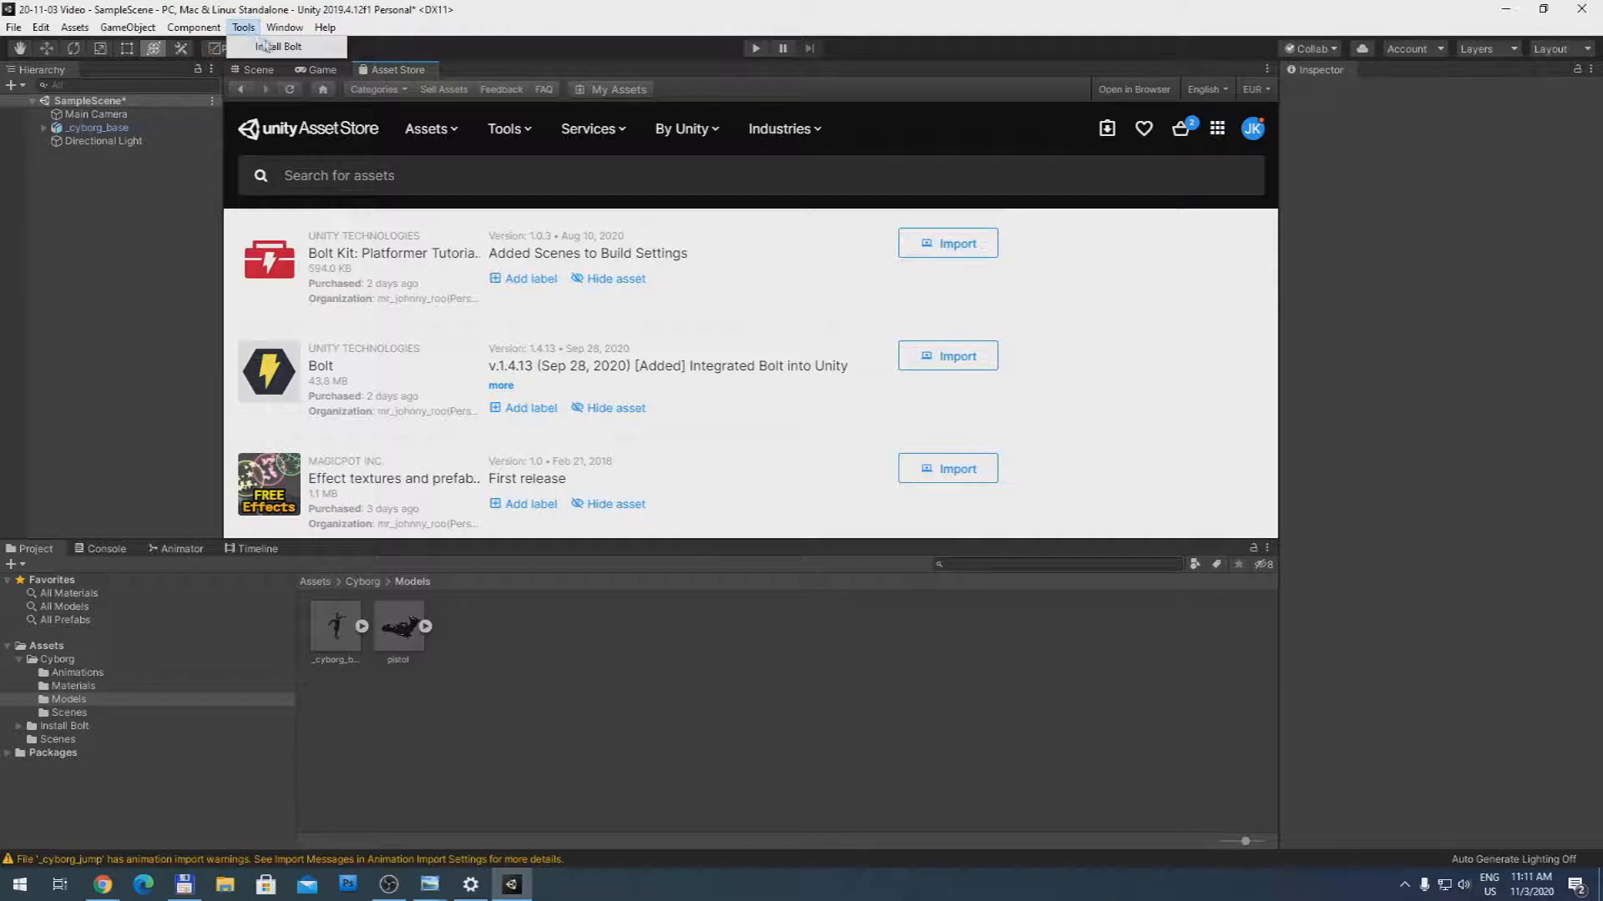
pyautogui.click(275, 46)
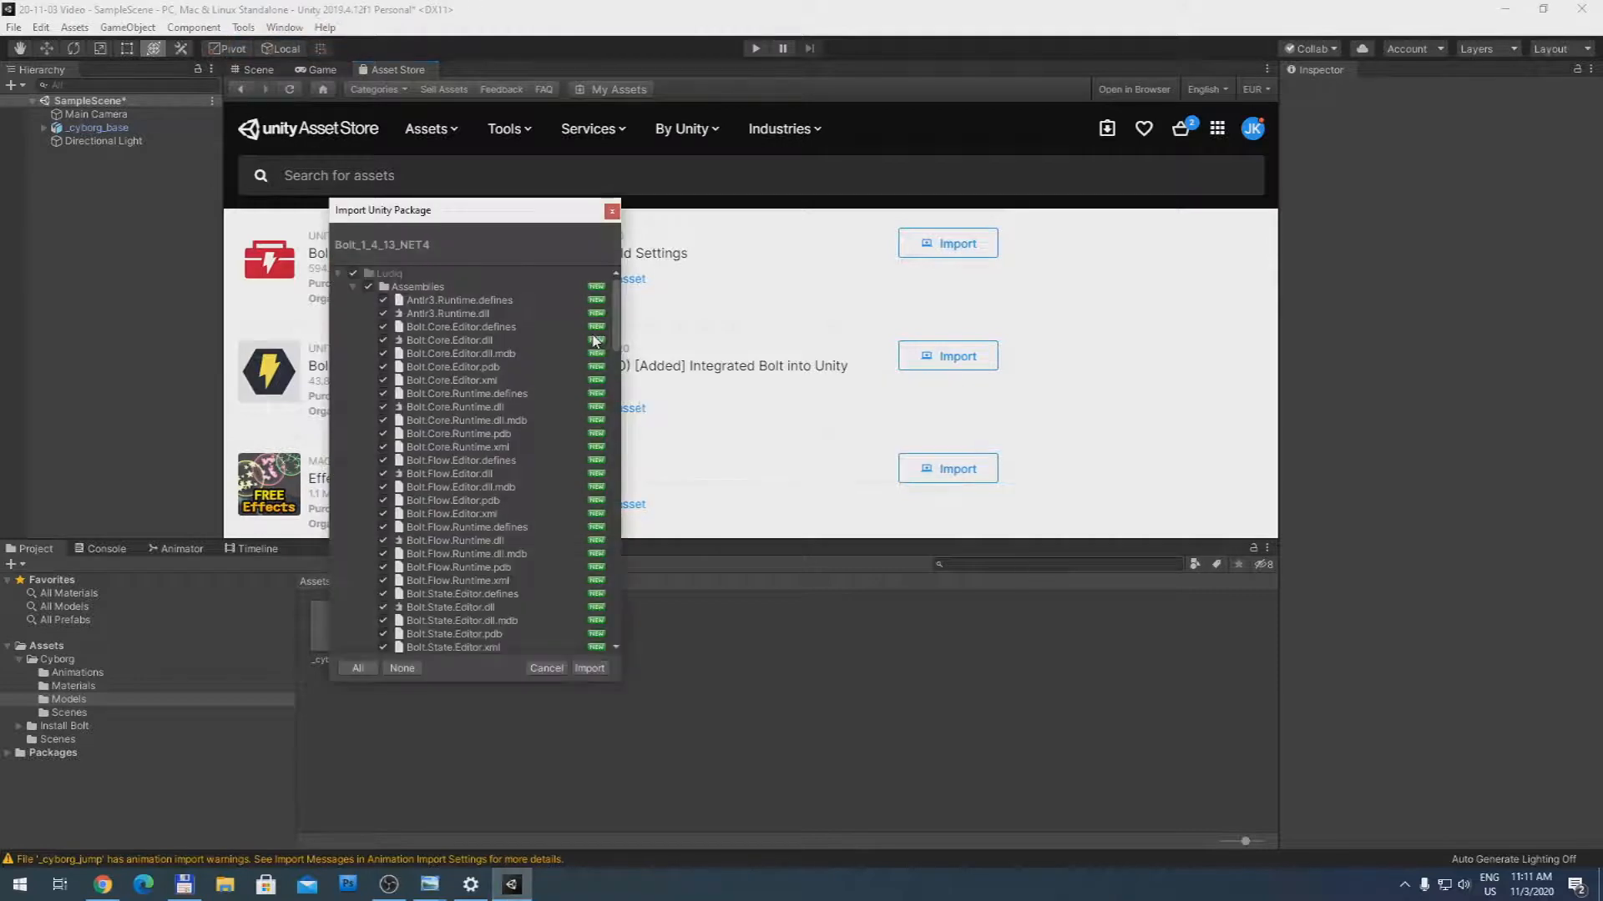
pyautogui.click(591, 669)
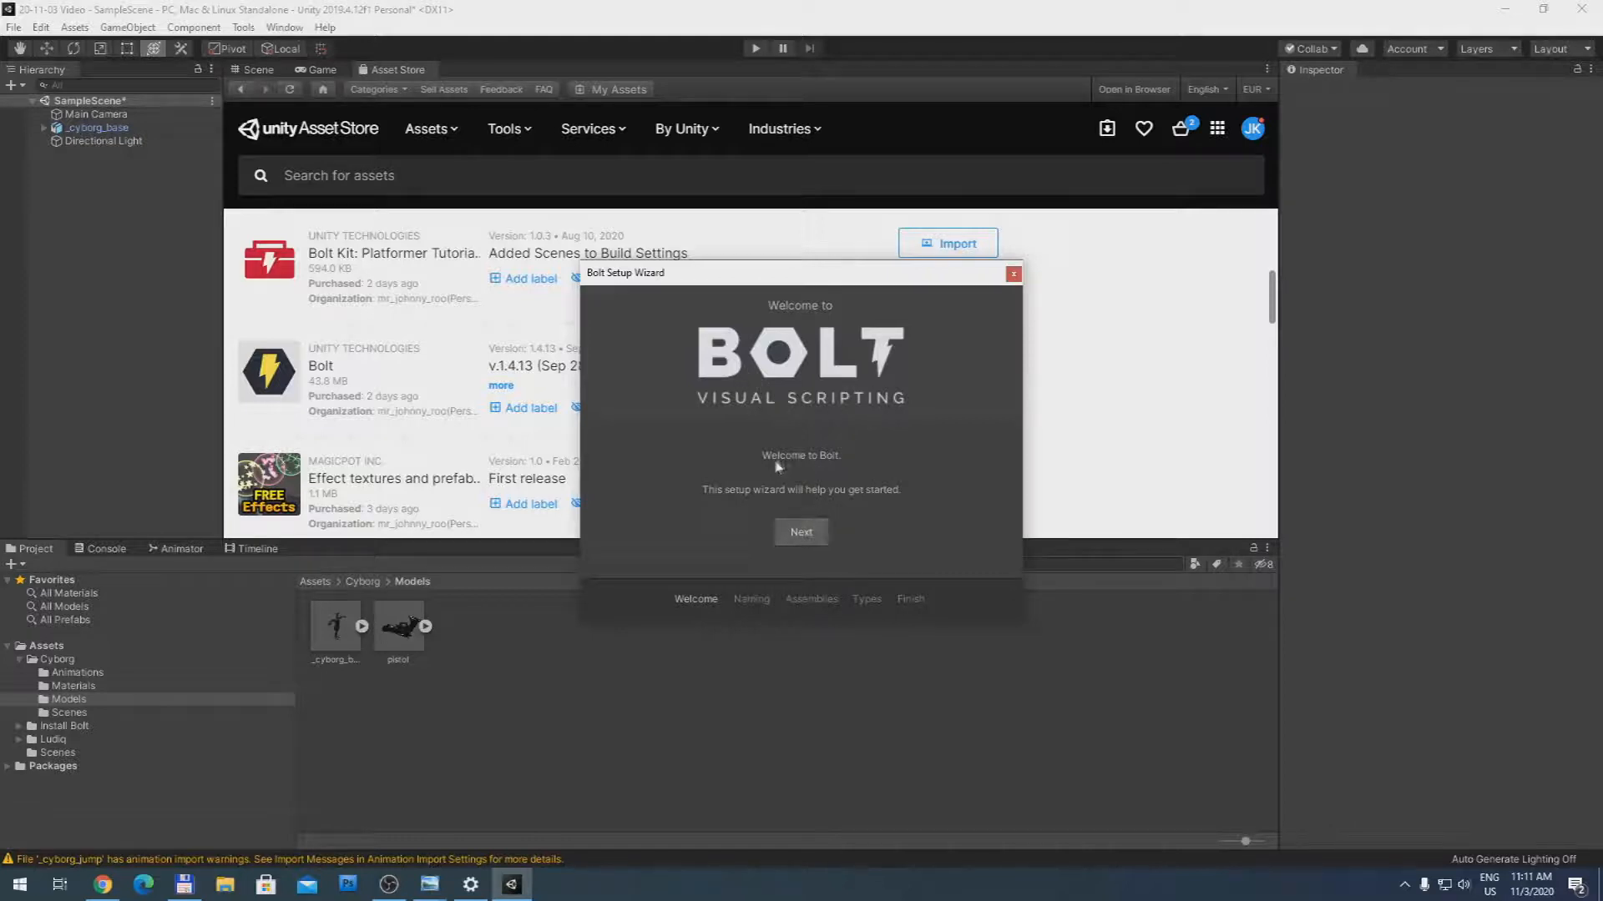
# Step: Set up Bolt with the Human Naming scheme and accept the default assembly options
pyautogui.click(802, 533)
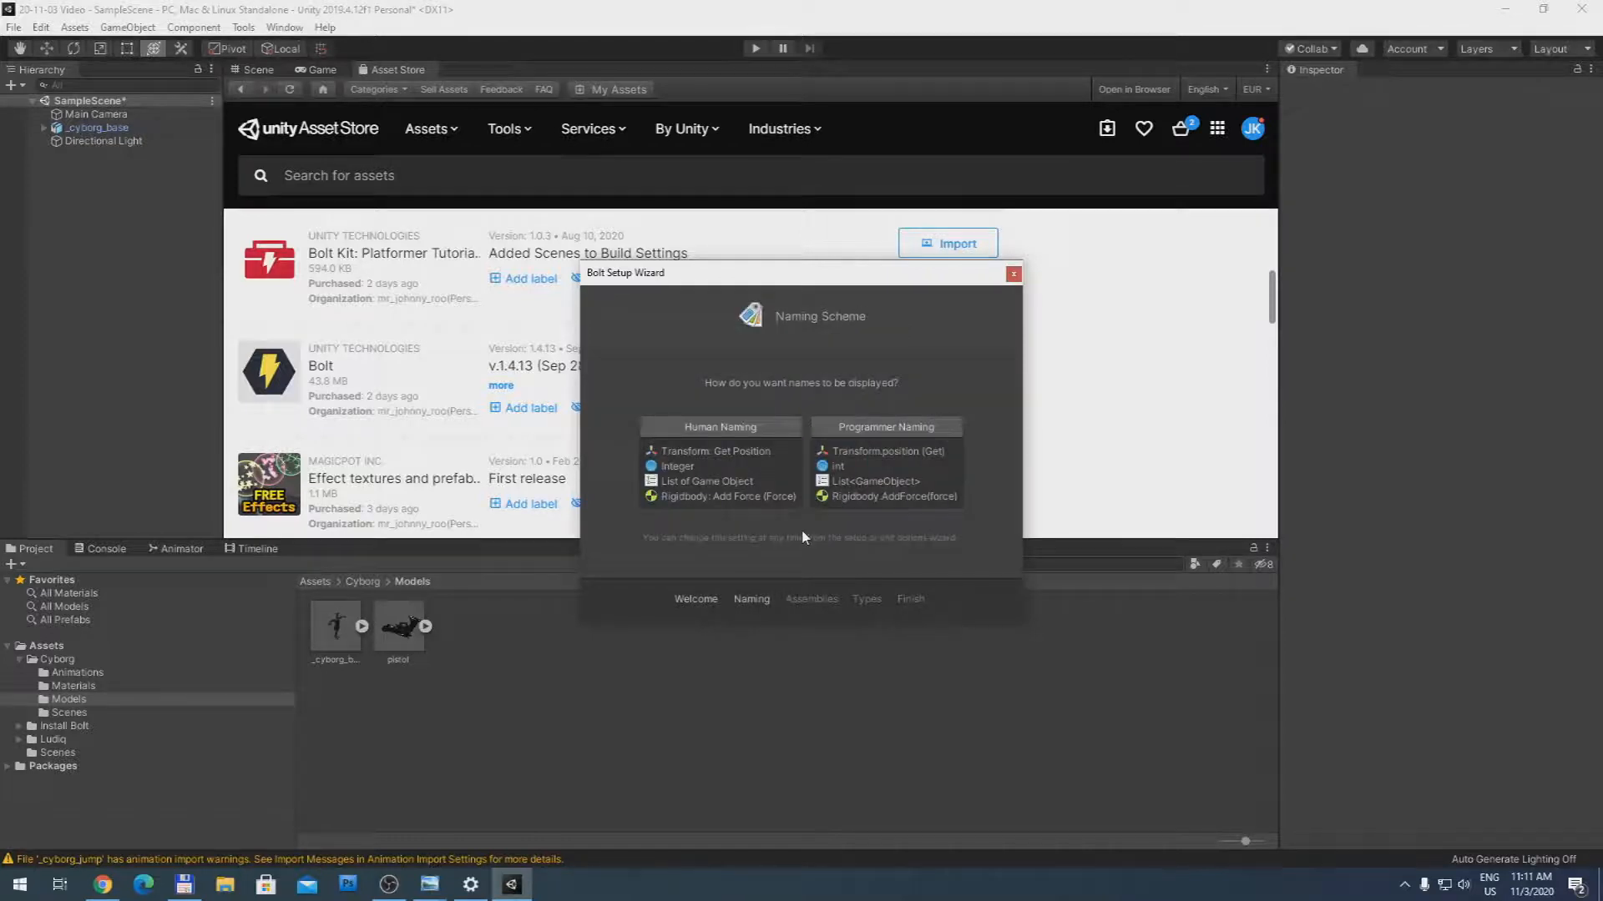
pyautogui.click(760, 429)
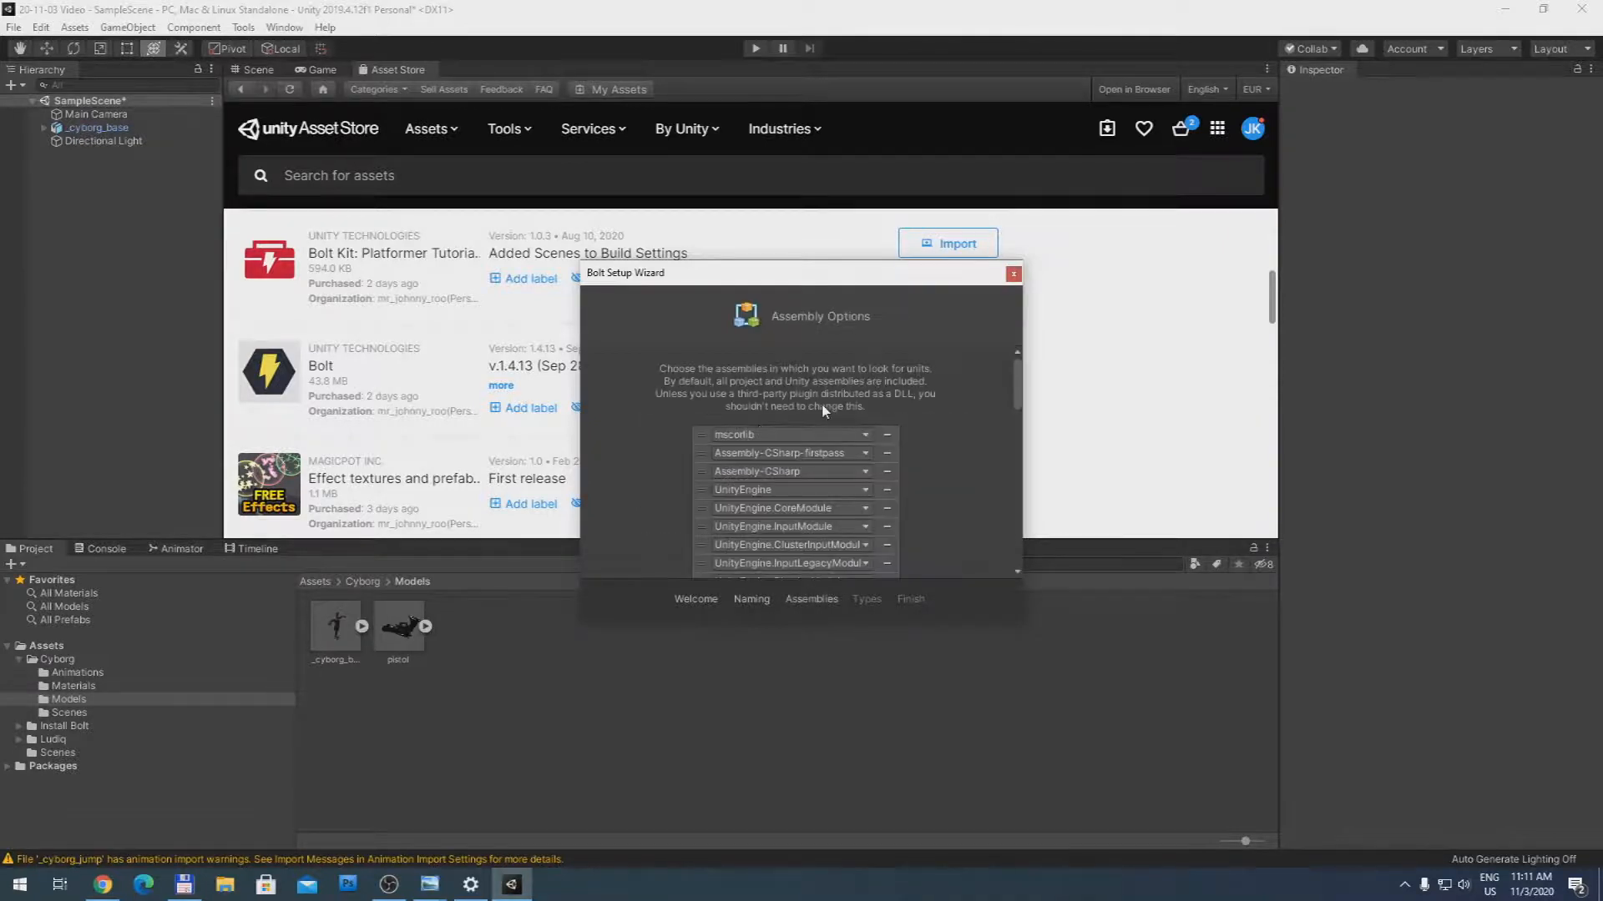
pyautogui.scroll(-10, 822, 409)
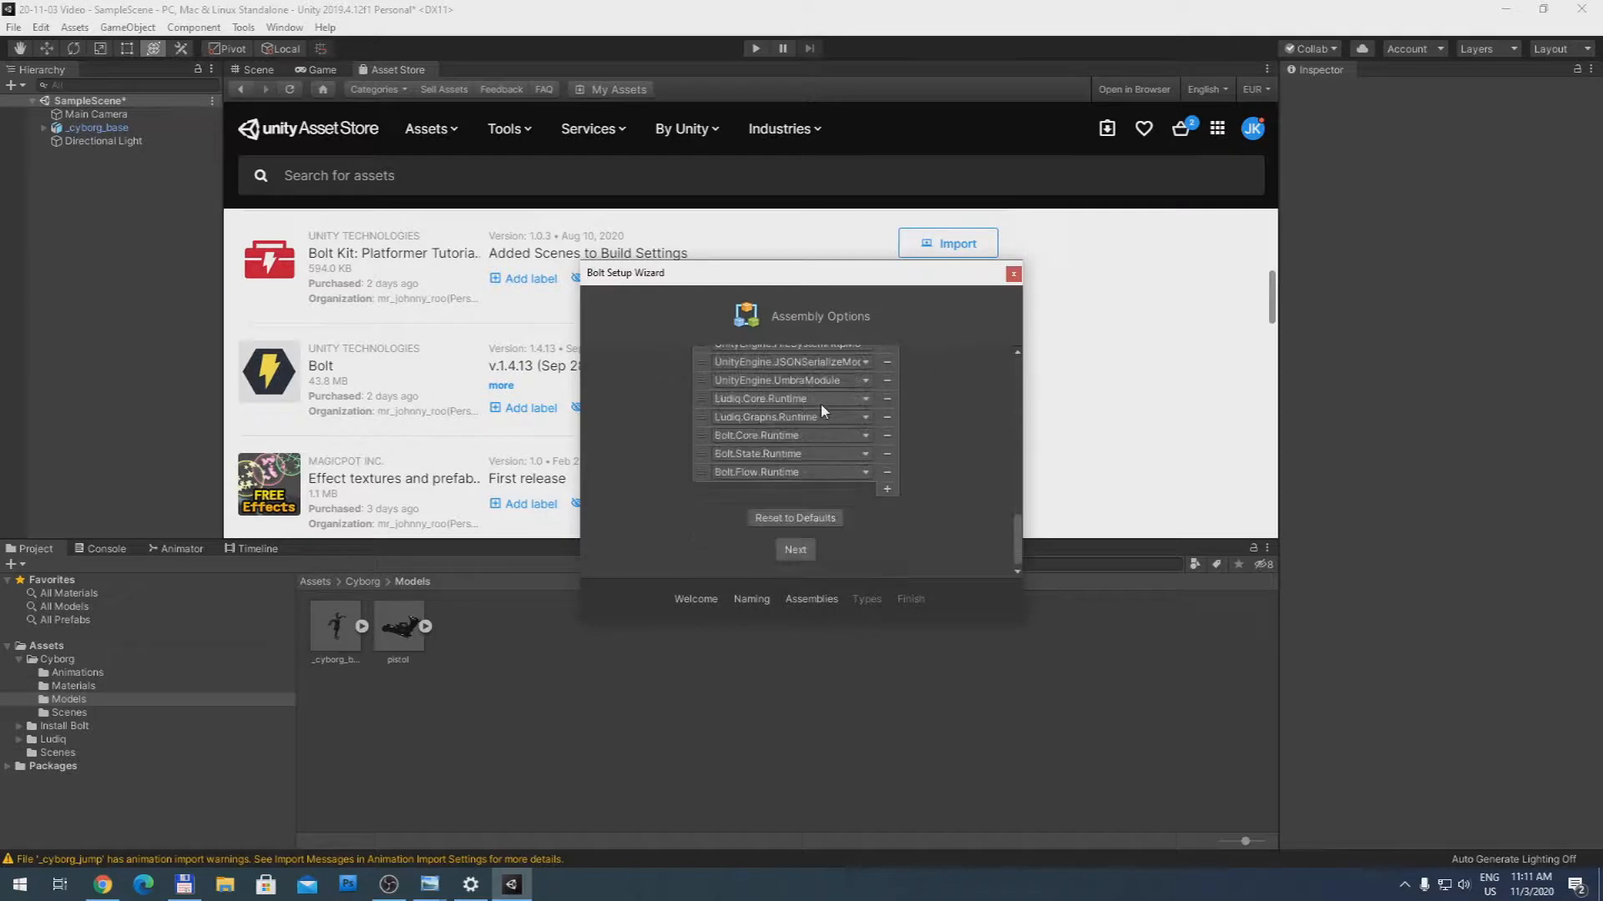
pyautogui.click(799, 548)
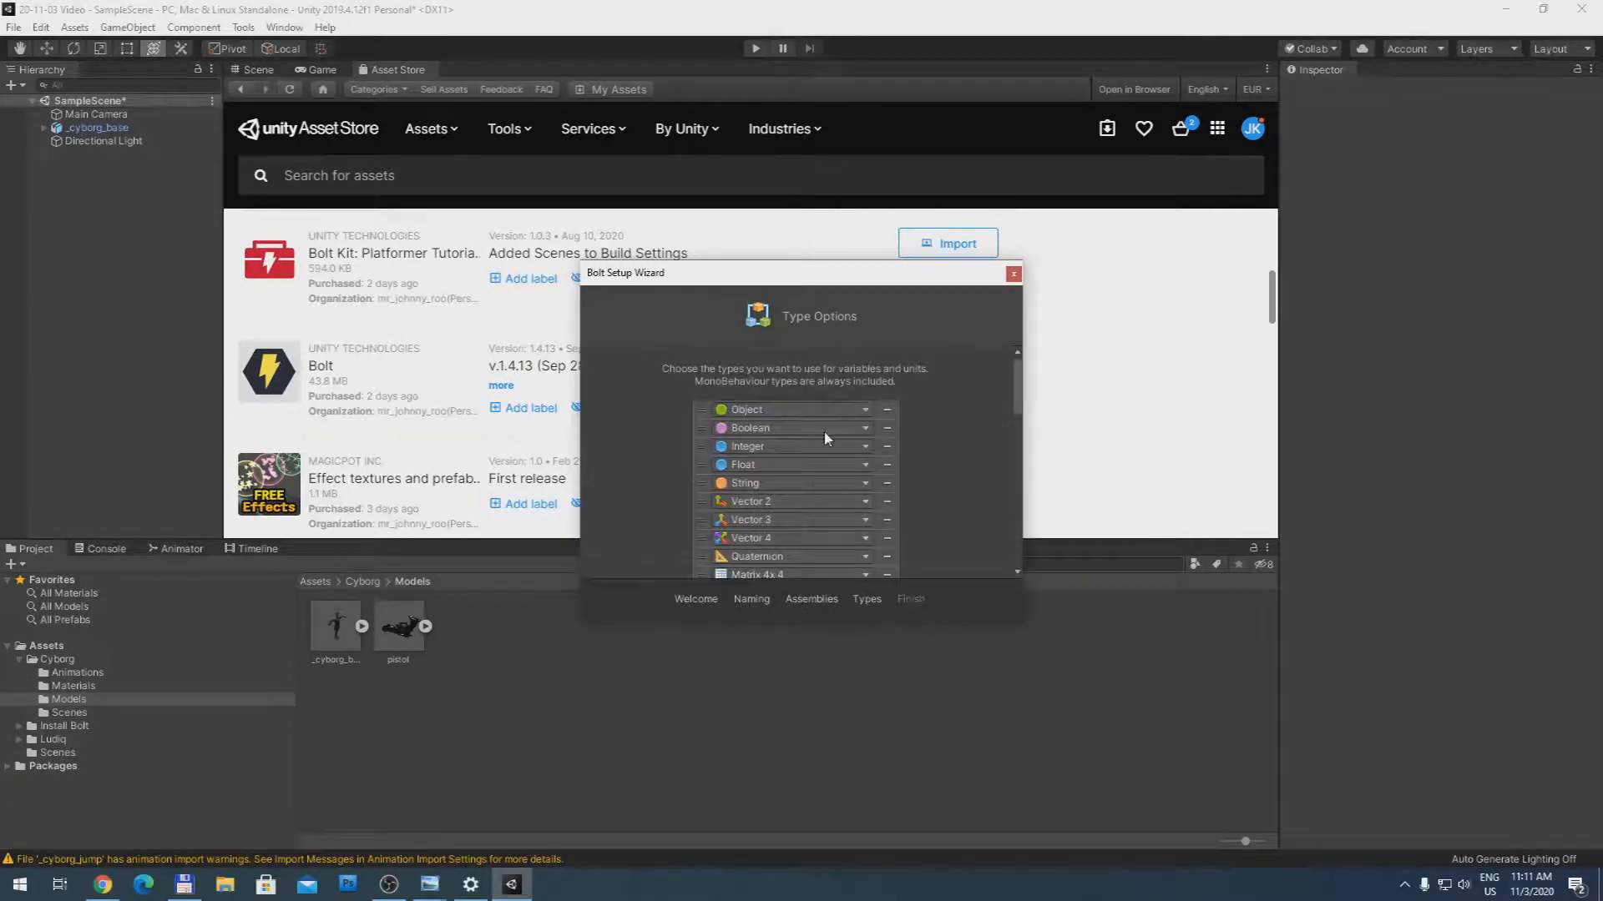
# Step: Generate Bolt's units with the default type options and close the setup wizard
pyautogui.scroll(2, 822, 432)
pyautogui.scroll(-4, 781, 419)
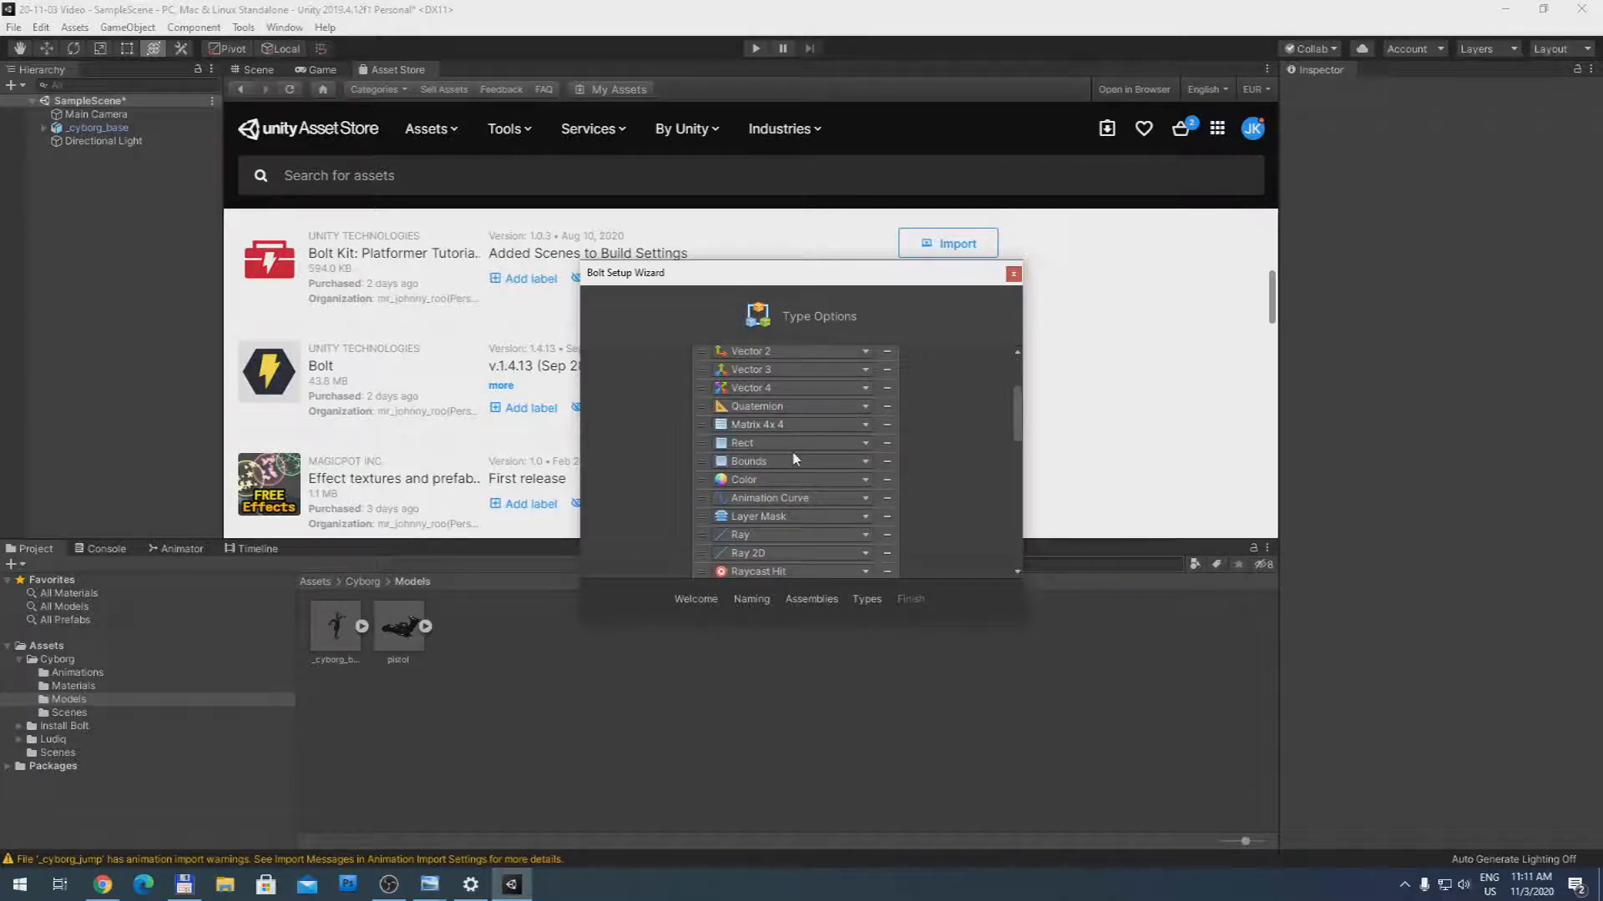
pyautogui.scroll(4, 795, 459)
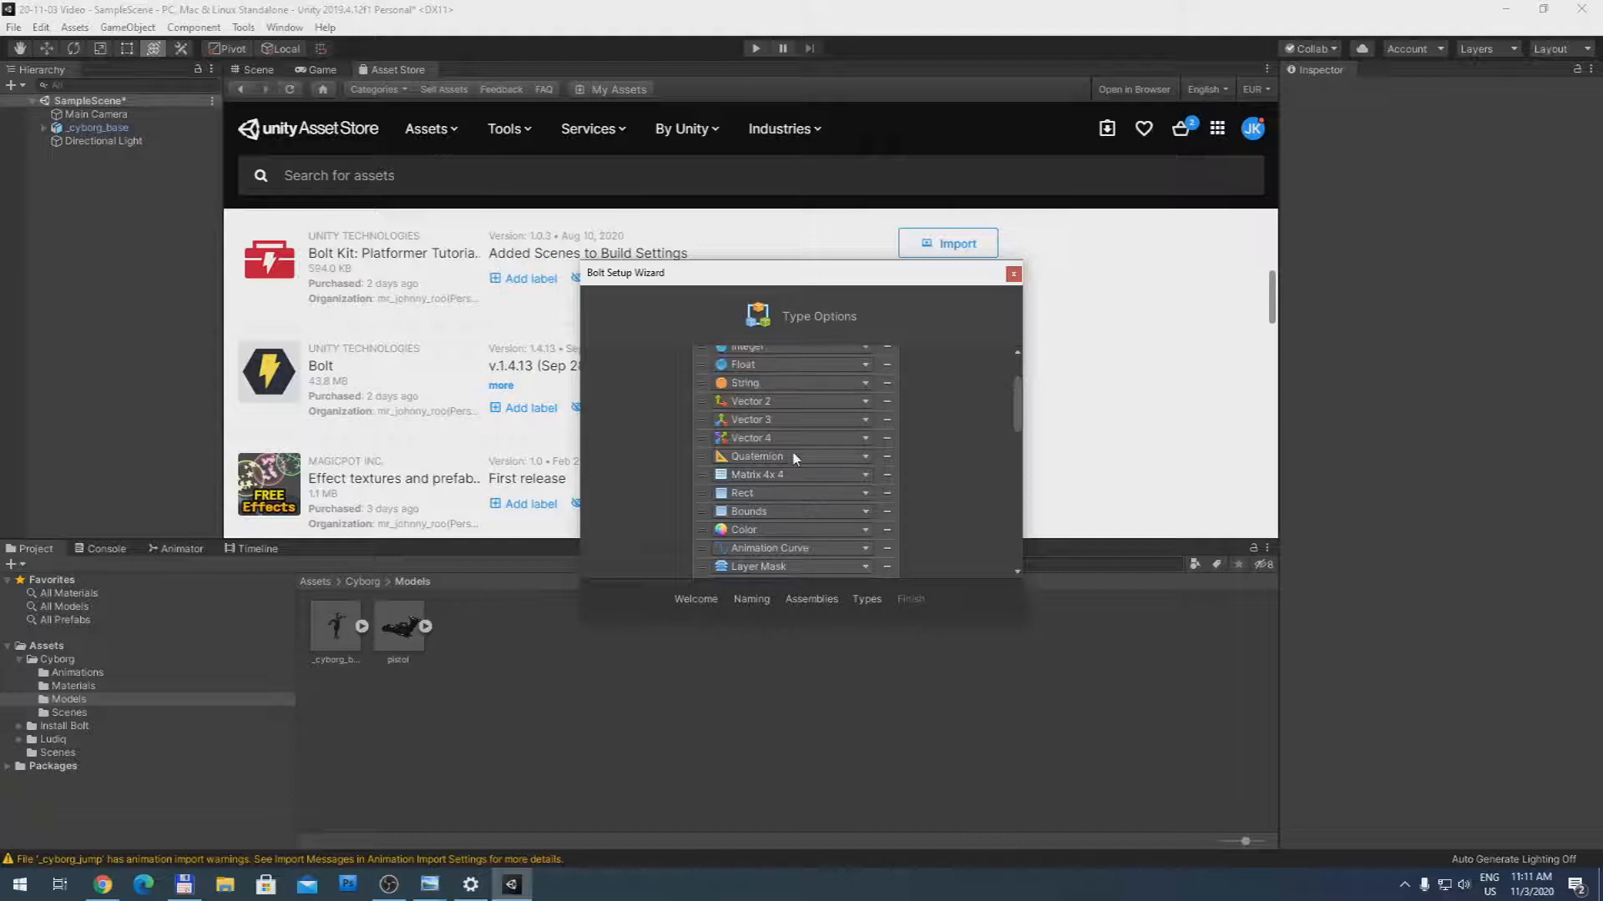
pyautogui.scroll(-8, 806, 420)
pyautogui.scroll(-10, 799, 436)
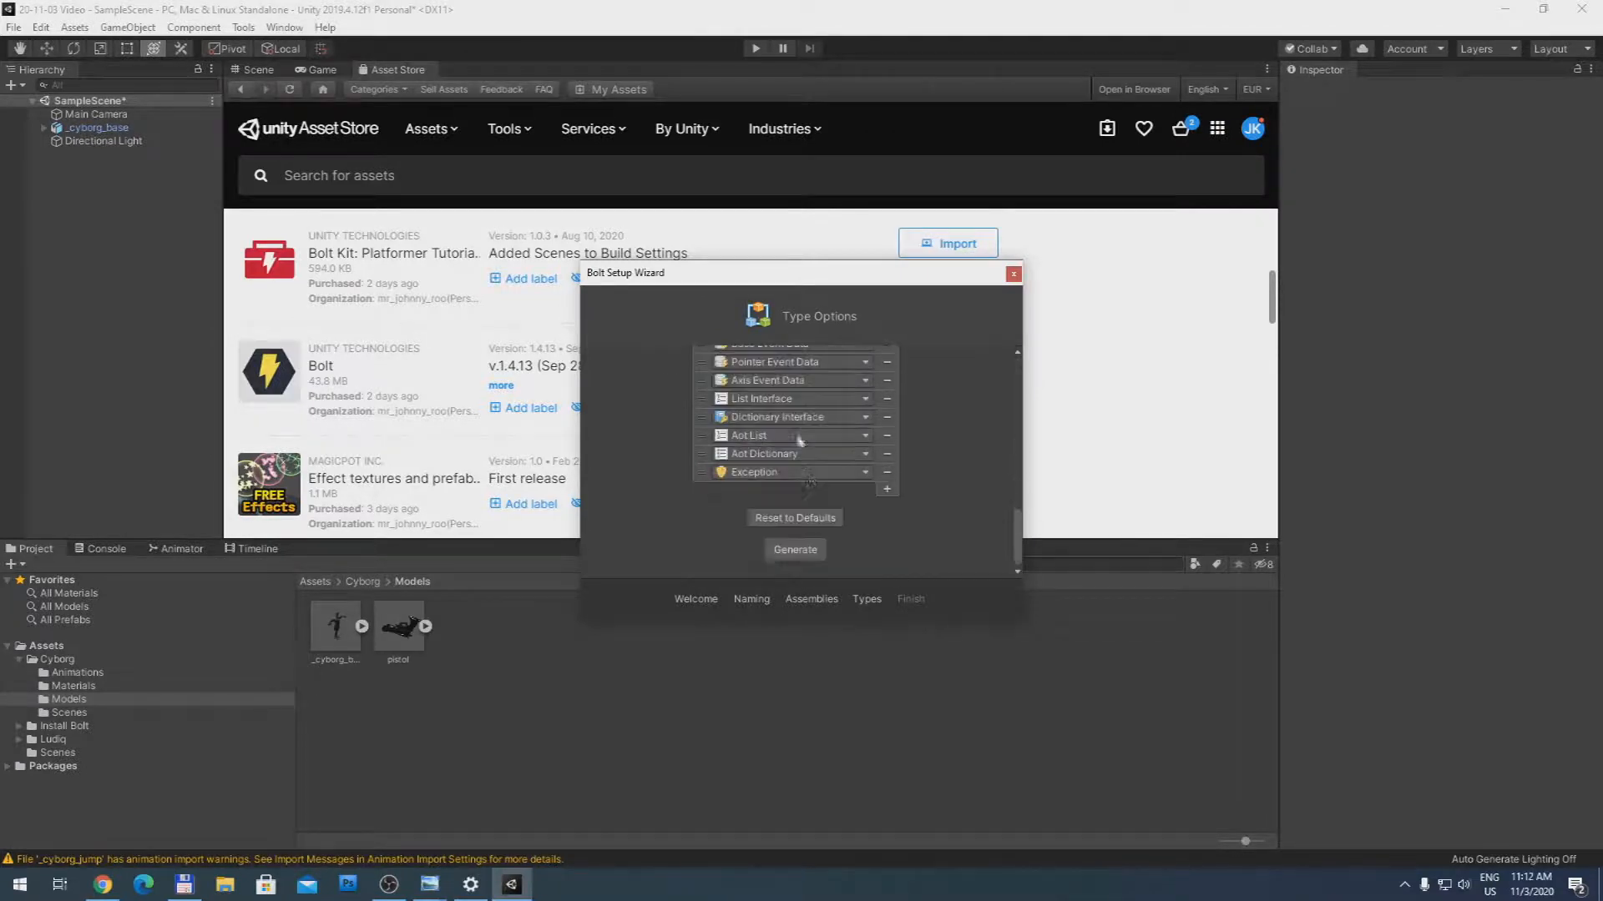
pyautogui.click(794, 549)
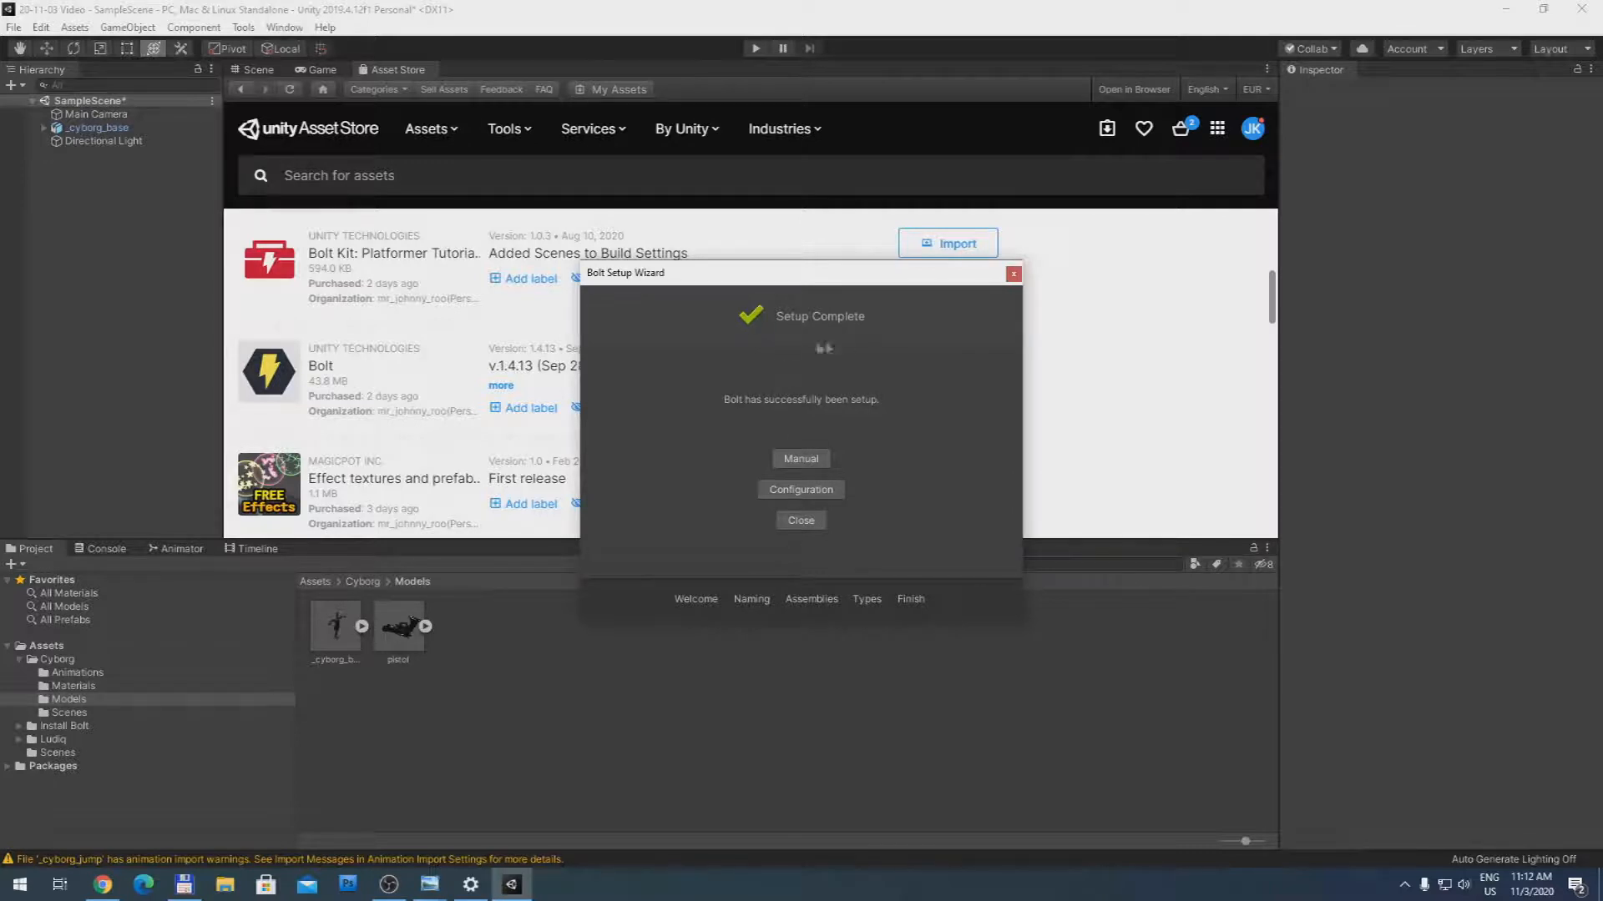
pyautogui.click(797, 521)
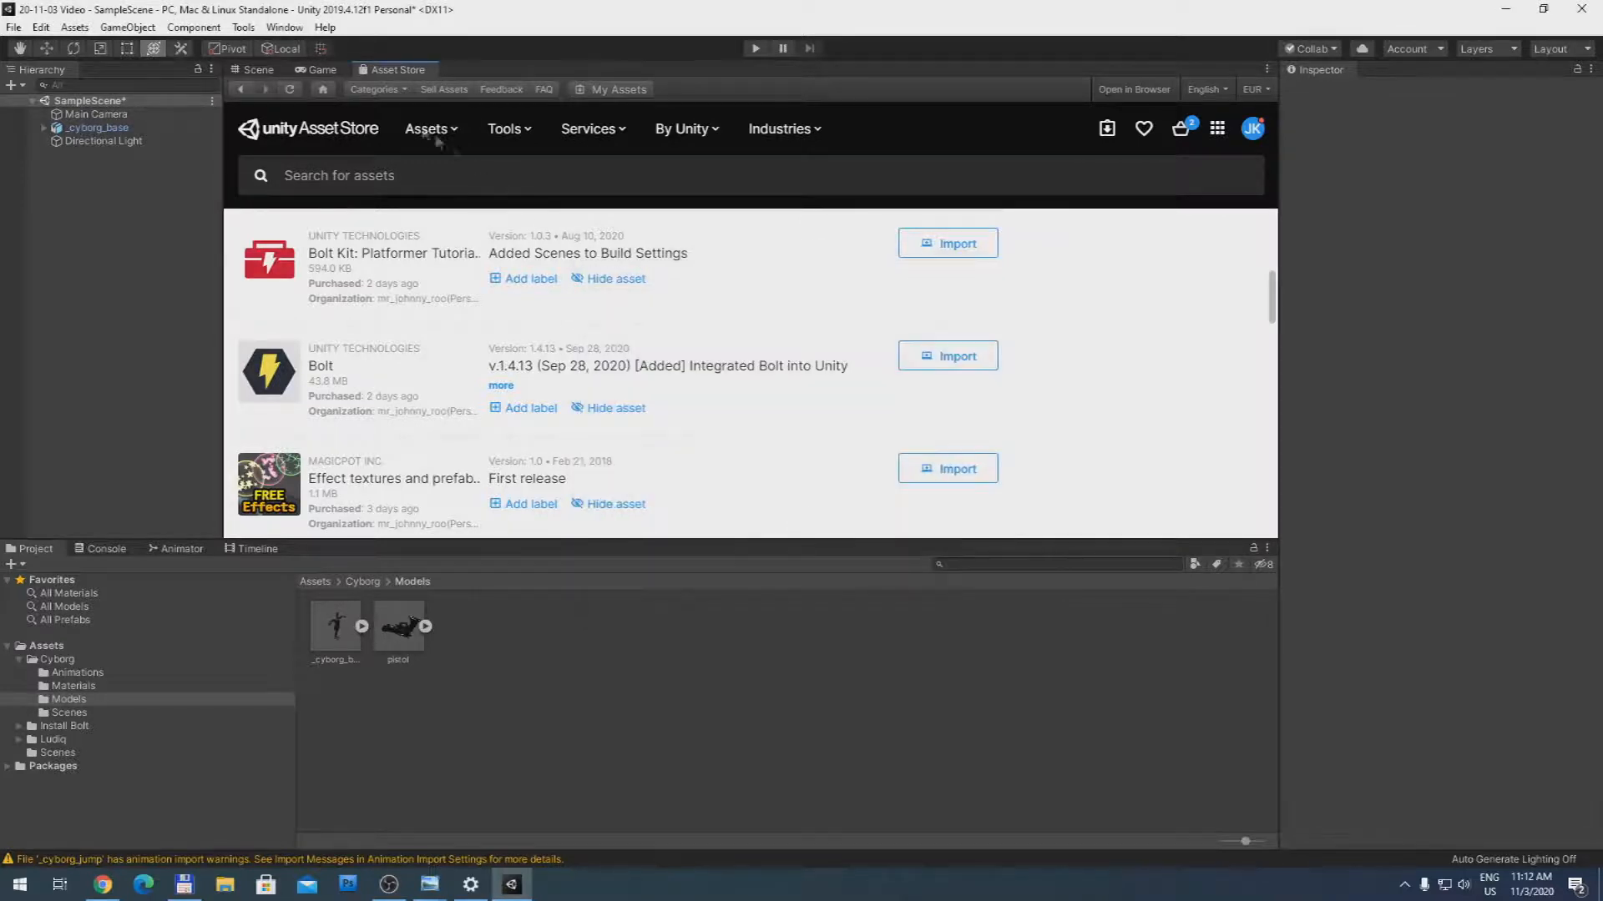
# Step: Return to the scene and create an Animator Controller called Anim_Steve in the Cyborg package's Models folder
pyautogui.click(272, 72)
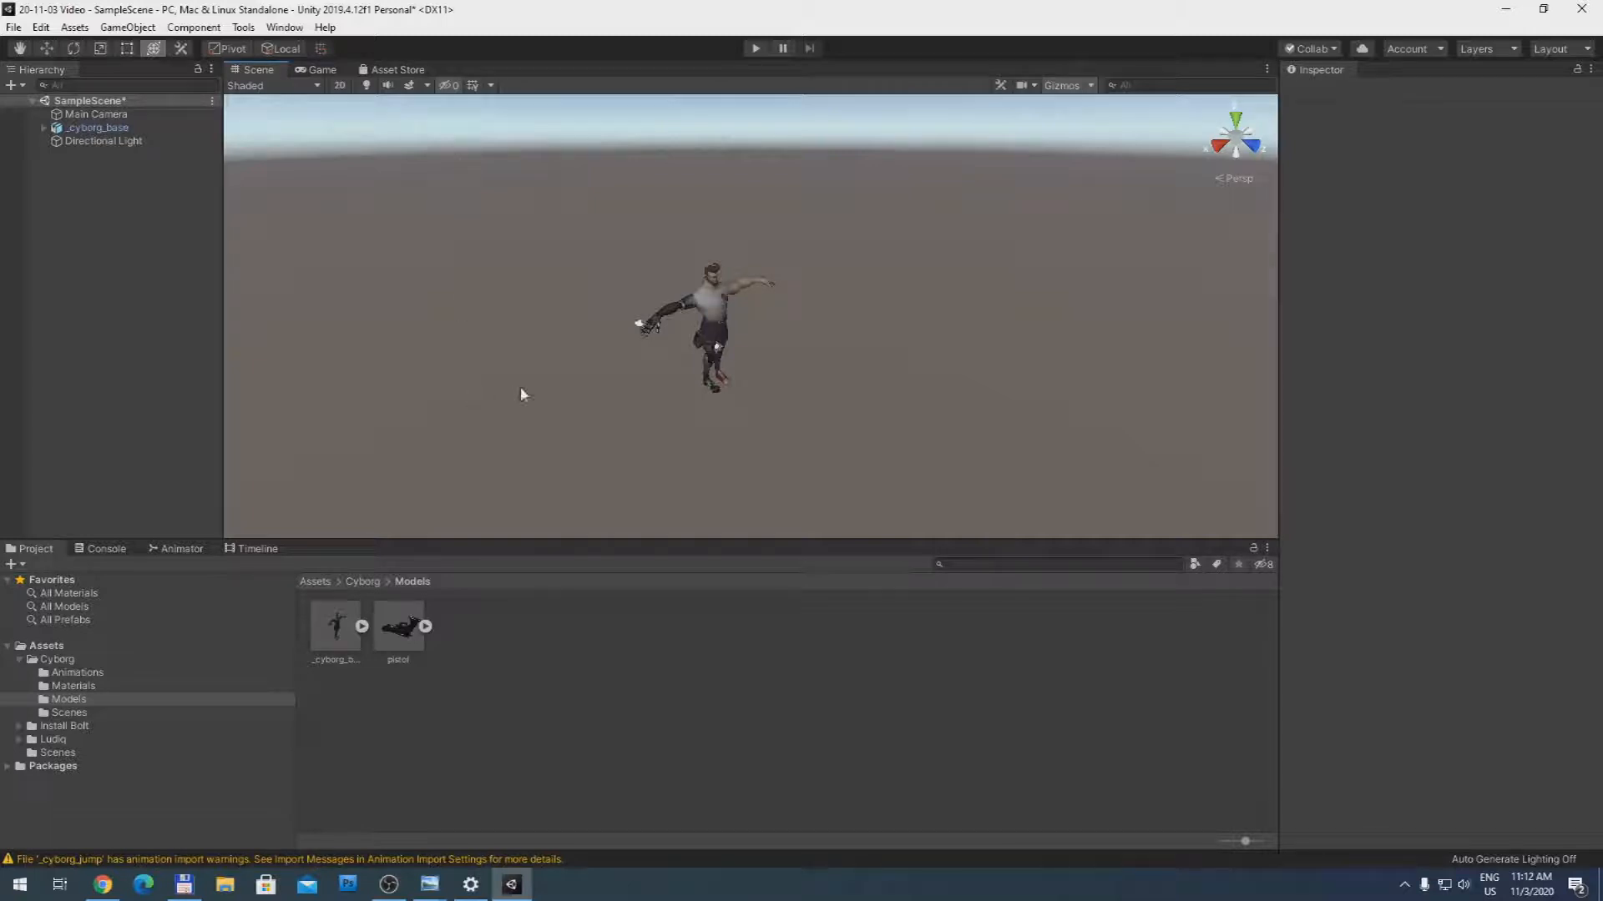
pyautogui.click(334, 618)
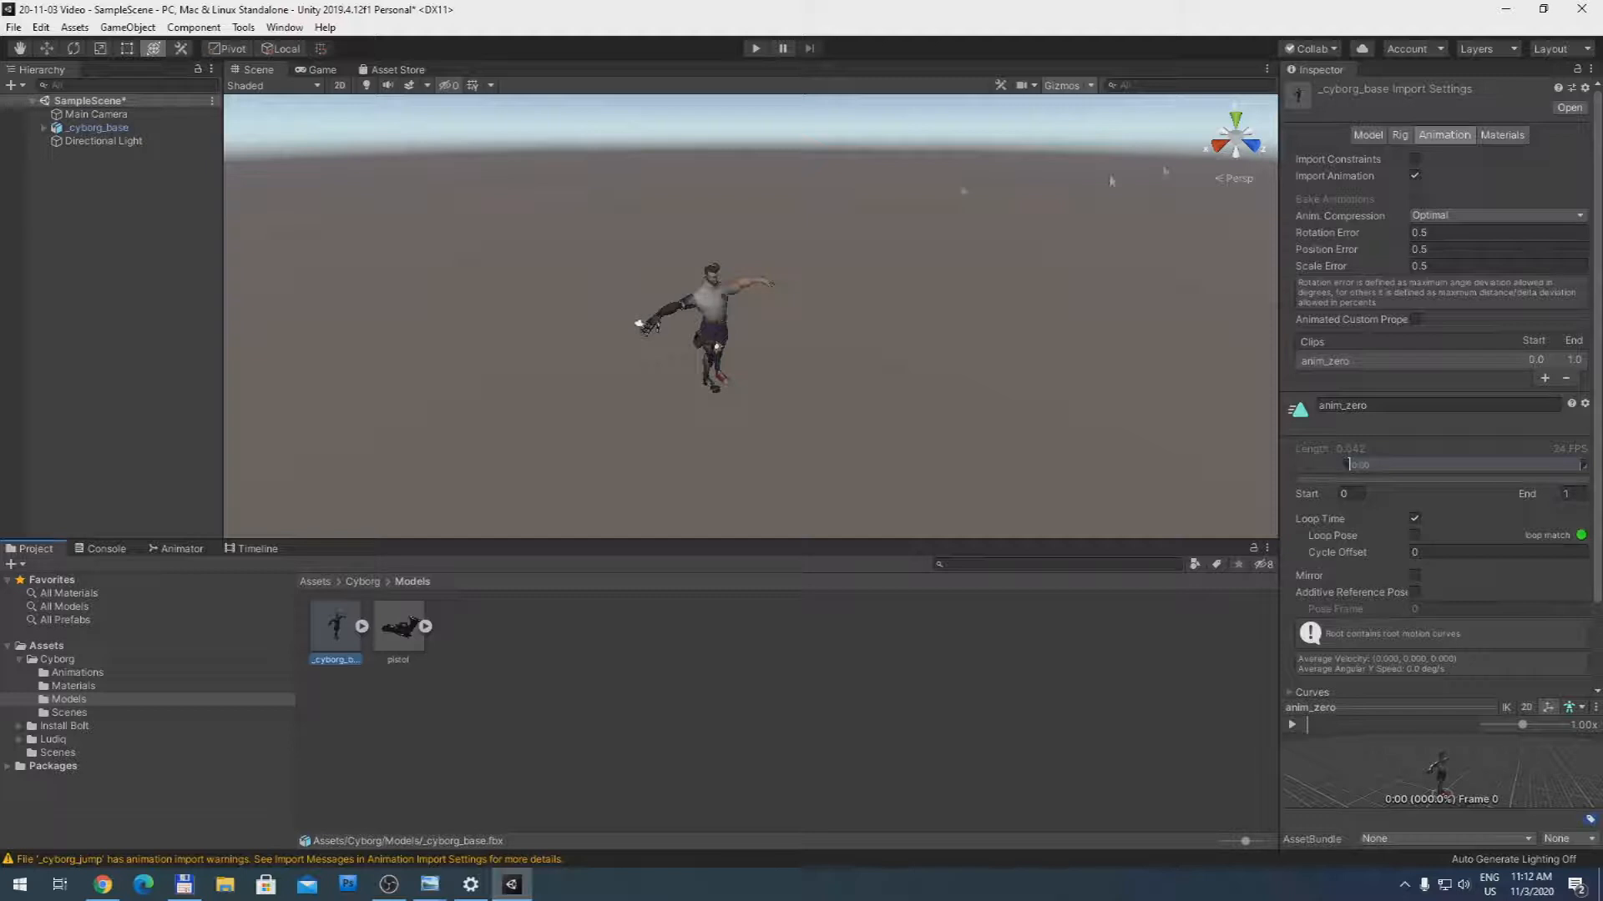
pyautogui.click(145, 128)
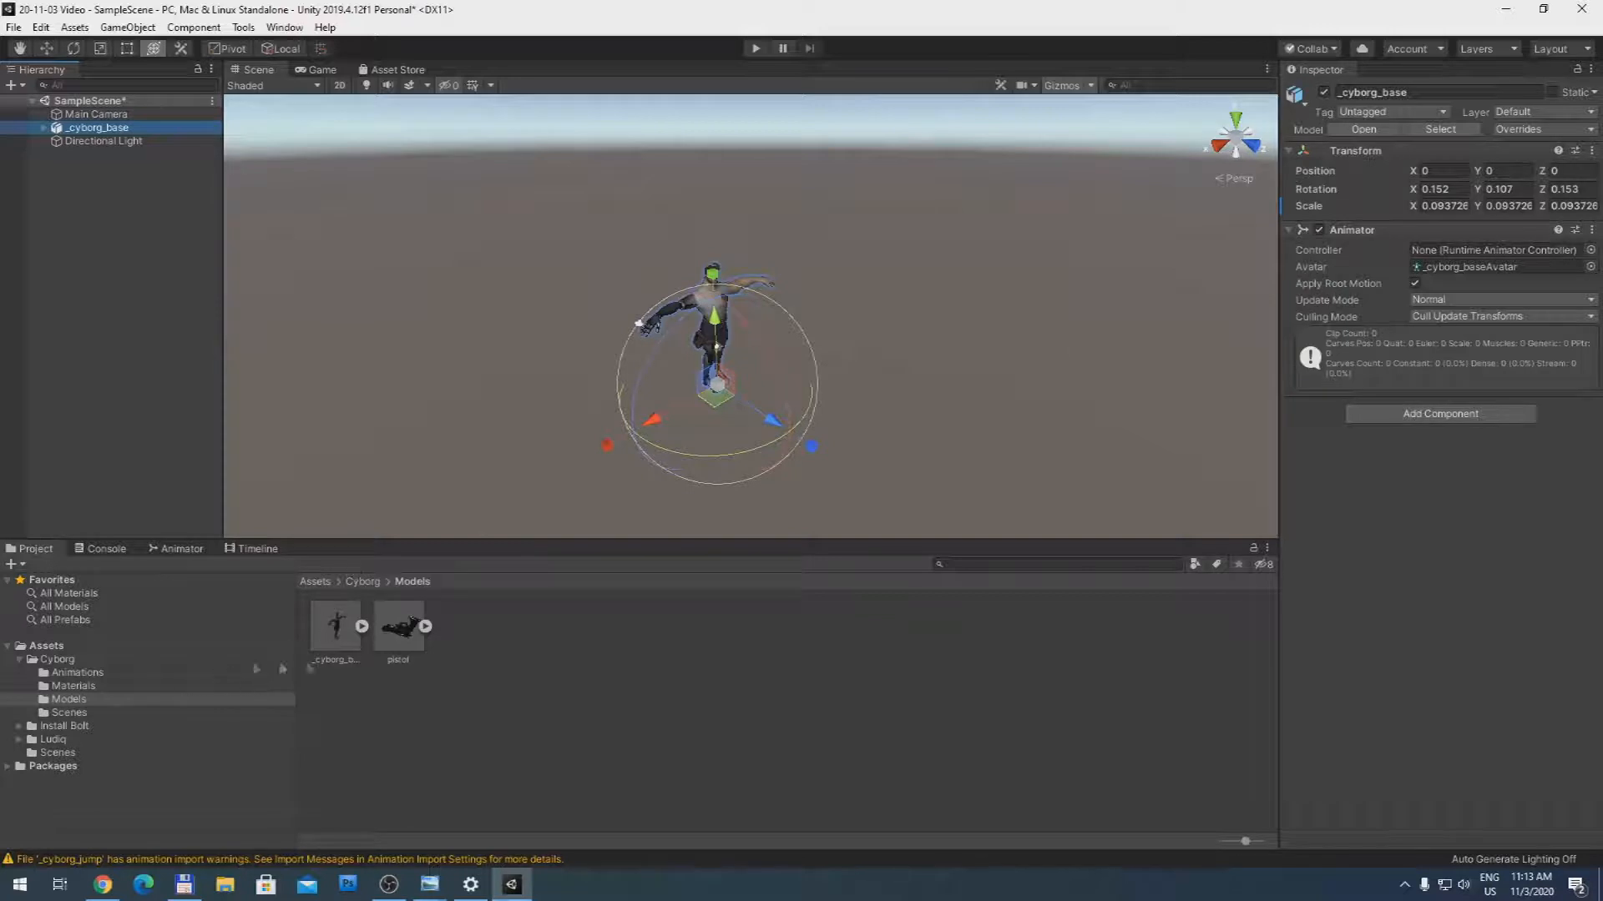
pyautogui.rightClick(475, 630)
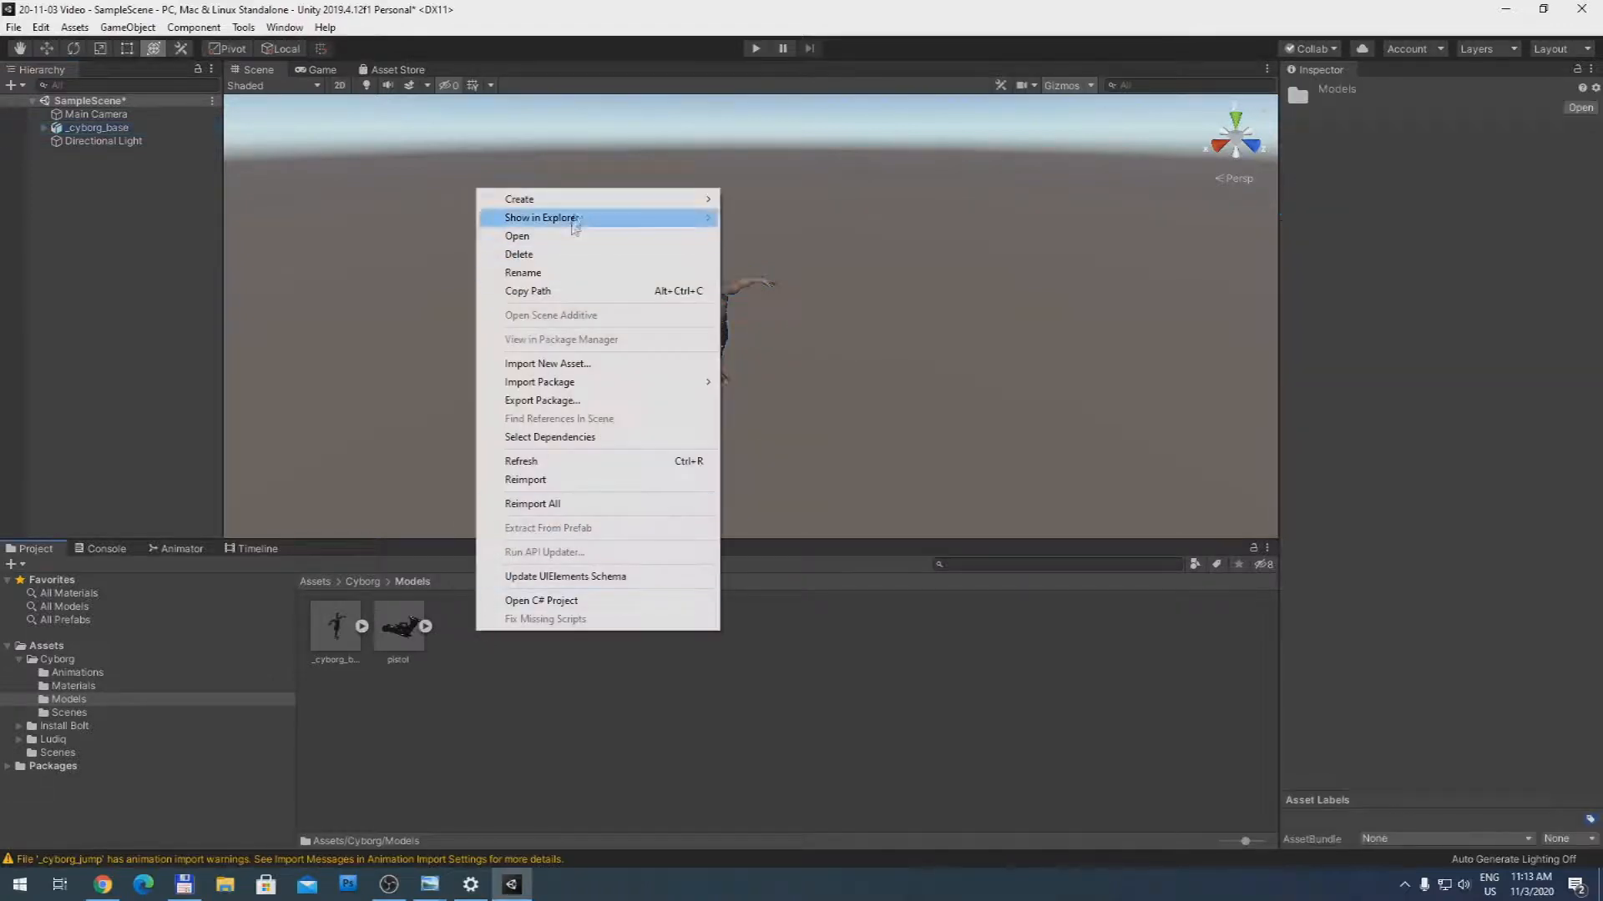
pyautogui.moveTo(573, 207)
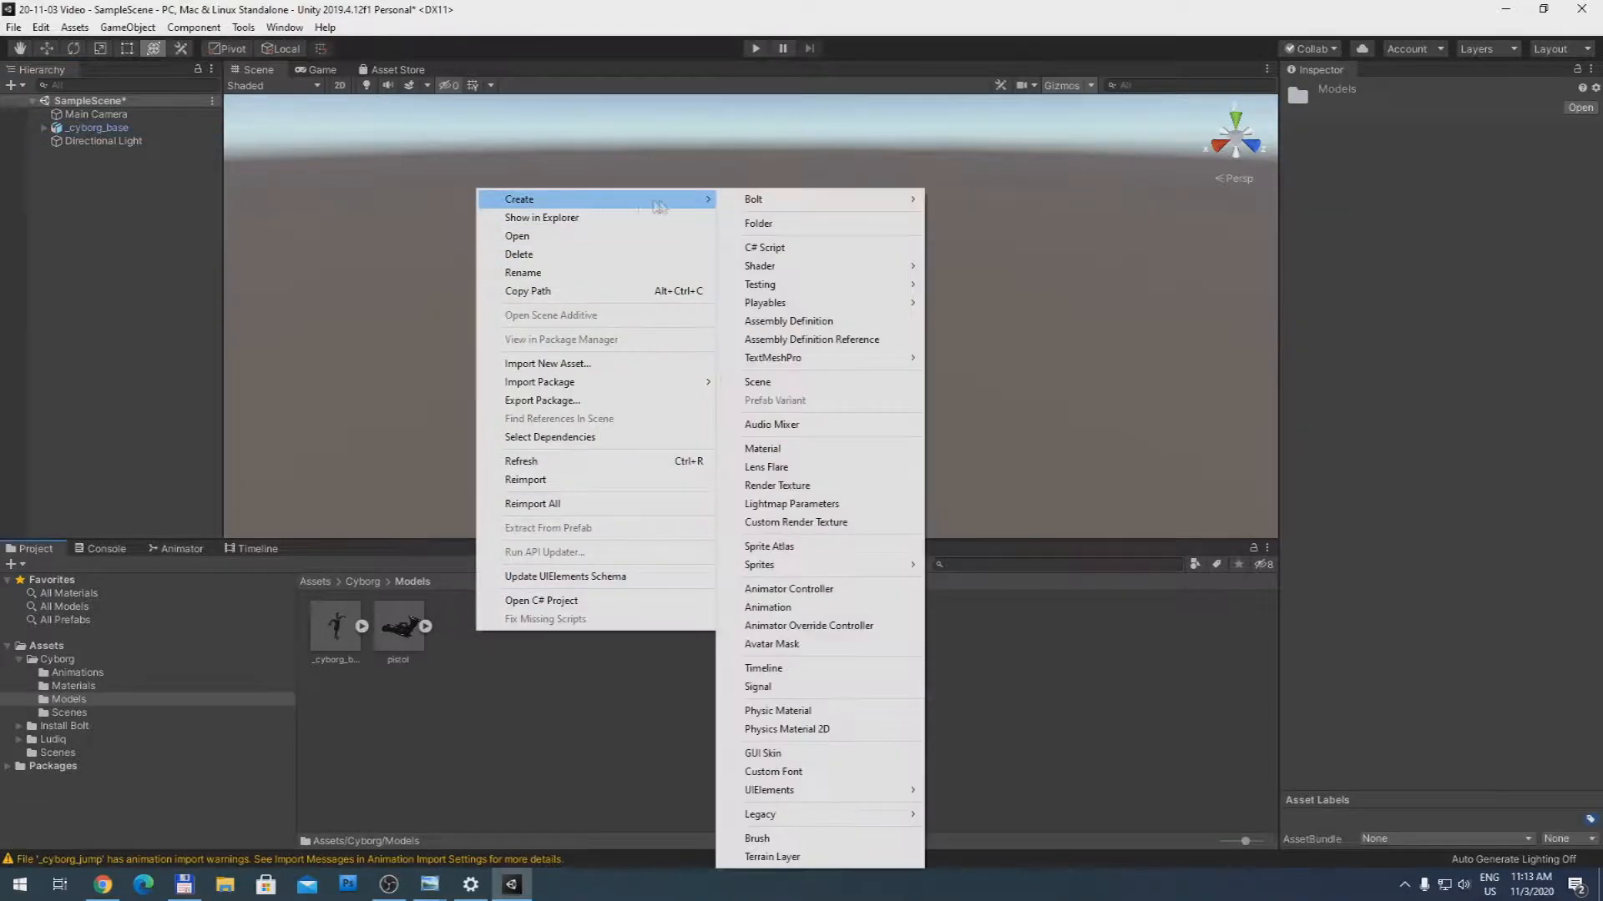
pyautogui.click(821, 591)
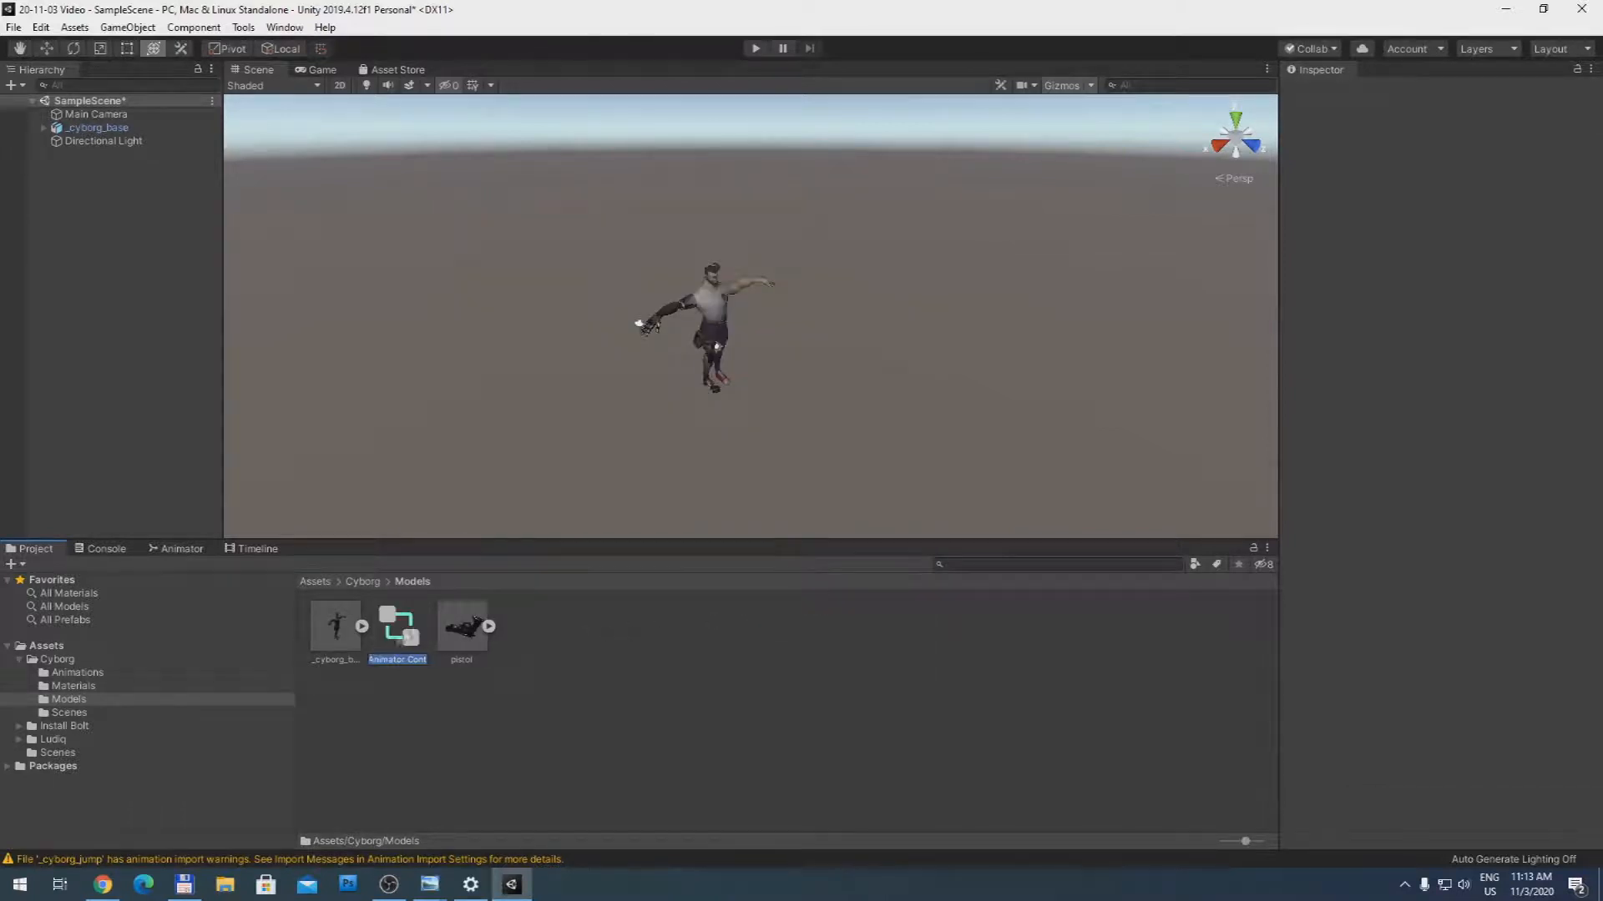
pyautogui.write('Anim_Steve')
pyautogui.press('Return')
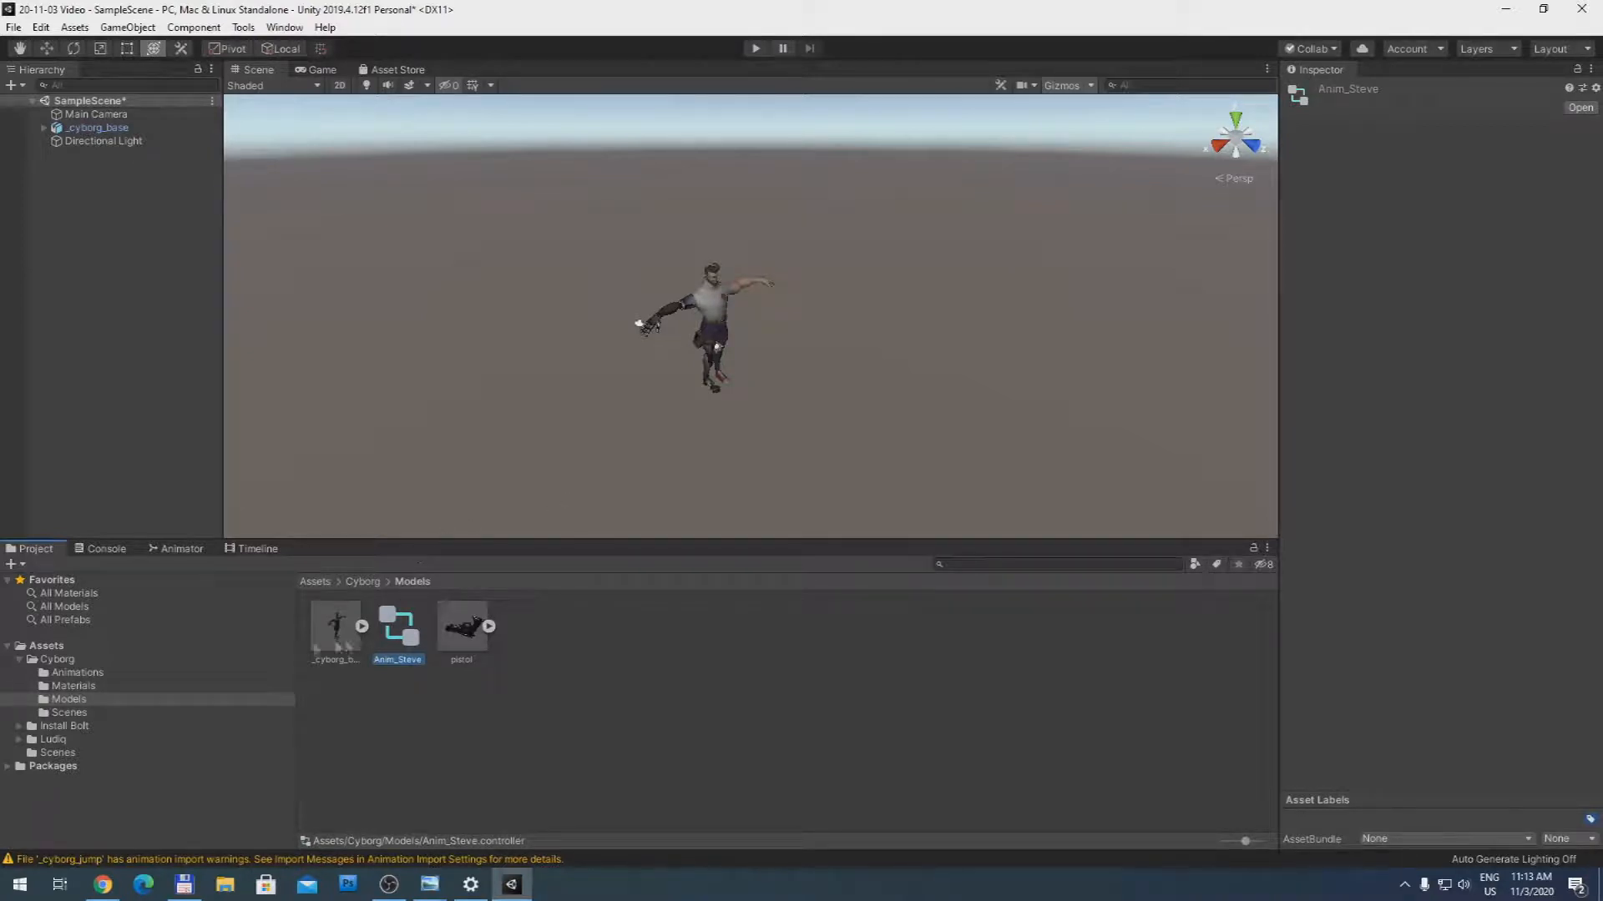
# Step: Rename the _cyborg_base object in the scene as Cyborg_Steve
pyautogui.click(107, 128)
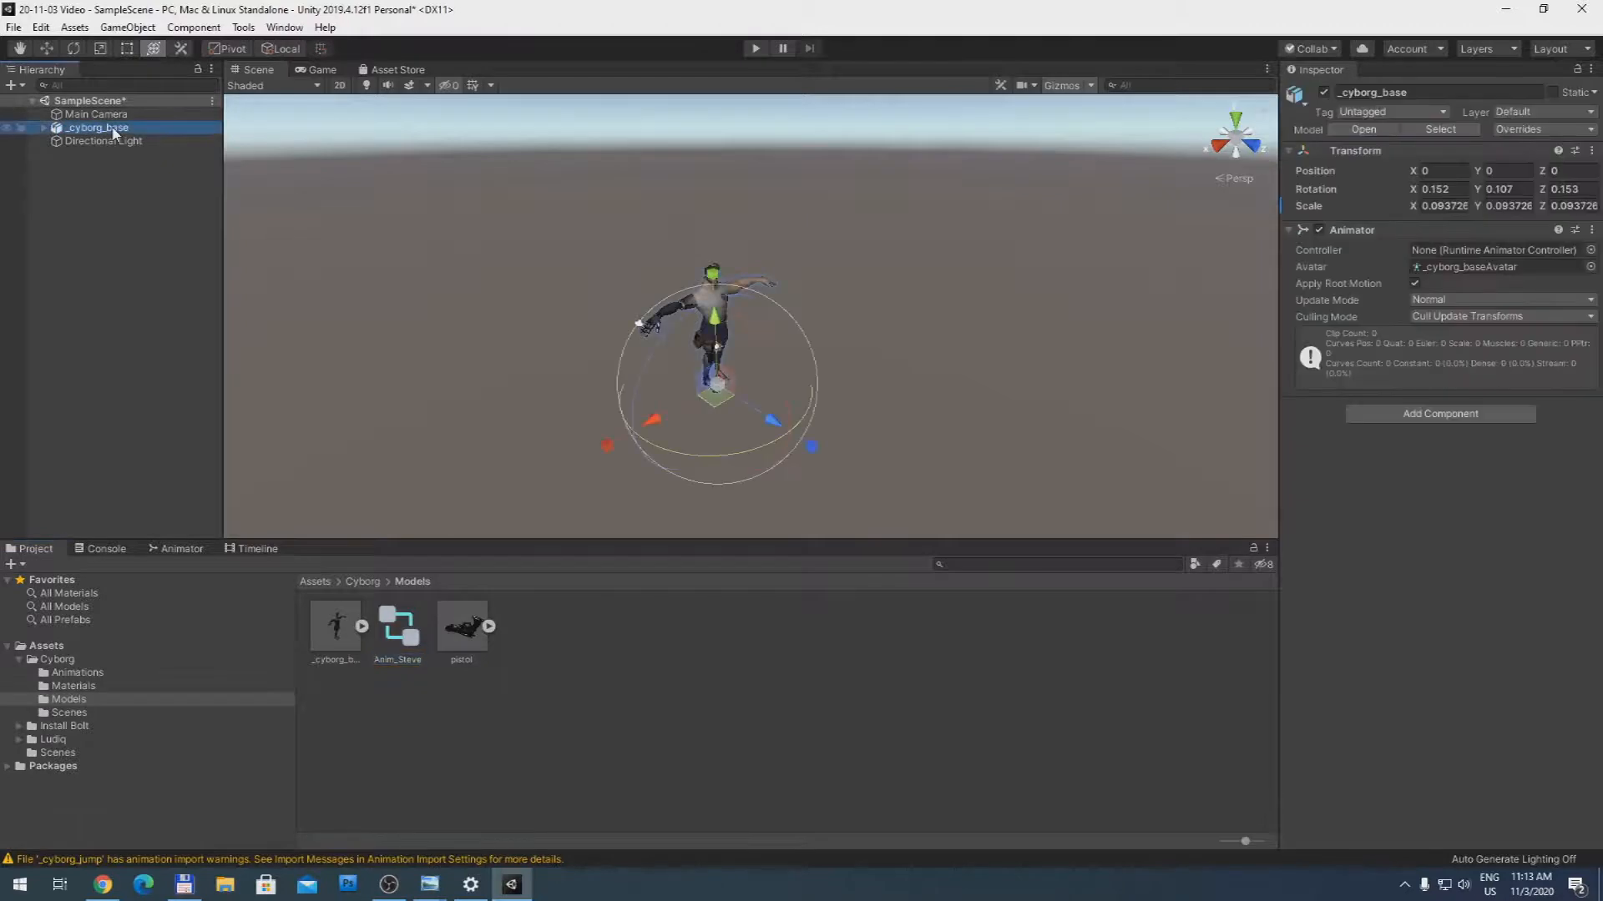
pyautogui.rightClick(120, 128)
pyautogui.click(164, 175)
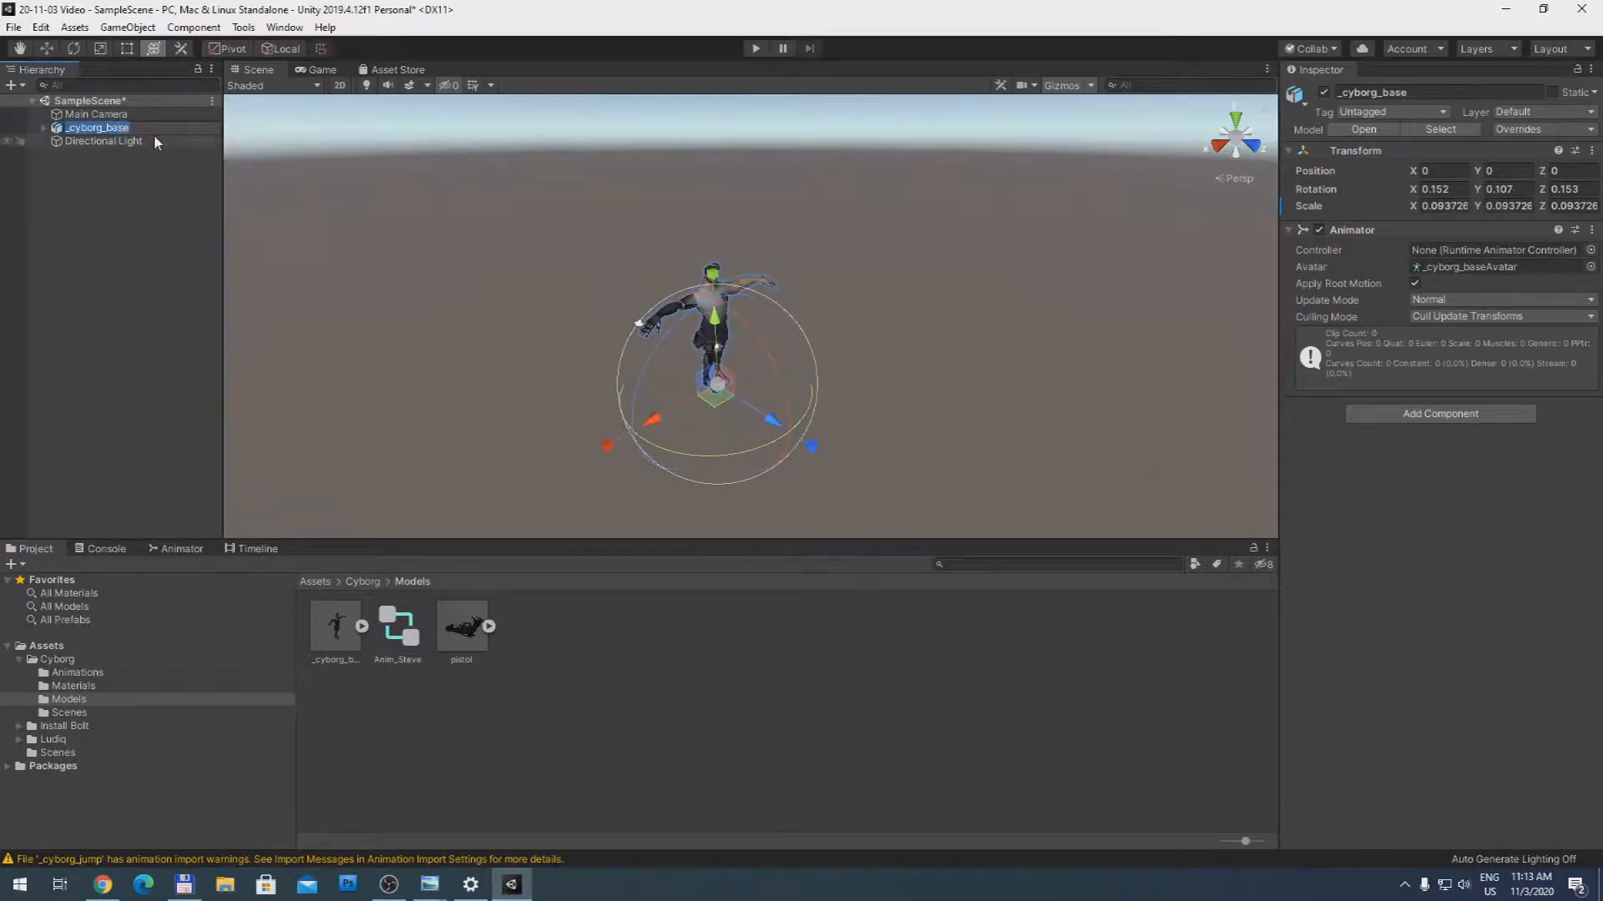
pyautogui.write('Cyborg_Steve')
pyautogui.press('Return')
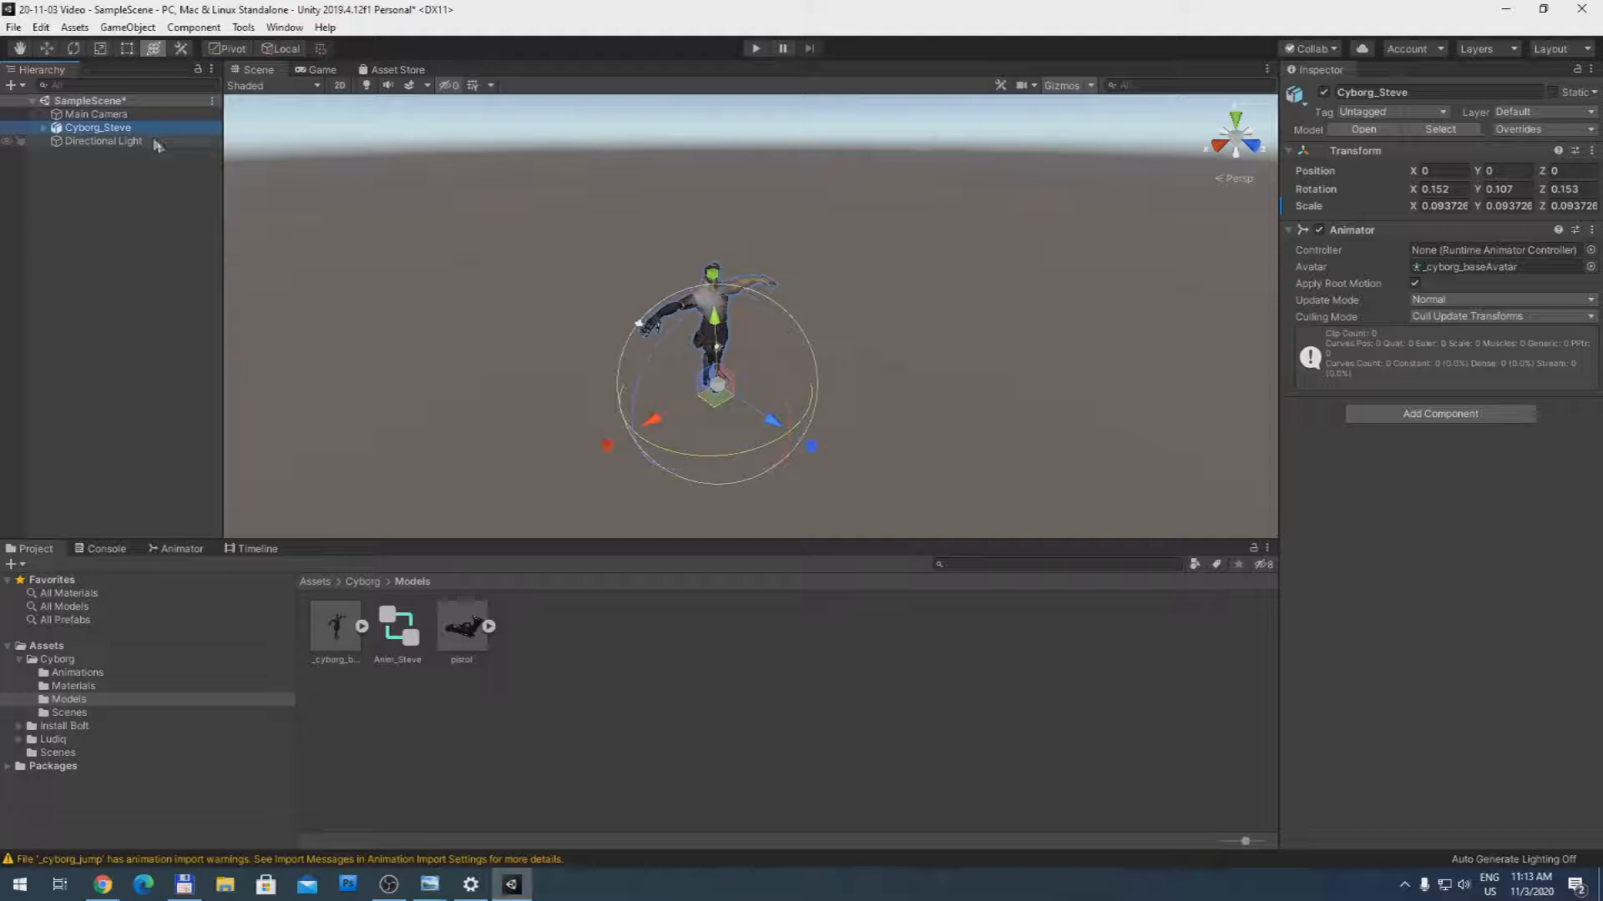
# Step: Assign Anim_Steve as the controller of Cyborg_Steve's Animator and move the Entry node lower in its state graph
pyautogui.moveTo(407, 632); pyautogui.dragTo(1452, 251)
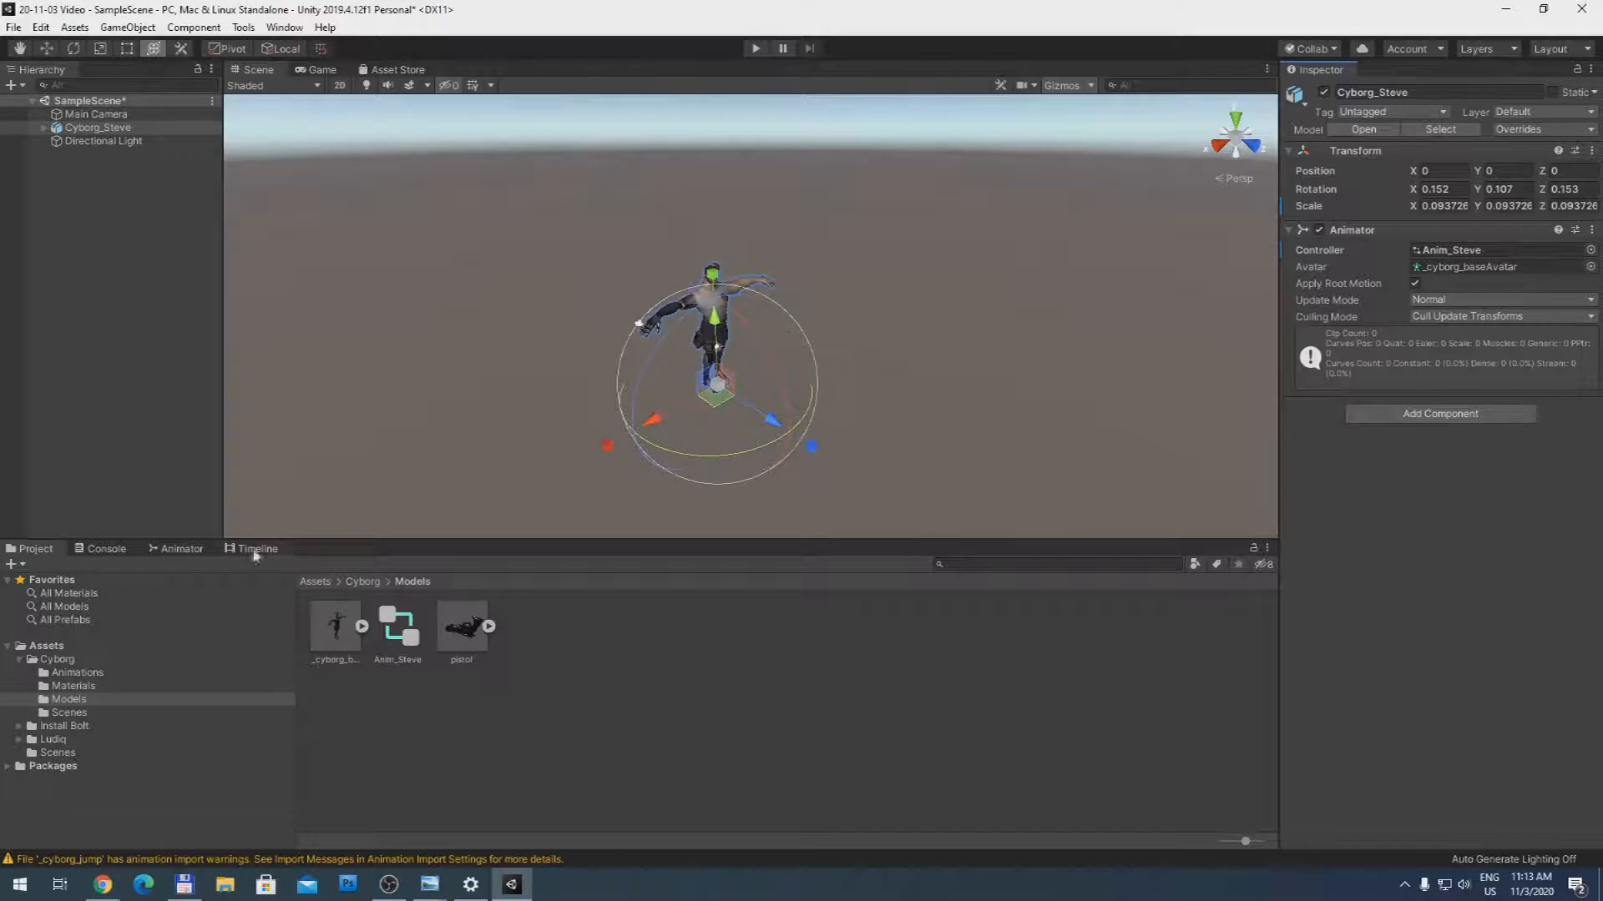
pyautogui.click(197, 551)
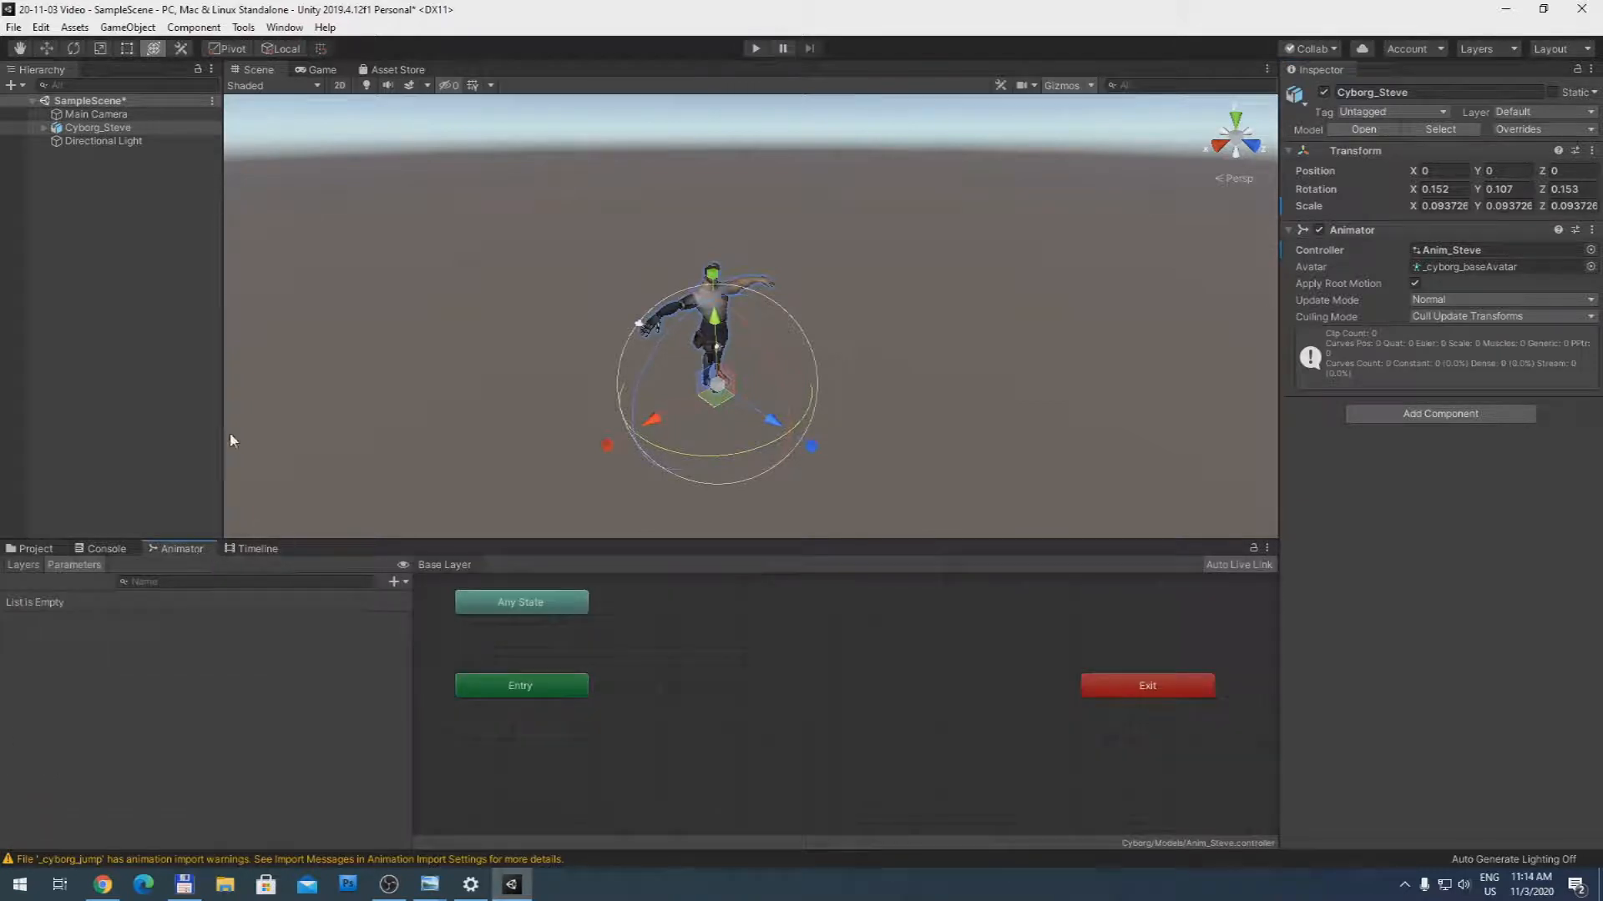
pyautogui.click(284, 28)
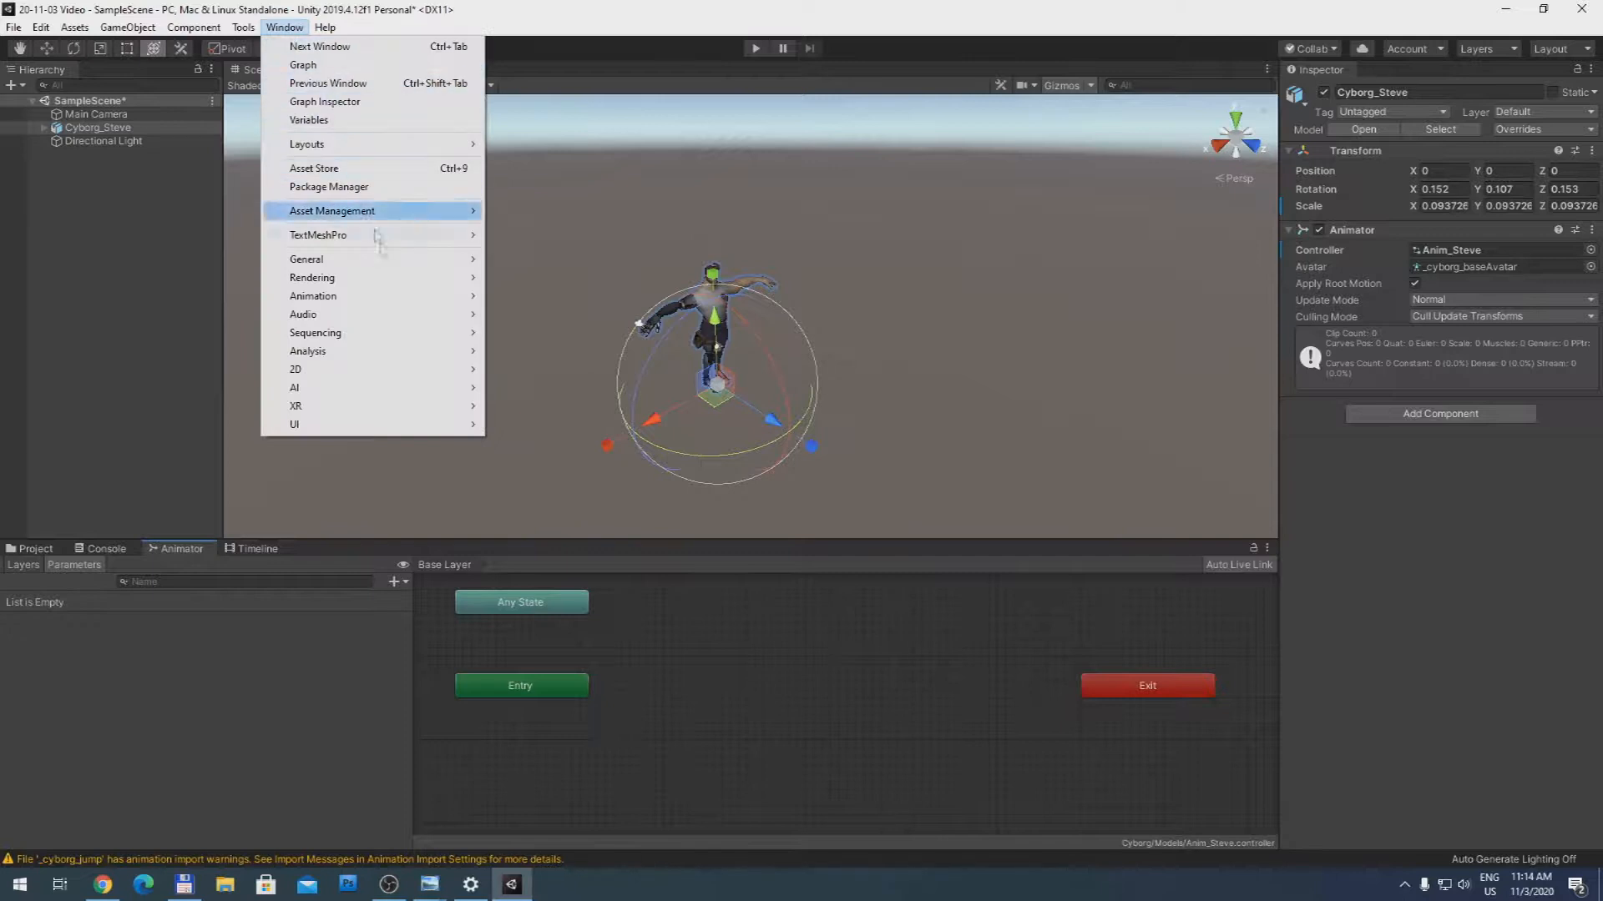
pyautogui.moveTo(416, 299)
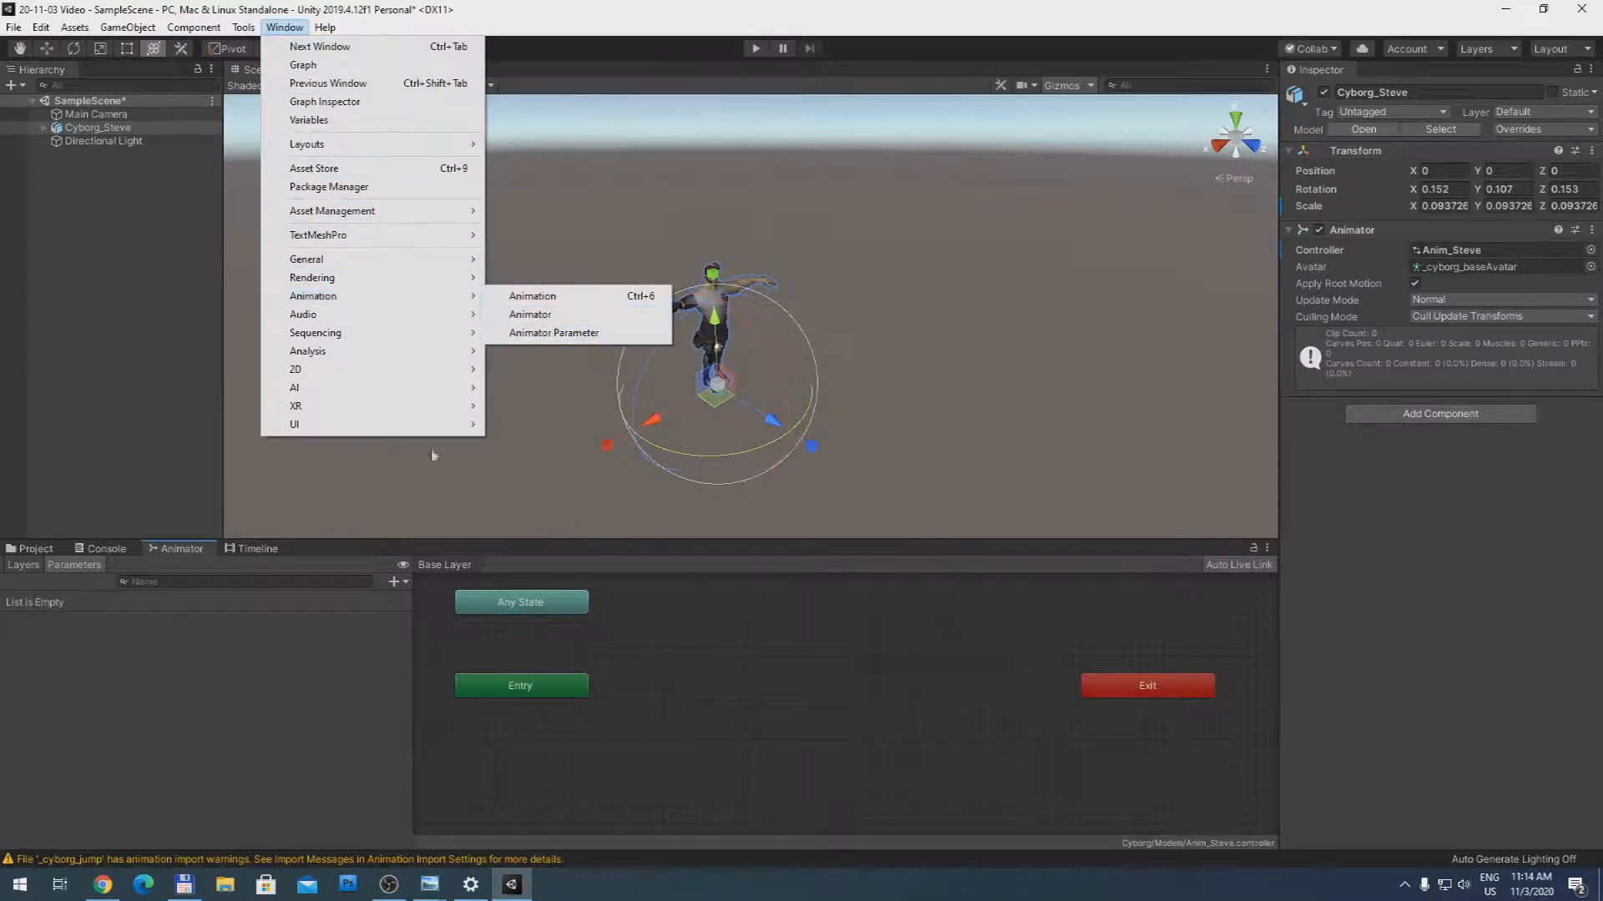
pyautogui.click(194, 561)
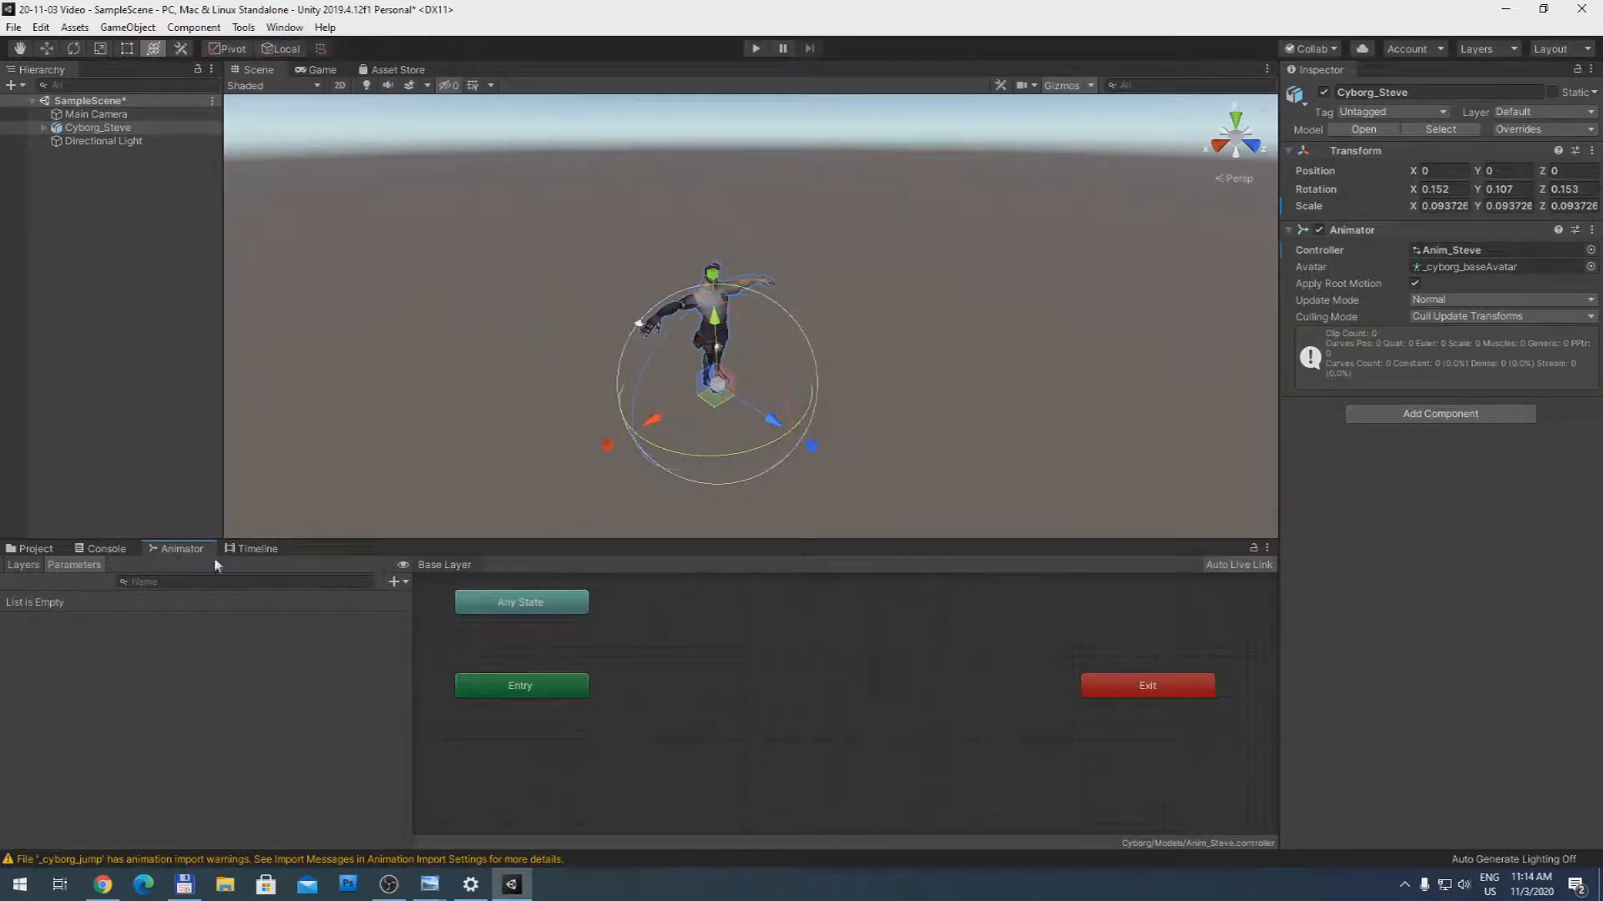
pyautogui.moveTo(537, 689); pyautogui.dragTo(712, 773)
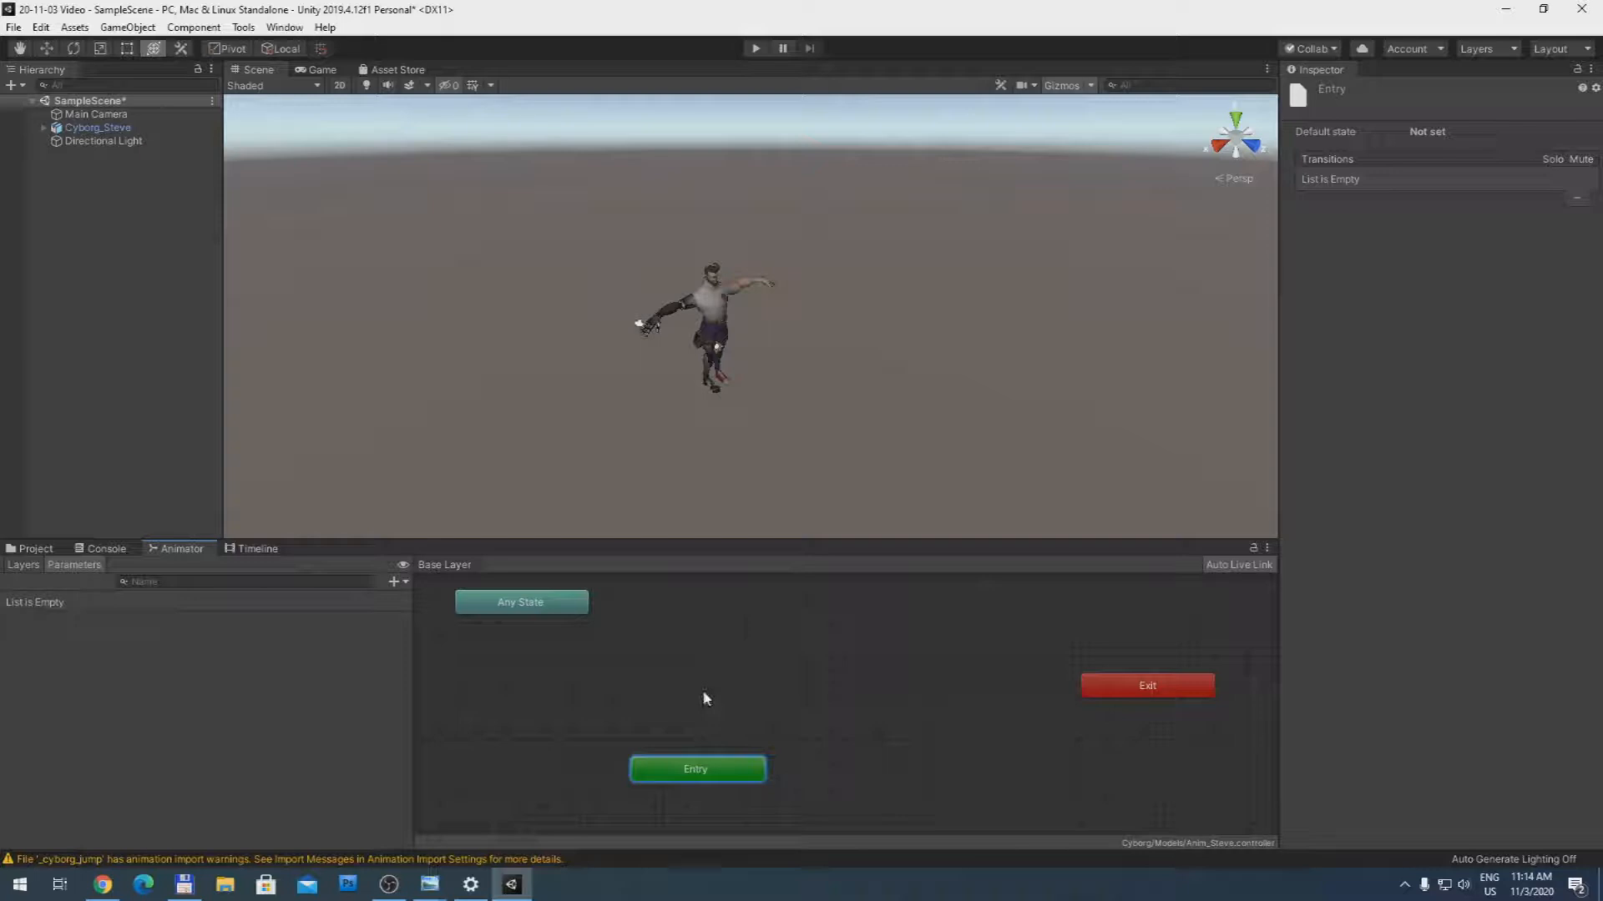
# Step: Add two float parameters named GetX and GetY to the Anim_Steve controller
pyautogui.click(396, 584)
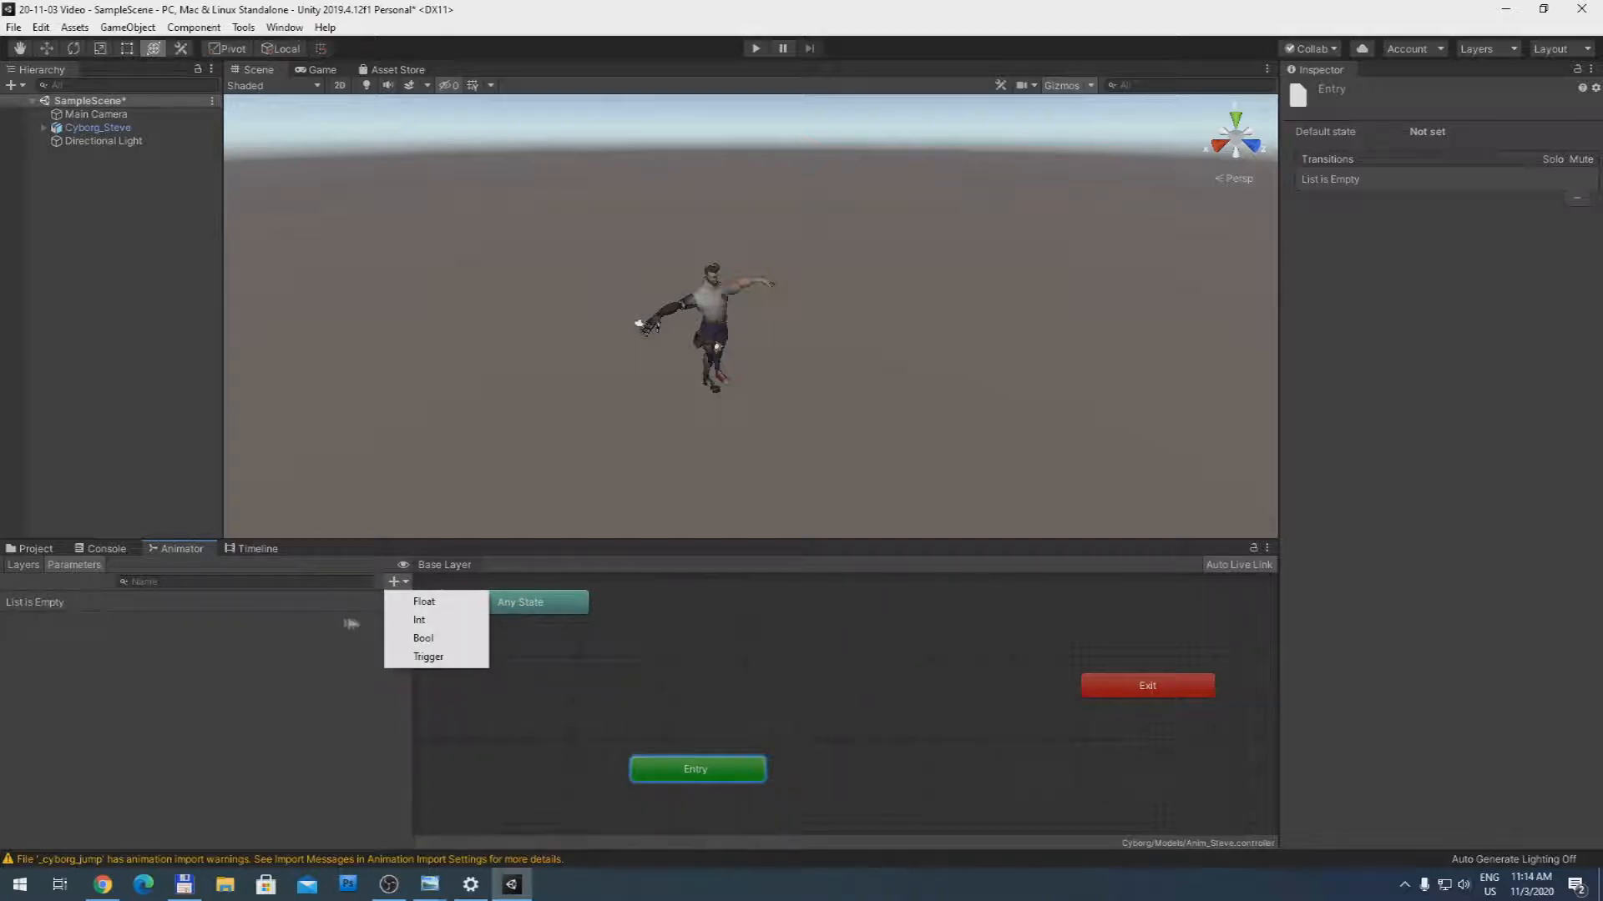
pyautogui.click(424, 603)
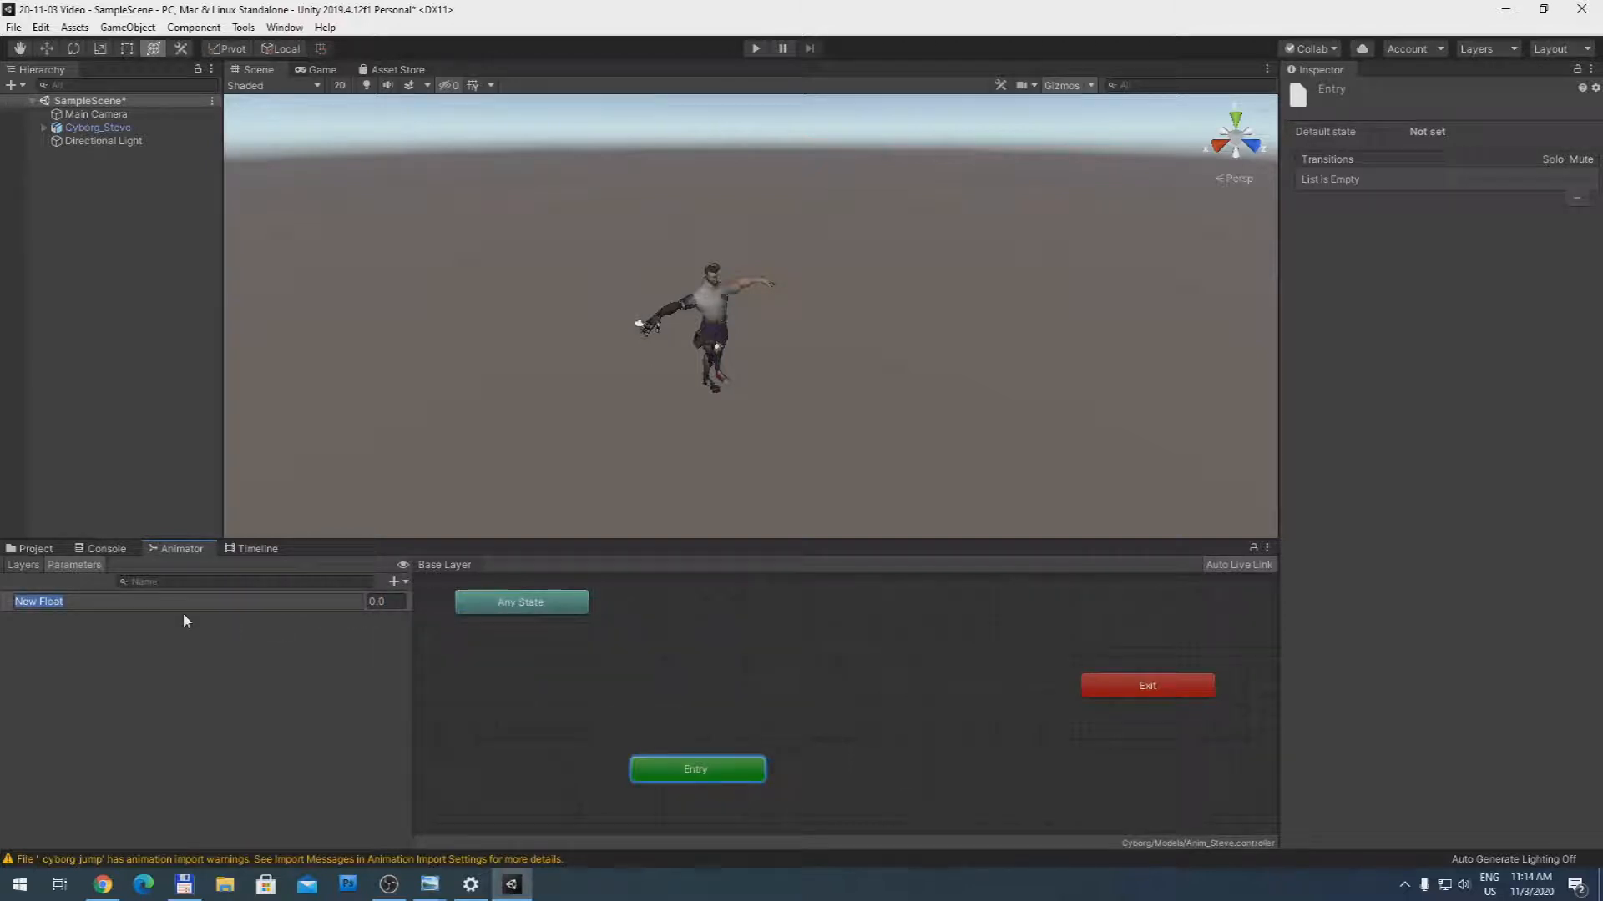
pyautogui.write('GetX')
pyautogui.click(218, 641)
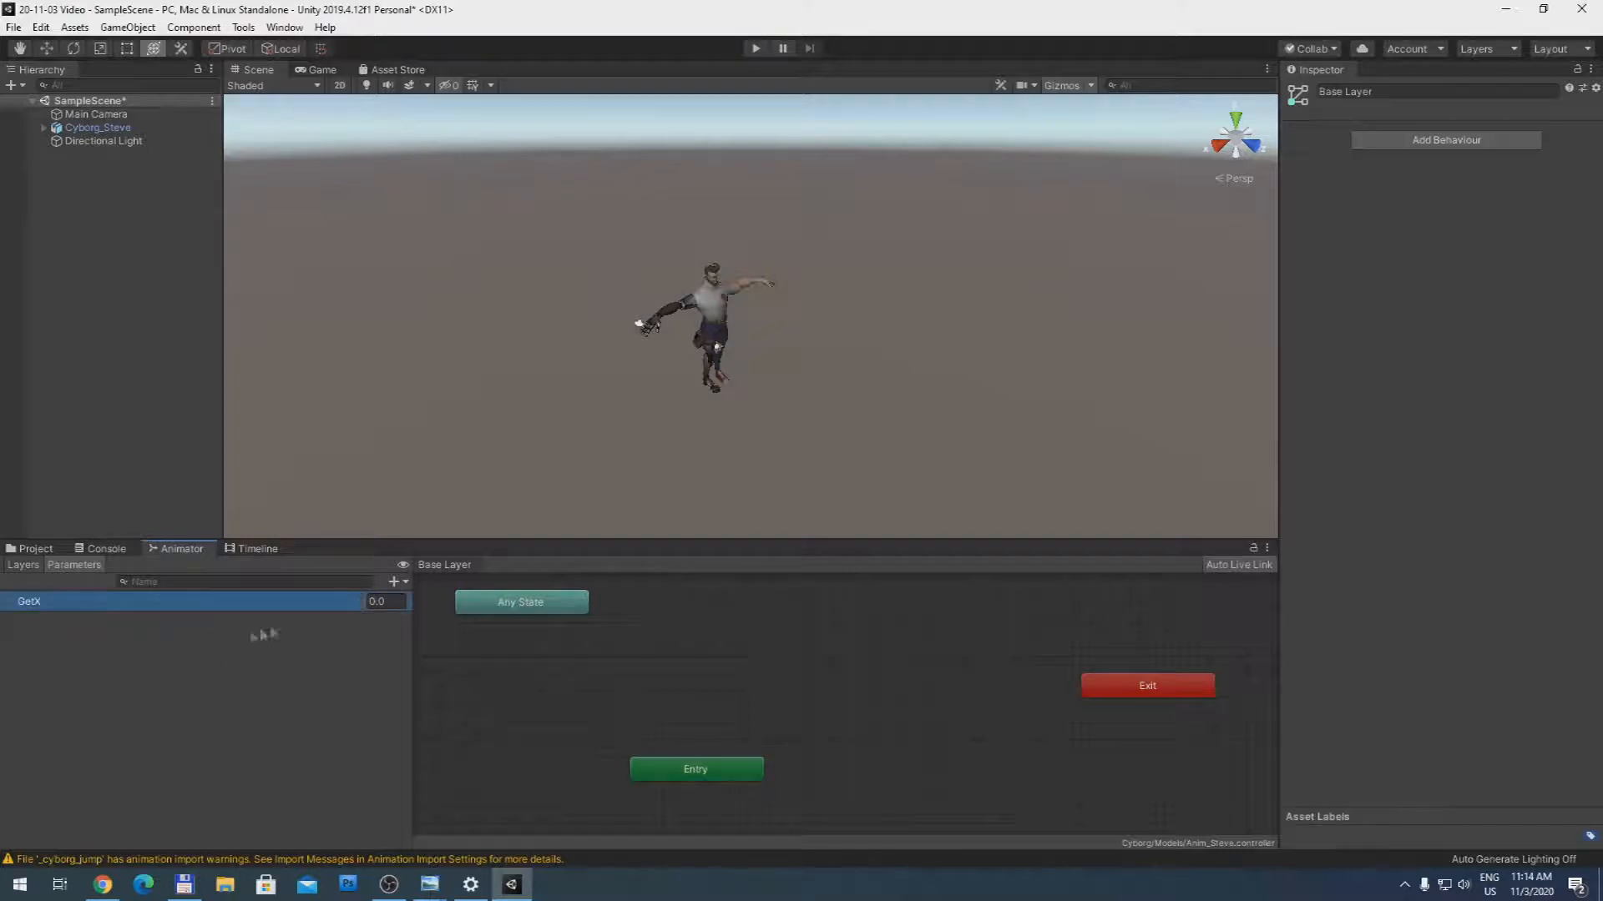
pyautogui.click(393, 582)
pyautogui.click(423, 602)
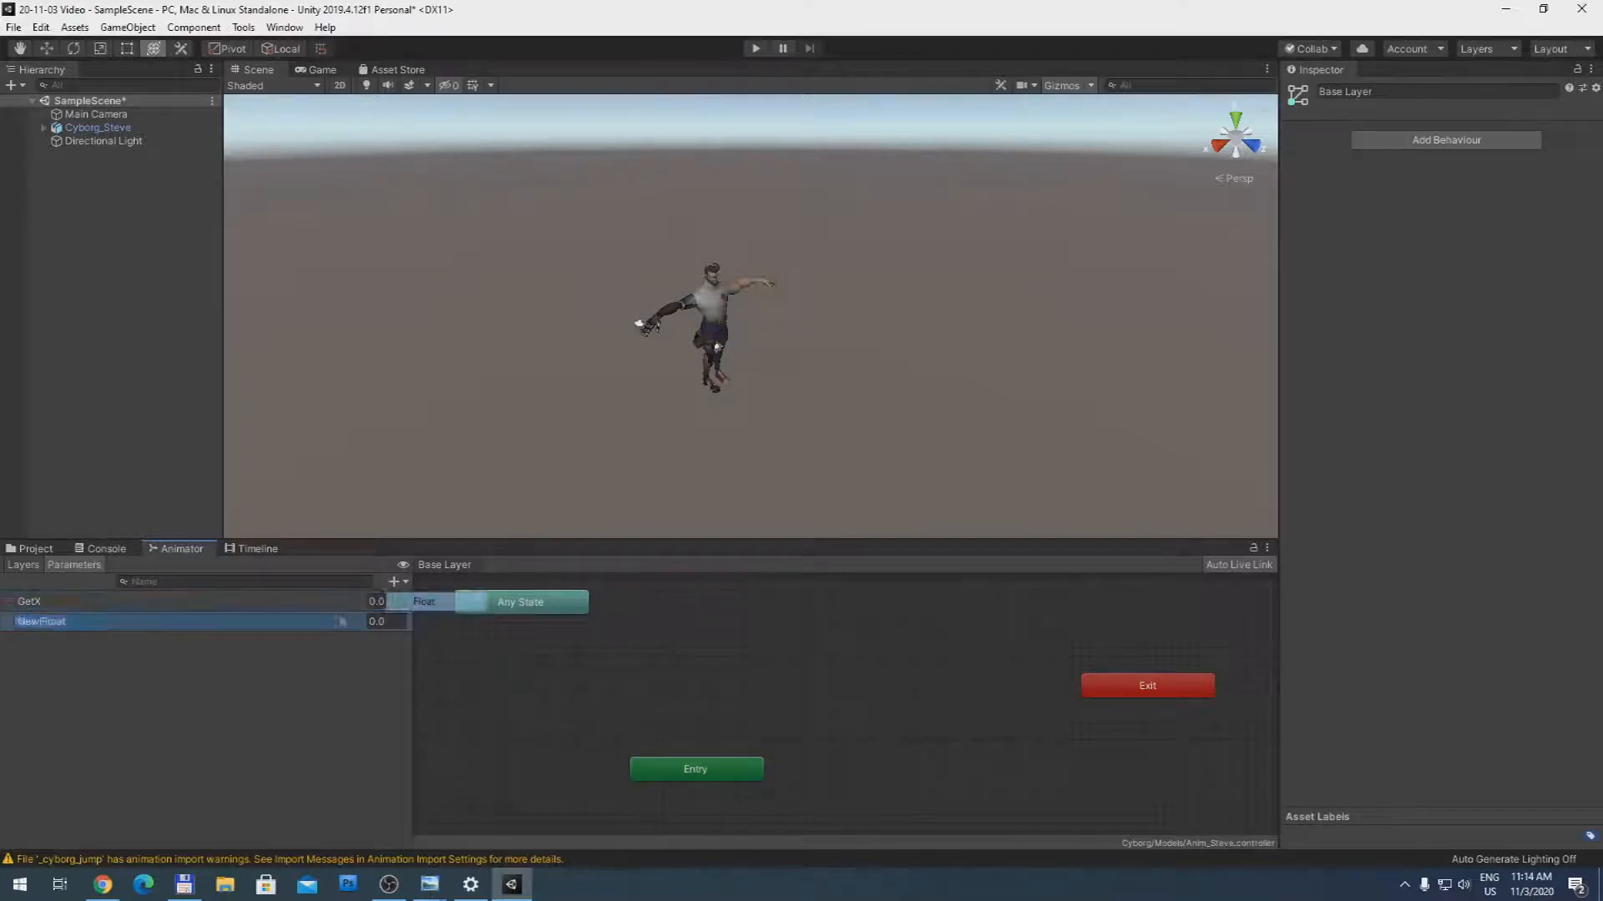
pyautogui.write('GetZ')
pyautogui.press('BackSpace')
pyautogui.write('Y')
pyautogui.click(192, 658)
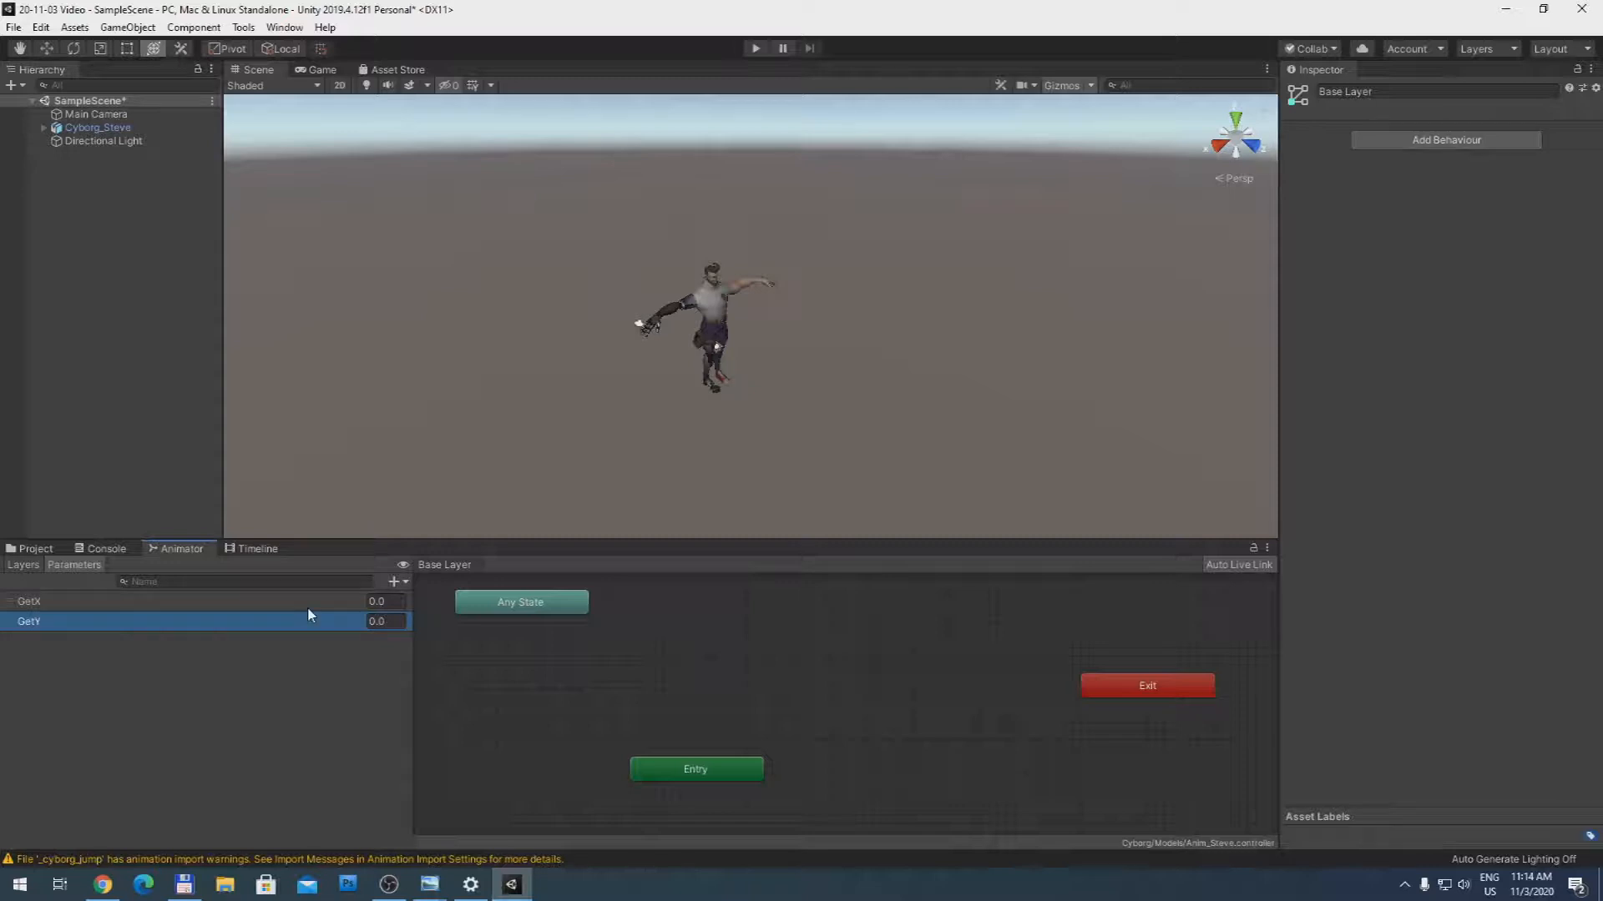
# Step: Create an empty state directly above the Entry node and rename it Idle State
pyautogui.rightClick(686, 701)
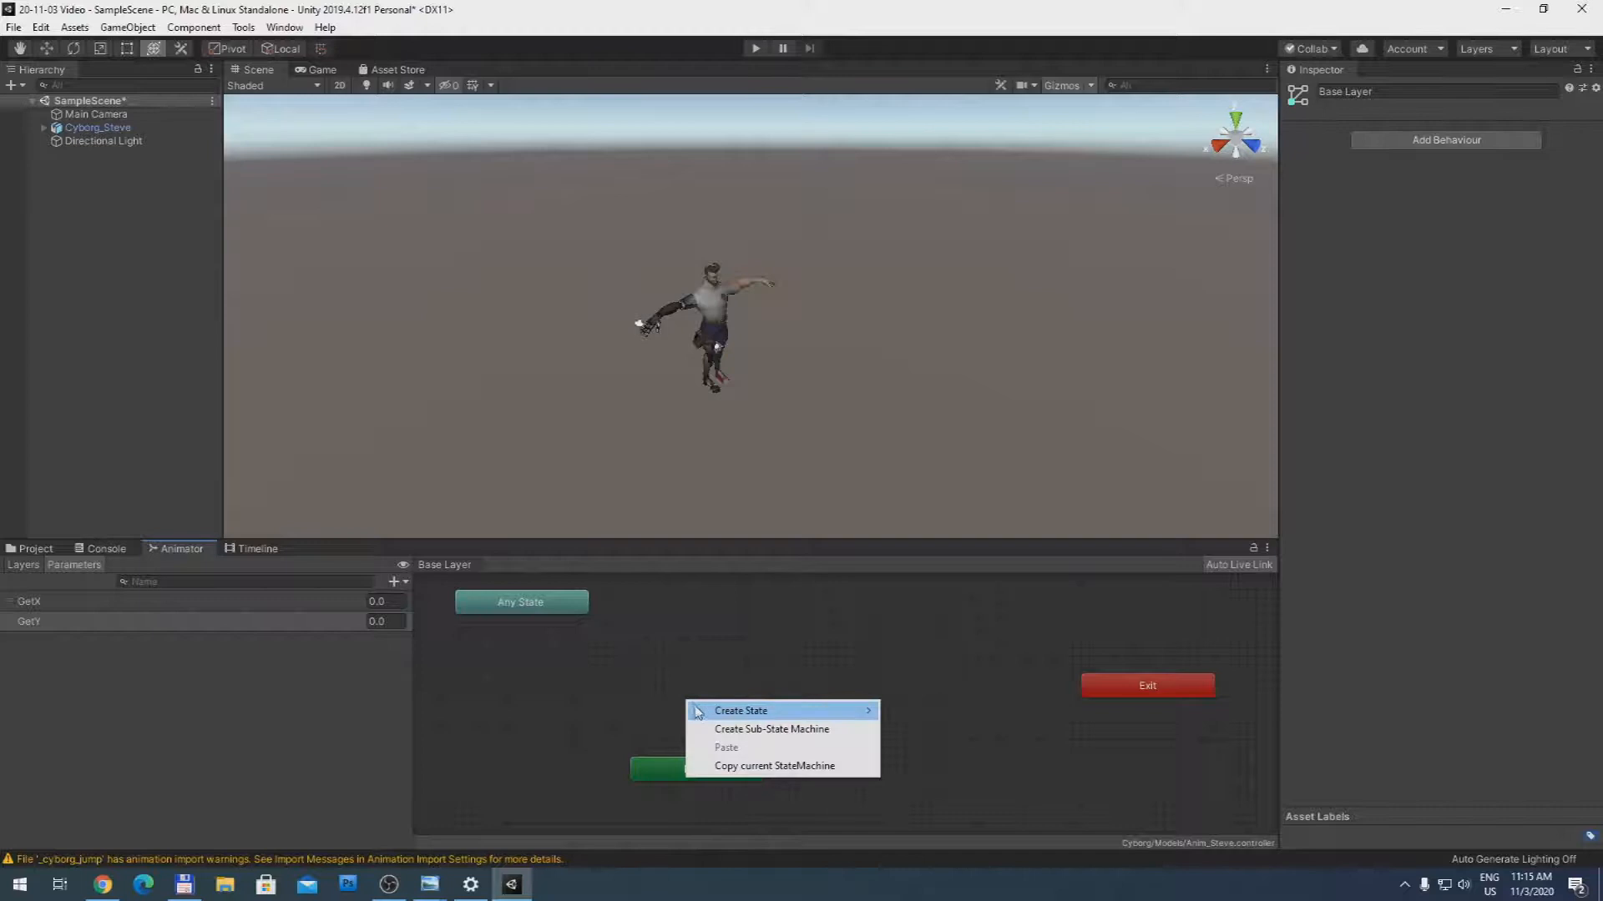
pyautogui.moveTo(700, 711)
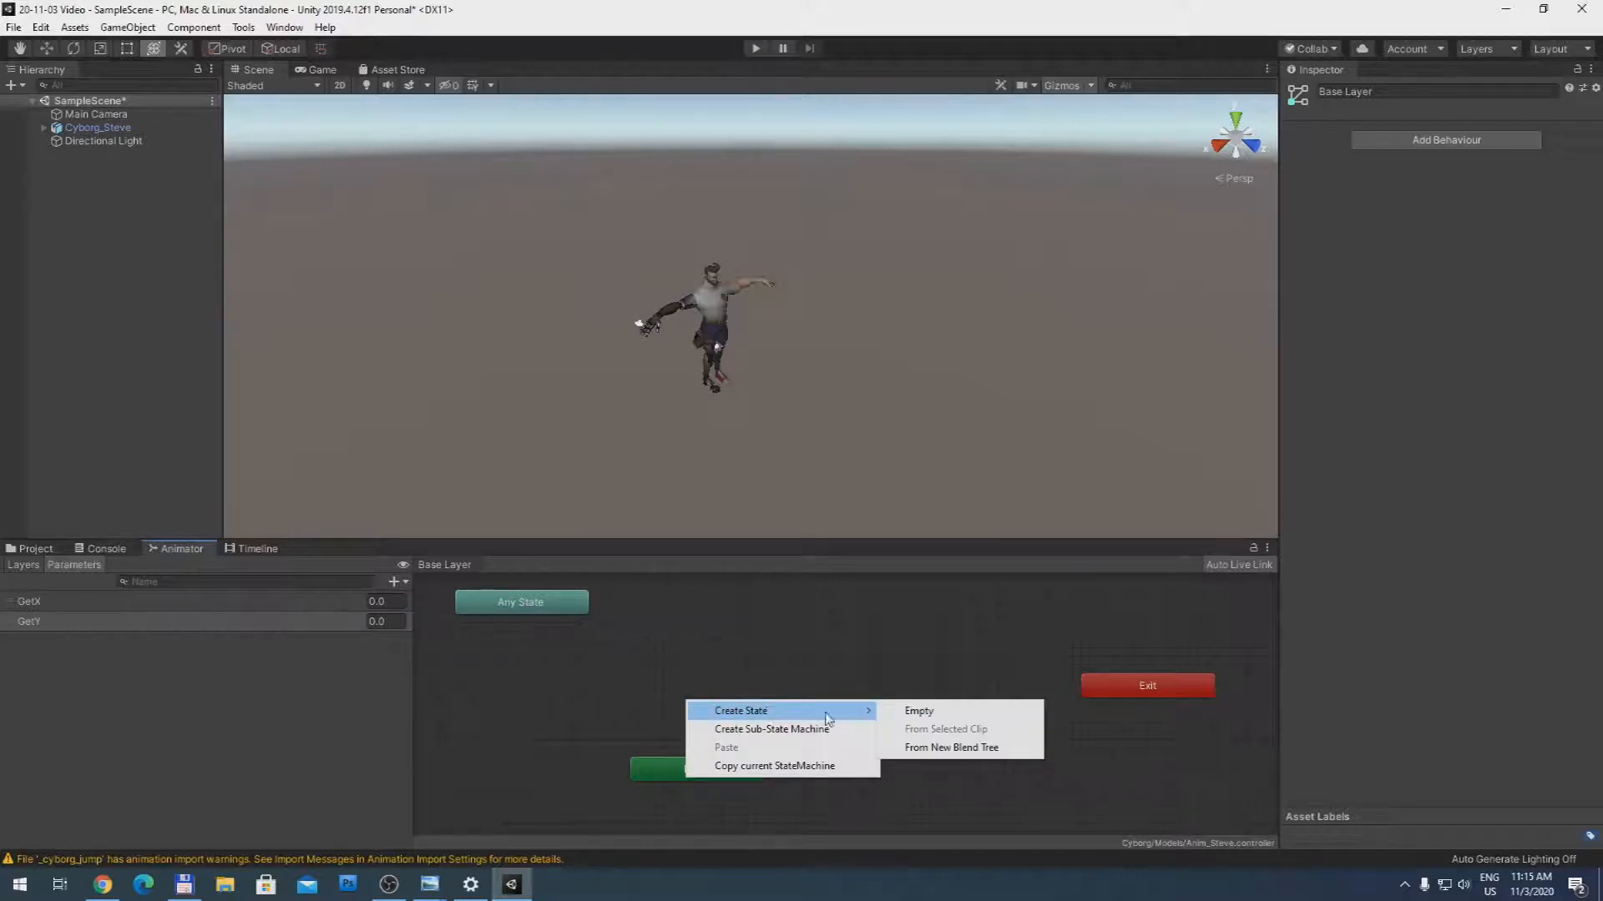
pyautogui.click(910, 714)
pyautogui.moveTo(788, 714); pyautogui.dragTo(717, 688)
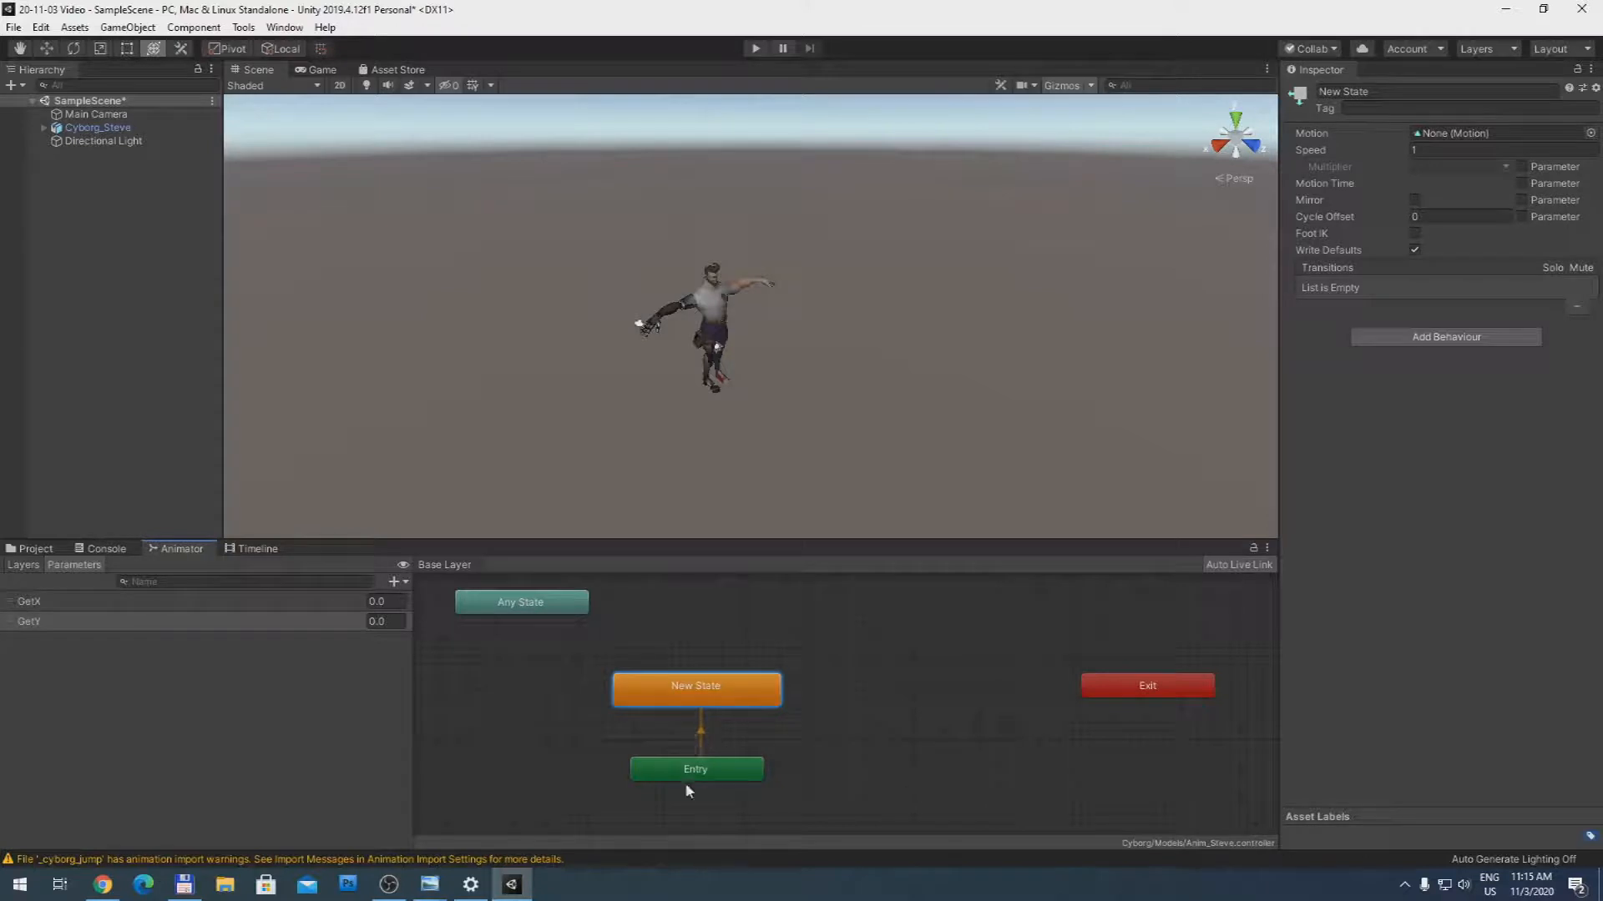
pyautogui.click(1383, 90)
pyautogui.write('Idle State')
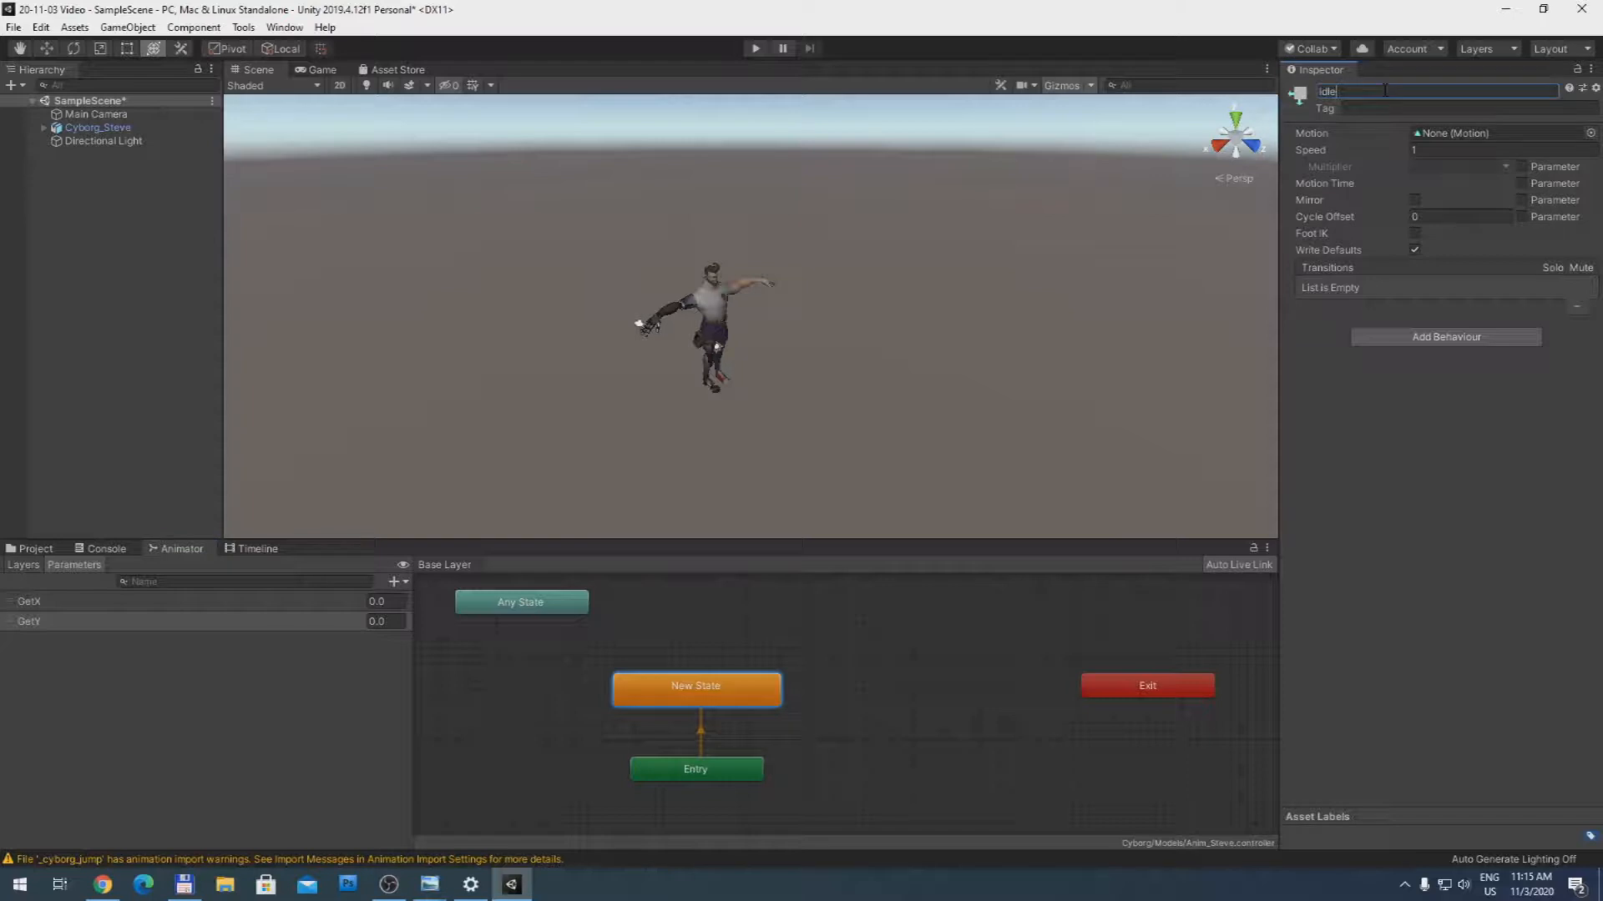
pyautogui.press('Return')
# Step: Assign the idle clip as Idle State's motion and test the animation in play mode
pyautogui.click(1590, 133)
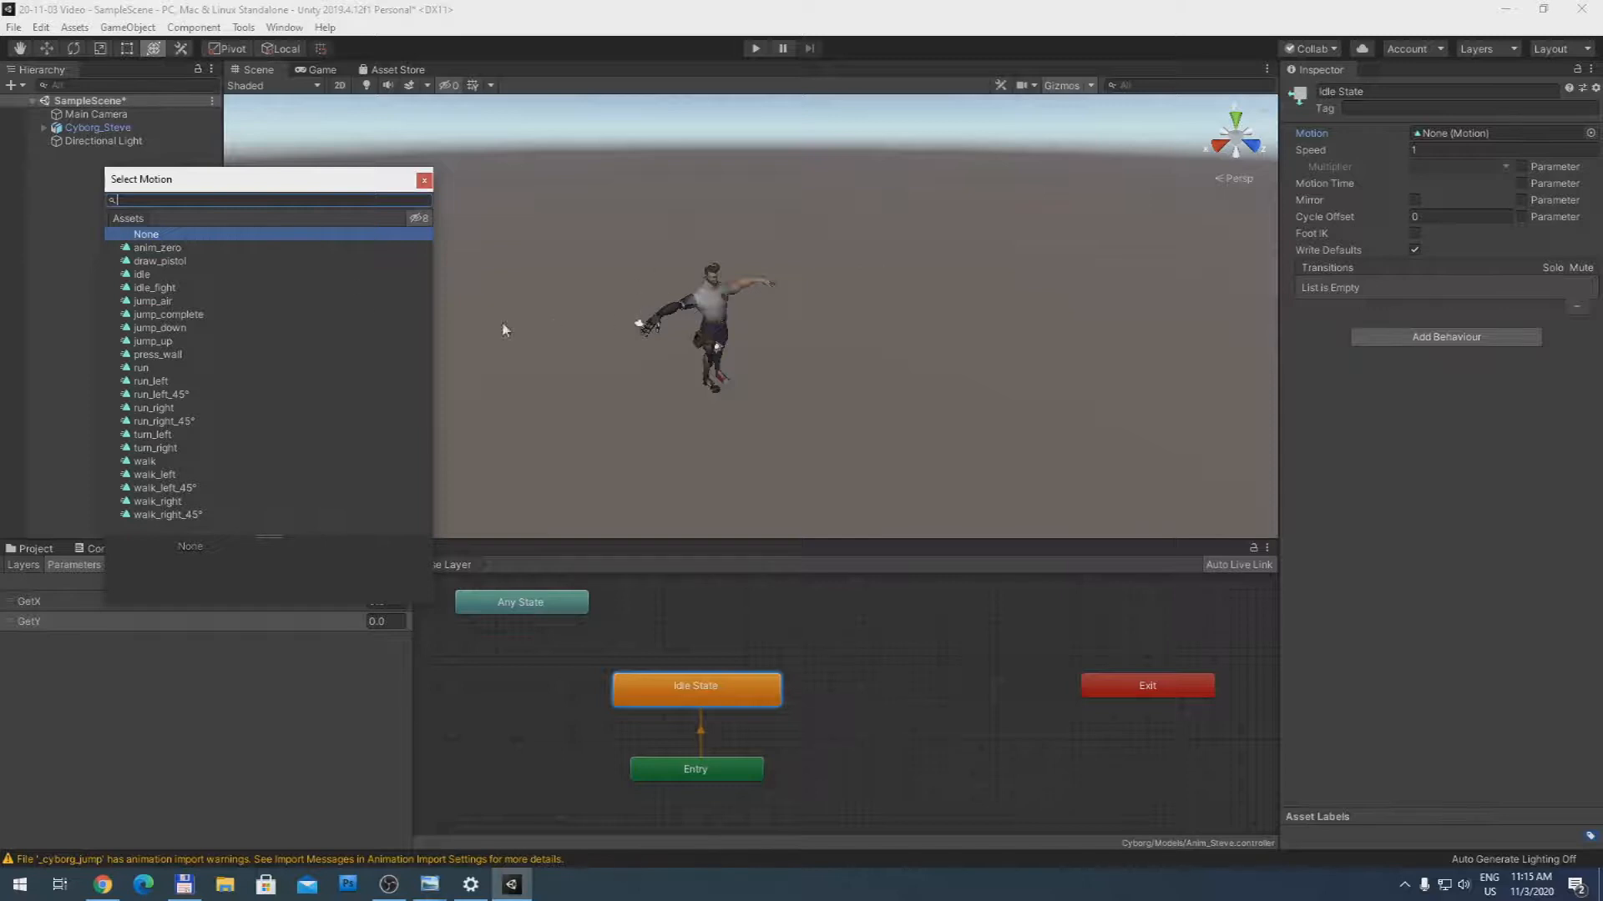
pyautogui.click(219, 302)
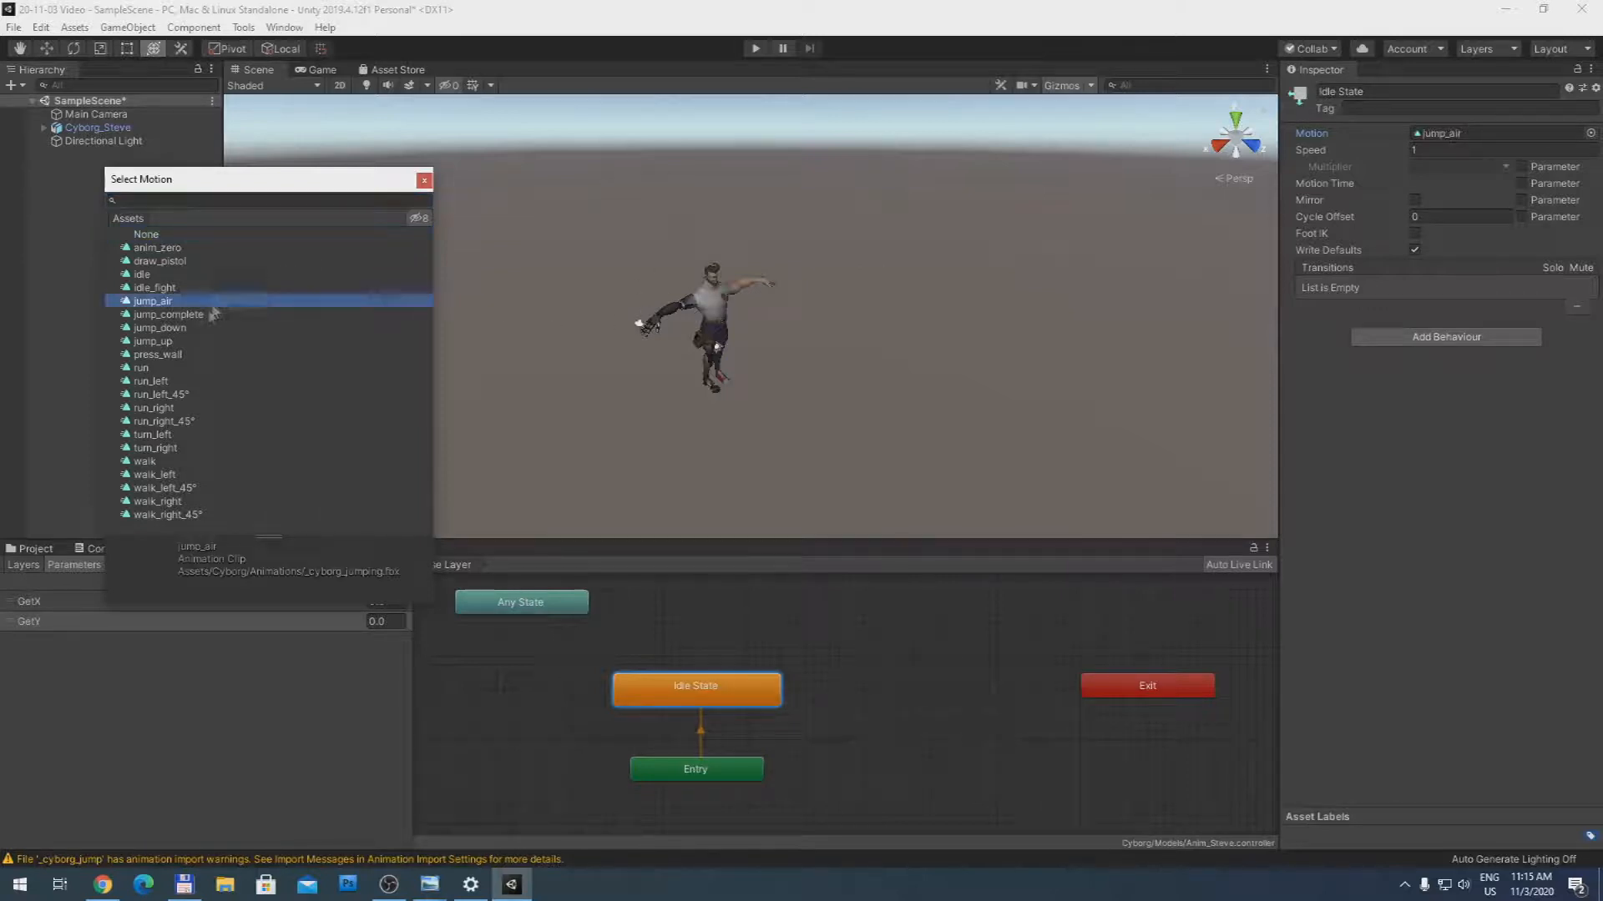
pyautogui.click(177, 275)
pyautogui.doubleClick(189, 277)
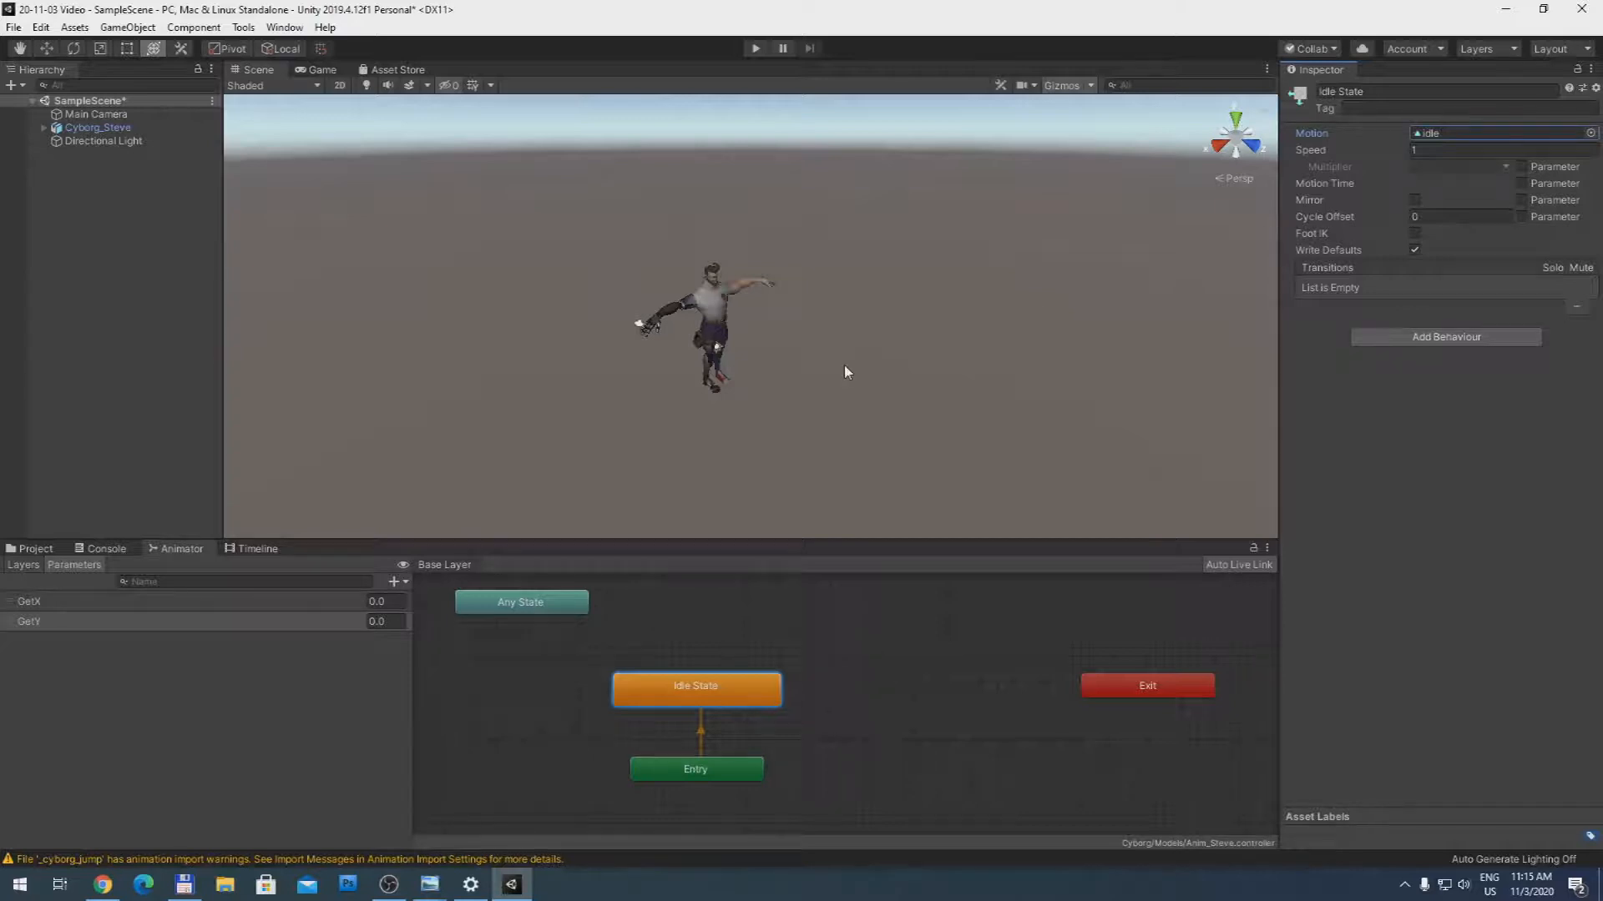
pyautogui.click(756, 49)
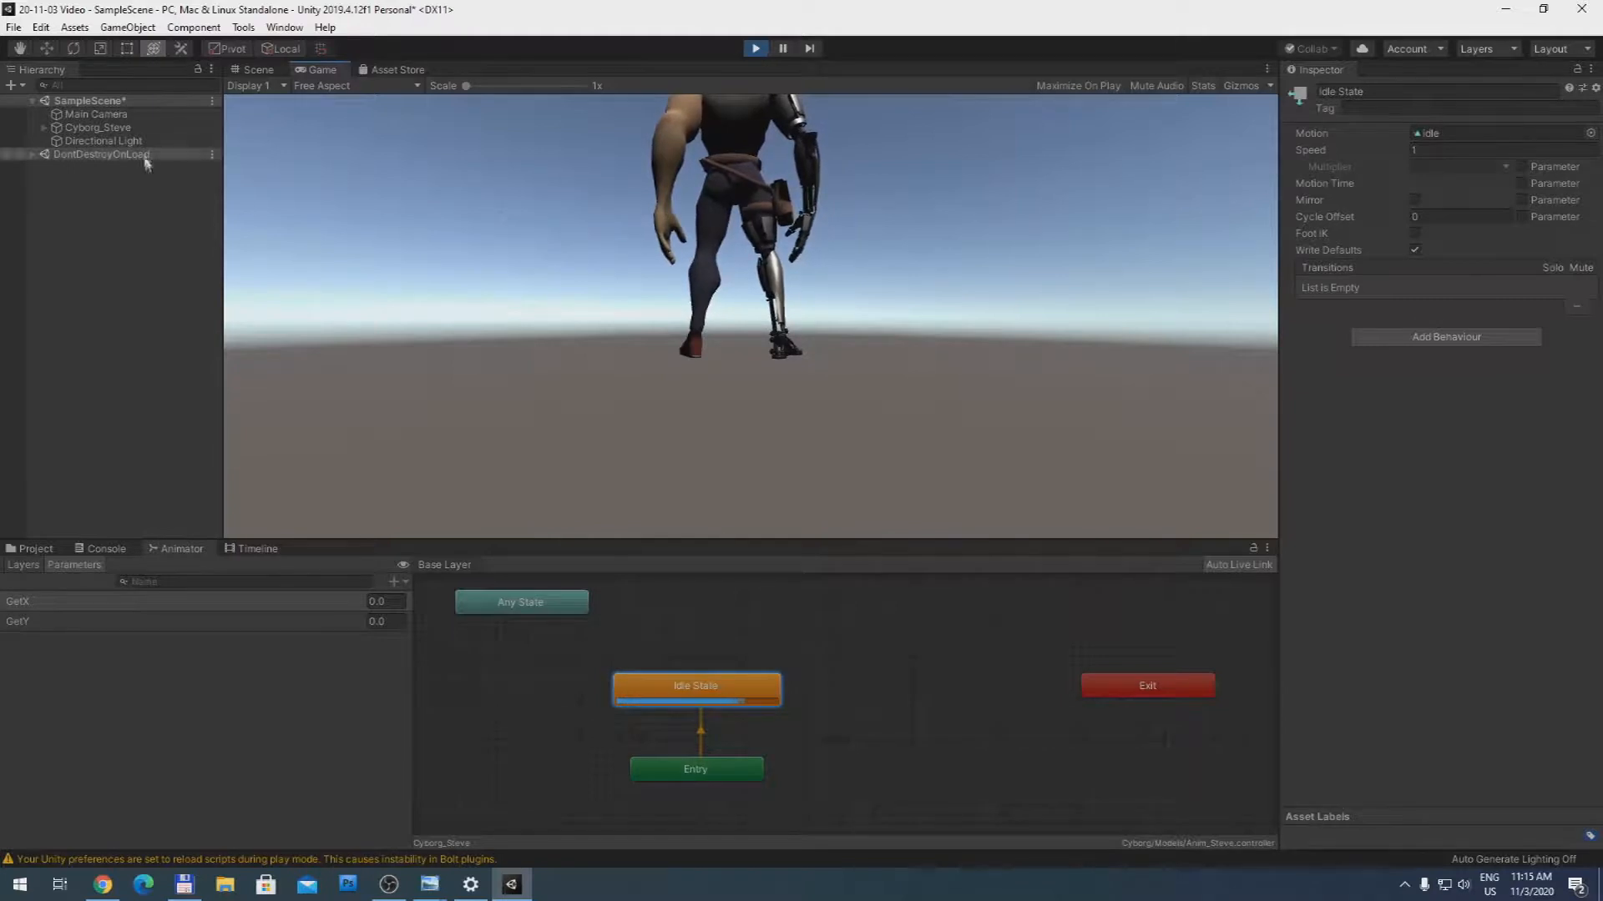
pyautogui.click(756, 50)
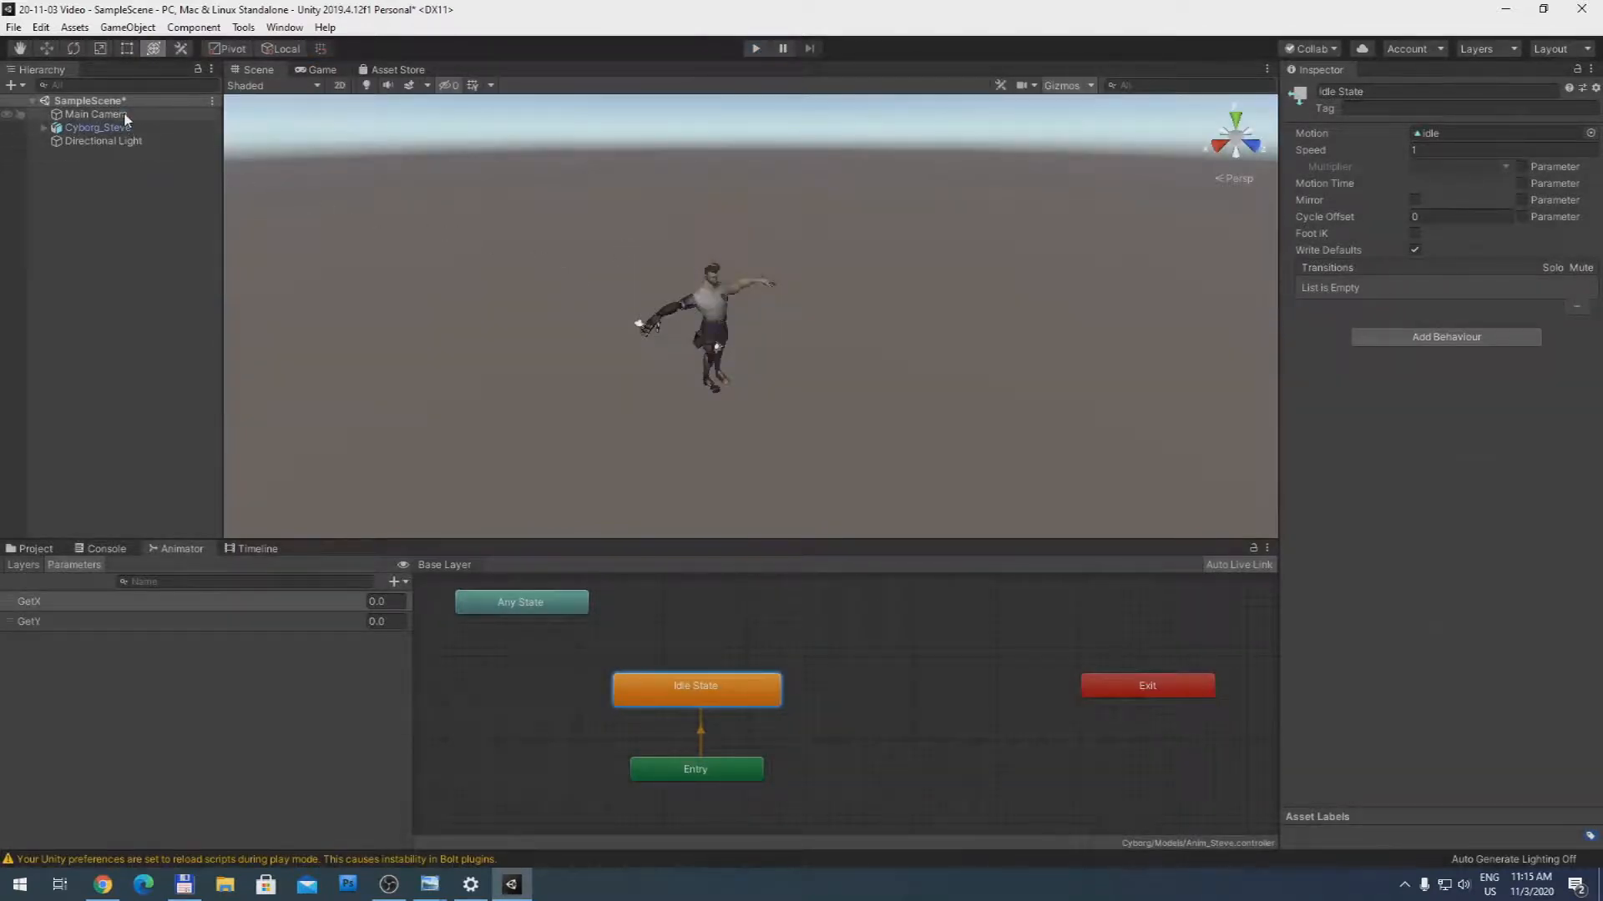
# Step: Raise the Main Camera to a Y position of about 5.58 and check its framing of the character in play mode
pyautogui.click(96, 114)
pyautogui.moveTo(638, 305); pyautogui.dragTo(630, 256)
pyautogui.click(756, 47)
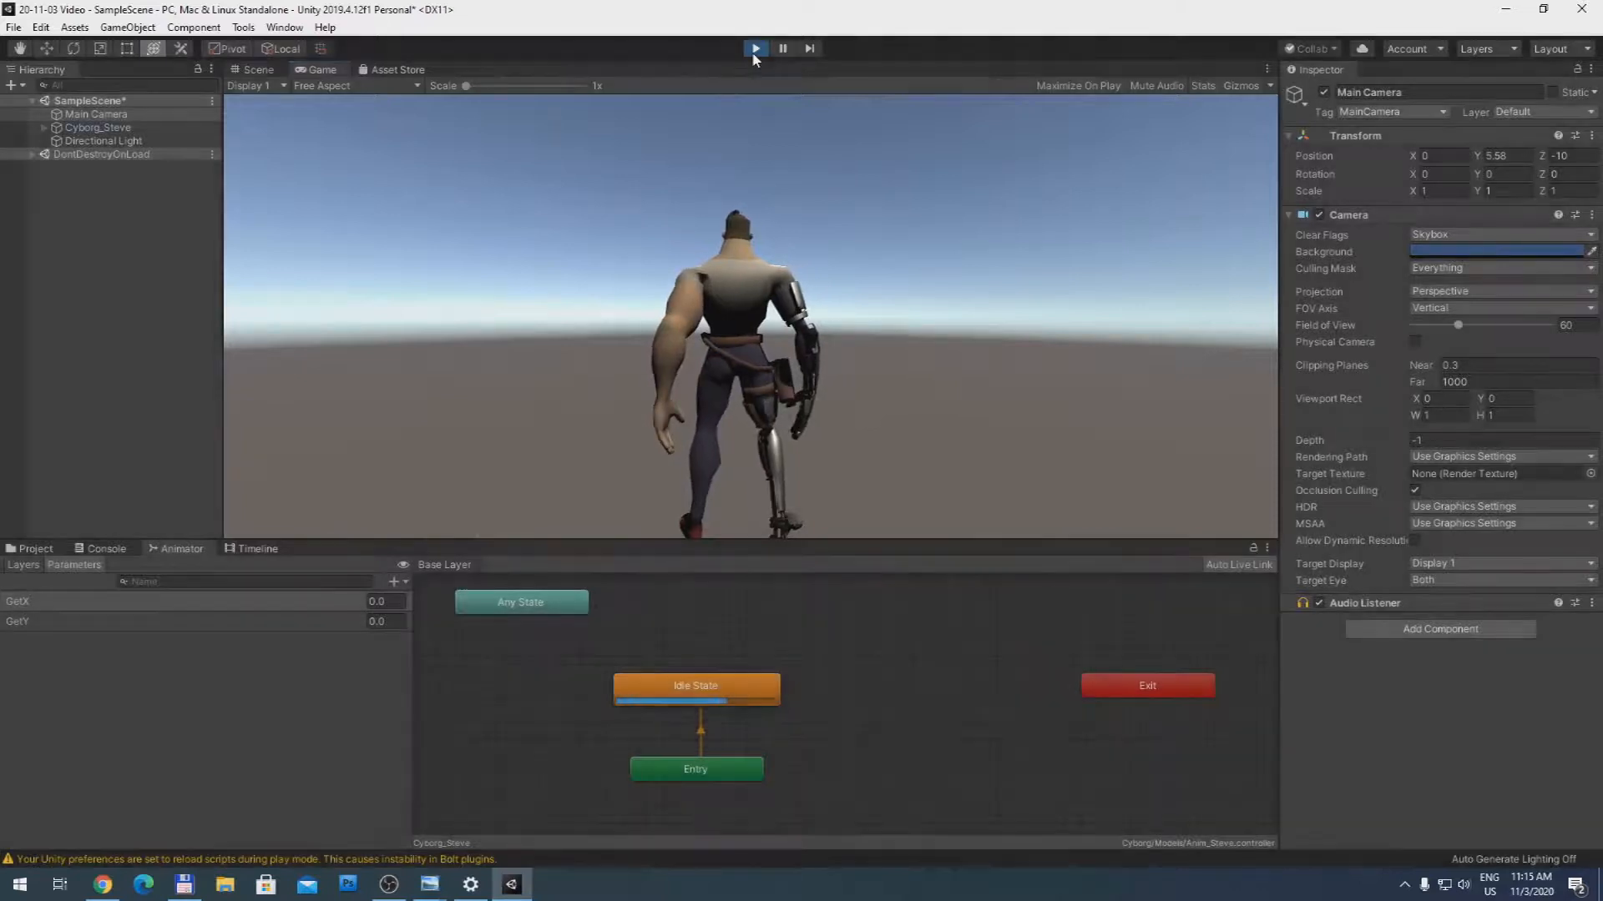
pyautogui.click(755, 49)
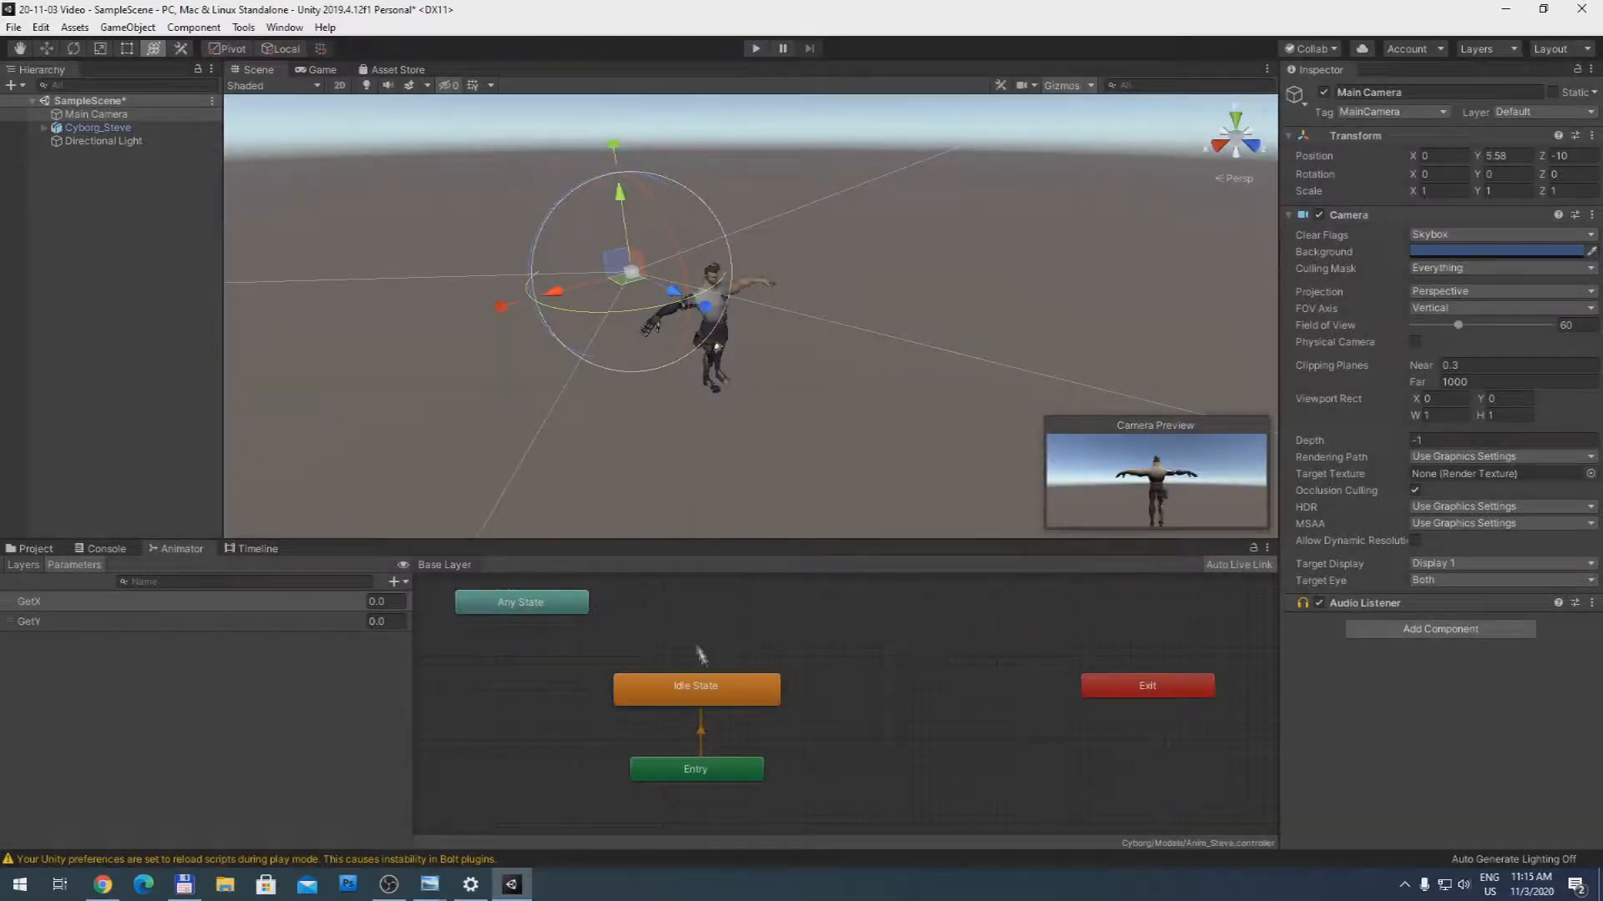
# Step: Delete Idle State and create a state from a new blend tree directly above the Entry node
pyautogui.moveTo(698, 689); pyautogui.dragTo(647, 701)
pyautogui.press('Delete')
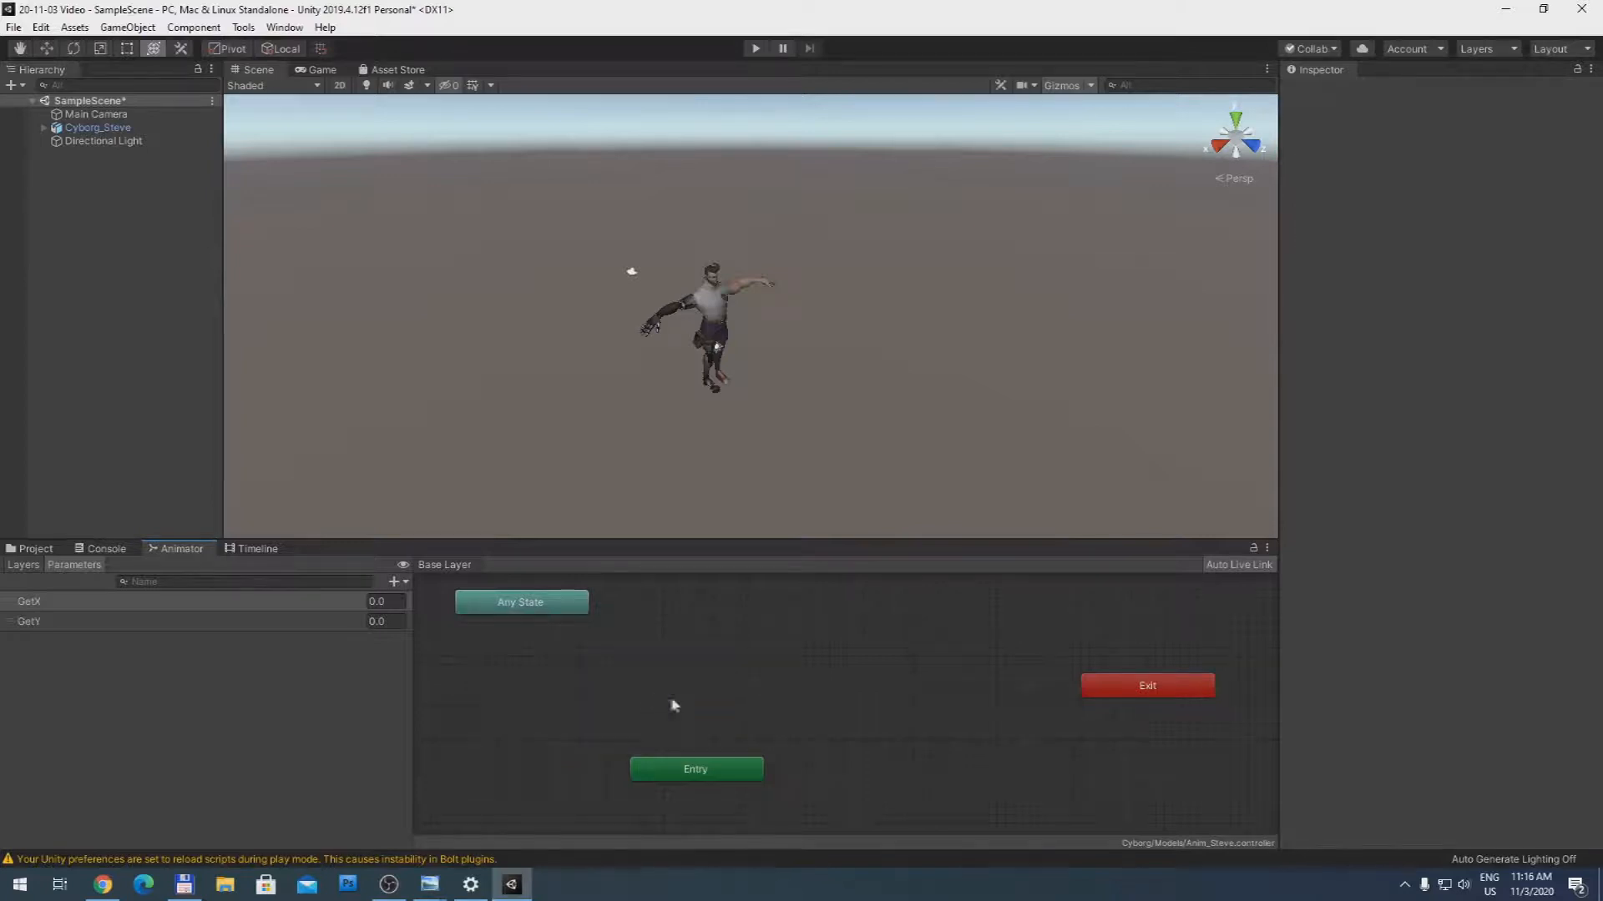
pyautogui.click(698, 770)
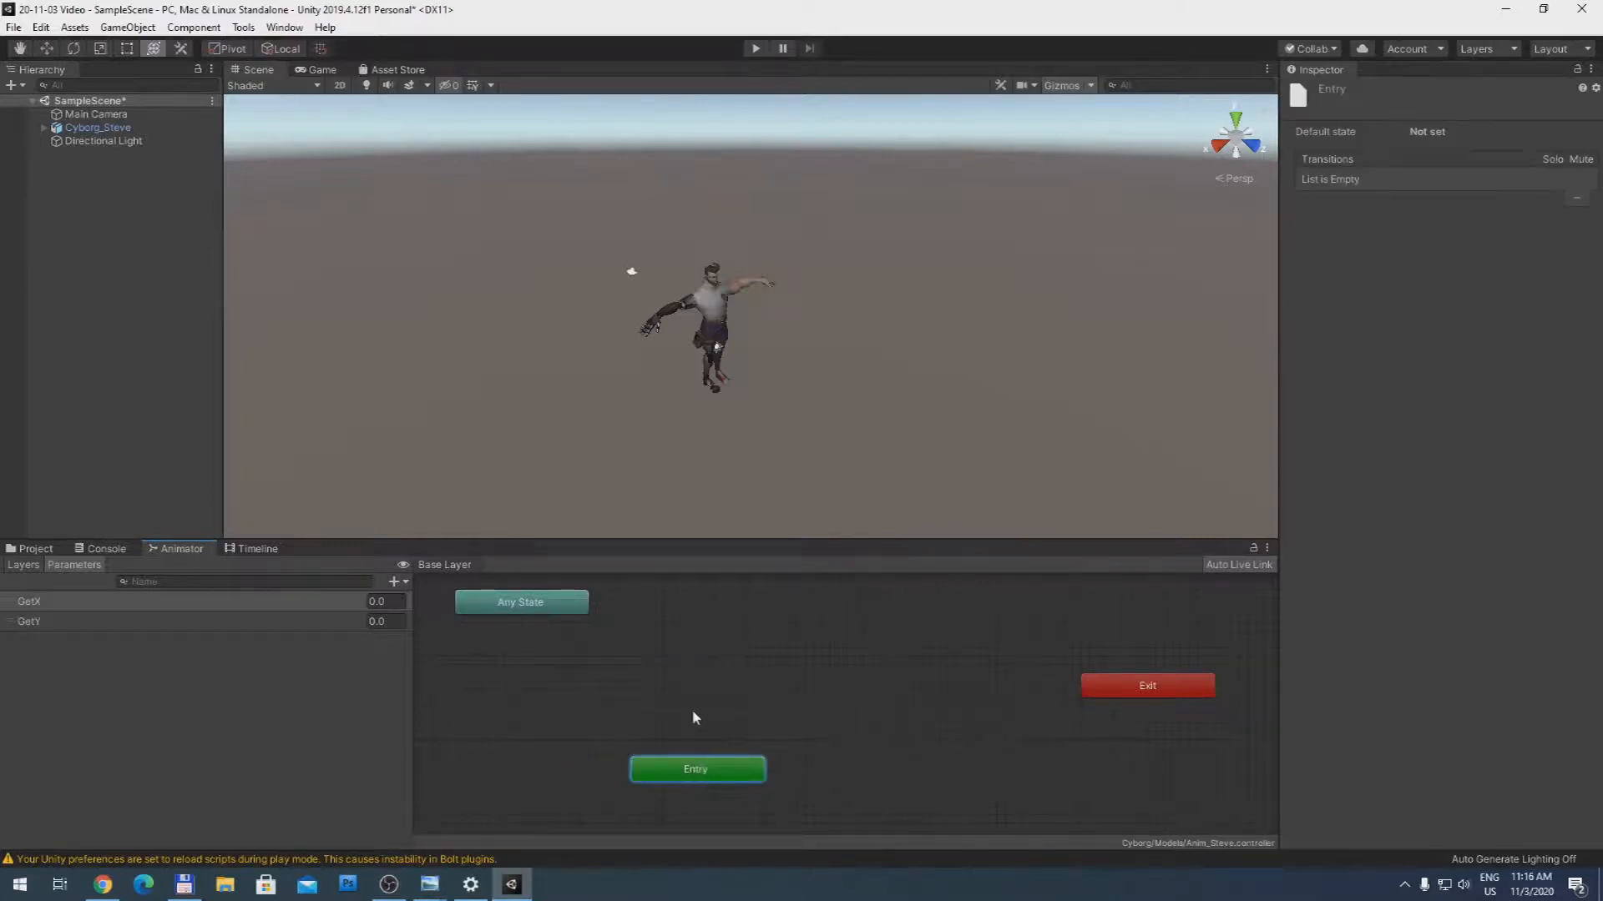
pyautogui.rightClick(689, 684)
pyautogui.moveTo(835, 693)
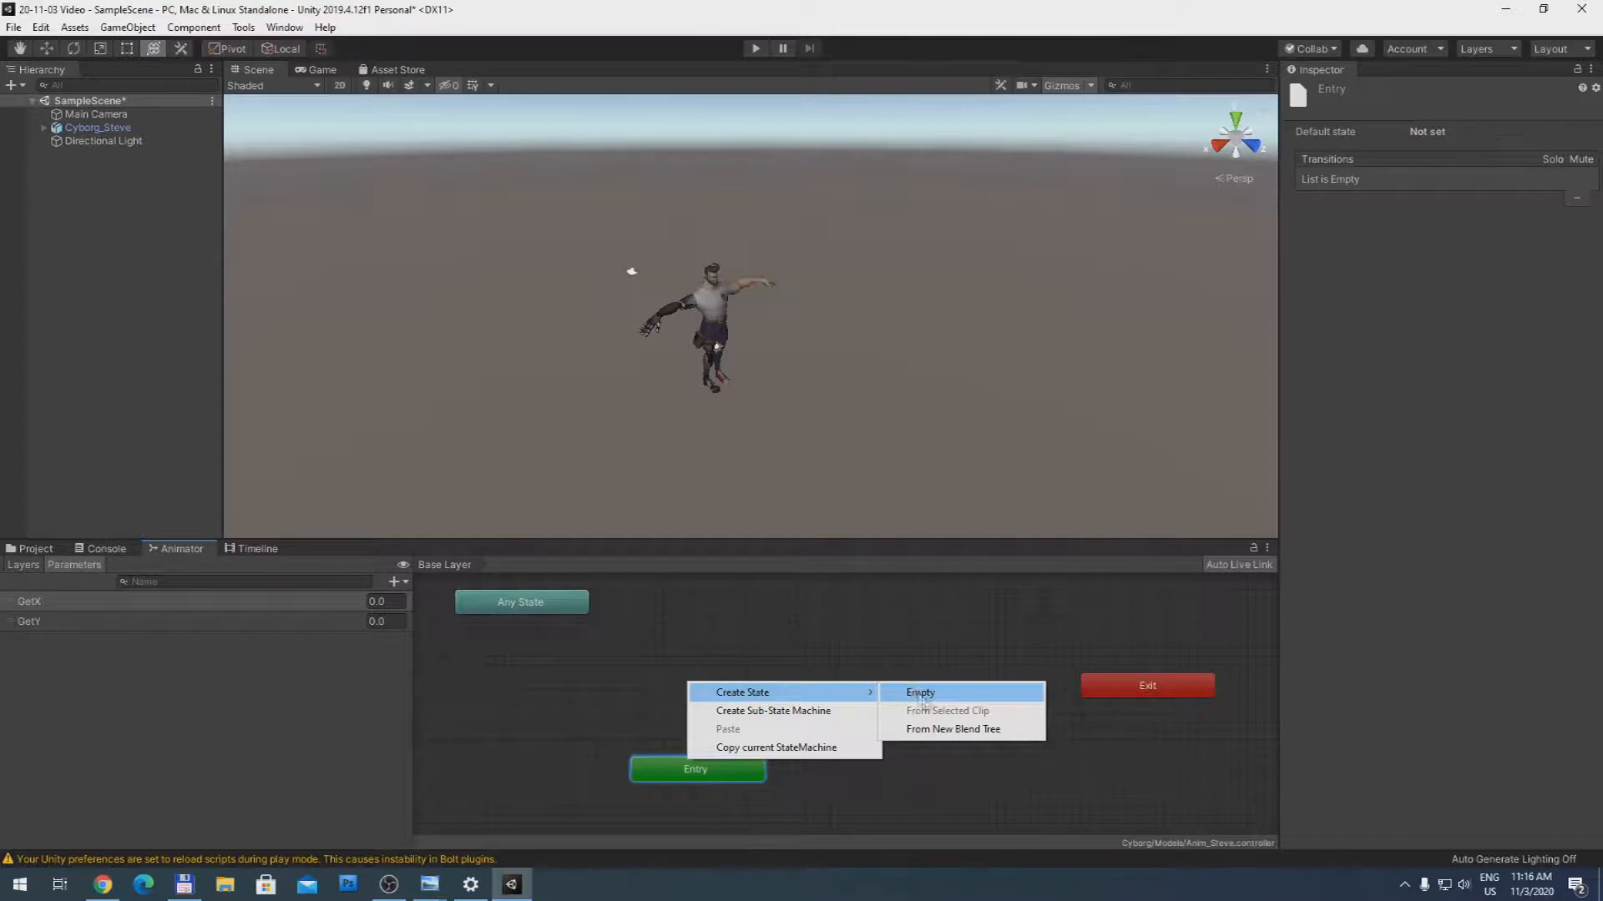
pyautogui.click(952, 729)
pyautogui.click(773, 702)
pyautogui.moveTo(772, 703); pyautogui.dragTo(712, 708)
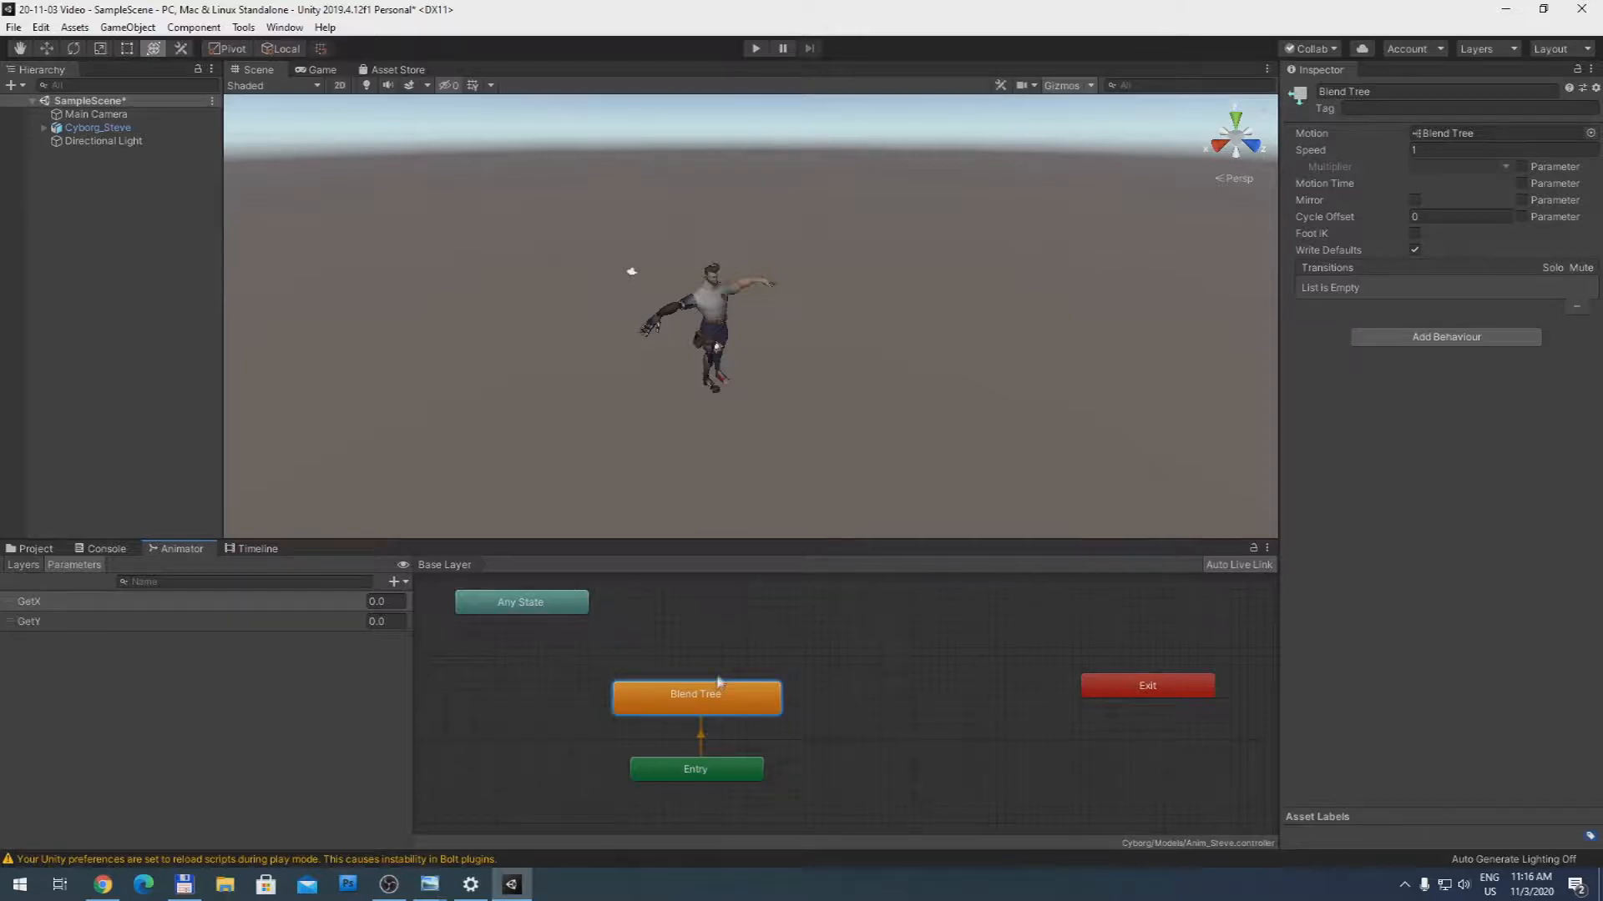
# Step: Open the Blend Tree and set its blend type to 2D Freeform Directional with GetX and GetY as its parameters
pyautogui.doubleClick(689, 698)
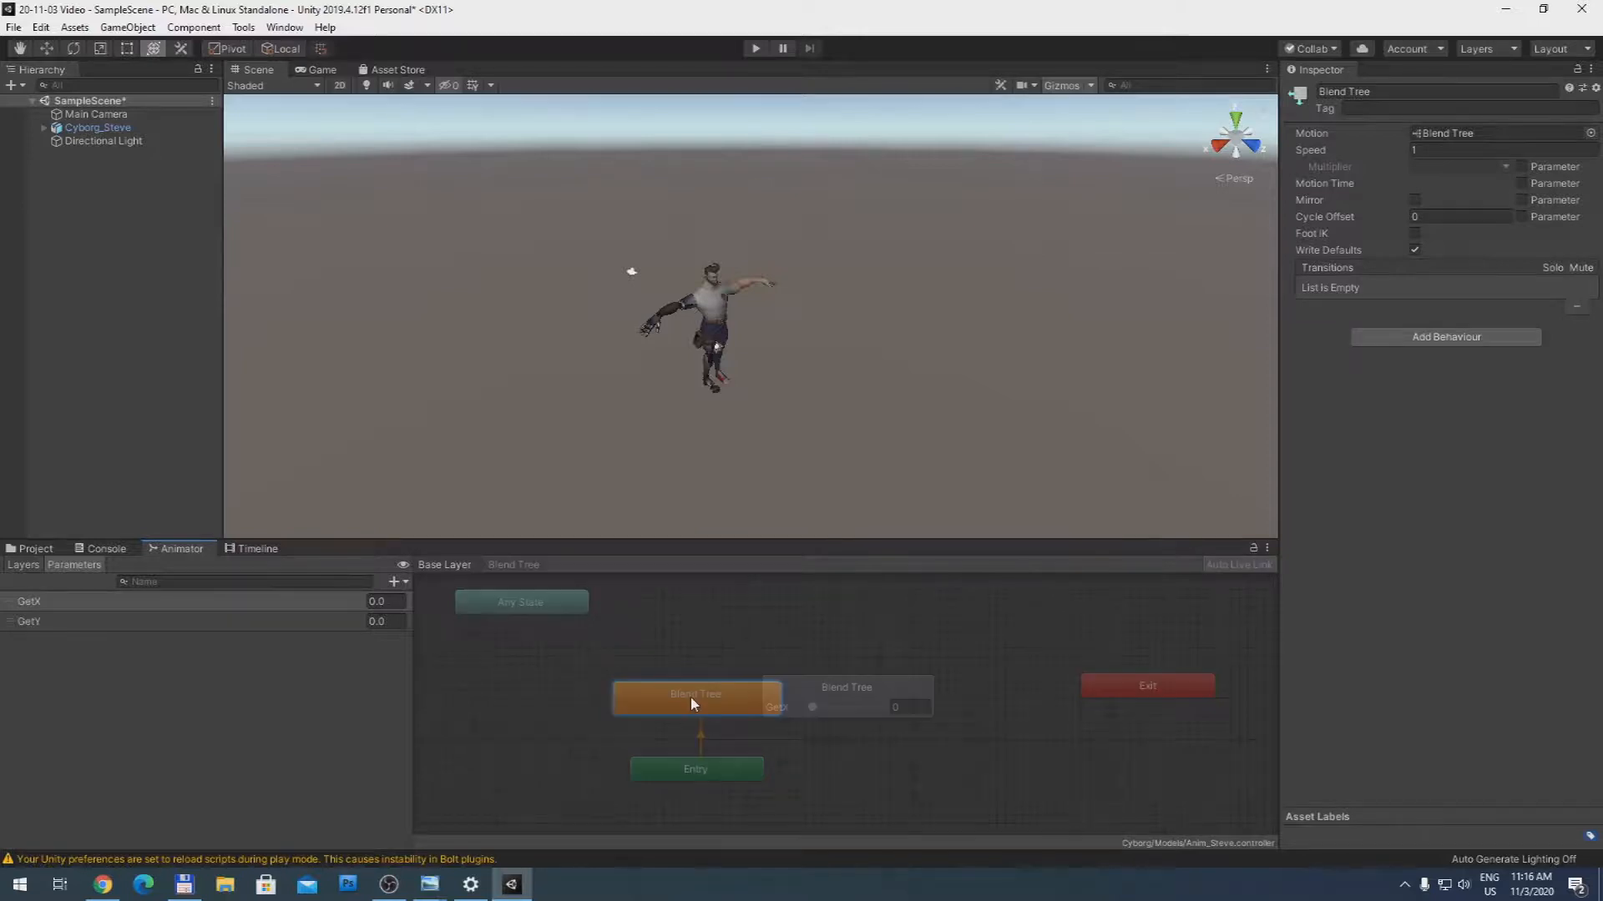
pyautogui.click(801, 703)
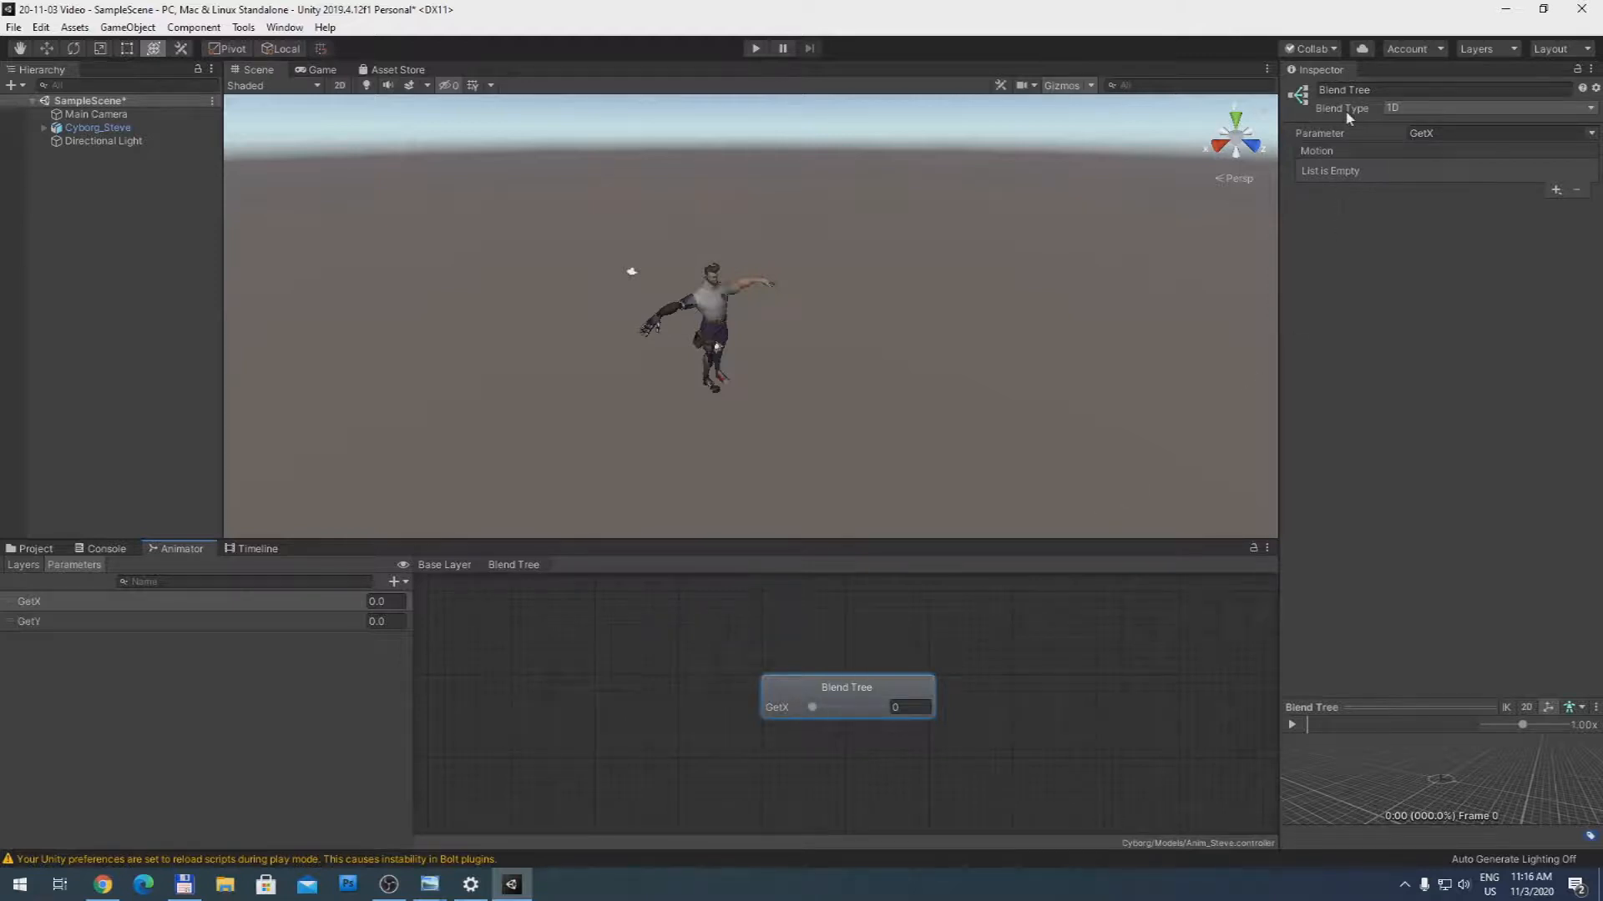
pyautogui.click(1409, 110)
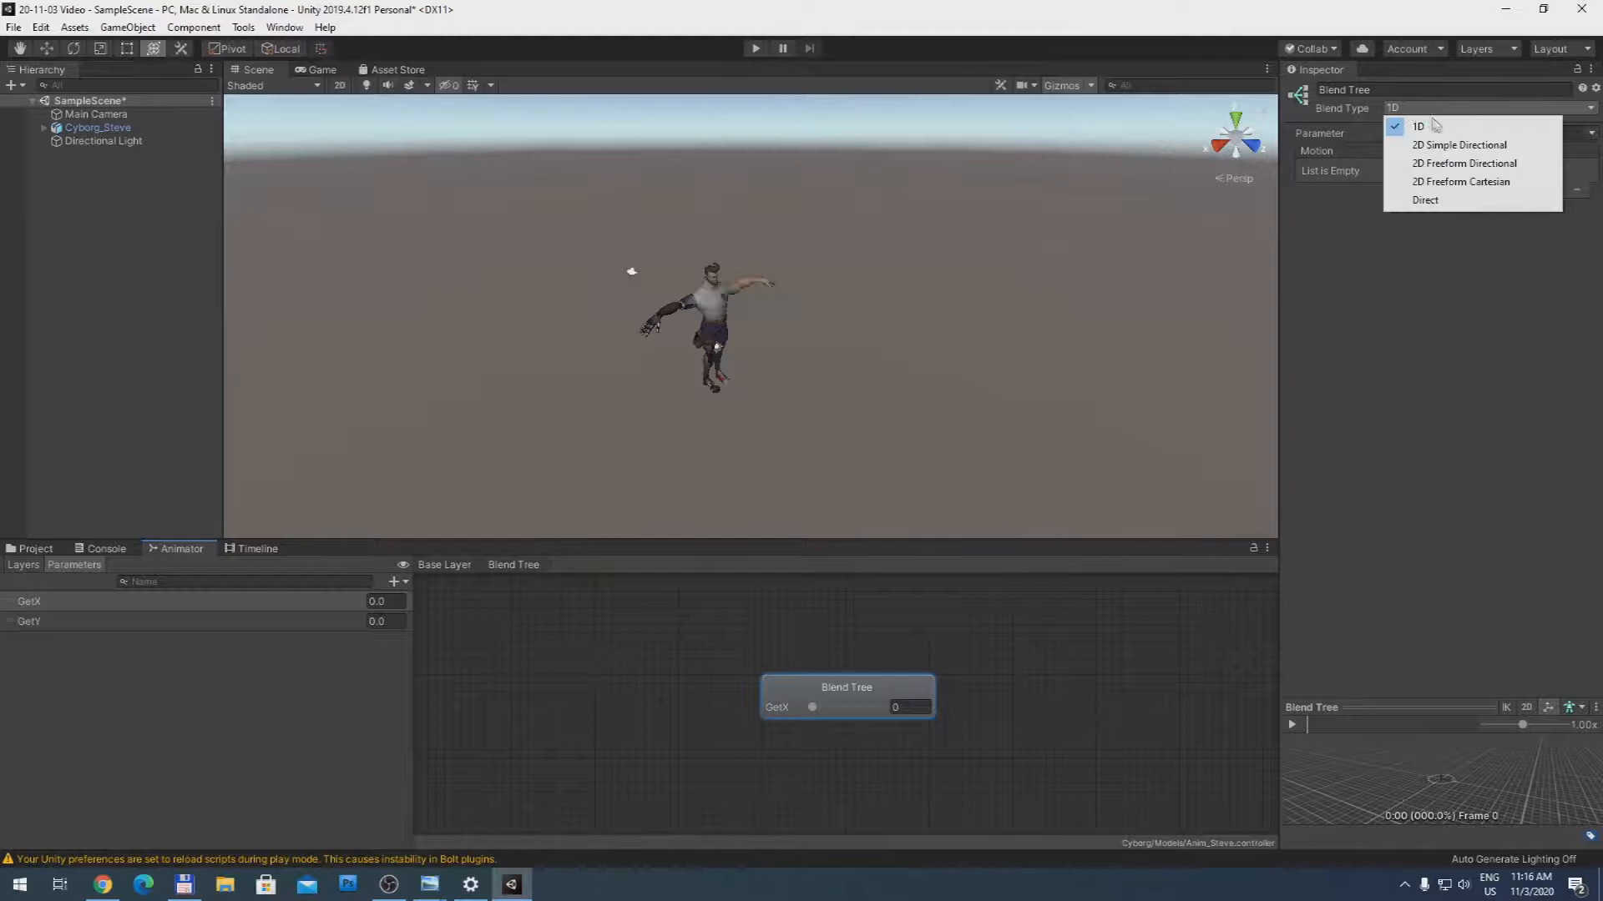
pyautogui.click(1464, 163)
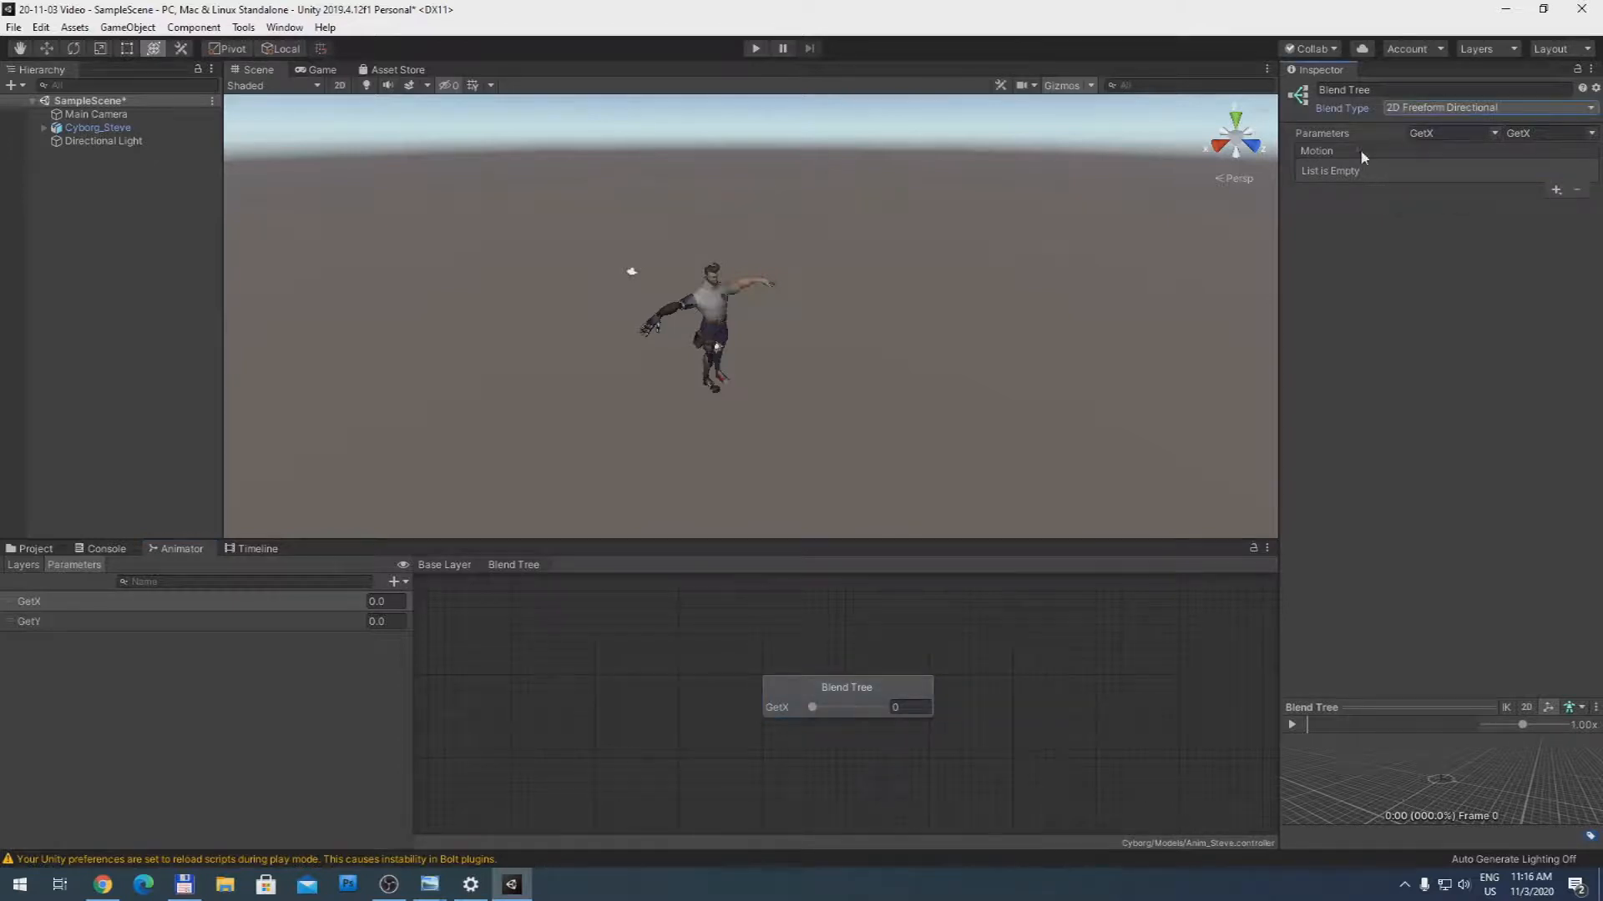
pyautogui.click(1448, 136)
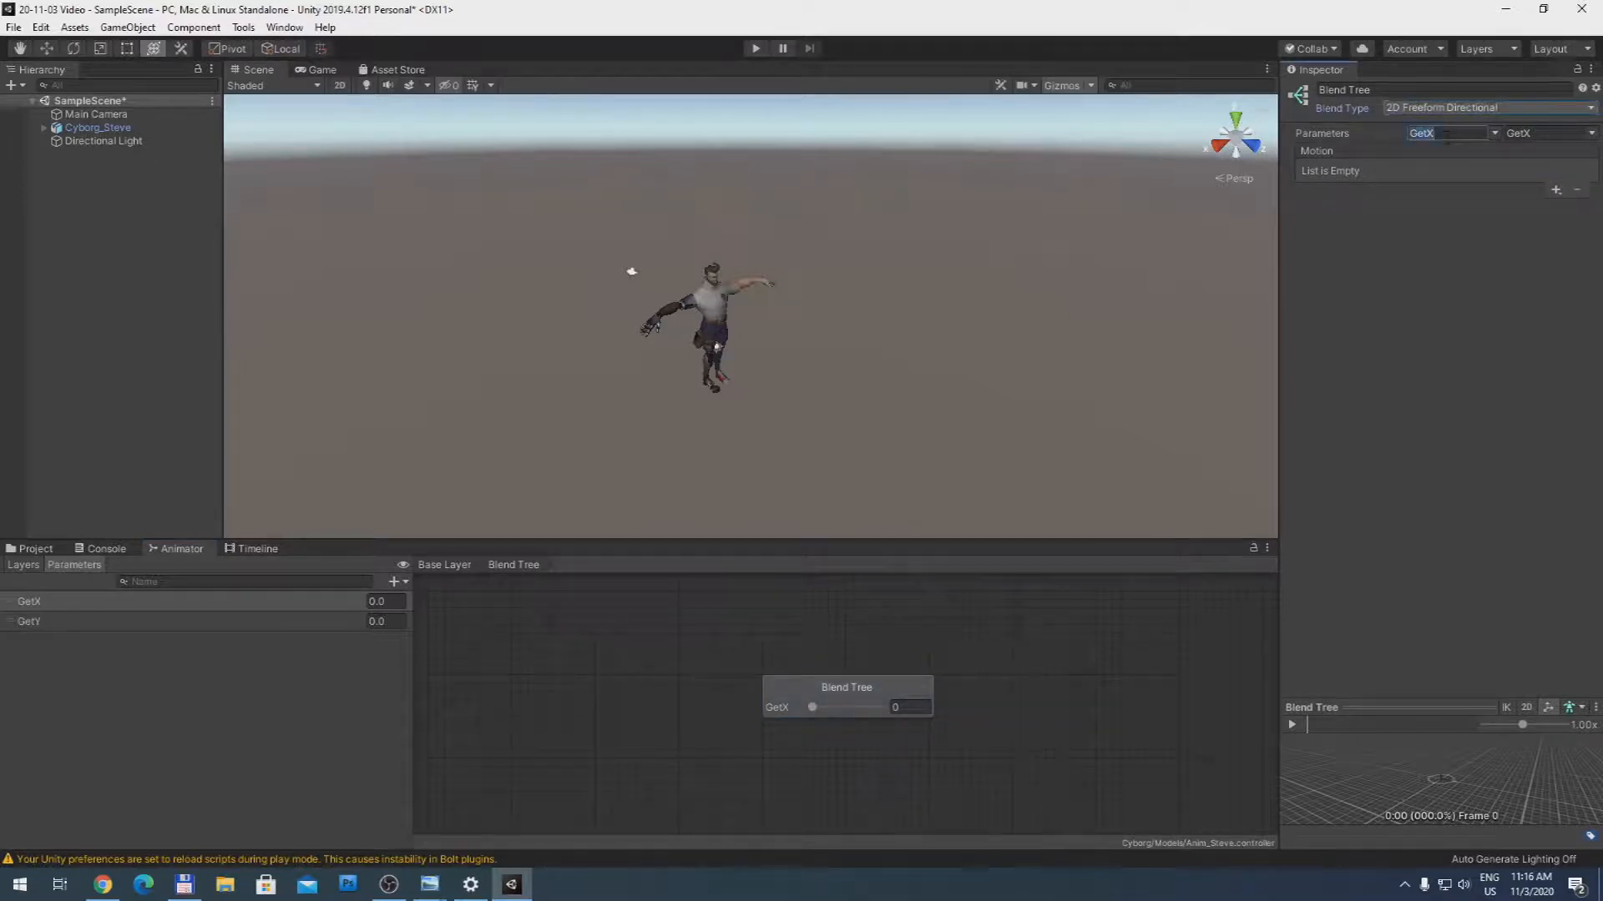
pyautogui.click(1521, 134)
pyautogui.click(1590, 133)
pyautogui.click(1545, 170)
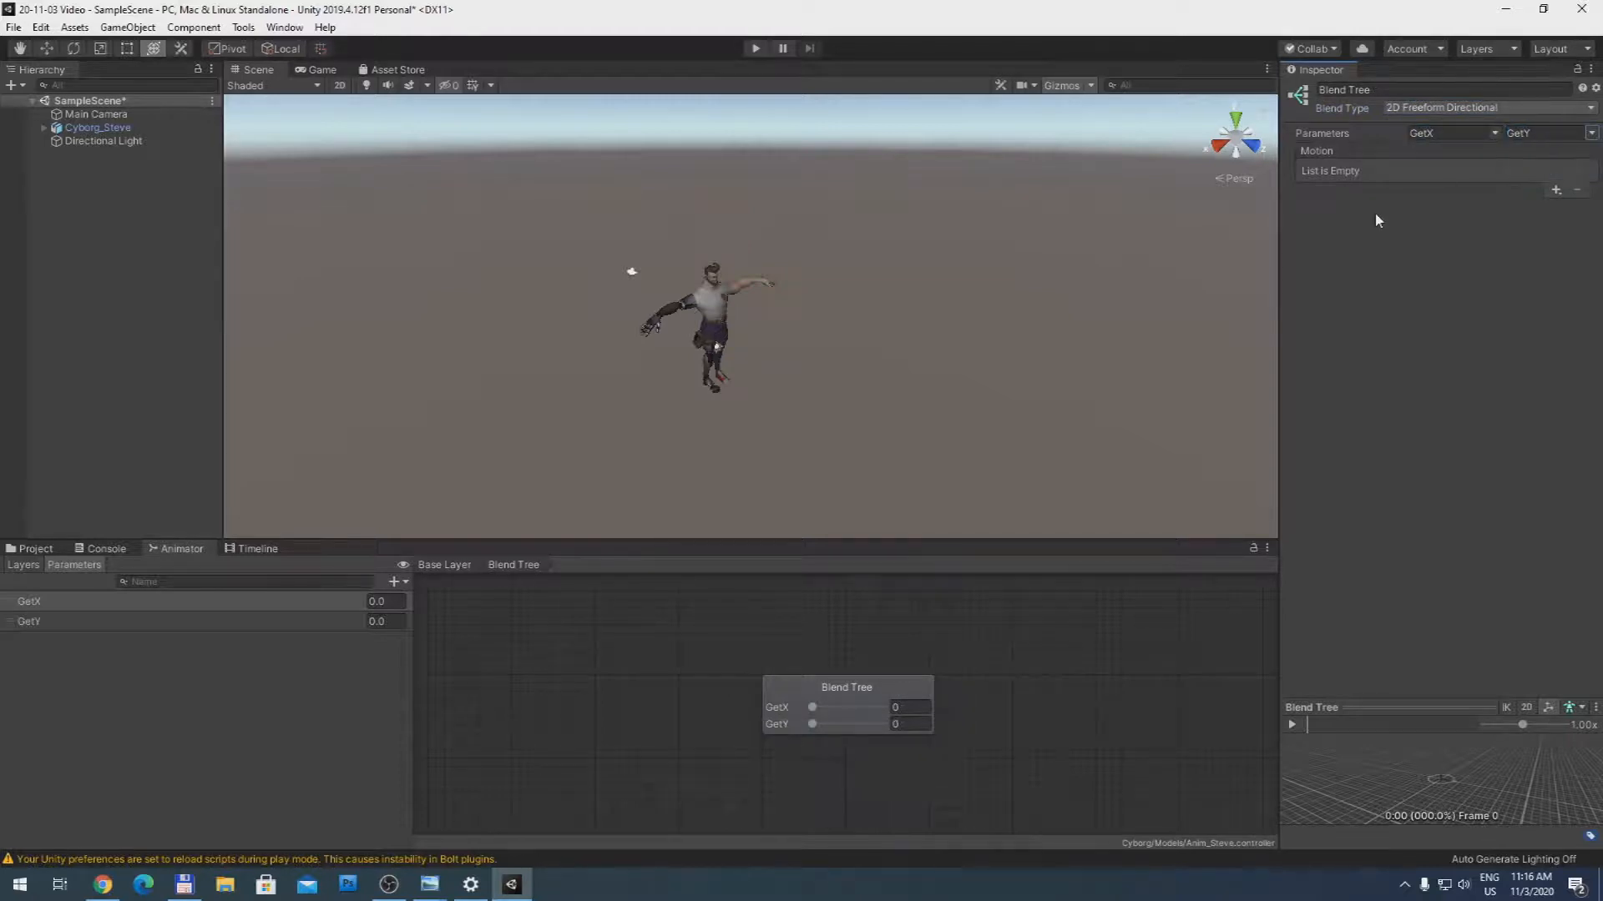
# Step: Add five motion fields to the Blend Tree
pyautogui.click(1556, 190)
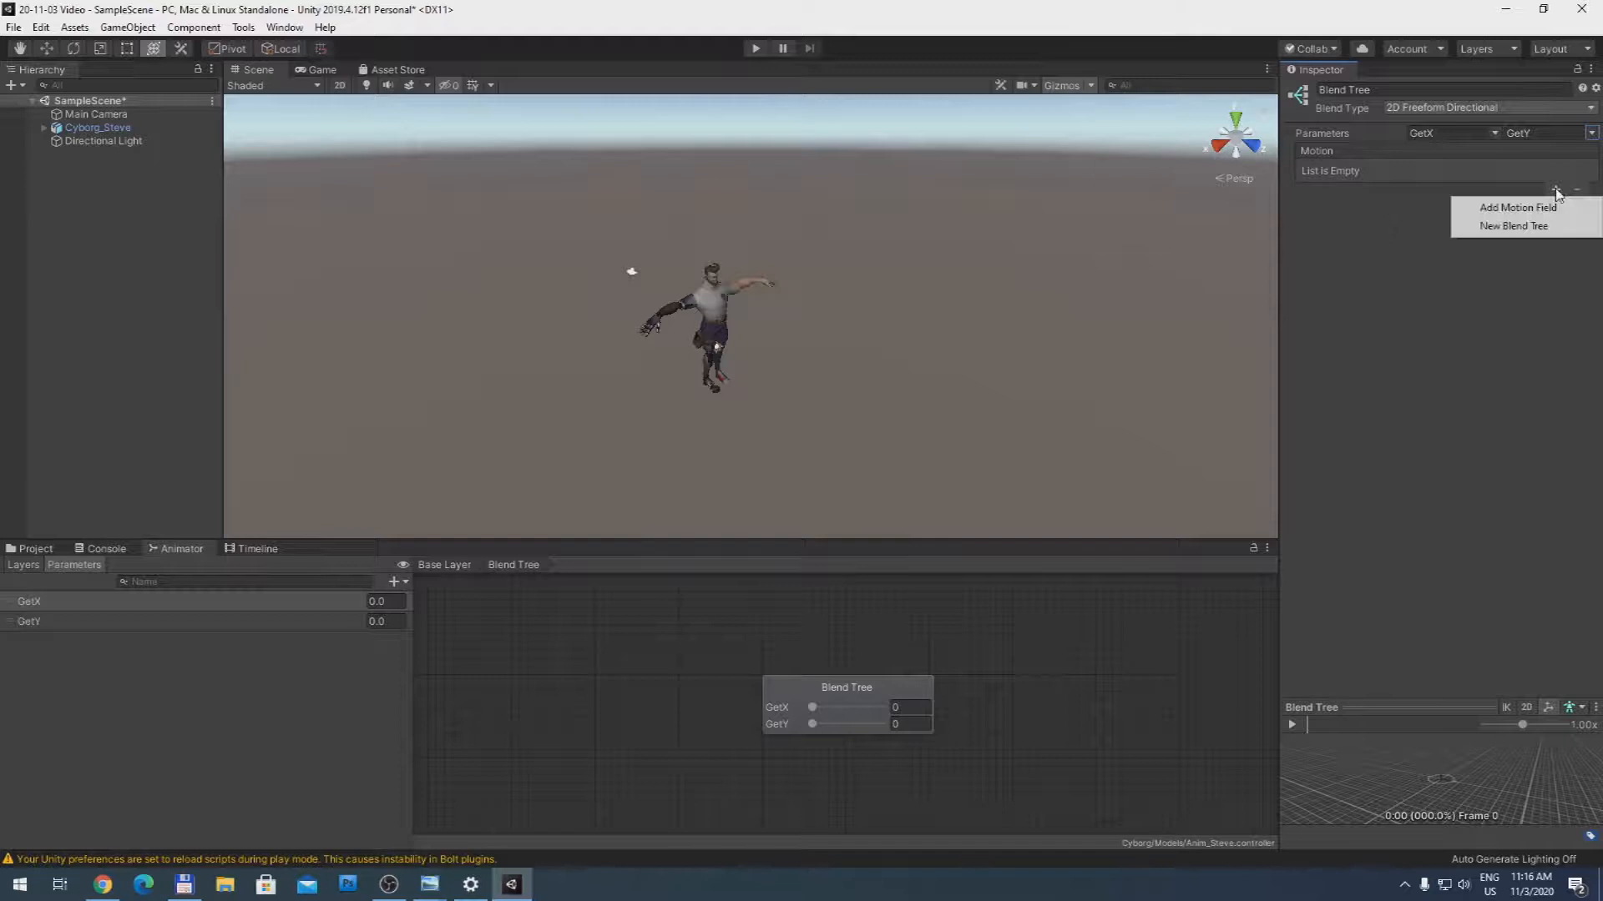
pyautogui.click(1558, 209)
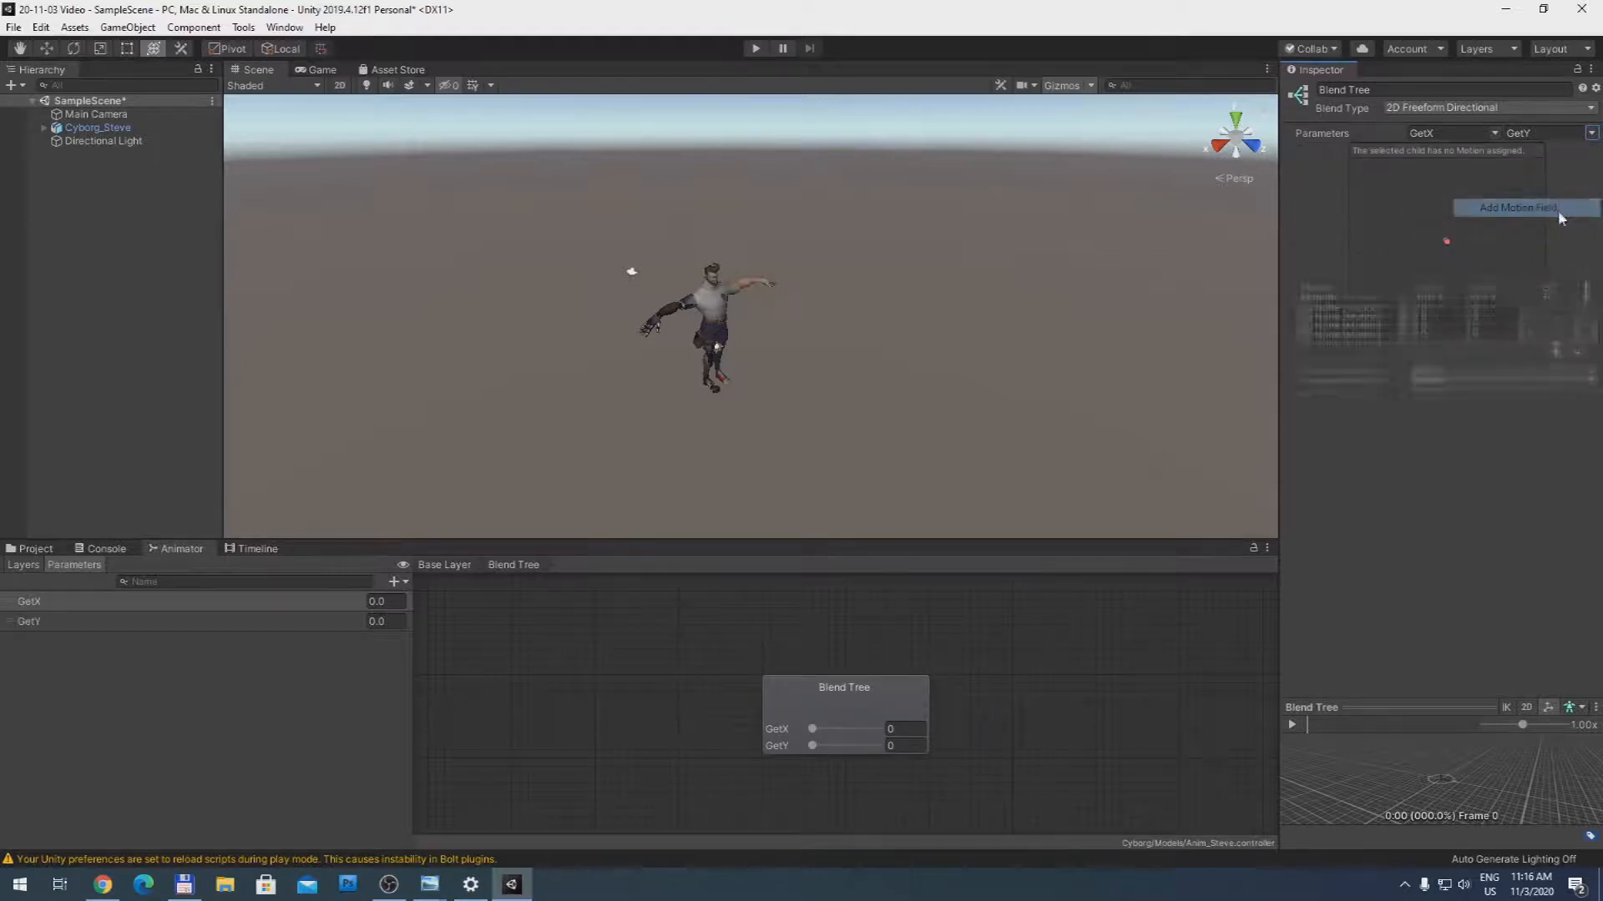
pyautogui.click(1556, 409)
pyautogui.click(1527, 421)
pyautogui.click(1556, 427)
pyautogui.click(1473, 443)
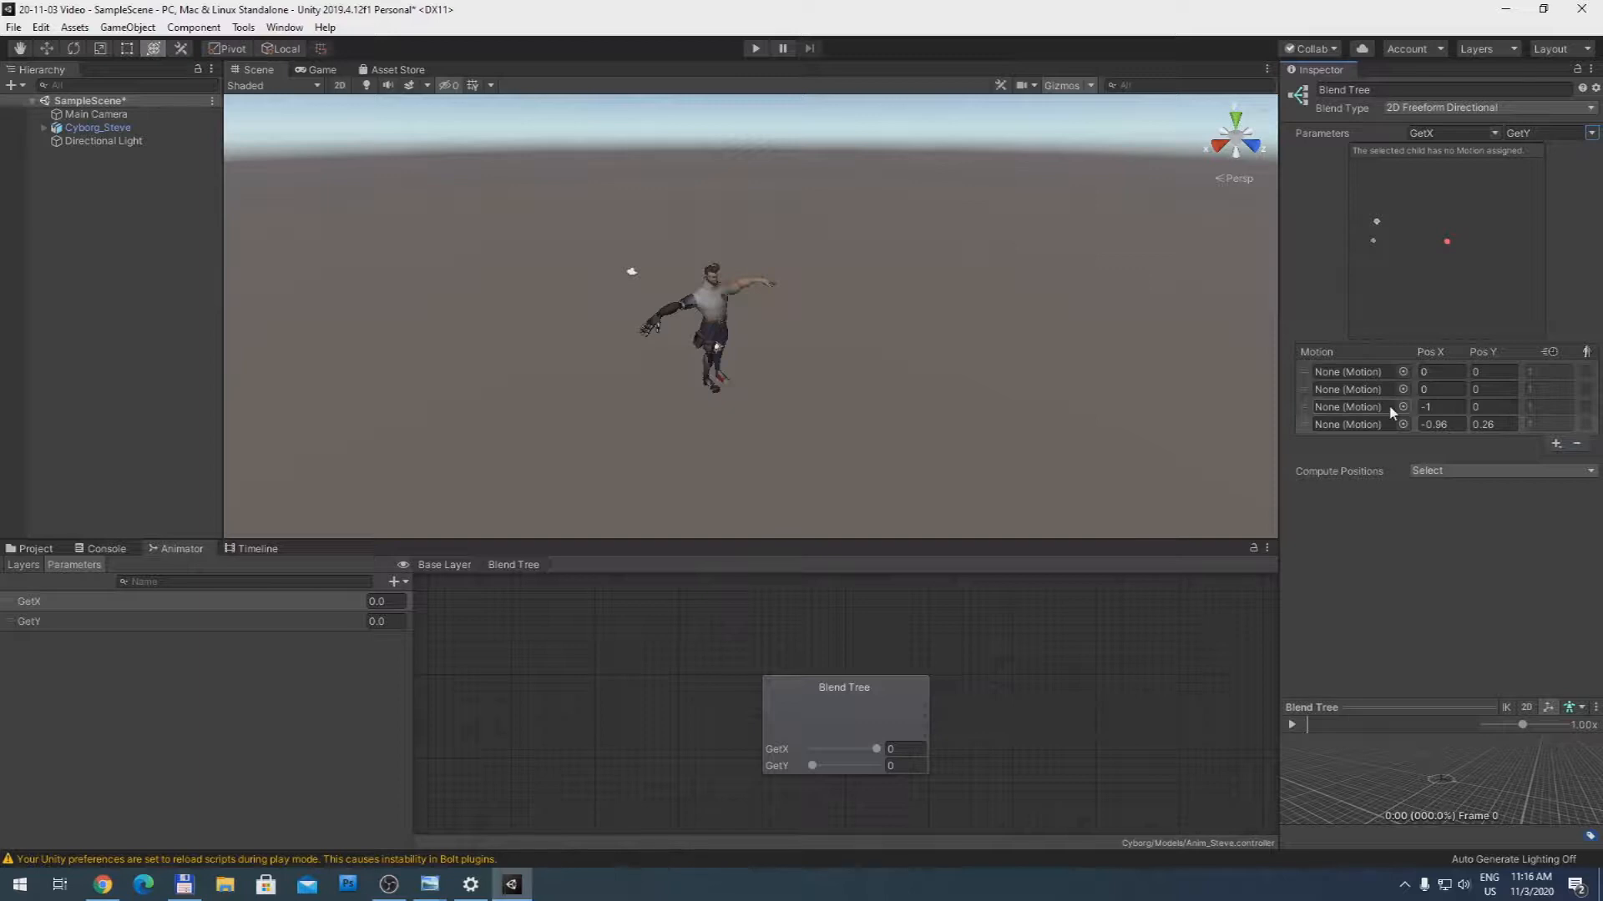
pyautogui.click(1556, 443)
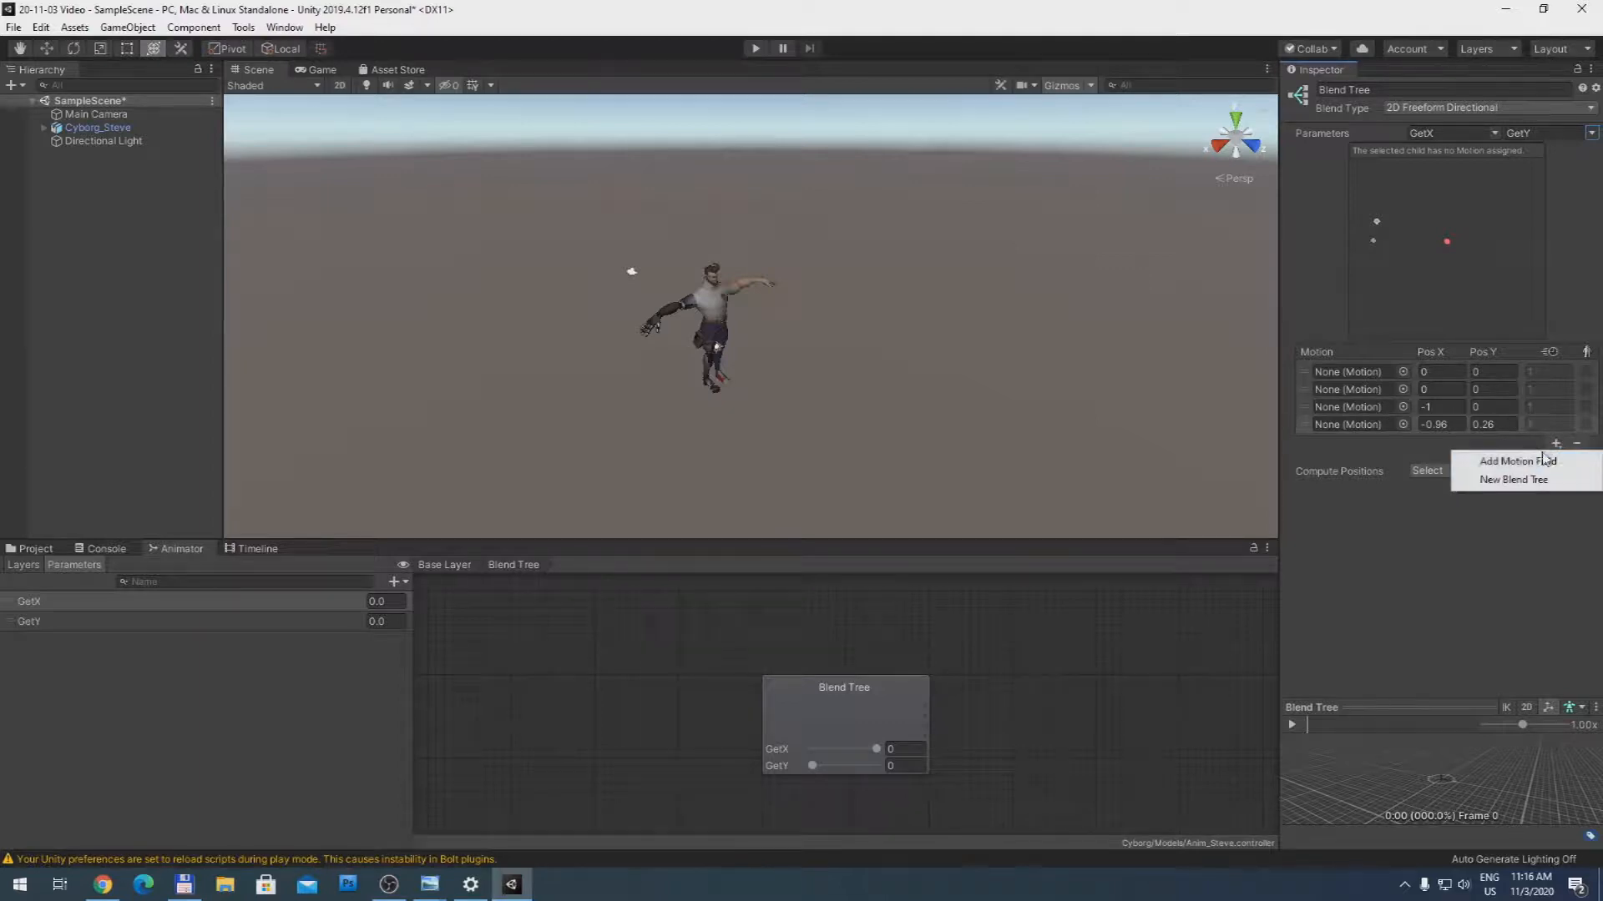
pyautogui.click(1541, 461)
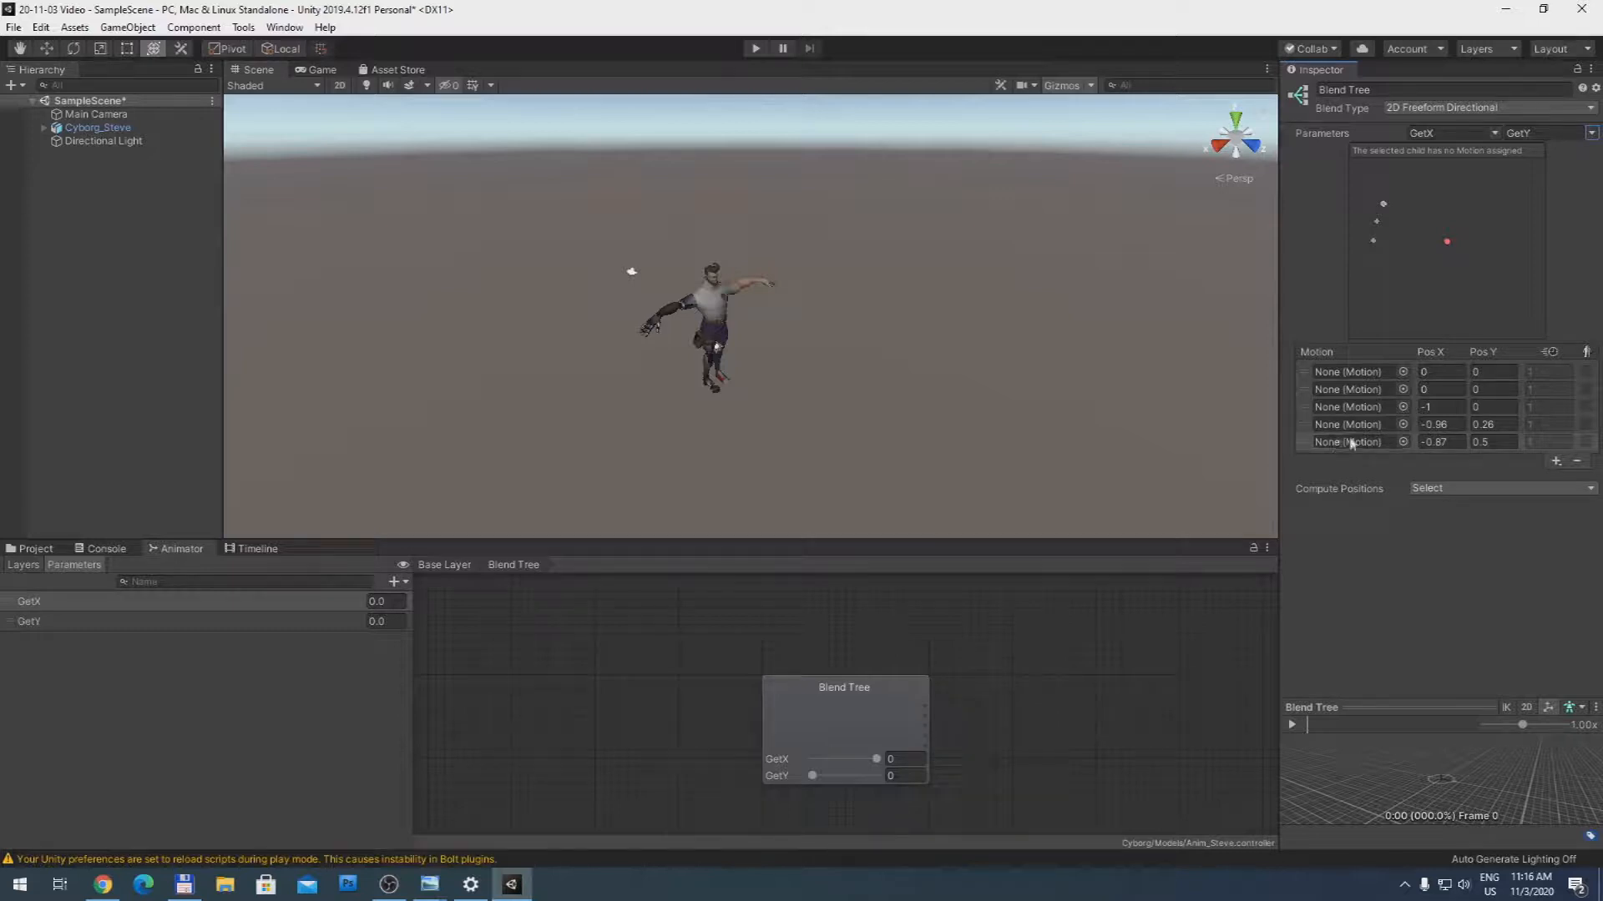
# Step: Assign the idle clip to the Blend Tree's first motion field at position 0, 0
pyautogui.click(1403, 373)
pyautogui.click(201, 274)
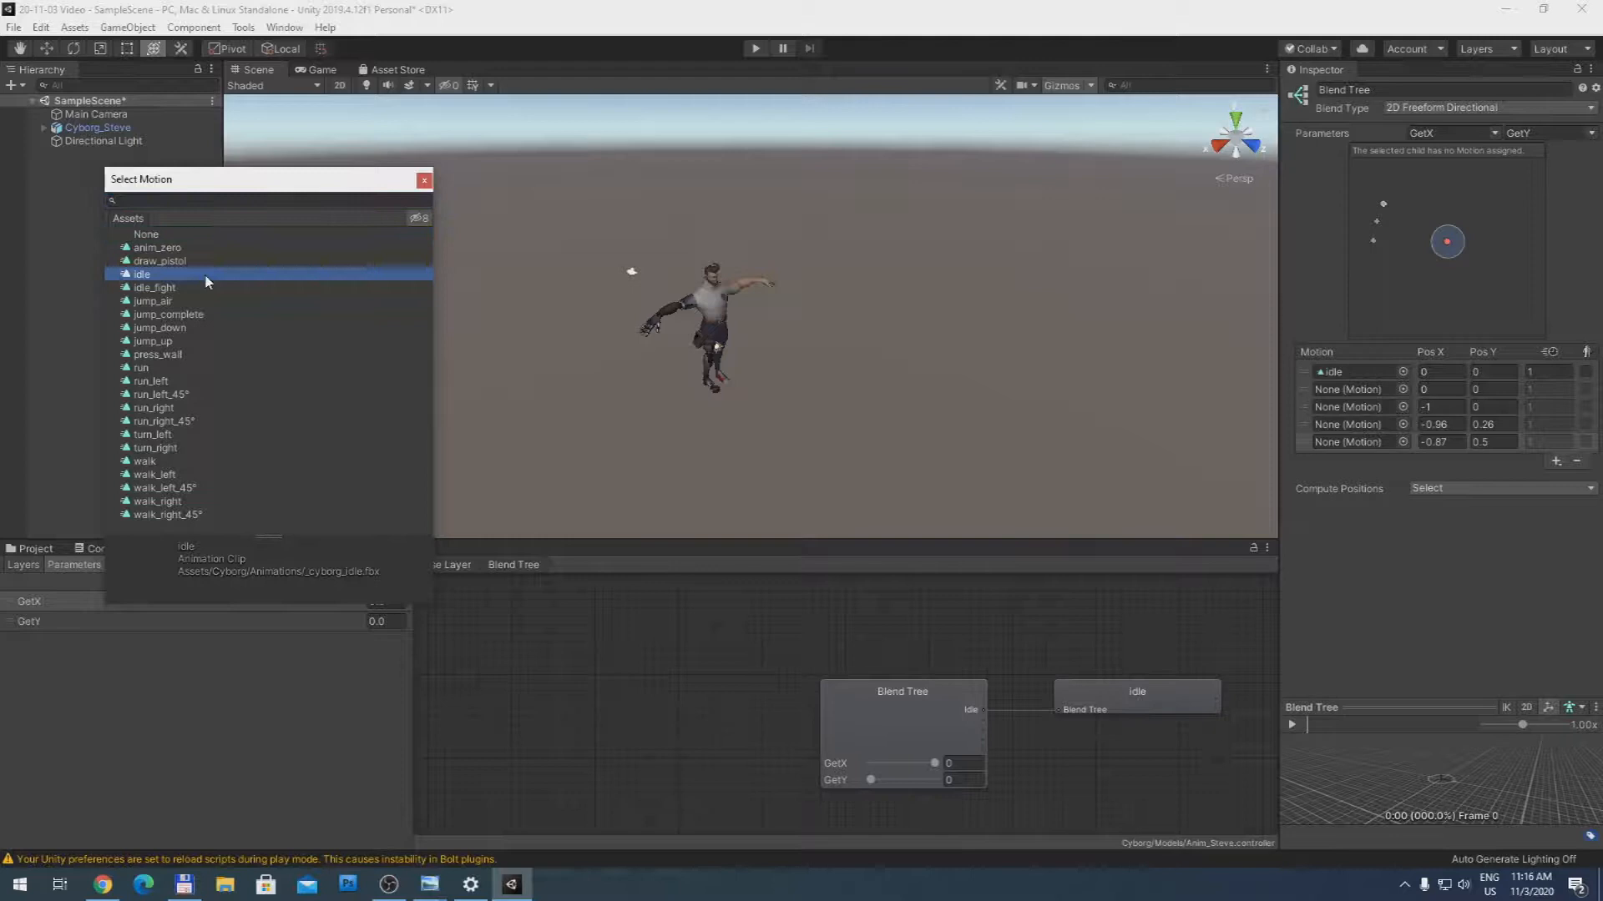
pyautogui.click(1436, 371)
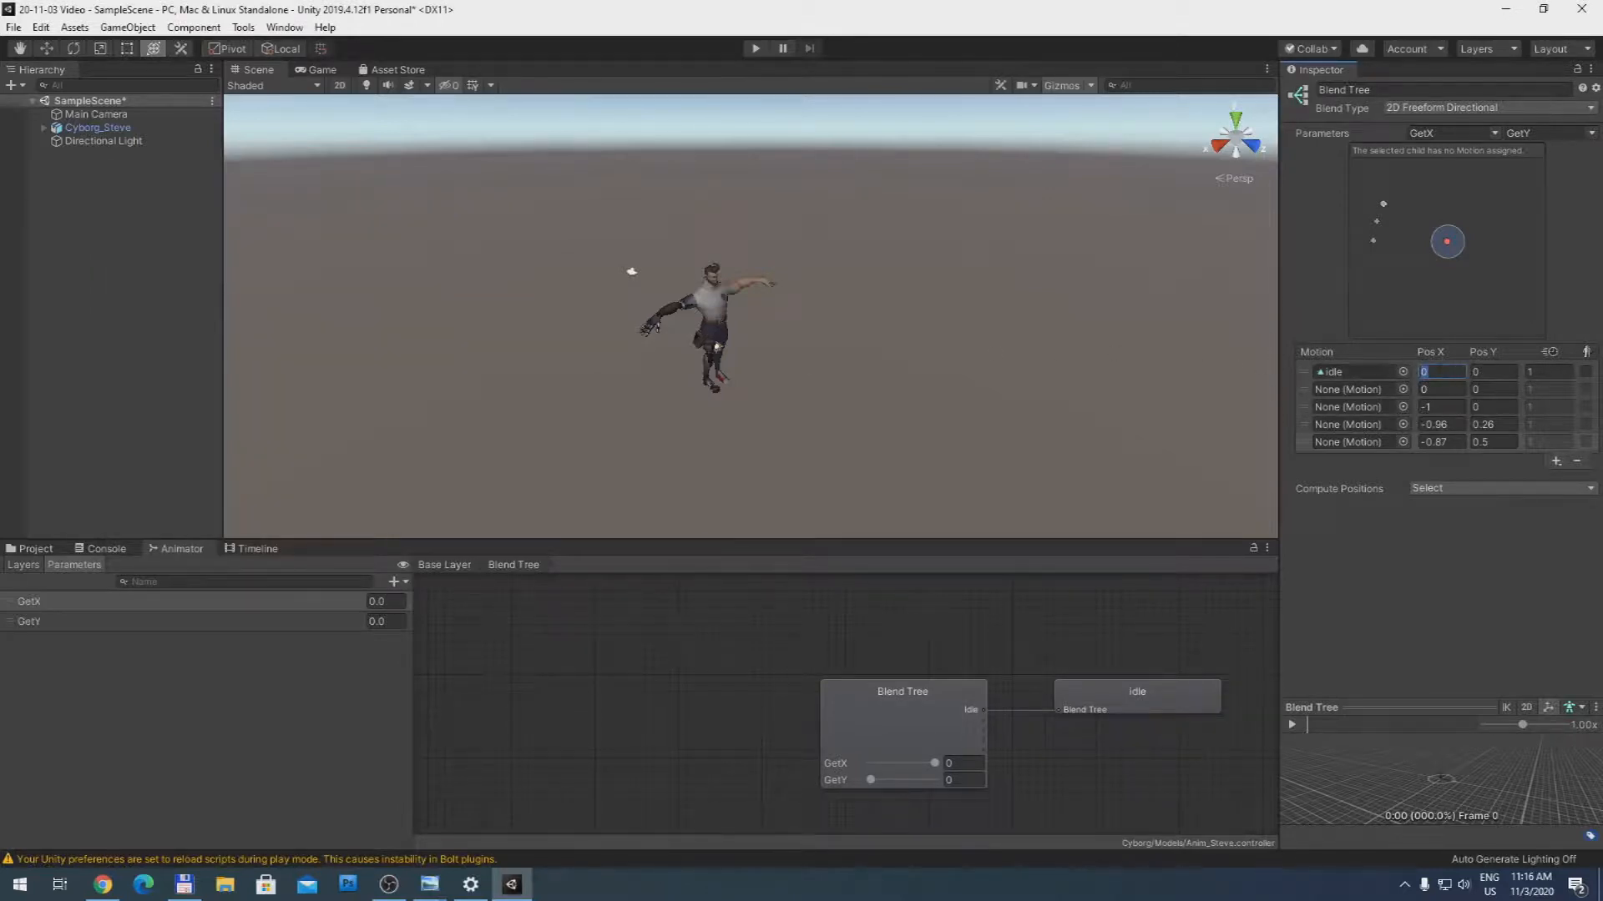
pyautogui.click(1492, 368)
# Step: Assign walk_right to the second motion field and walk_left to the third
pyautogui.click(1402, 389)
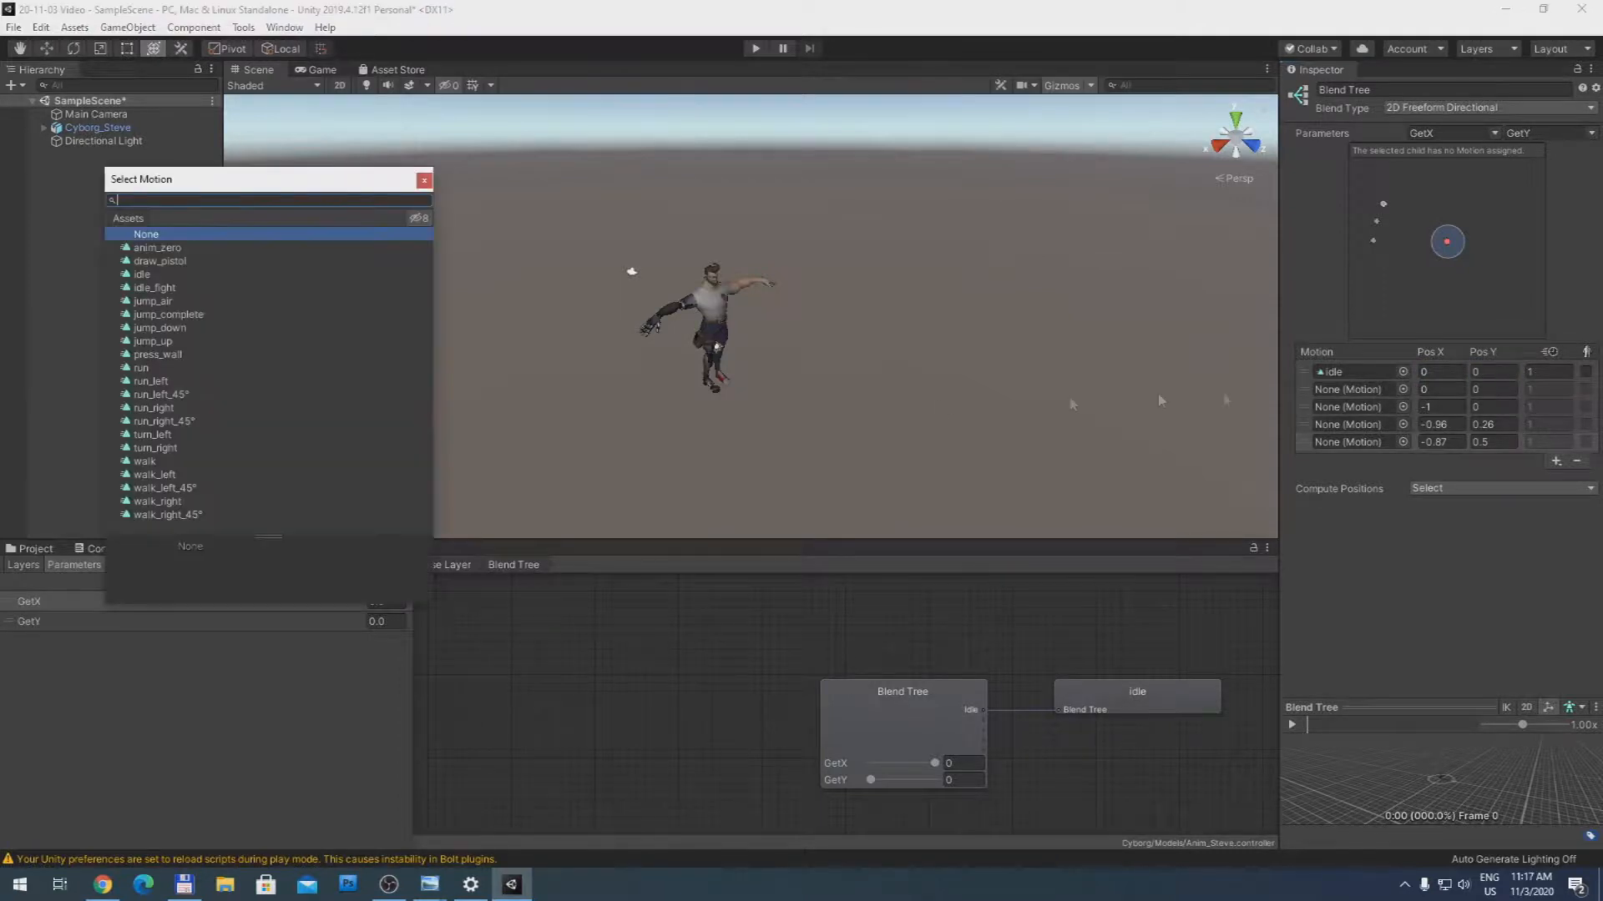
pyautogui.click(271, 355)
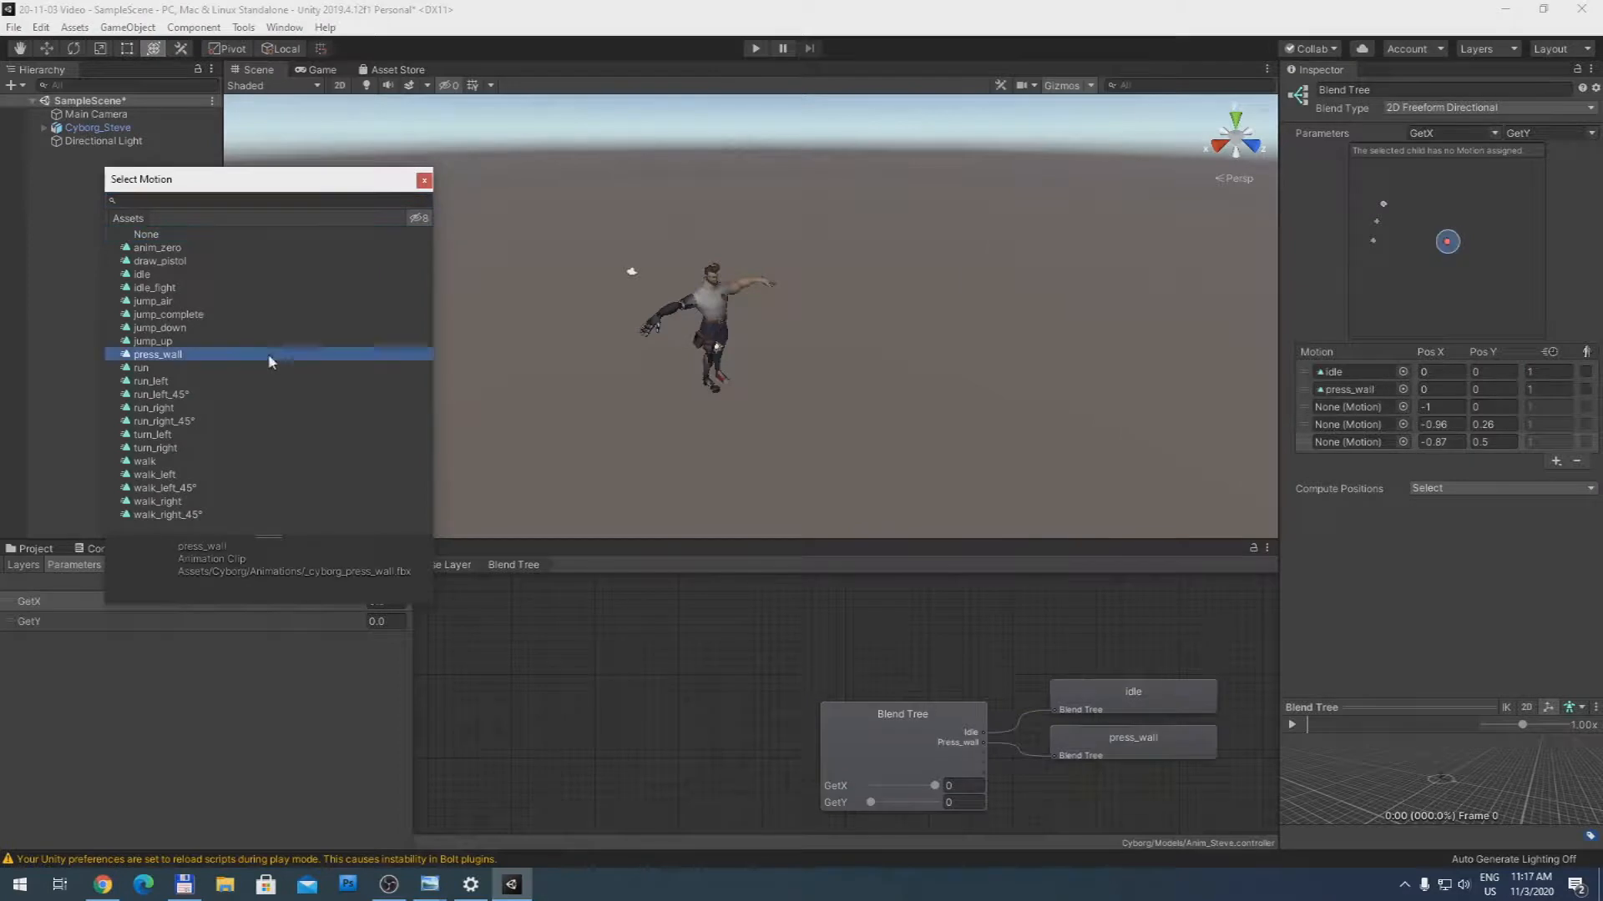
pyautogui.click(196, 501)
pyautogui.doubleClick(214, 504)
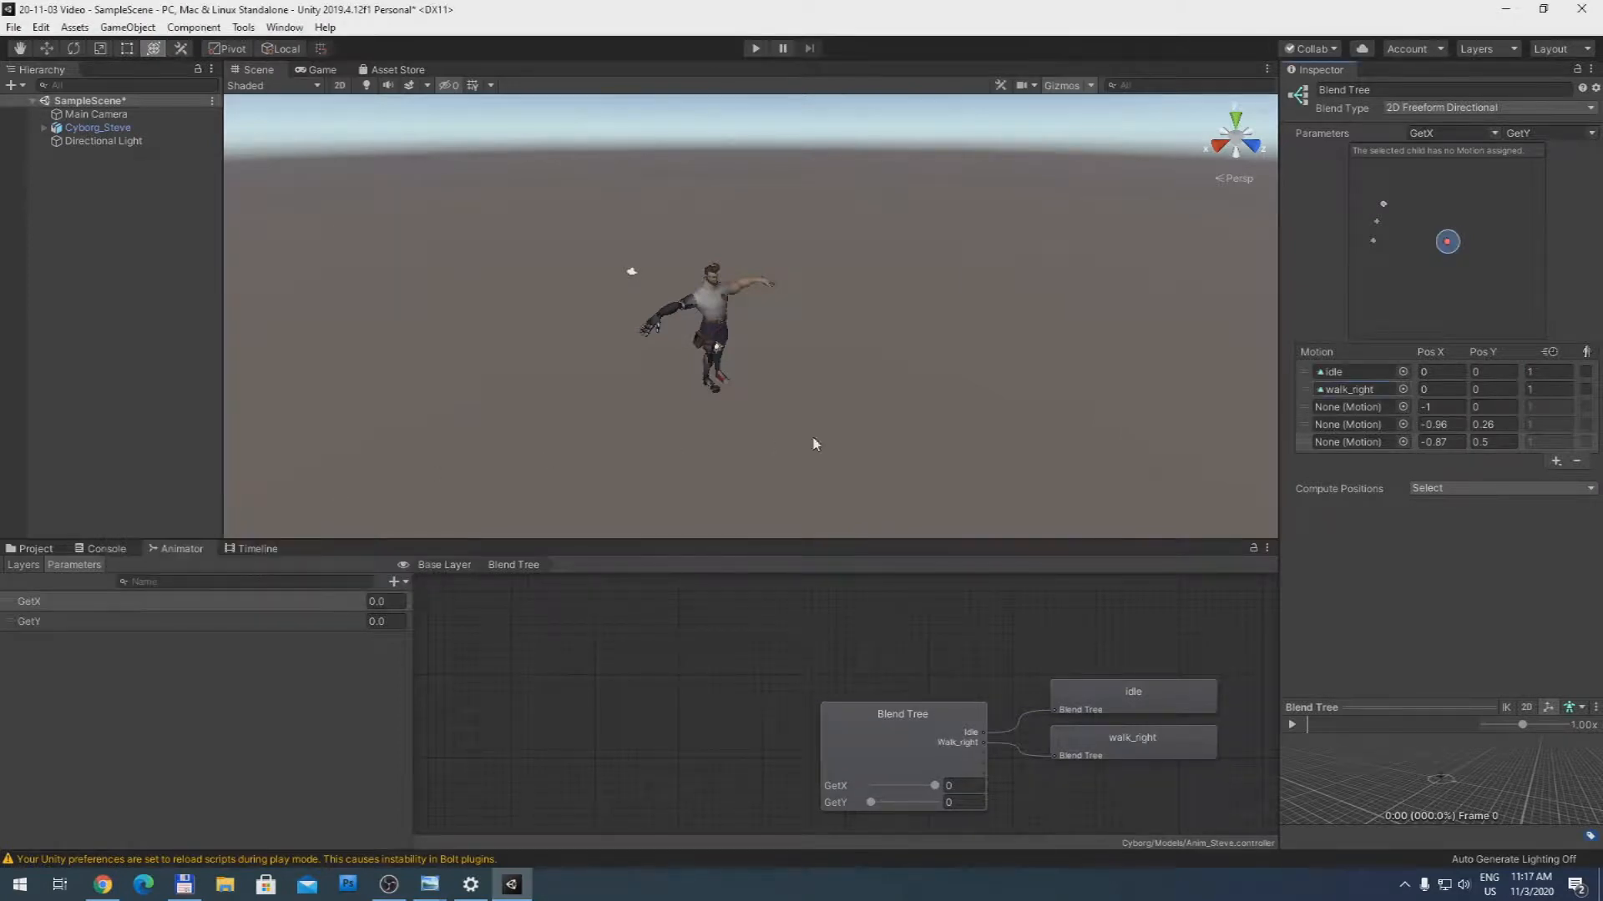
pyautogui.click(1402, 406)
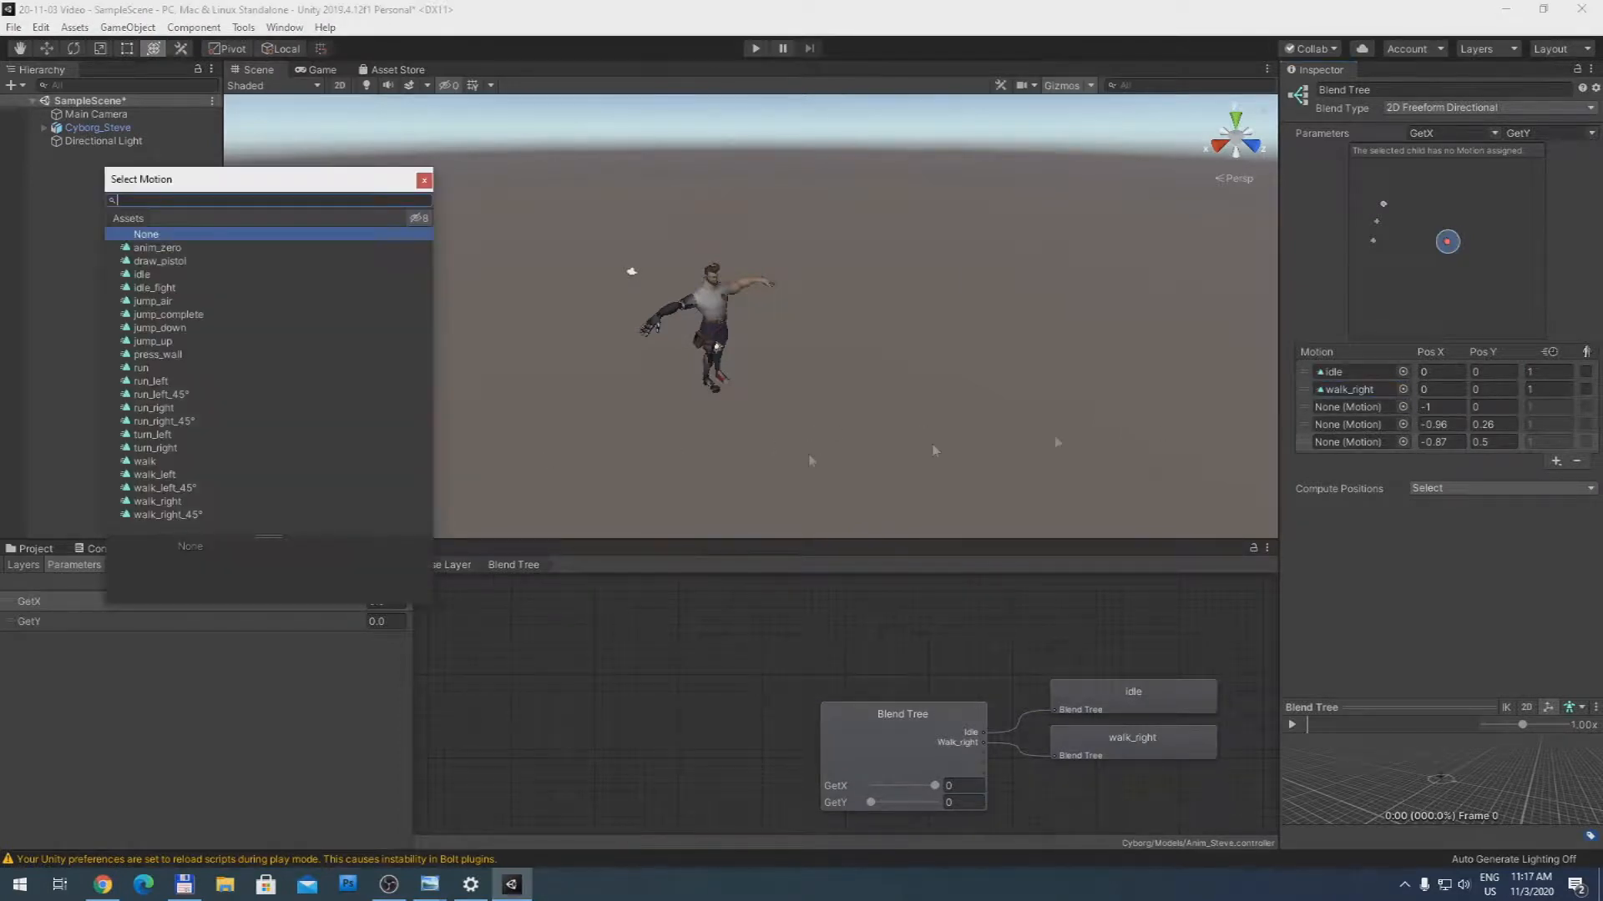
pyautogui.doubleClick(183, 473)
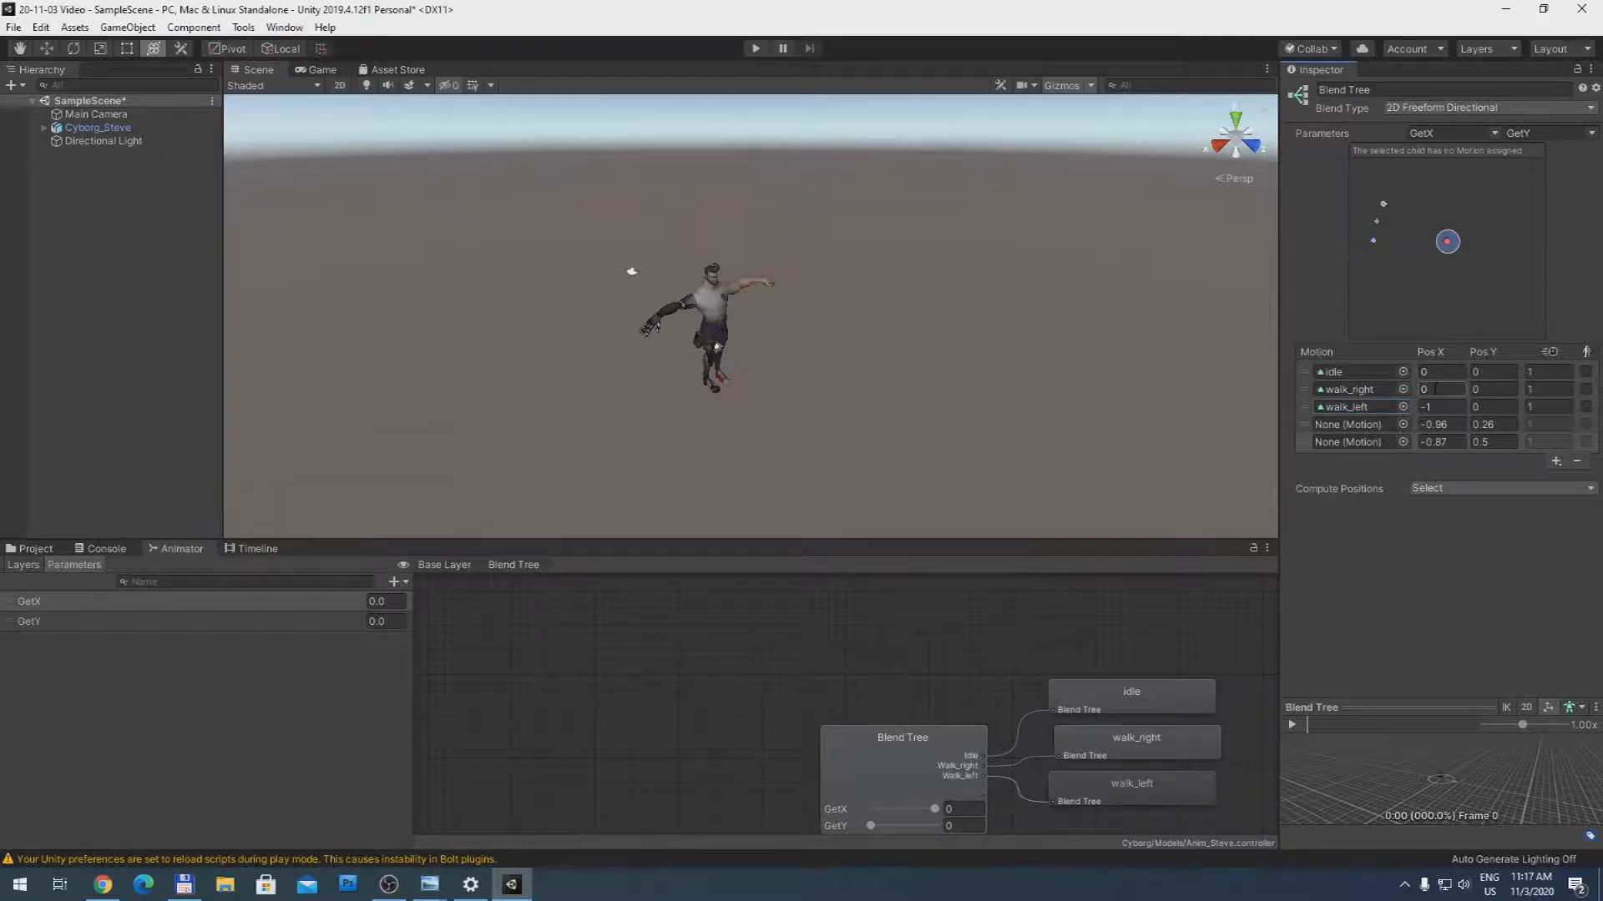
# Step: Set the walk_right motion's X position to 0.5
pyautogui.click(1435, 389)
pyautogui.press('Tab')
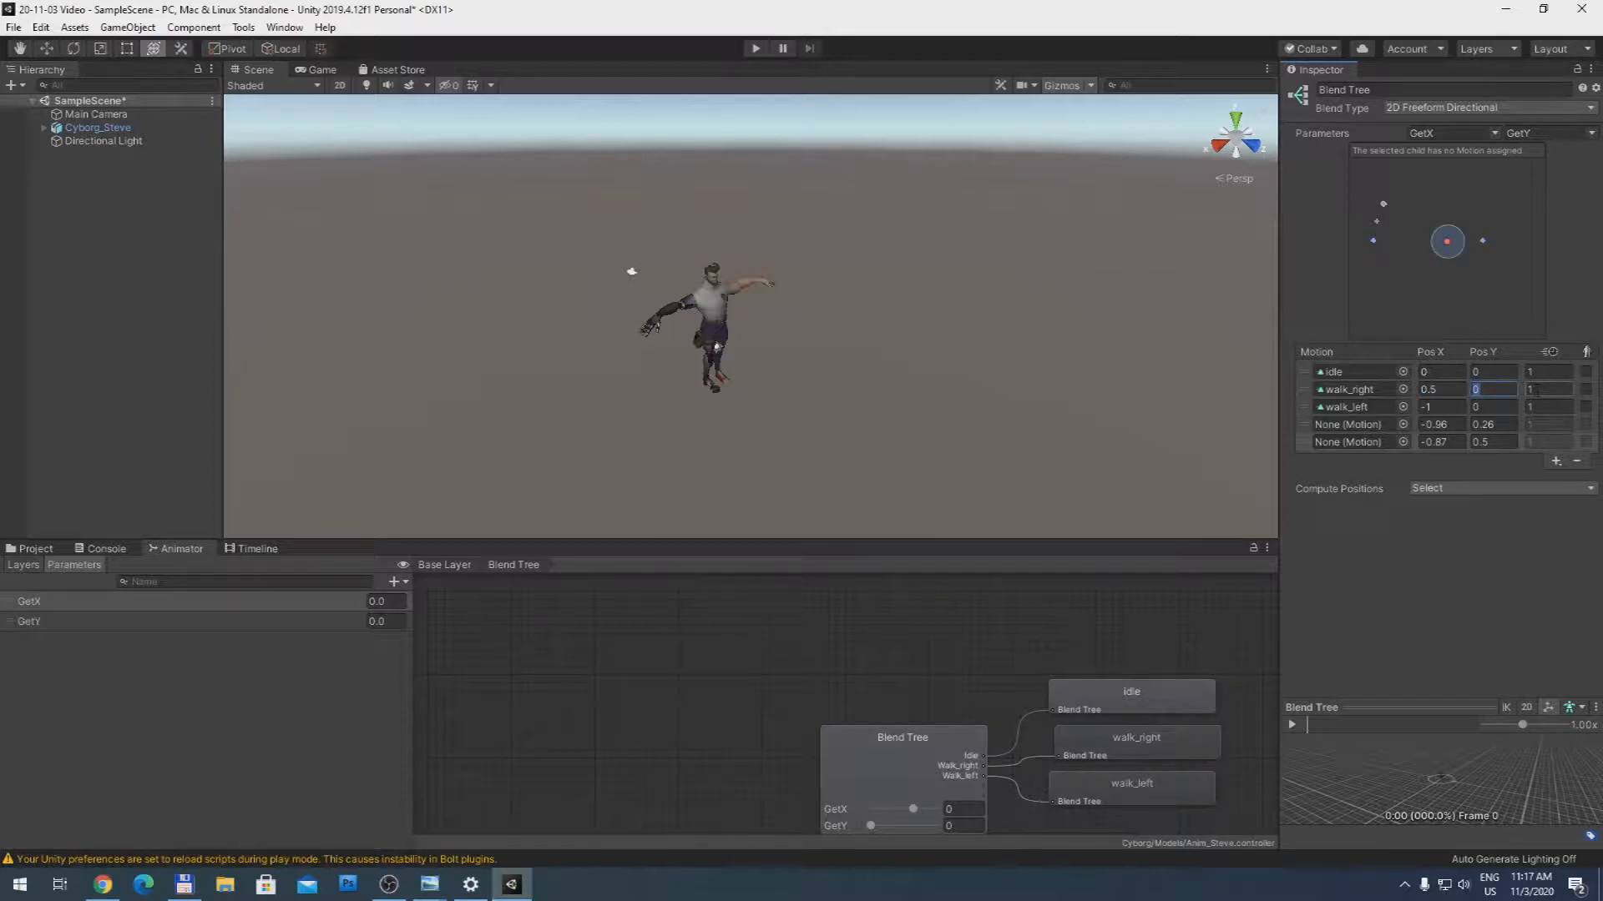
pyautogui.press('Tab')
# Step: Set the walk_left motion's X position to -0.5 and its speed to -1
pyautogui.click(1437, 406)
pyautogui.write('-0.5')
pyautogui.click(1485, 407)
pyautogui.press('Tab')
pyautogui.write('-1')
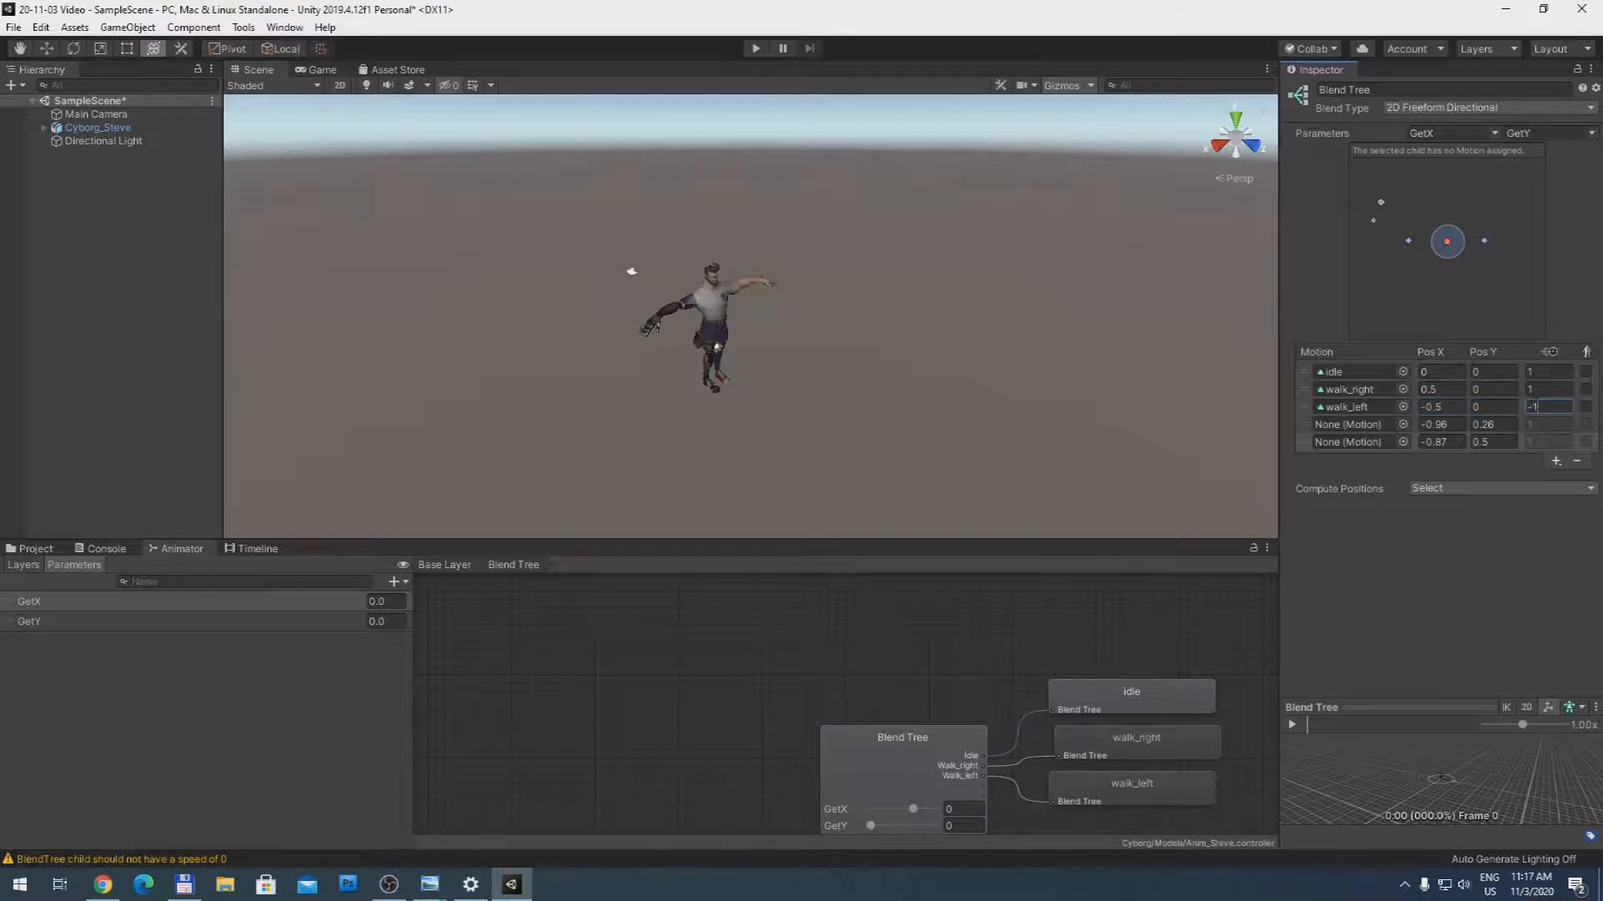
# Step: Set the walk_left motion's speed to 1
pyautogui.click(1506, 408)
pyautogui.click(1541, 408)
pyautogui.write('1')
pyautogui.click(1550, 388)
pyautogui.click(1550, 407)
# Step: Assign the walk clip to both the fourth and fifth motion fields of the Blend Tree
pyautogui.click(1403, 424)
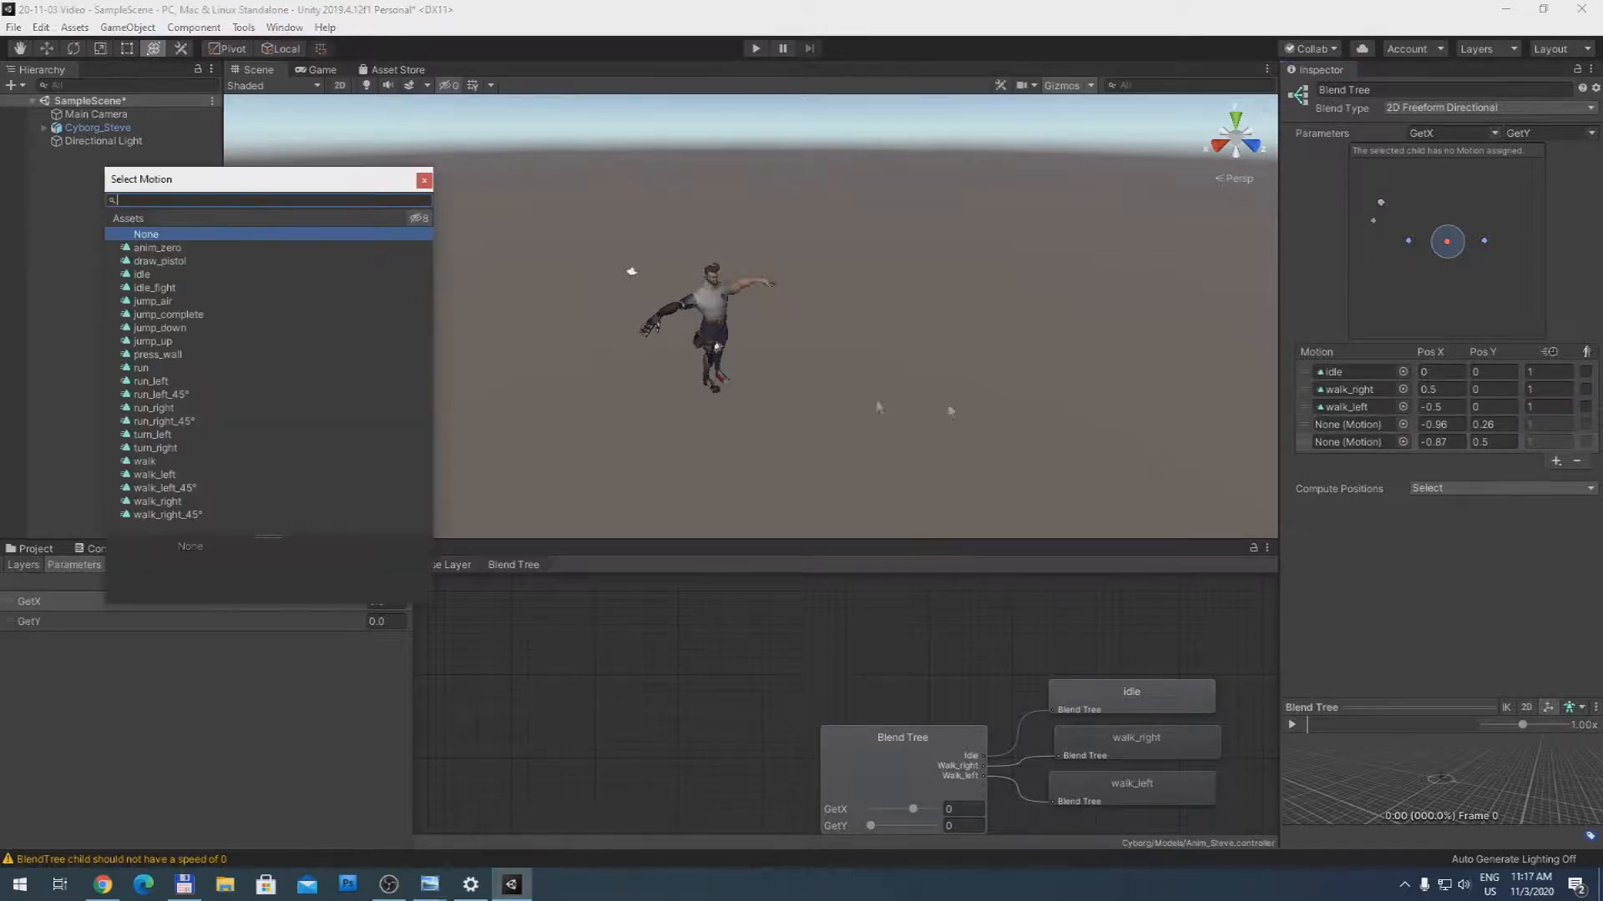
pyautogui.click(271, 358)
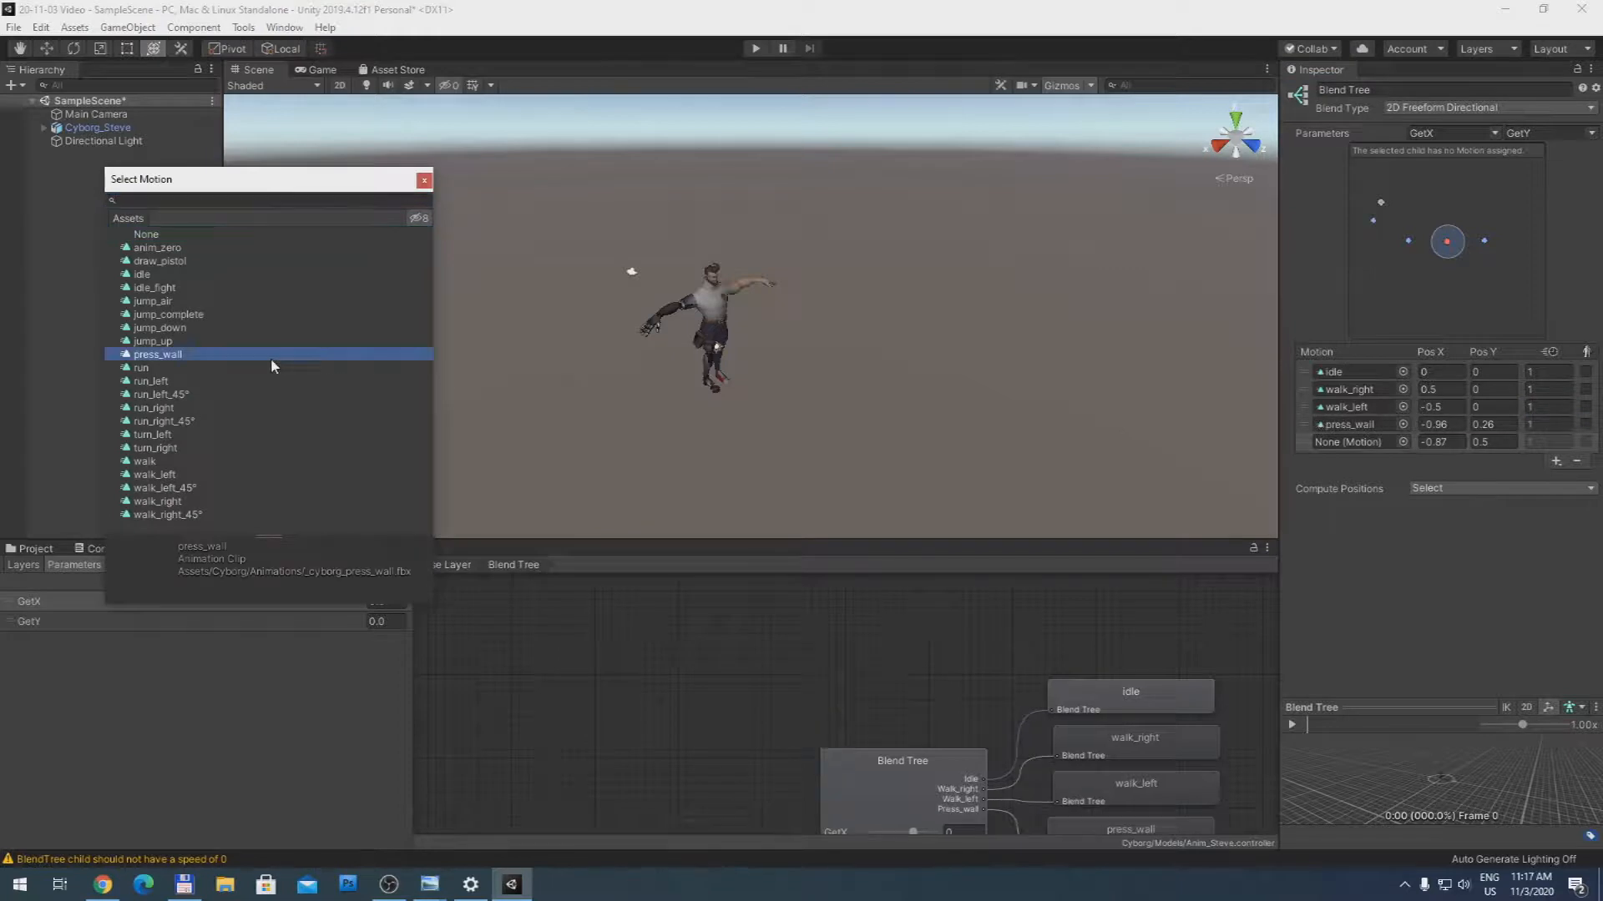
pyautogui.doubleClick(212, 461)
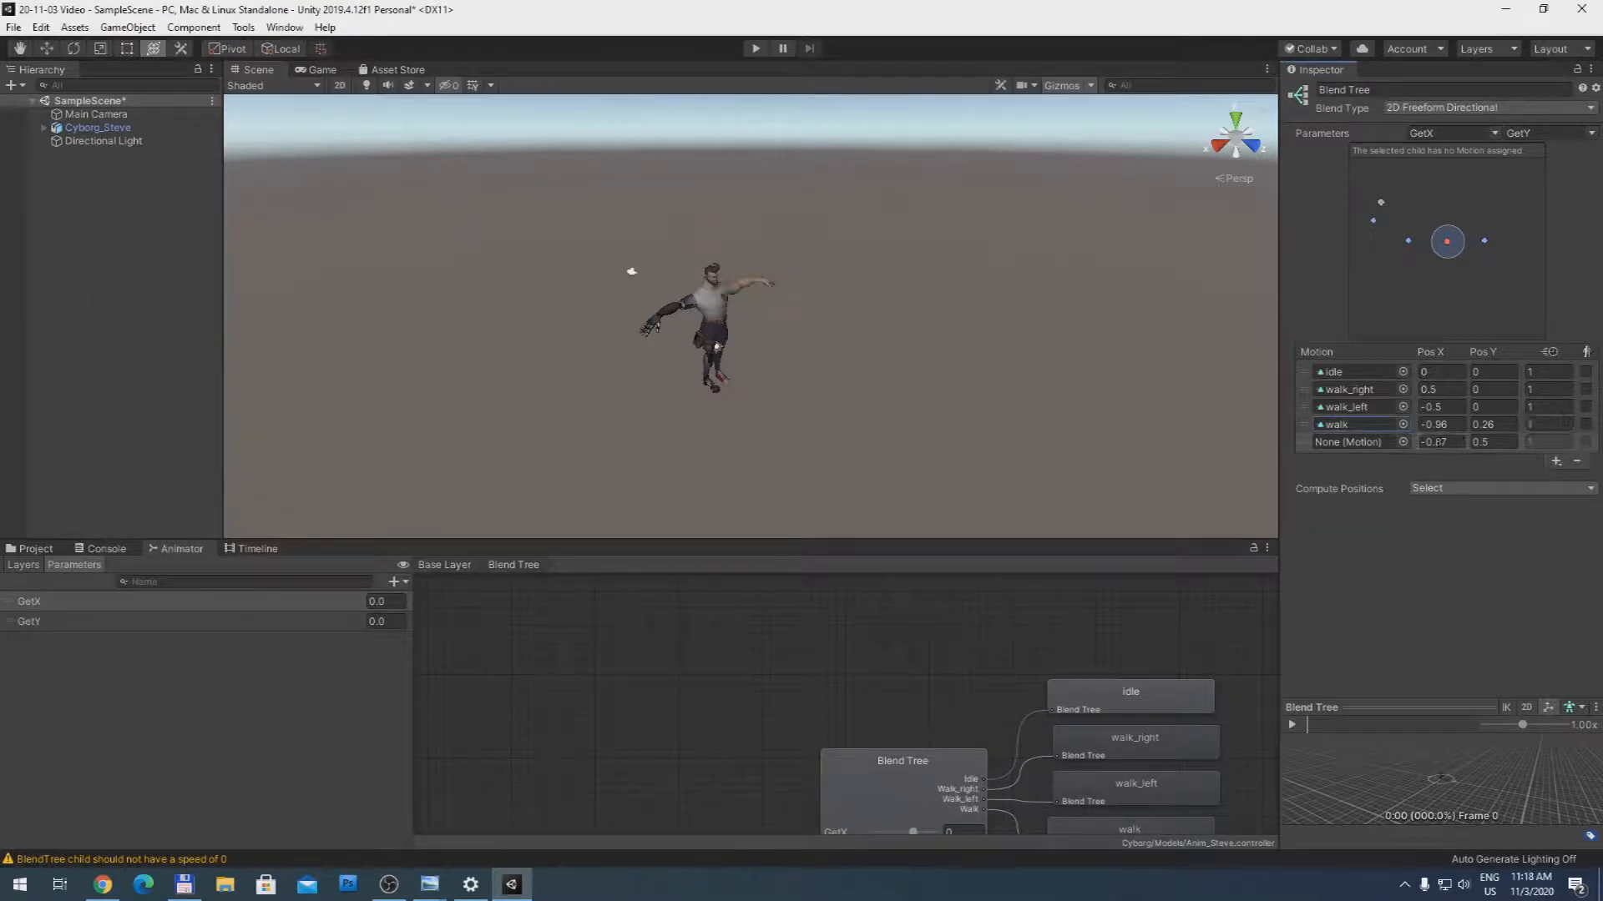
pyautogui.click(1403, 425)
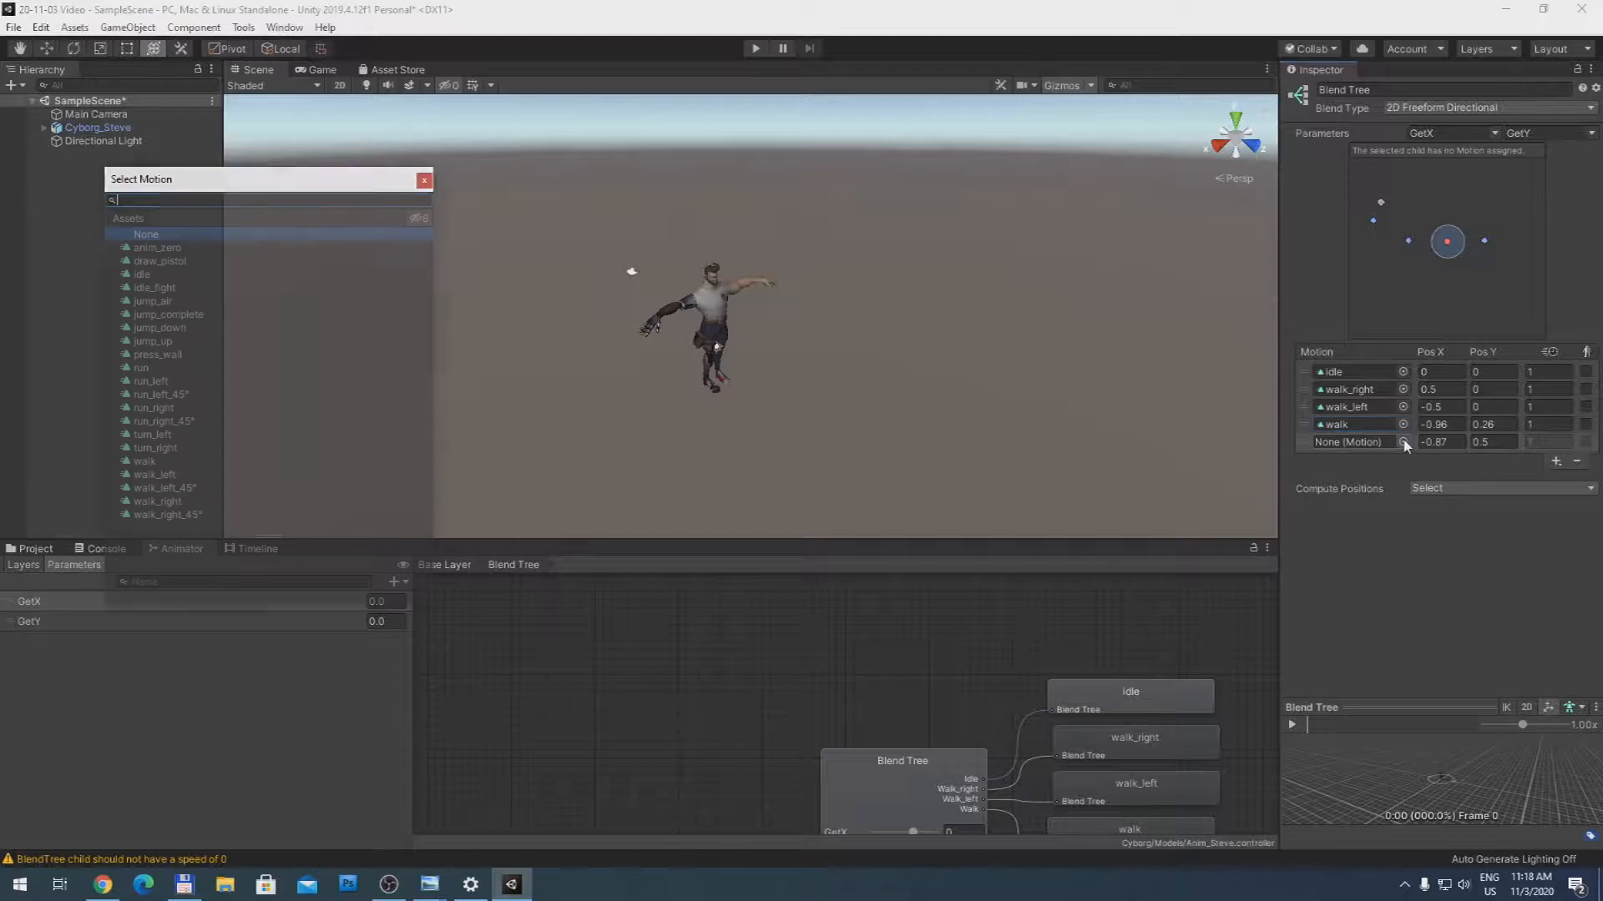
pyautogui.doubleClick(194, 459)
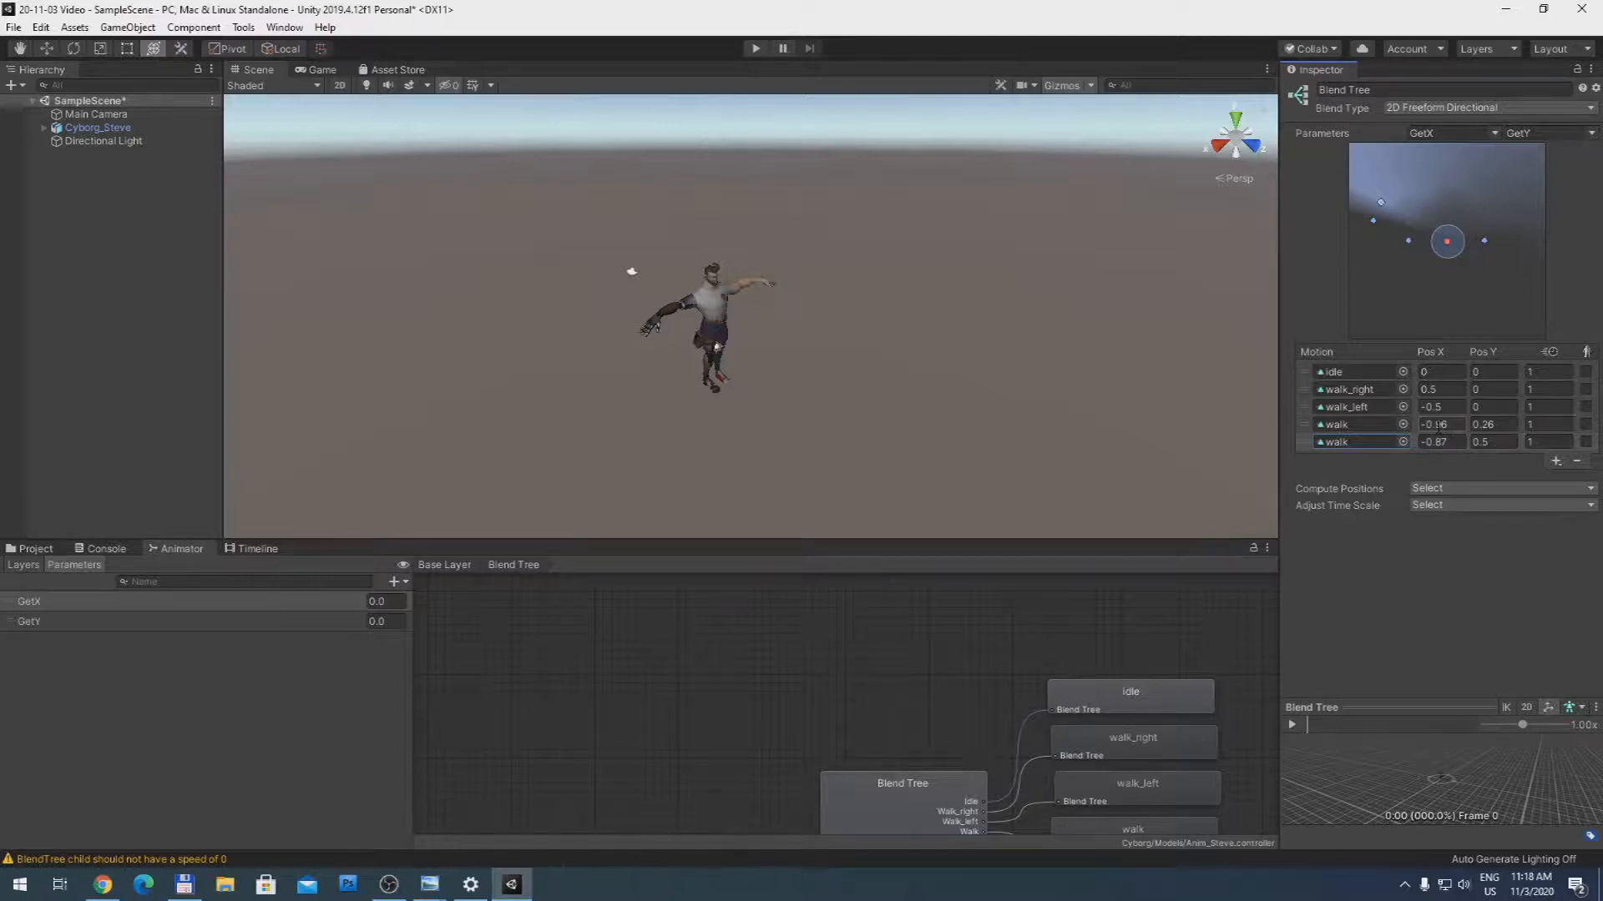
# Step: Set the first walk motion's position to X 0 and Y 0.5
pyautogui.click(1437, 425)
pyautogui.write('0.0')
pyautogui.press('BackSpace')
pyautogui.press('BackSpace')
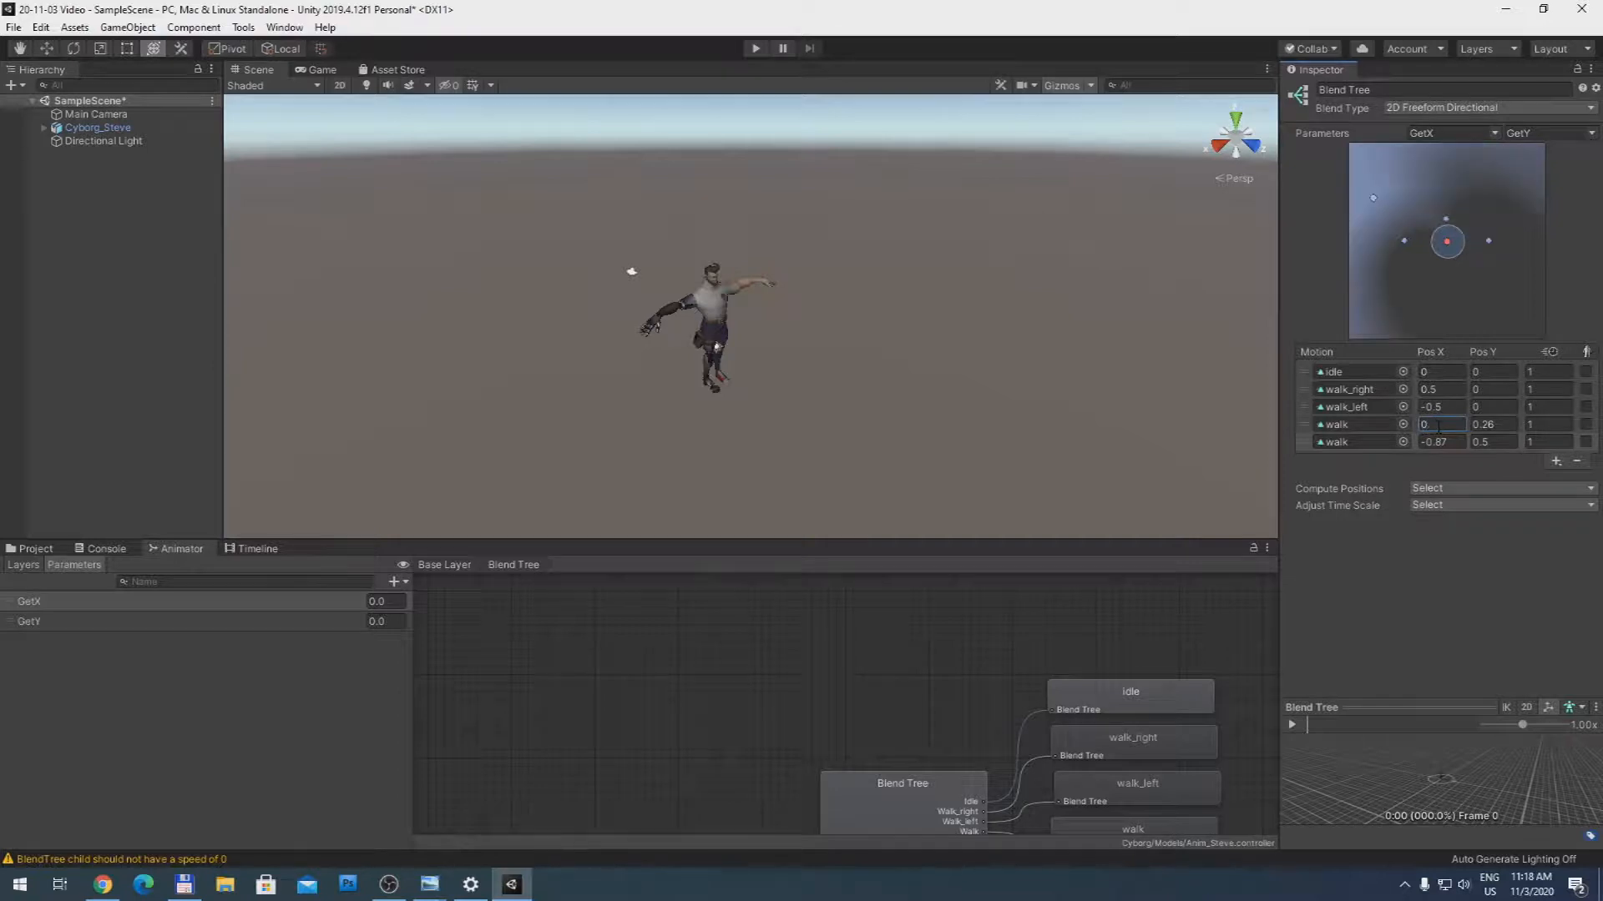
pyautogui.press('Tab')
pyautogui.write('0.5')
# Step: Set the second walk motion's position to X 0, Y -0.5 and its speed to -1
pyautogui.click(1492, 443)
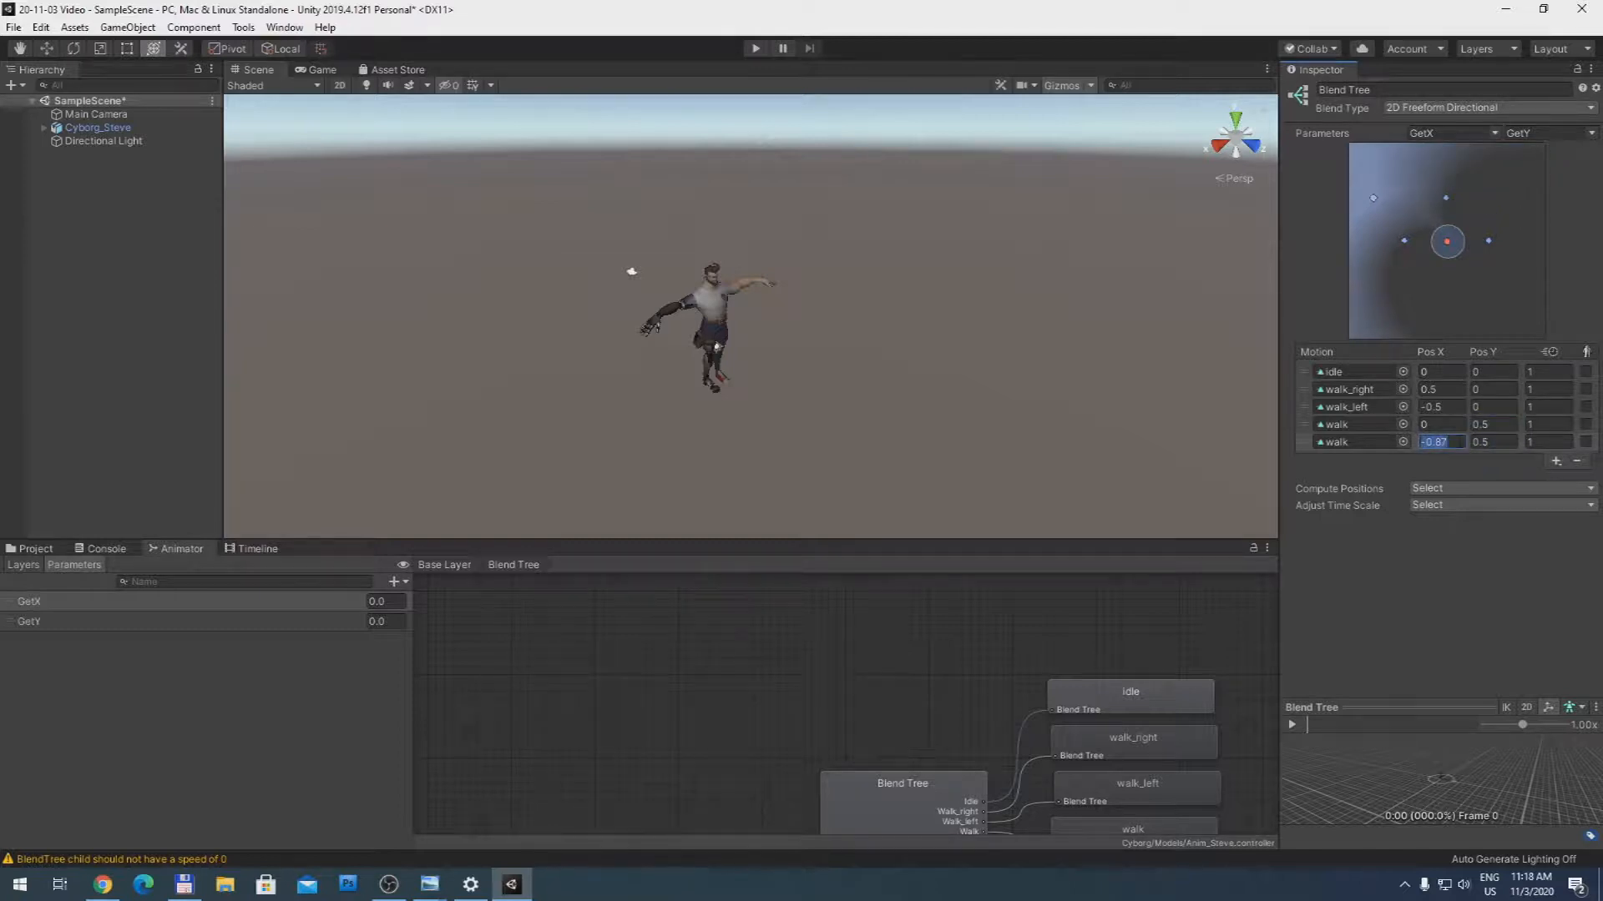
pyautogui.write('0')
pyautogui.click(1478, 442)
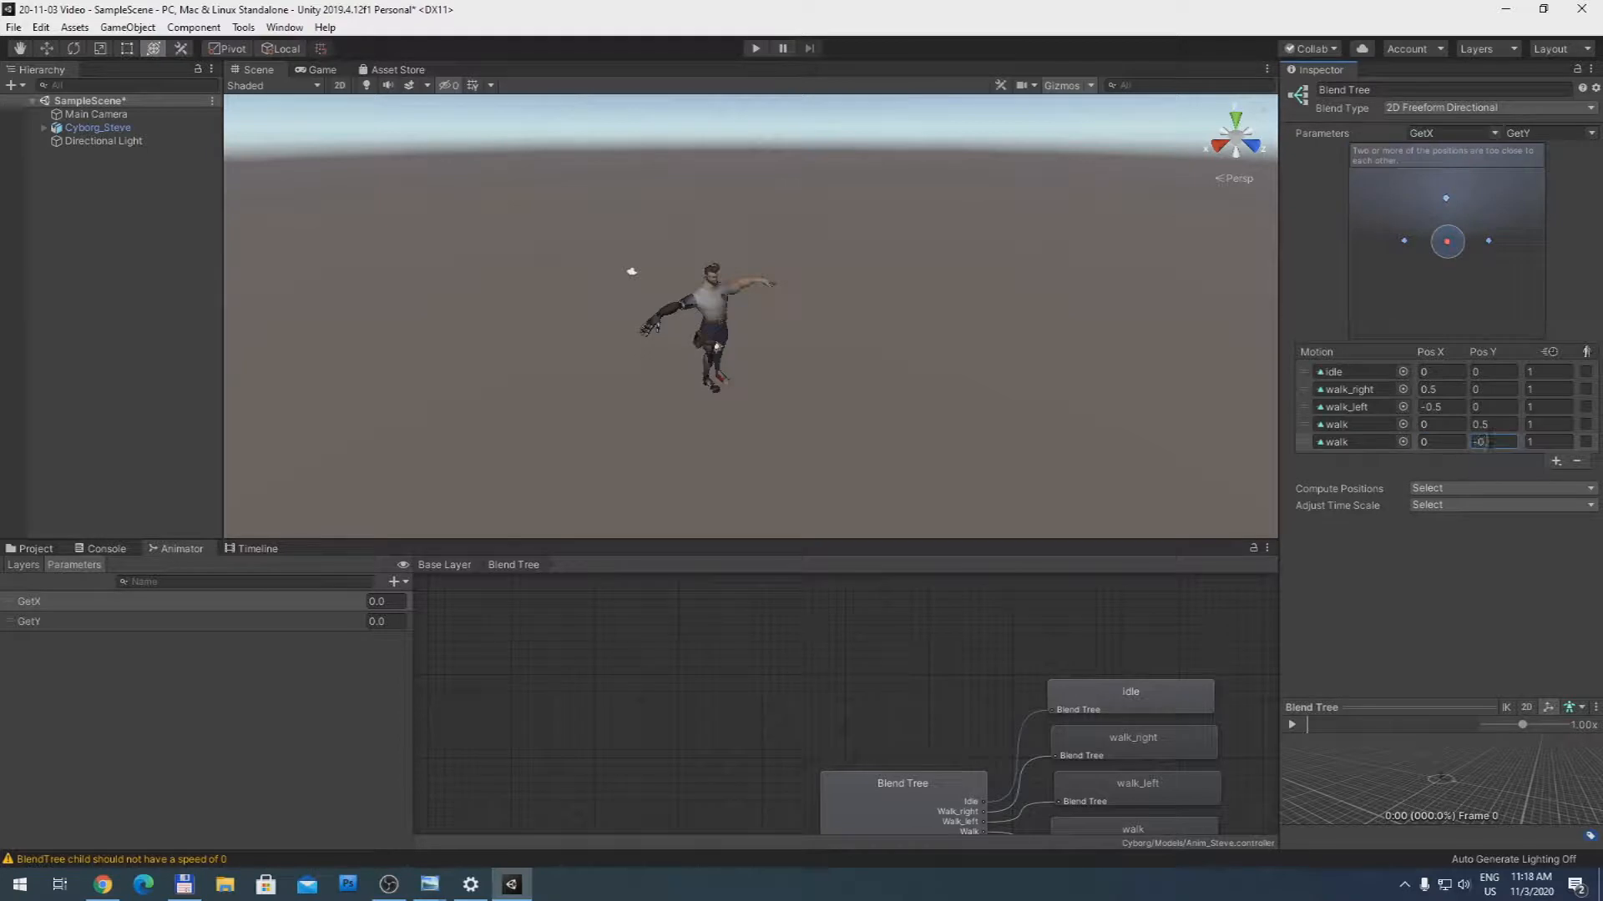
pyautogui.click(1531, 443)
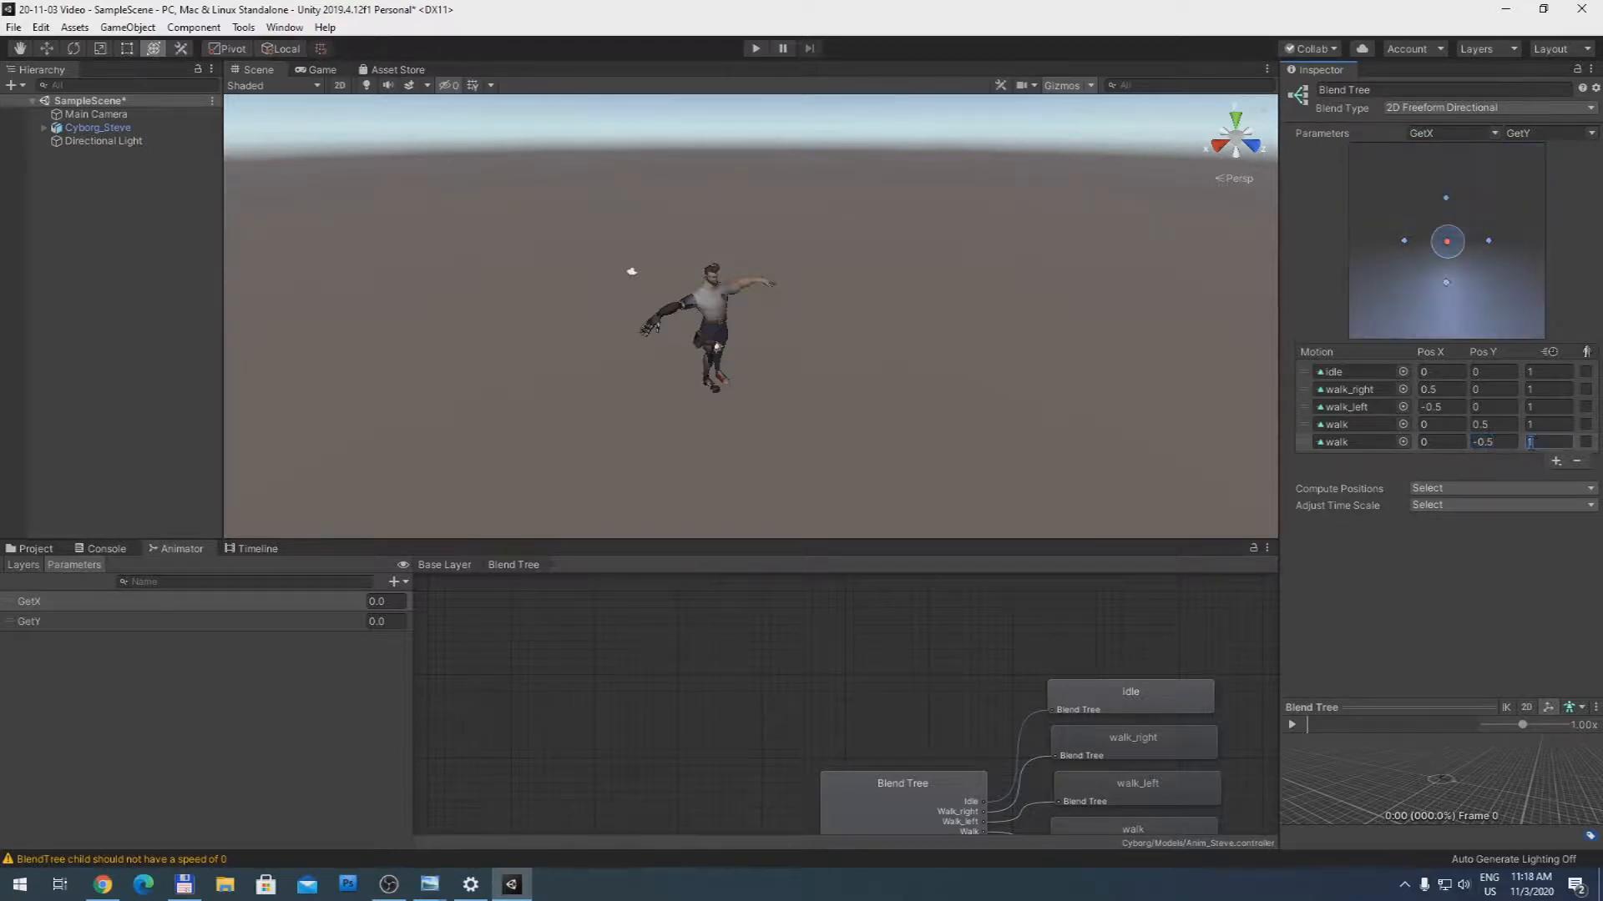
pyautogui.click(1536, 424)
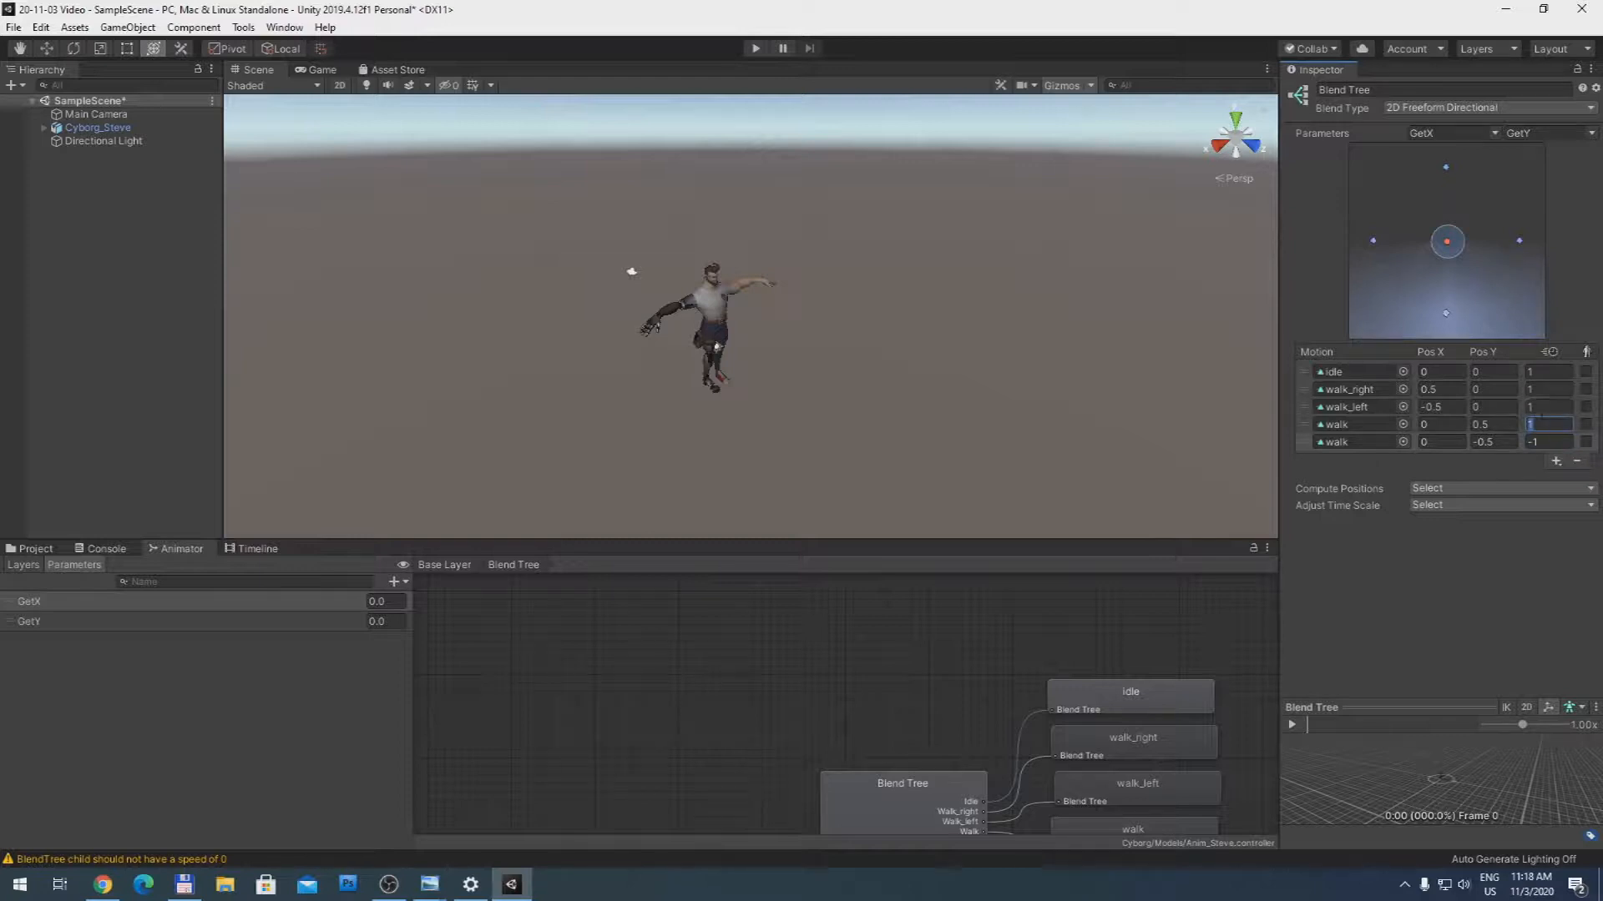
pyautogui.click(1551, 373)
# Step: Preview the Blend Tree animation while moving the blend point from the centre towards the lower walk motion
pyautogui.moveTo(1451, 248)
pyautogui.mouseDown()
pyautogui.moveTo(1449, 191)
pyautogui.moveTo(1476, 232)
pyautogui.moveTo(1435, 244)
pyautogui.mouseUp()
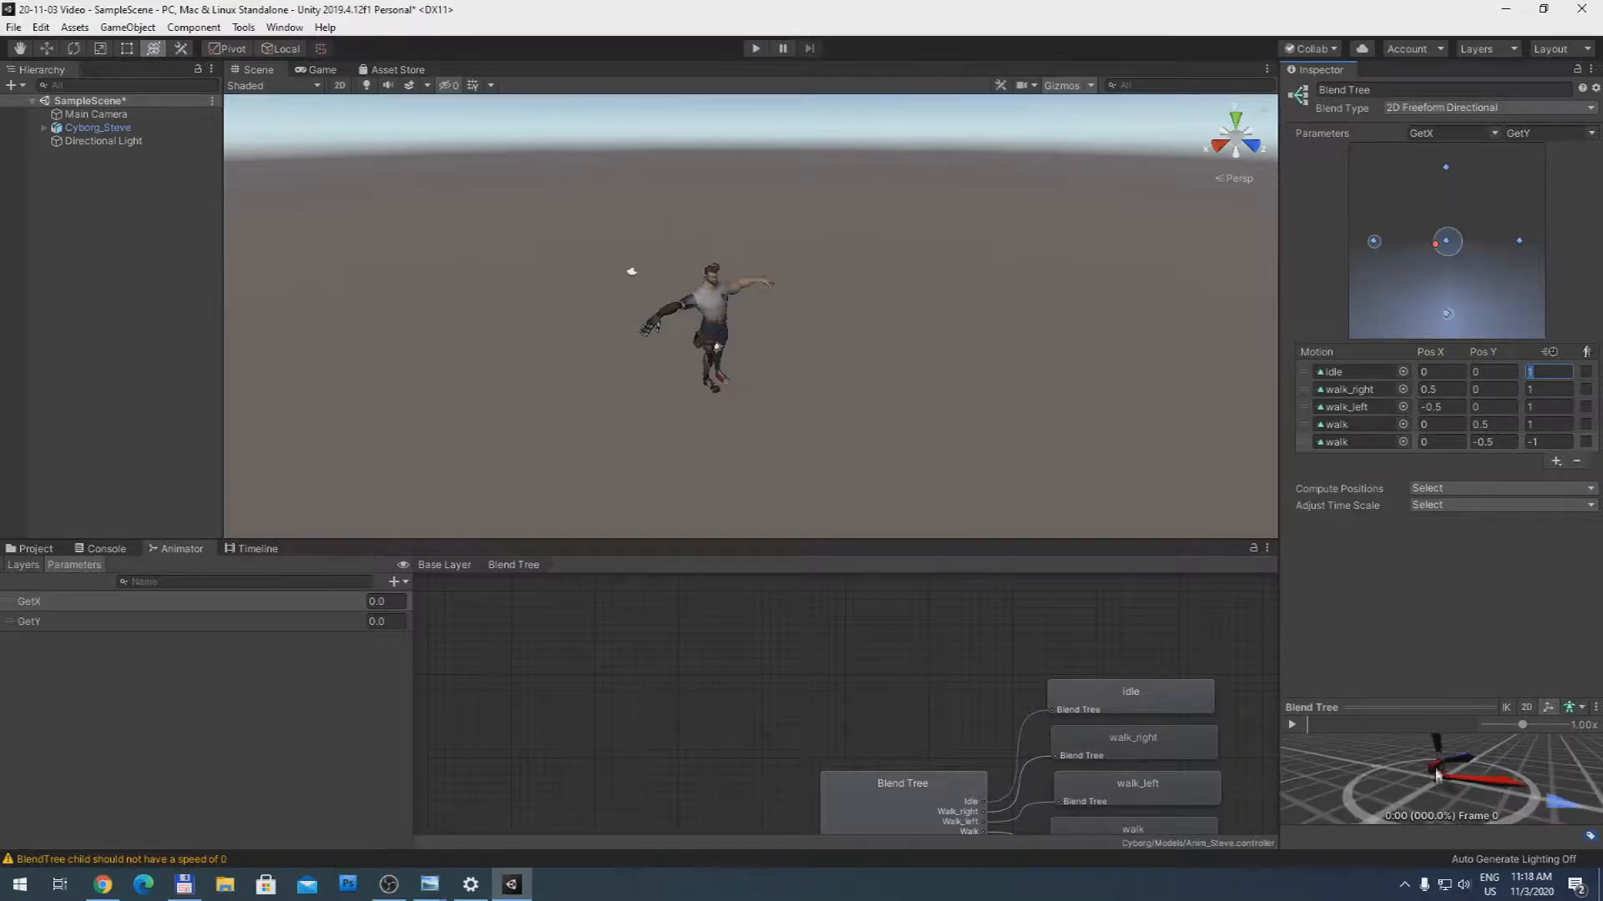
pyautogui.click(1291, 725)
pyautogui.moveTo(1438, 249); pyautogui.dragTo(1451, 278)
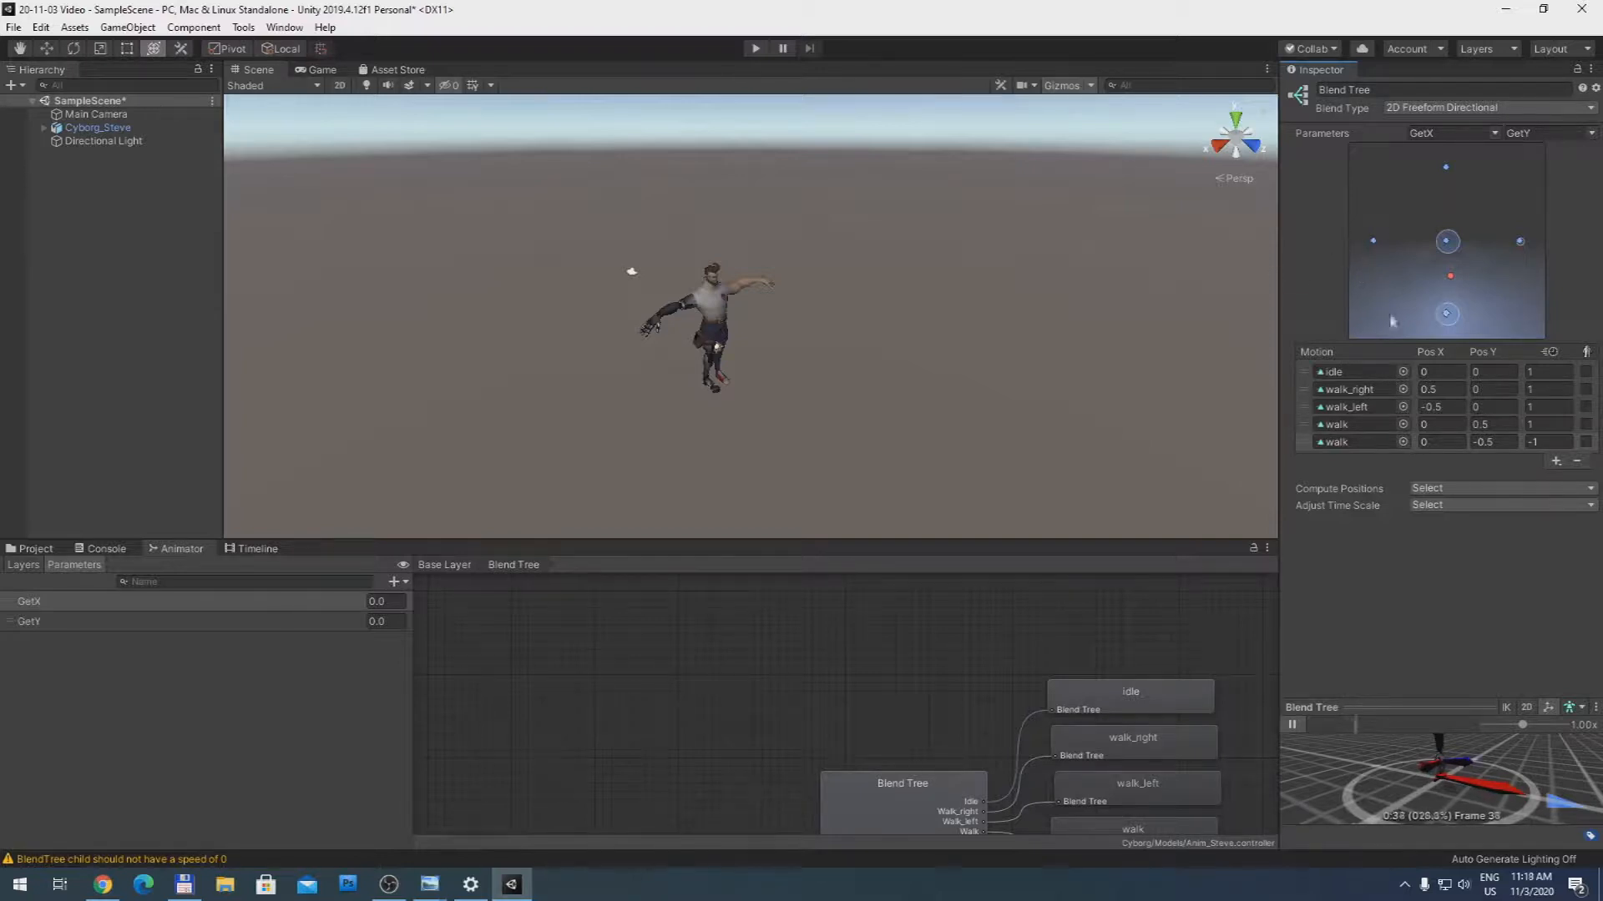
pyautogui.click(1292, 724)
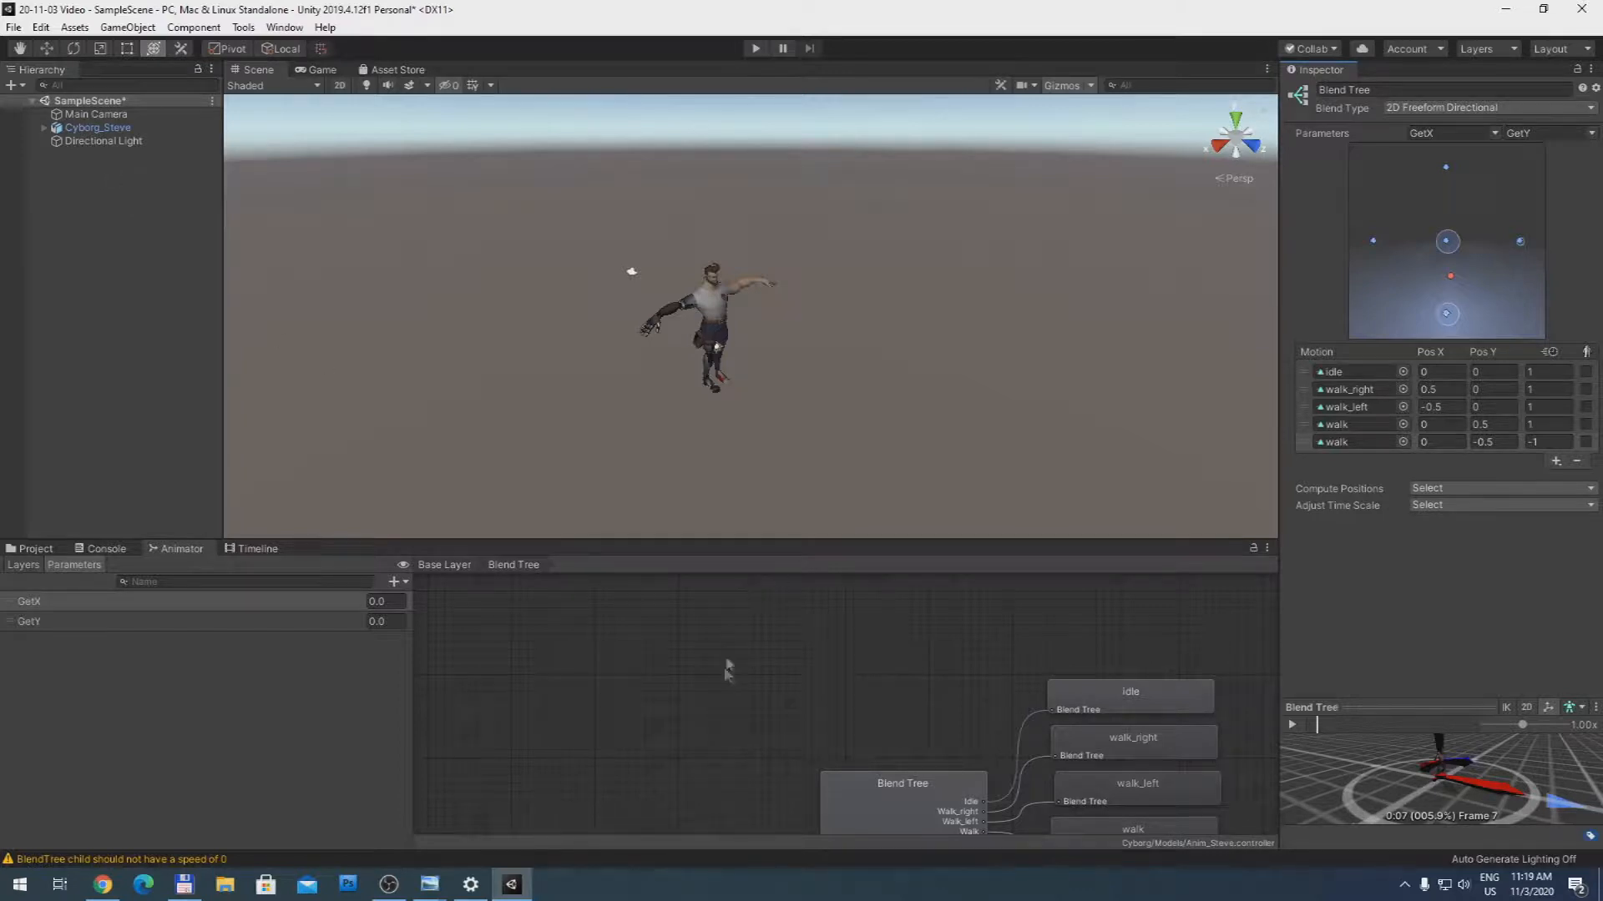
# Step: Run the scene and test the Blend Tree's GetX at 0.5 and -0.5, returning it to 0
pyautogui.click(757, 48)
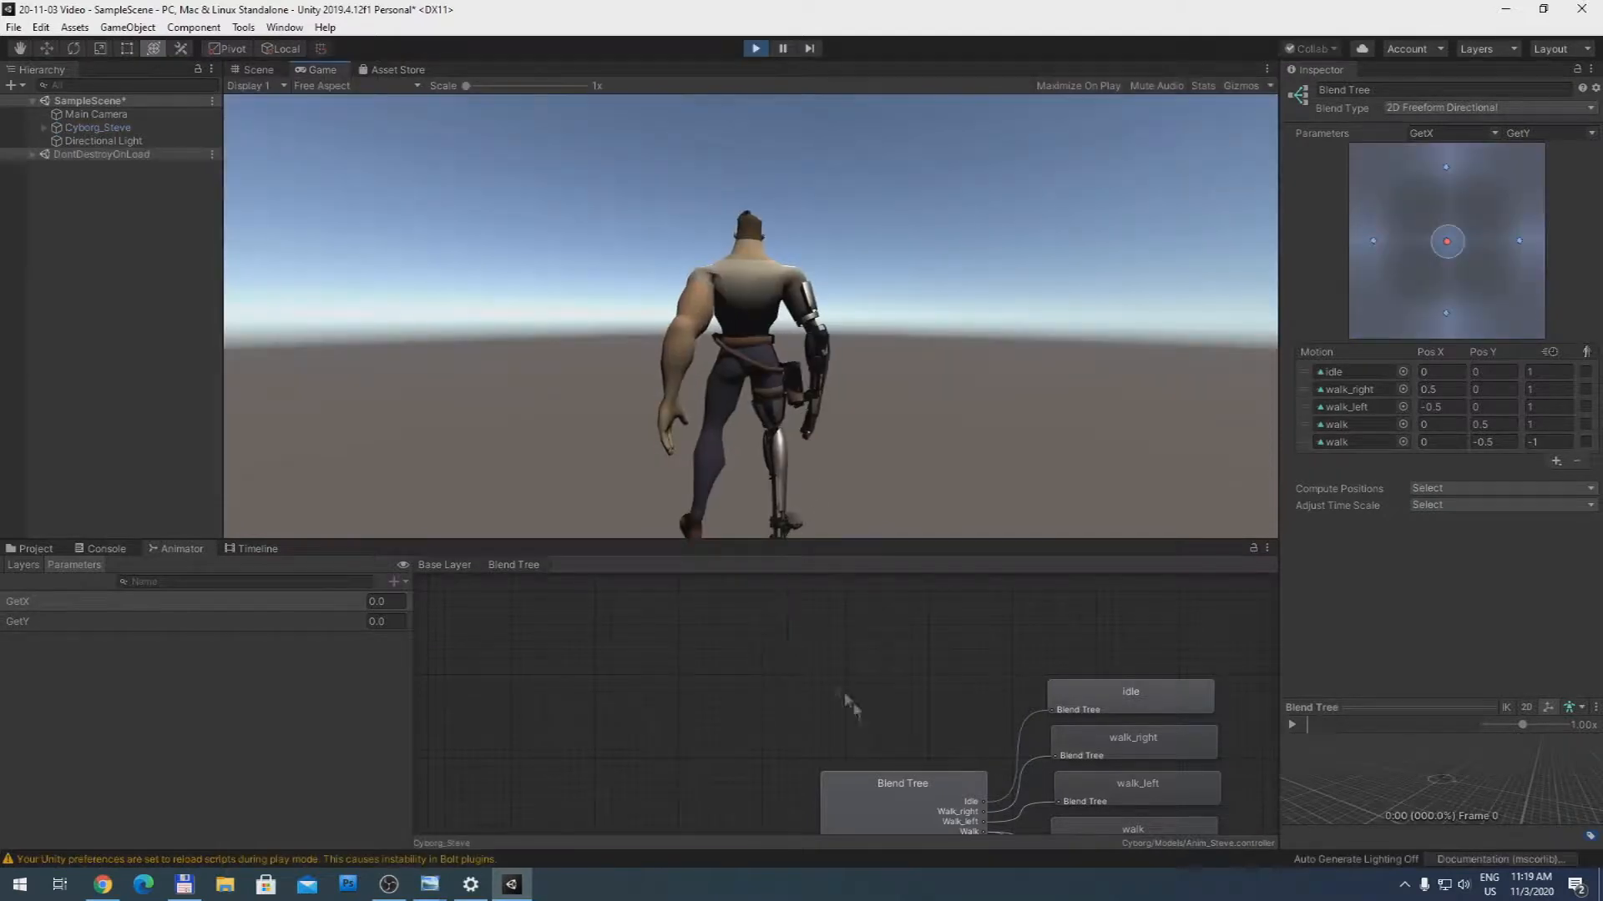
pyautogui.scroll(-2, 935, 708)
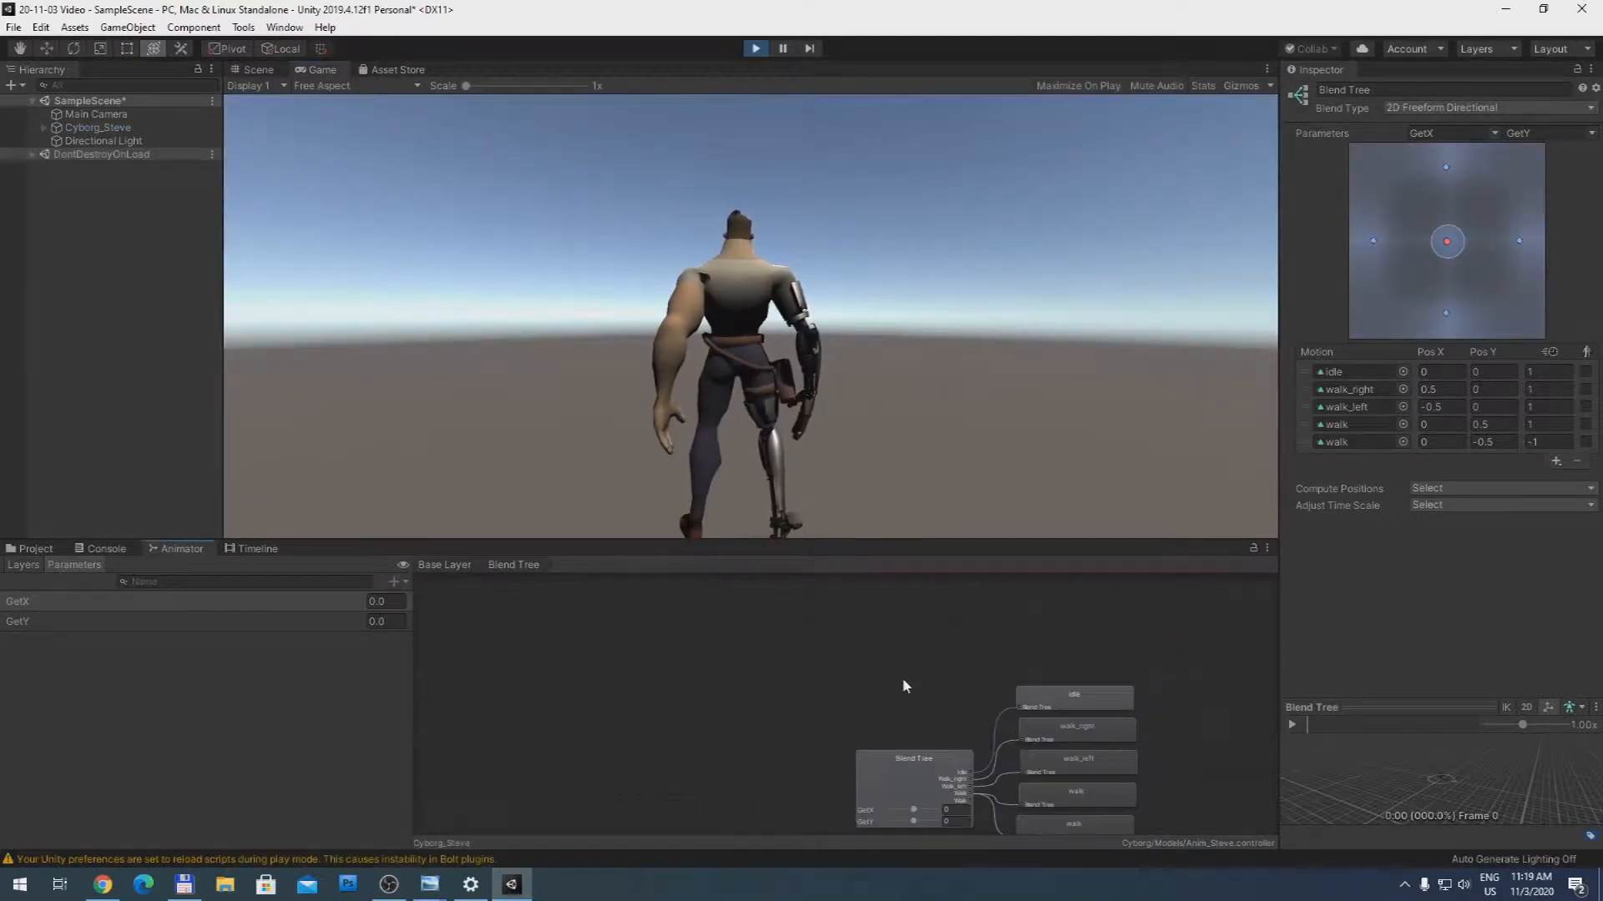
pyautogui.scroll(3, 945, 682)
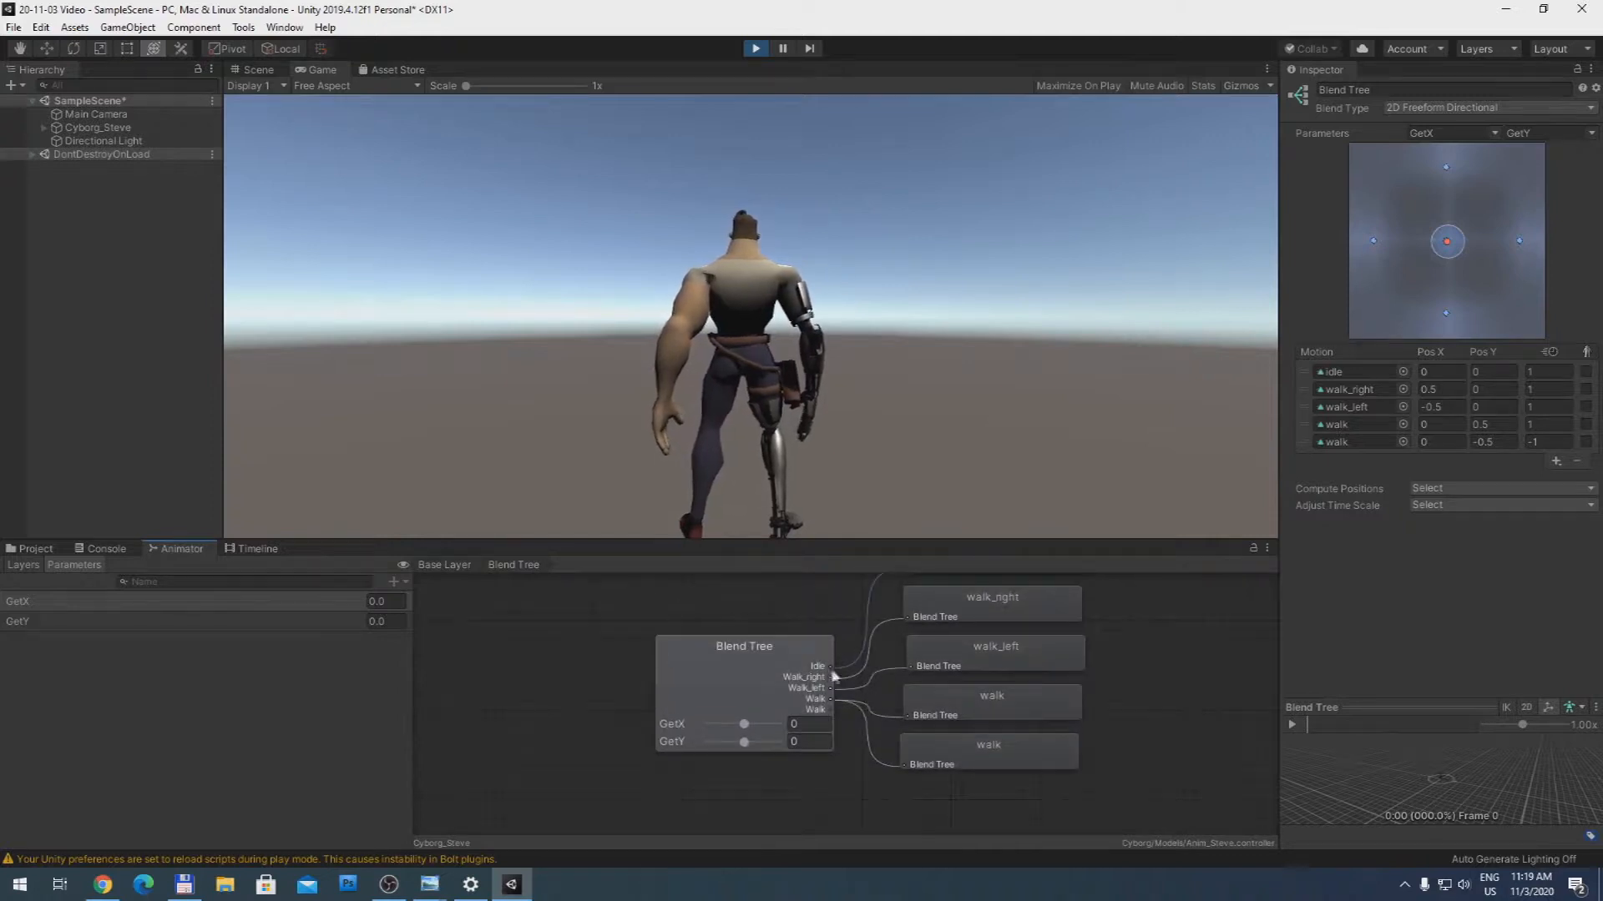
pyautogui.moveTo(744, 724); pyautogui.dragTo(794, 736)
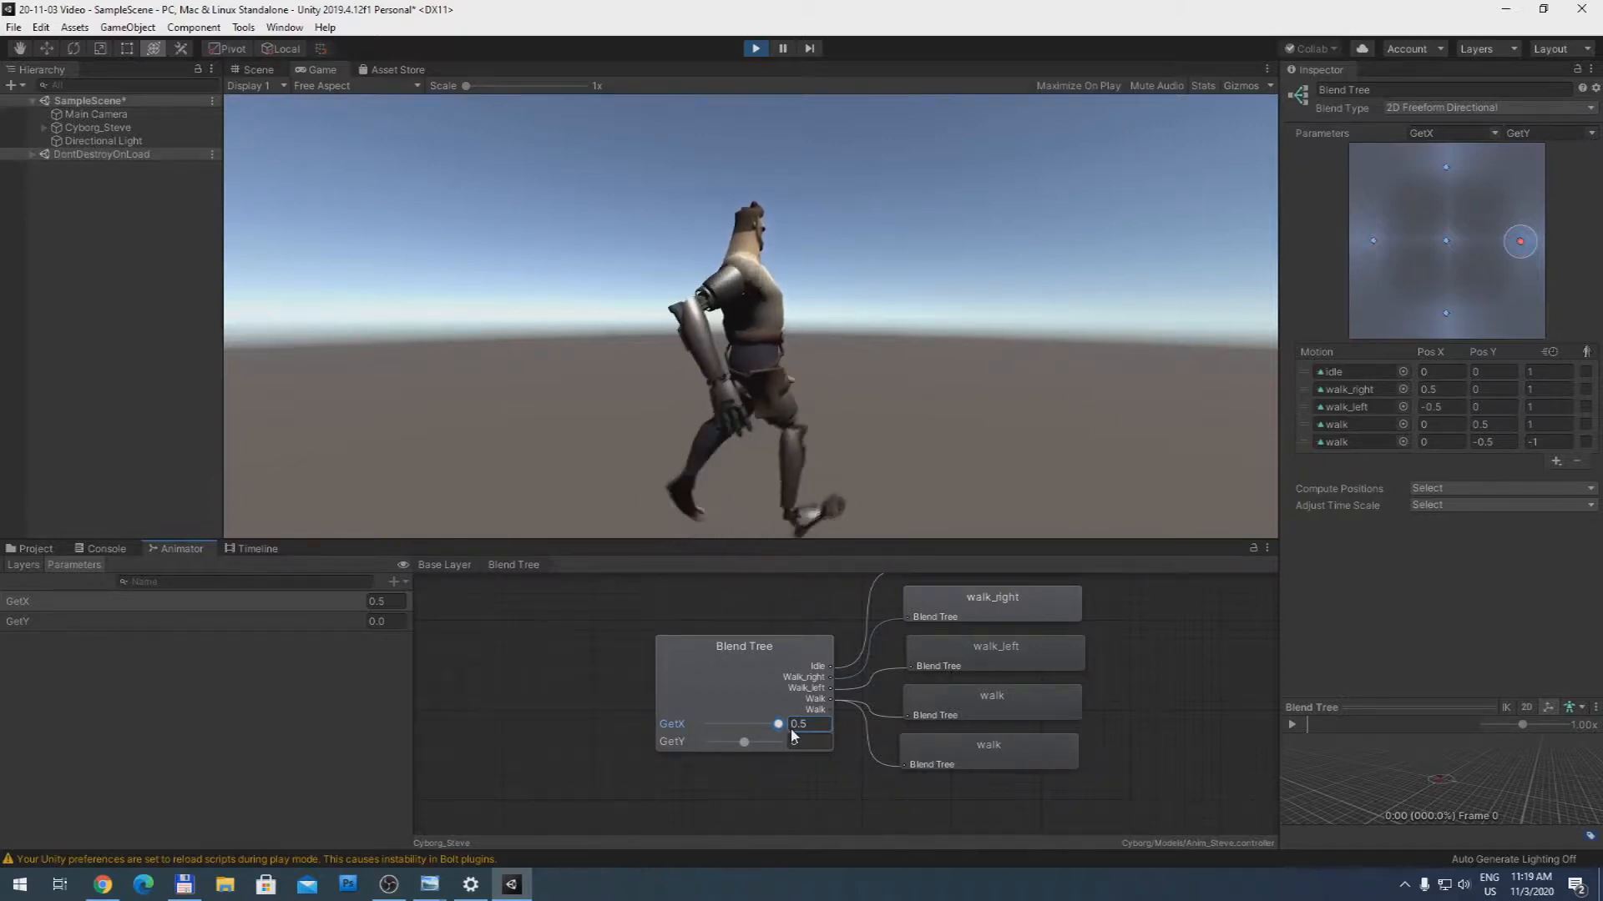
pyautogui.moveTo(778, 725); pyautogui.dragTo(679, 733)
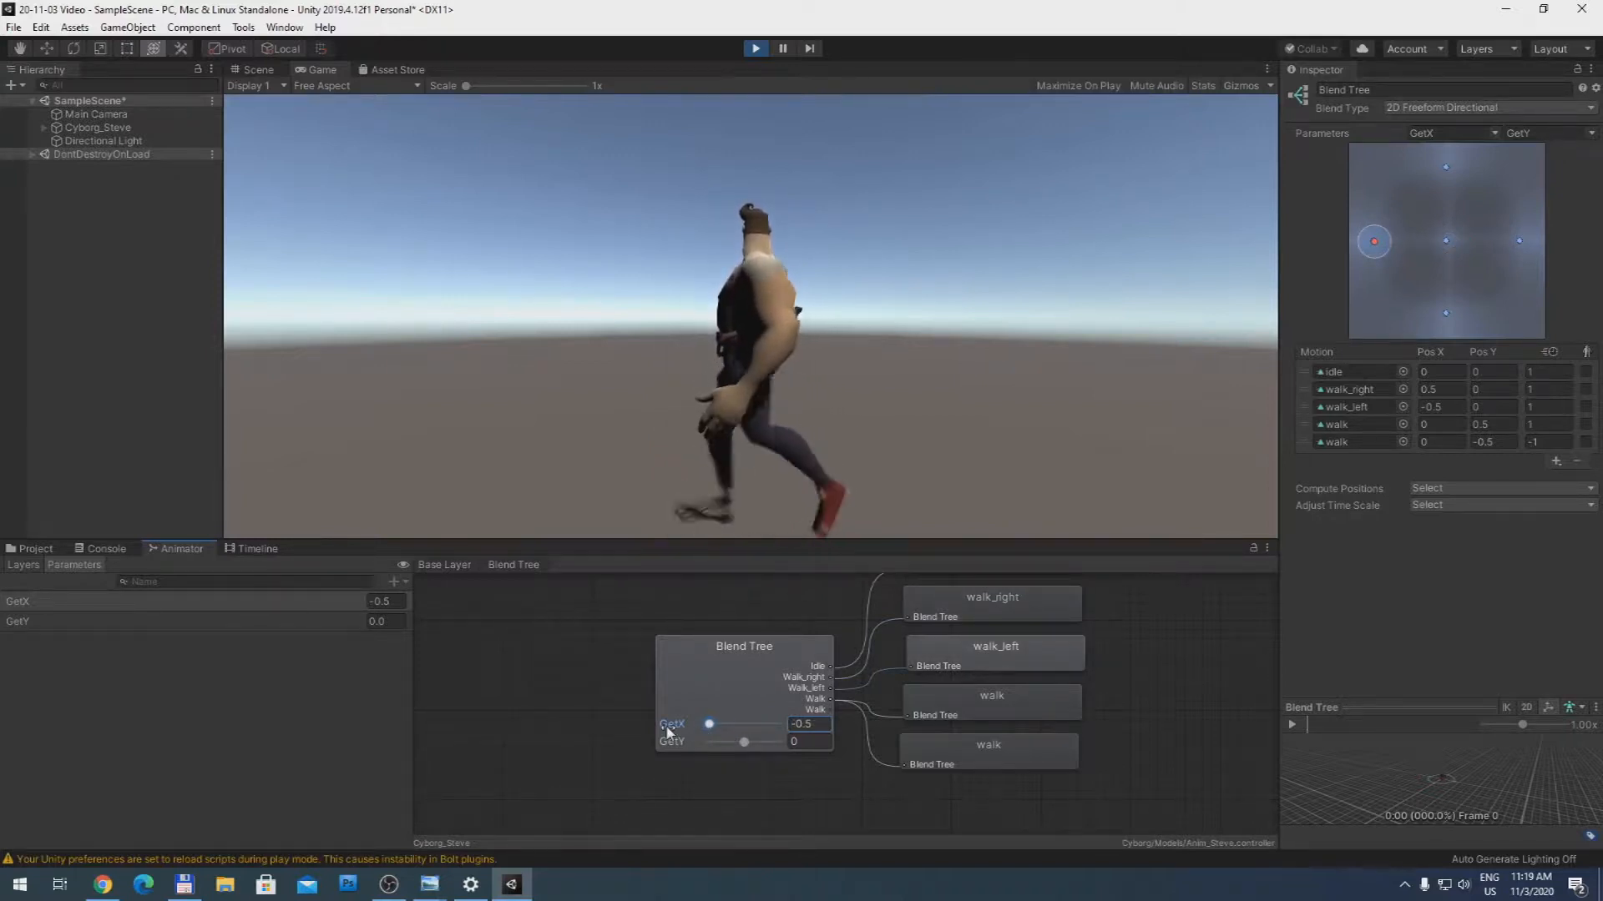
pyautogui.moveTo(708, 723); pyautogui.dragTo(744, 724)
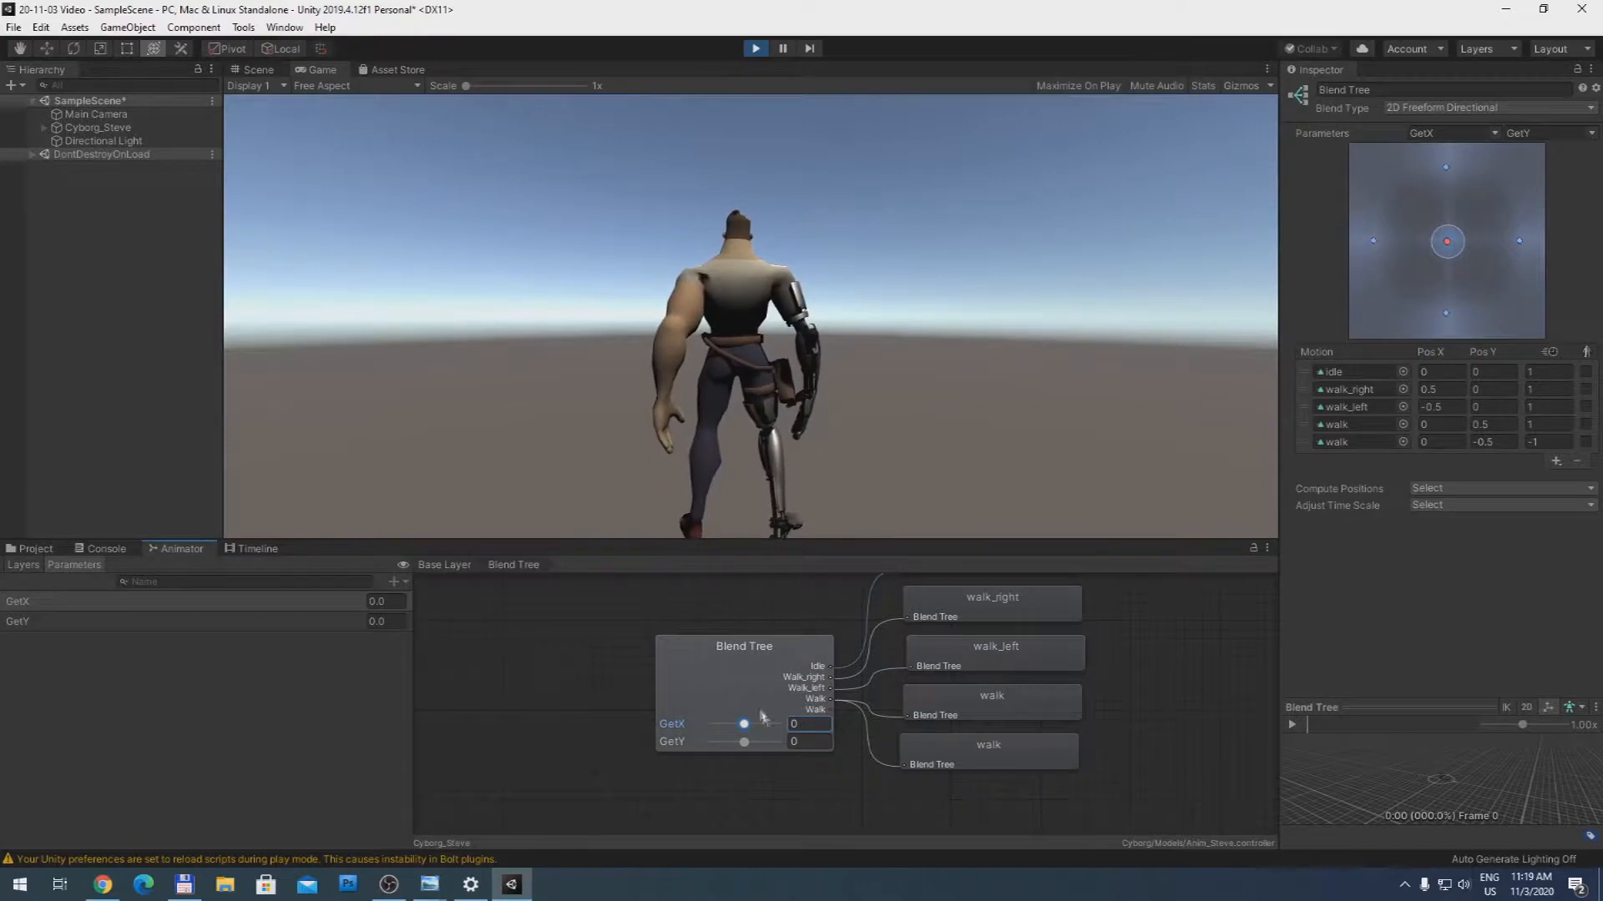
# Step: Test the Blend Tree's GetY at 0.5 and -0.5, return it to 0, and leave Play mode
pyautogui.moveTo(751, 745); pyautogui.dragTo(810, 749)
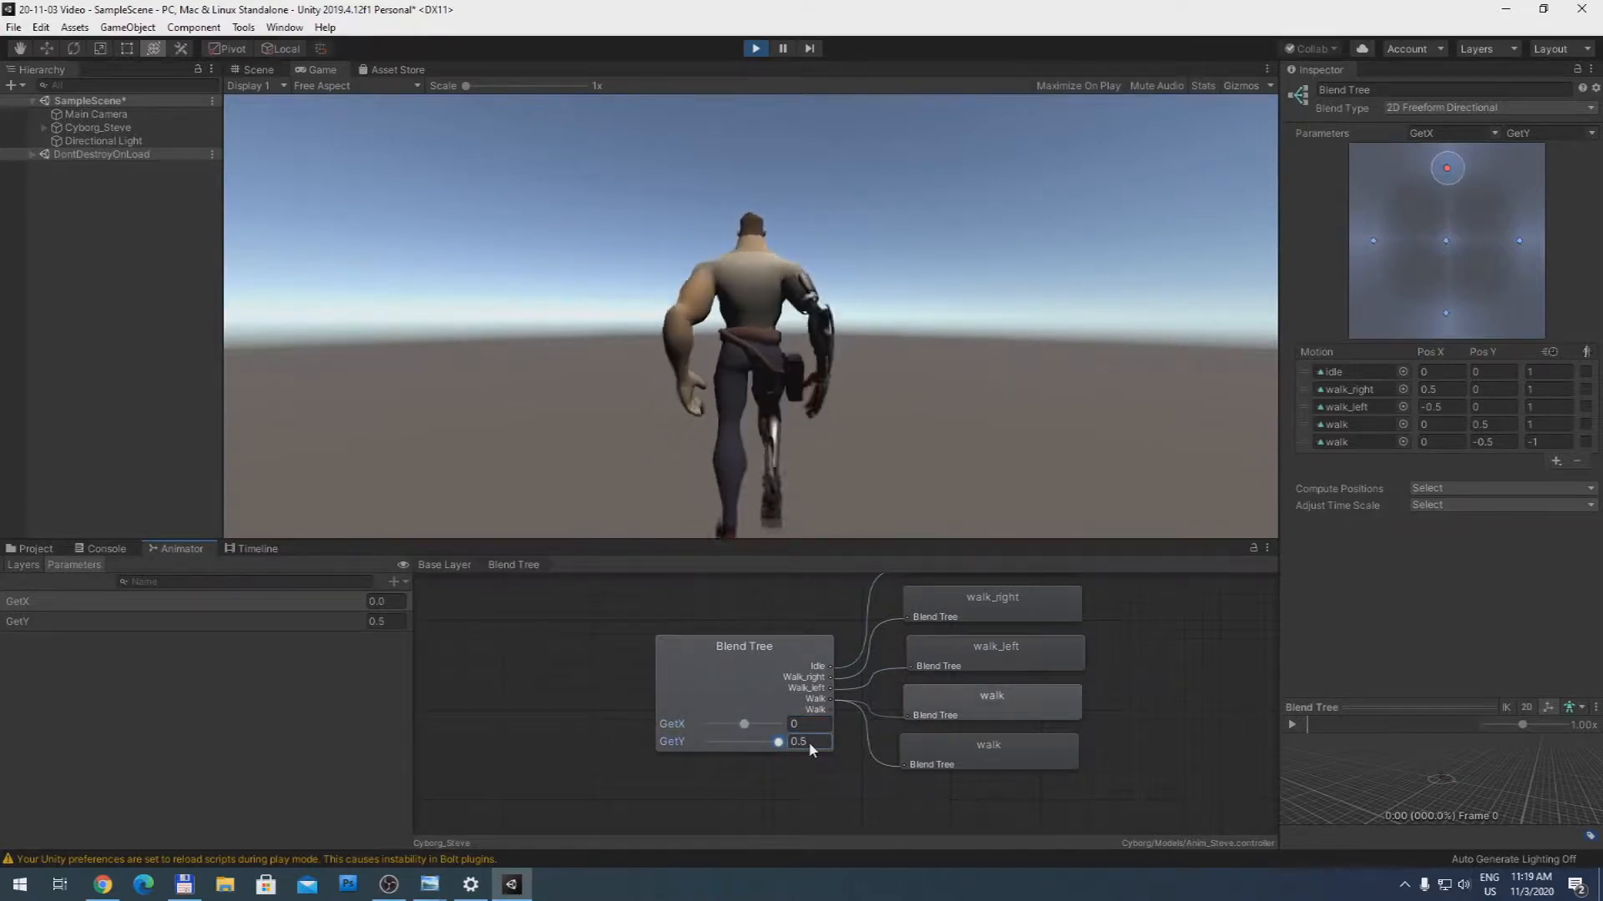
pyautogui.moveTo(778, 742); pyautogui.dragTo(688, 746)
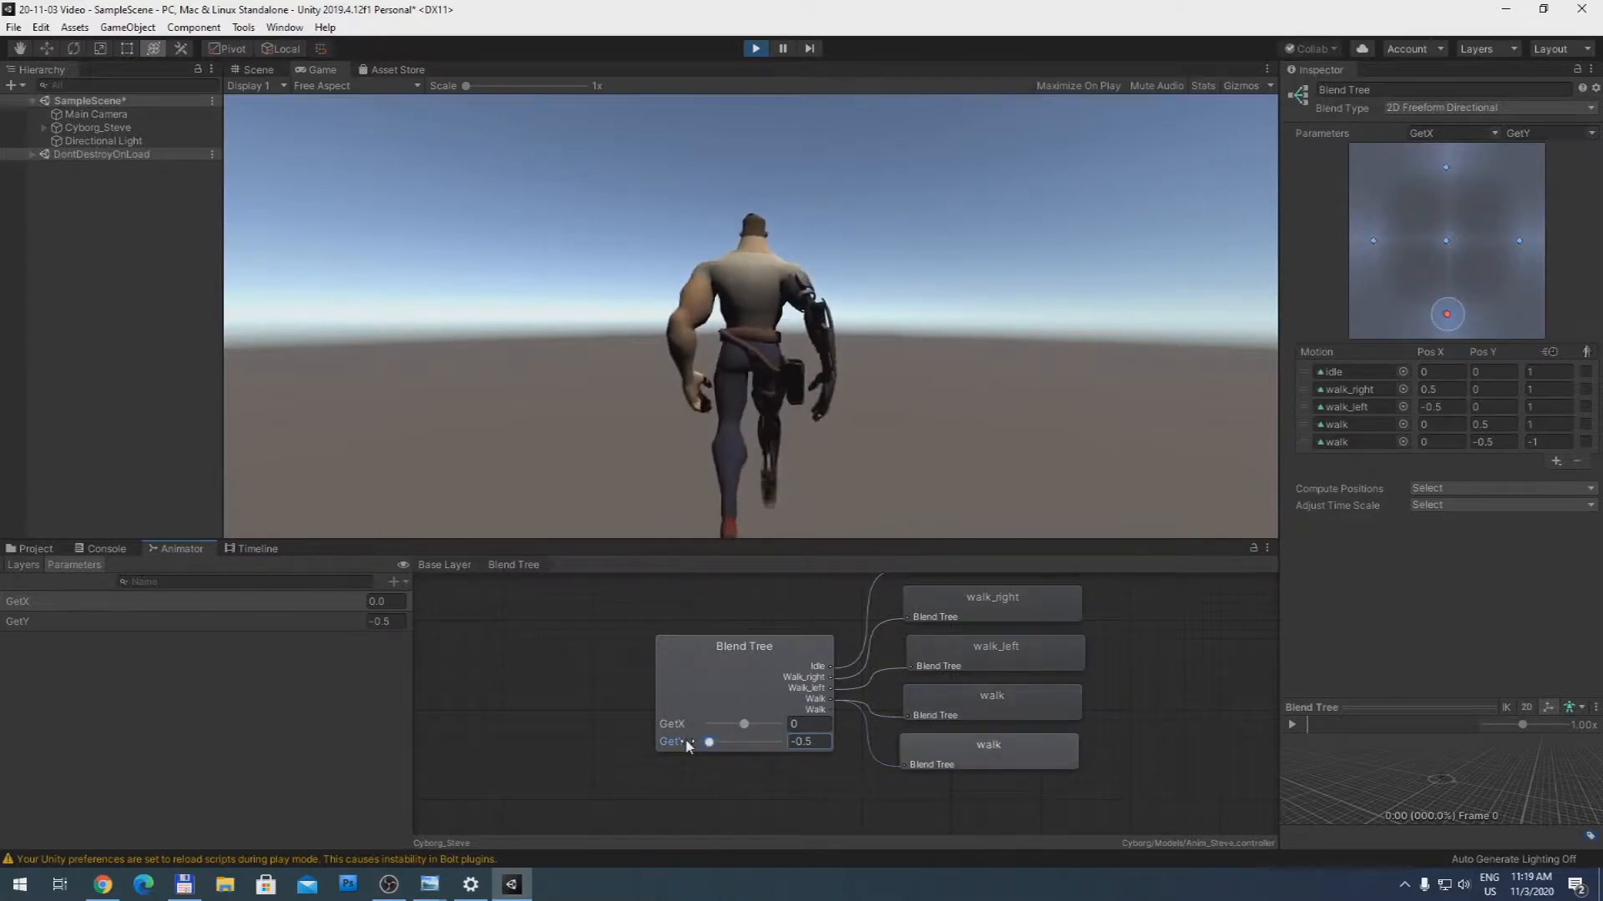
pyautogui.click(1532, 442)
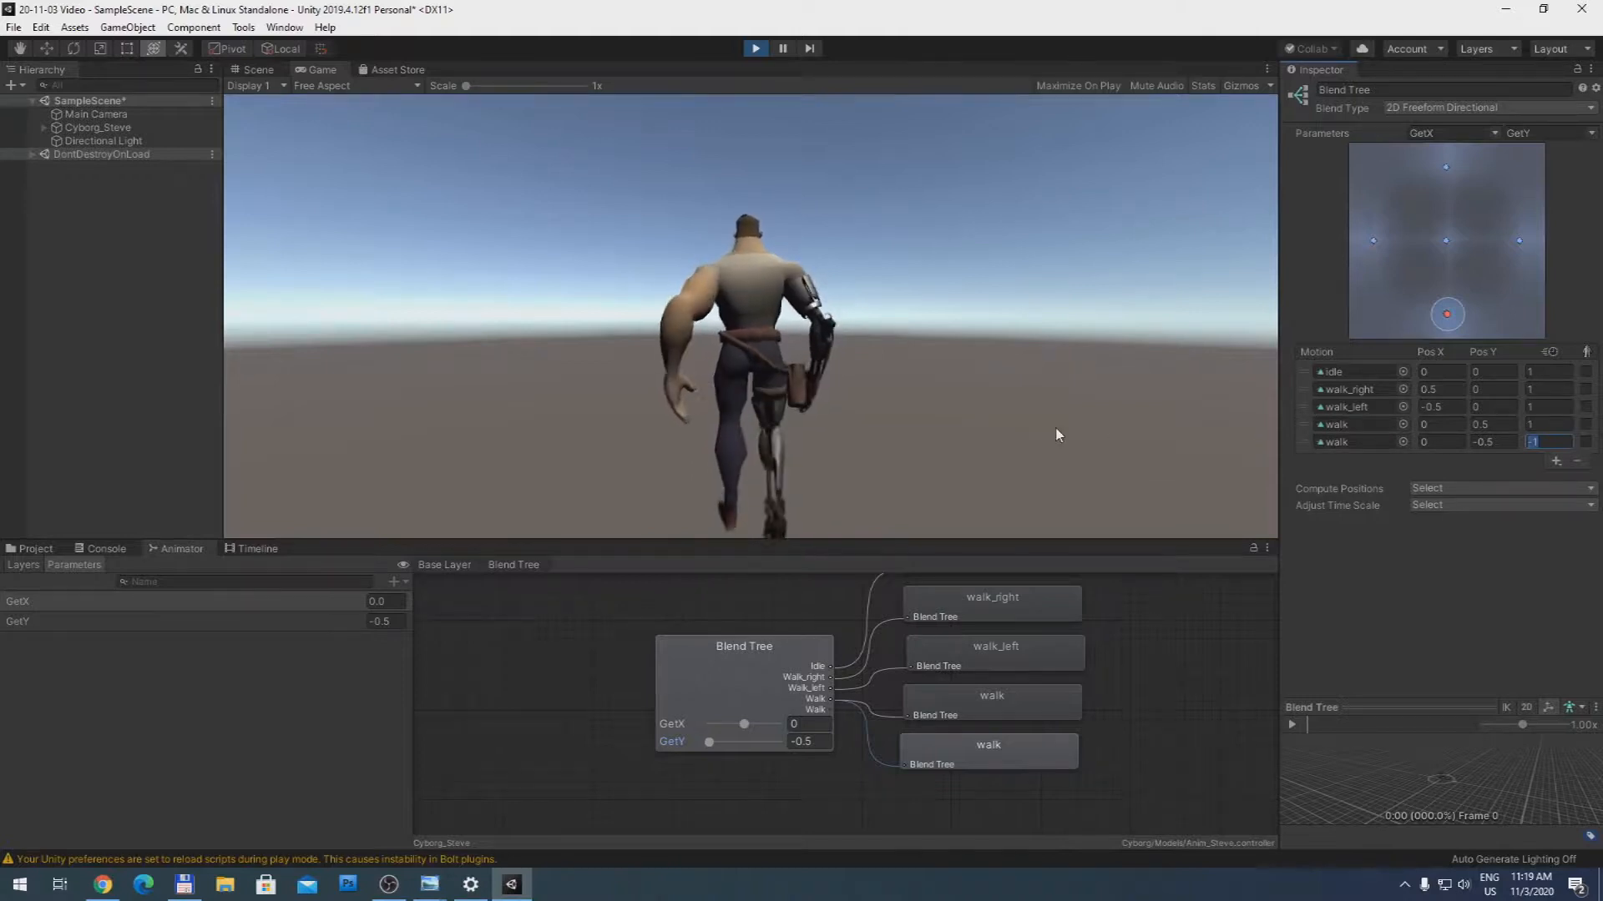
pyautogui.moveTo(709, 742); pyautogui.dragTo(746, 743)
pyautogui.click(797, 742)
pyautogui.write('0')
pyautogui.click(755, 47)
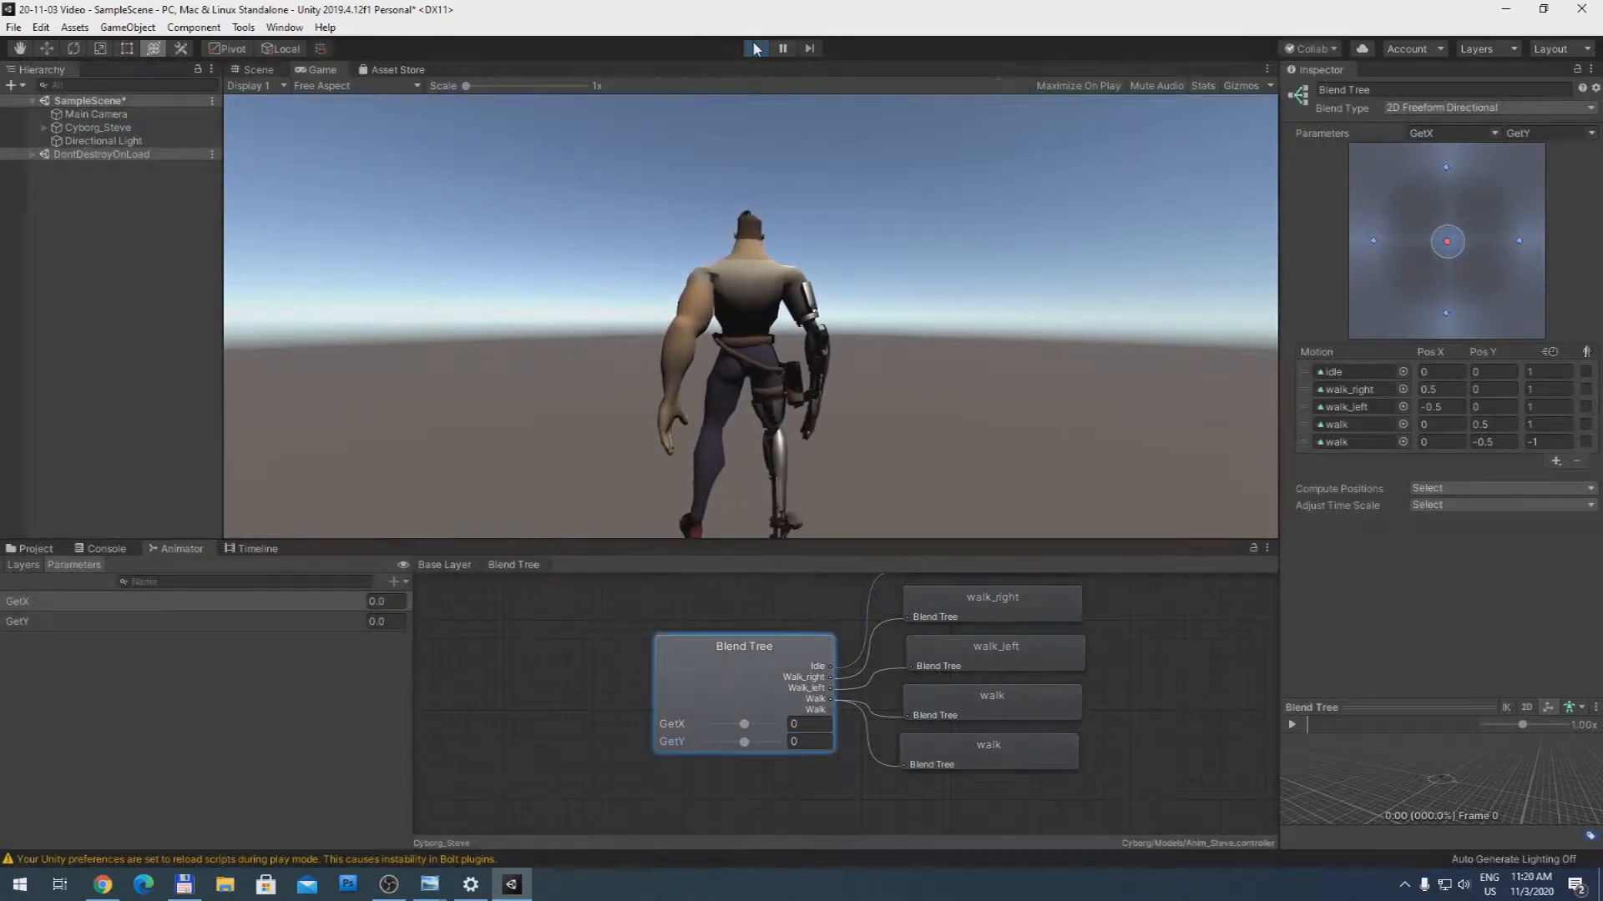
pyautogui.click(755, 48)
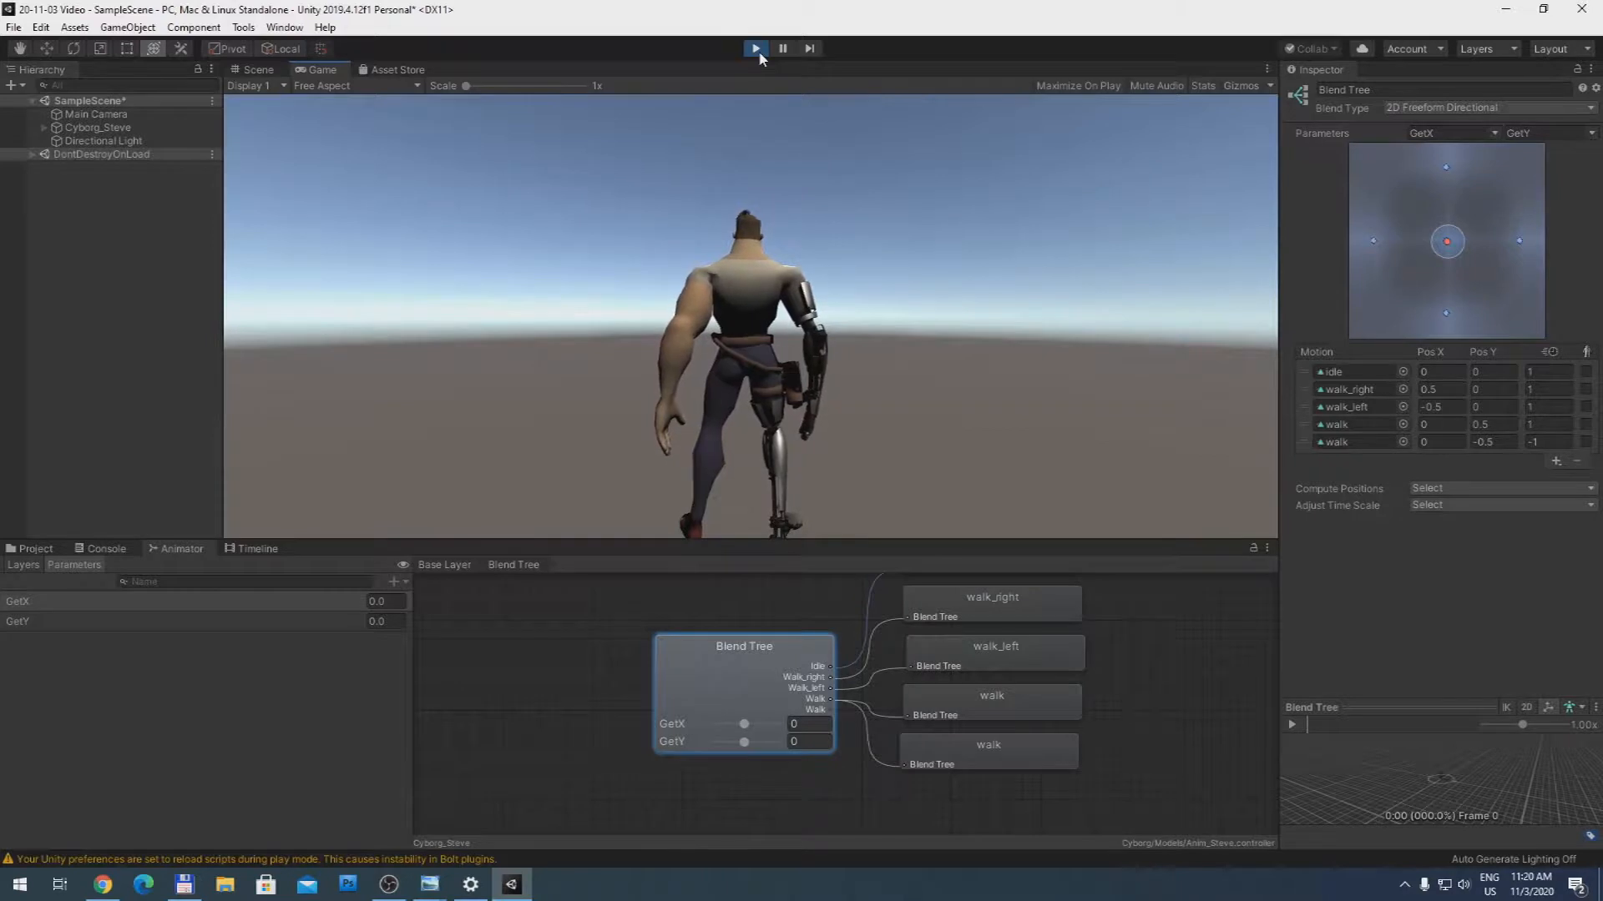
pyautogui.click(756, 48)
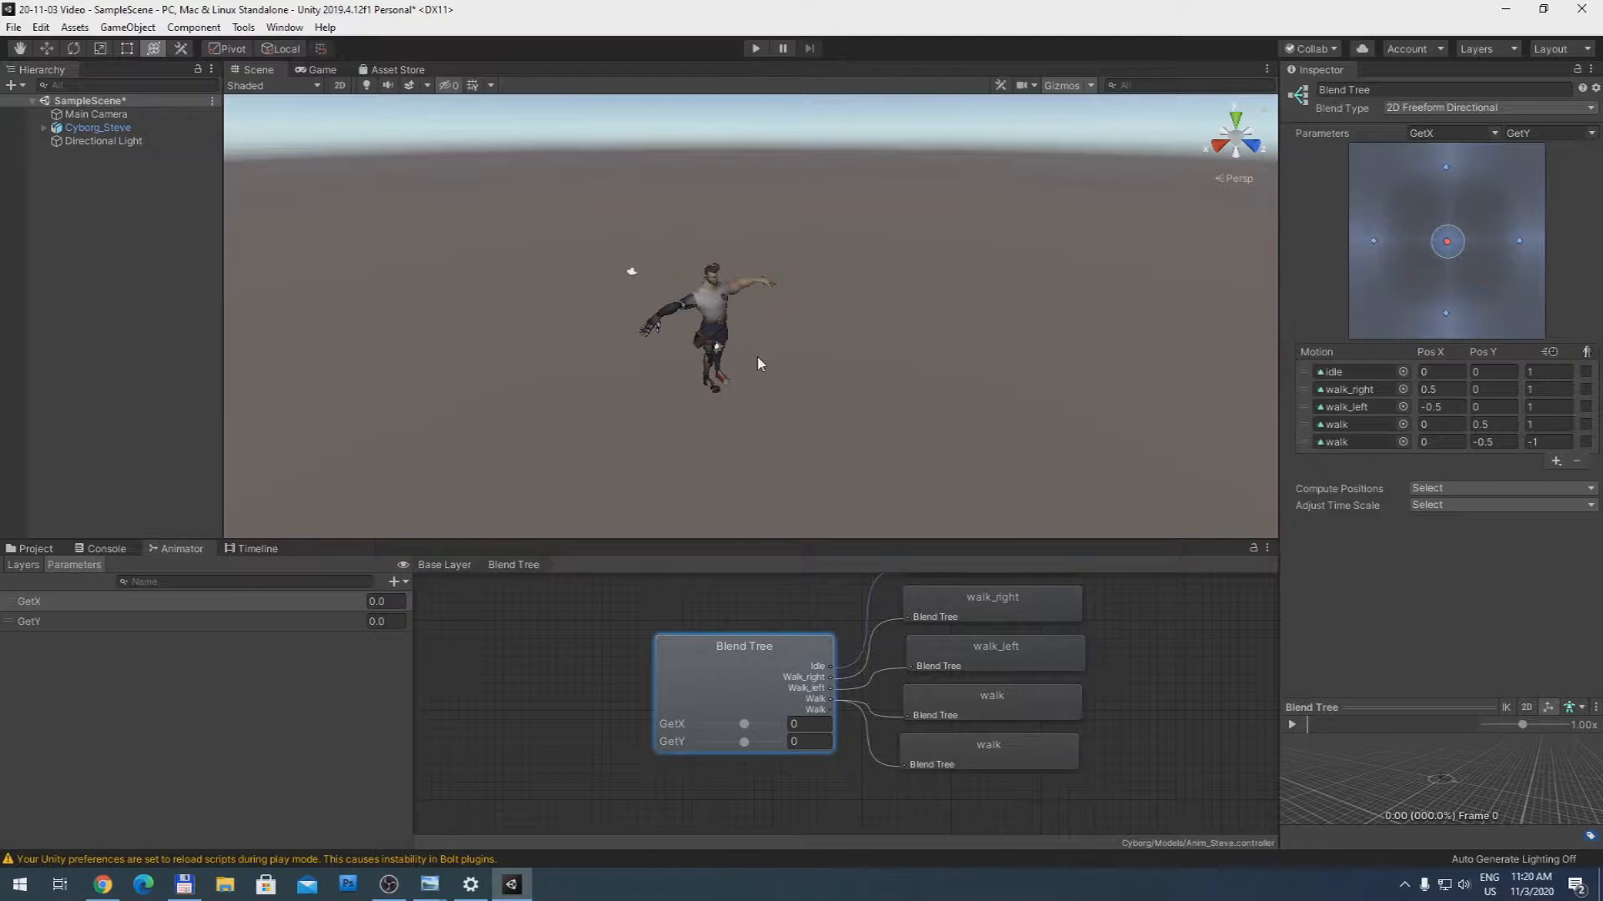
# Step: Add a Flow Machine component to the Cyborg_Steve object
pyautogui.click(162, 128)
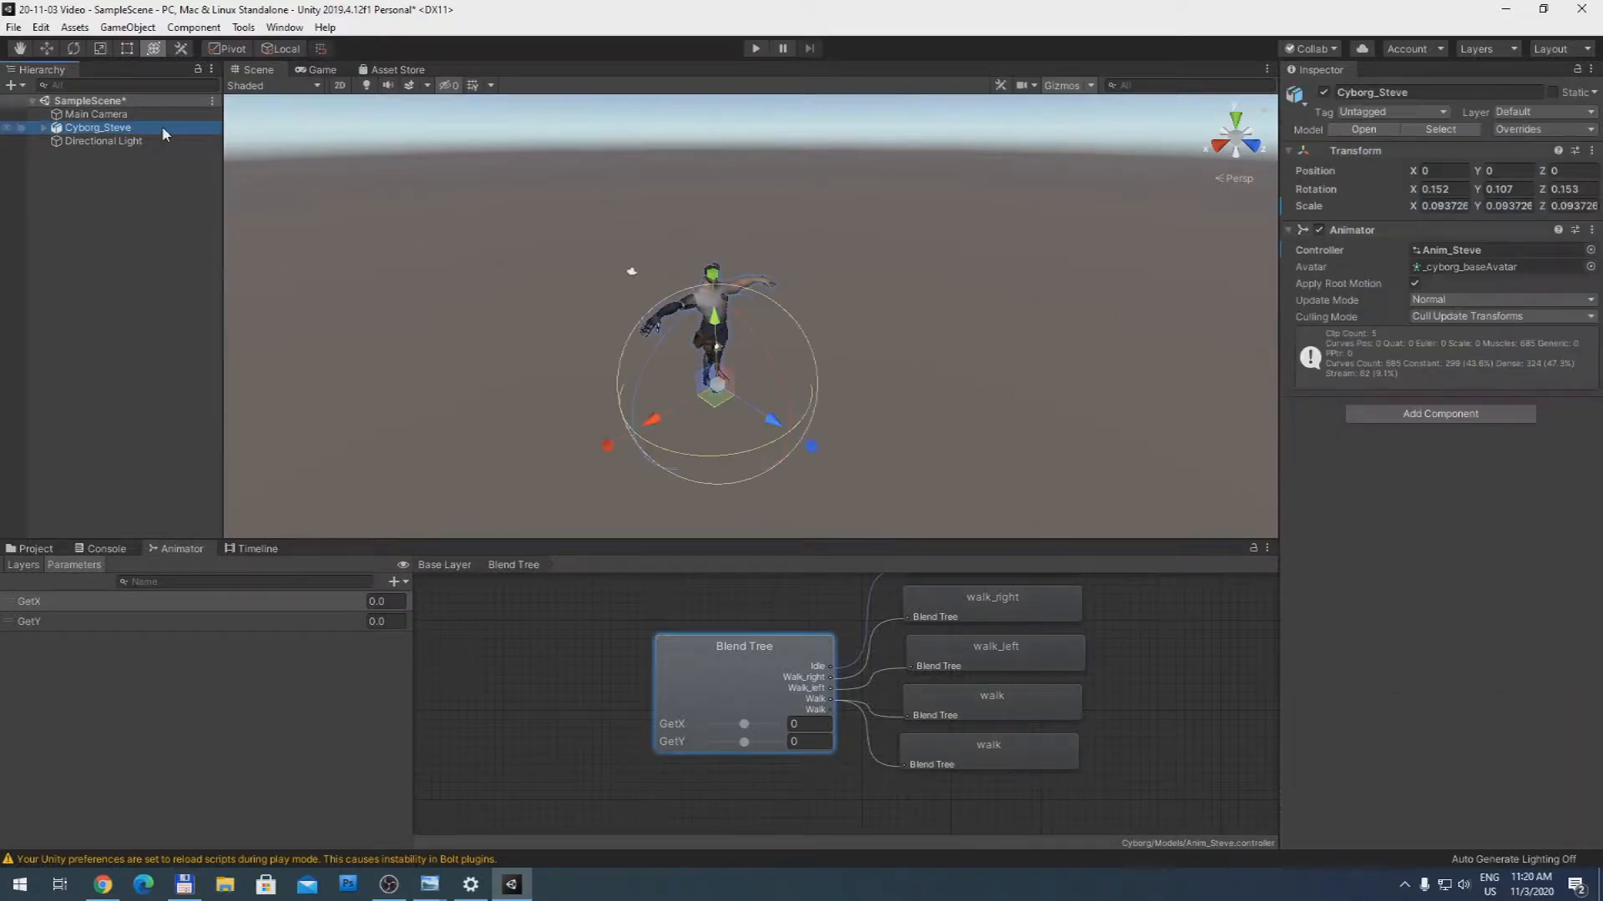
pyautogui.click(1401, 411)
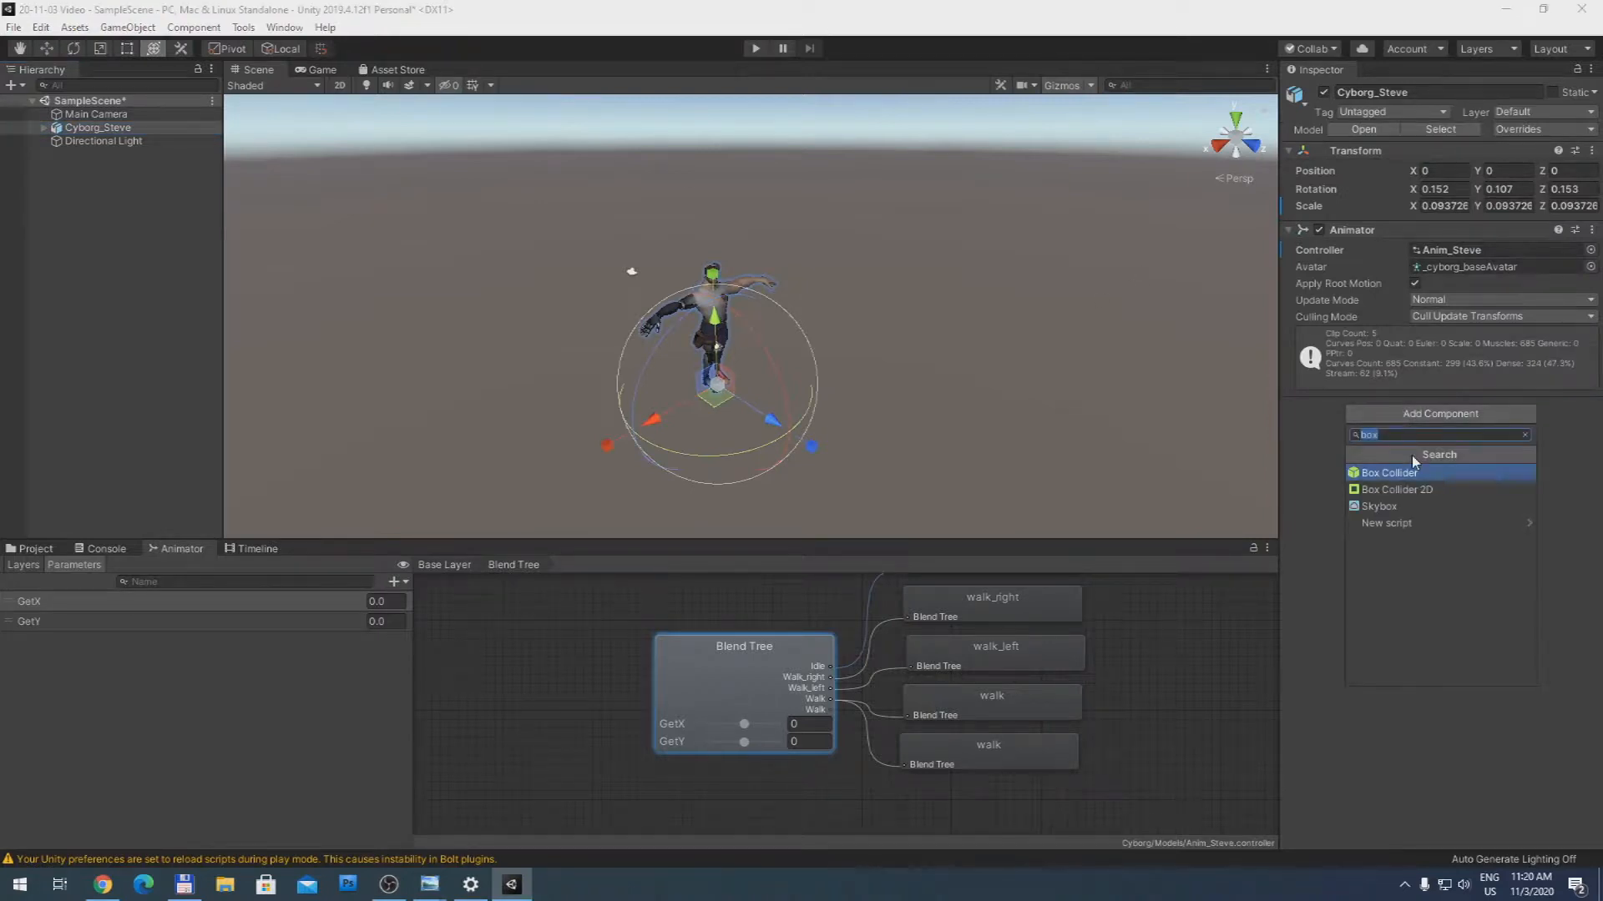
pyautogui.write('flow')
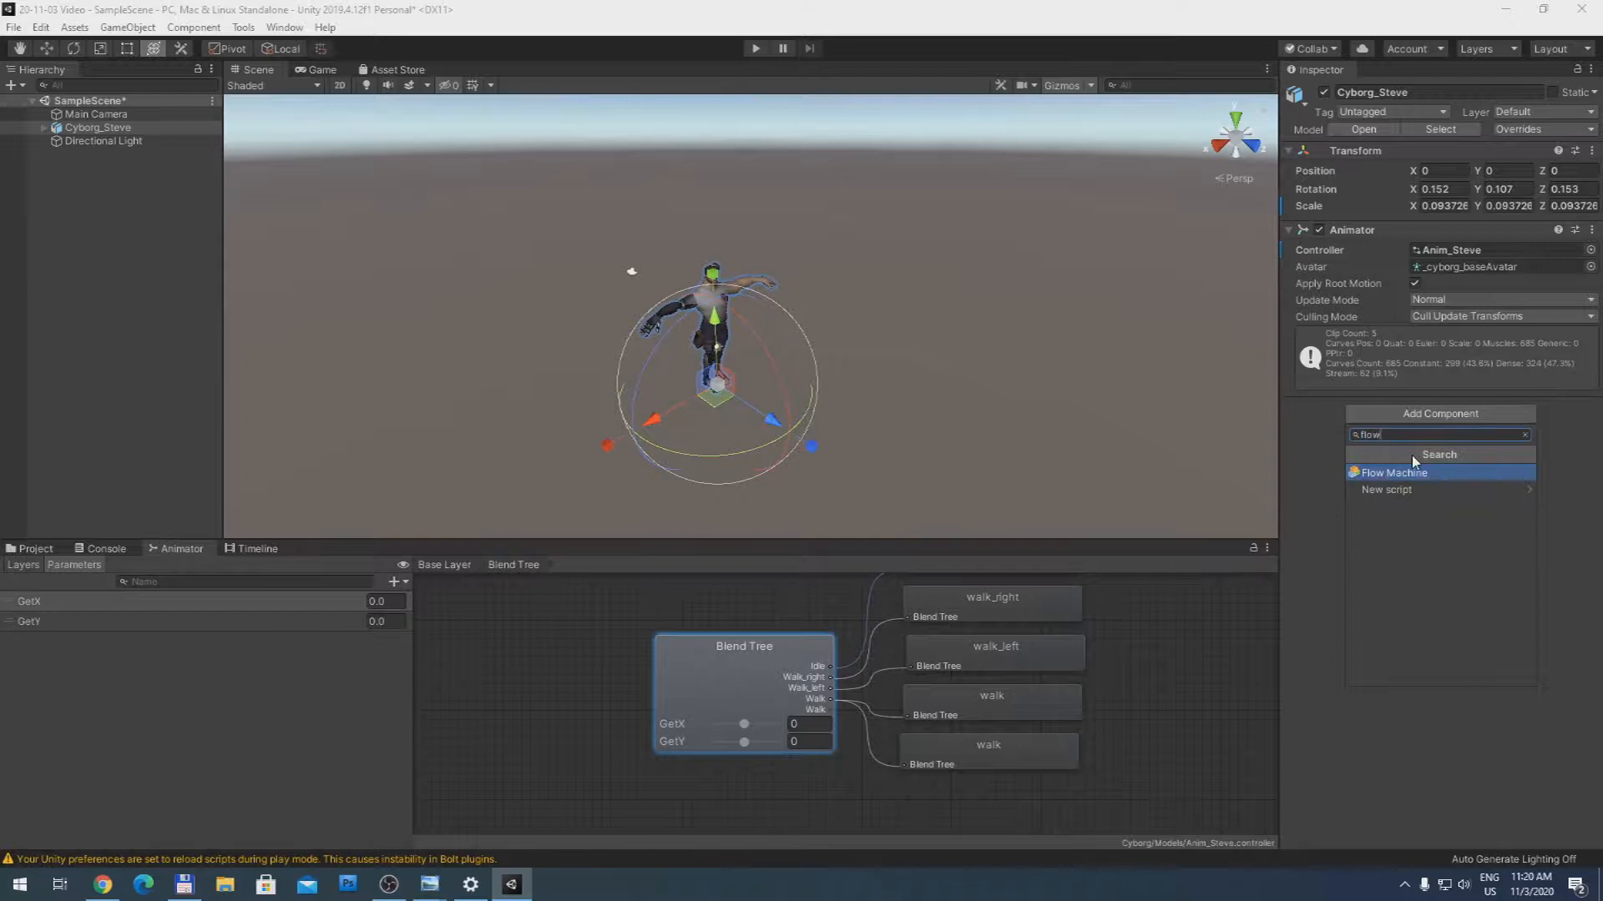
pyautogui.click(1425, 476)
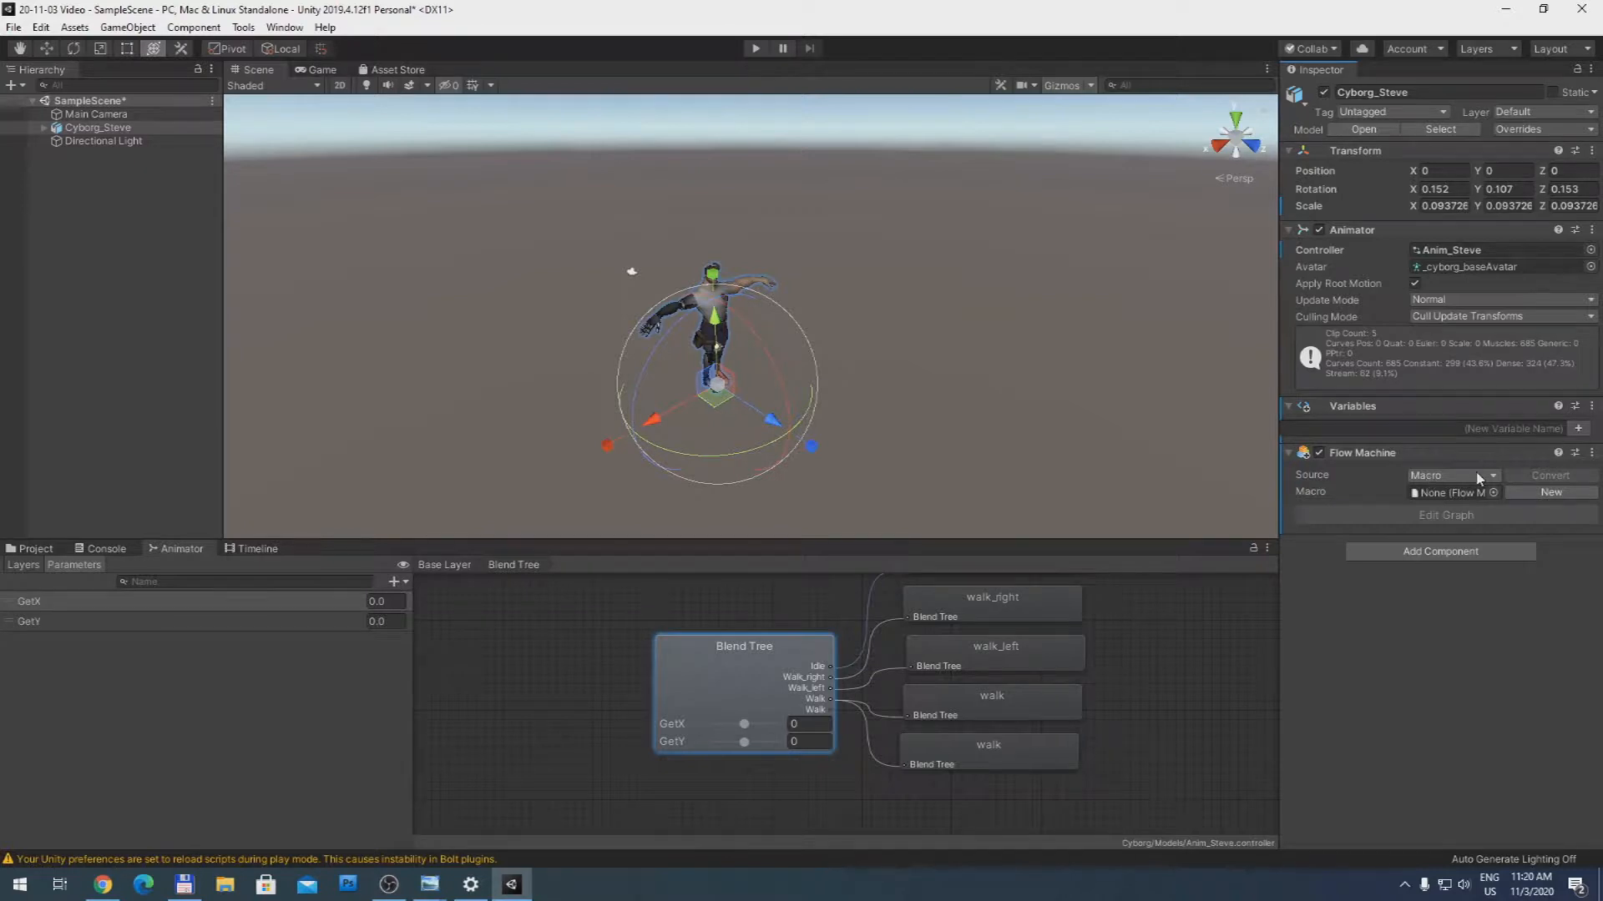
# Step: Create a new flow macro for Cyborg_Steve, saved as Locomotion_Steve in the Cyborg folder
pyautogui.click(1521, 498)
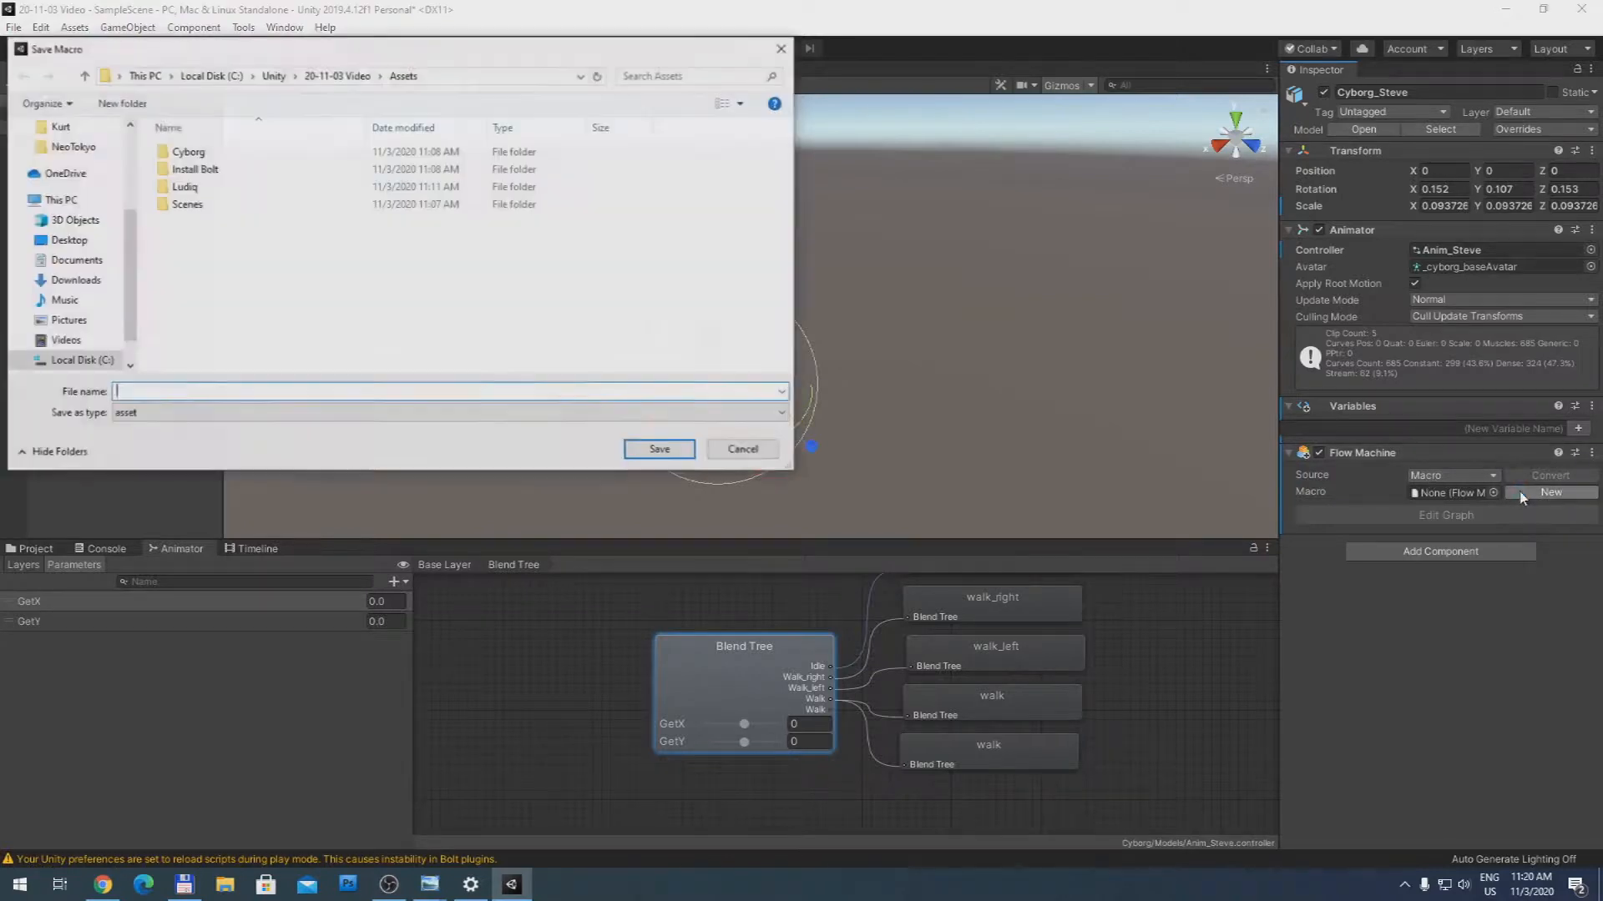
pyautogui.doubleClick(200, 153)
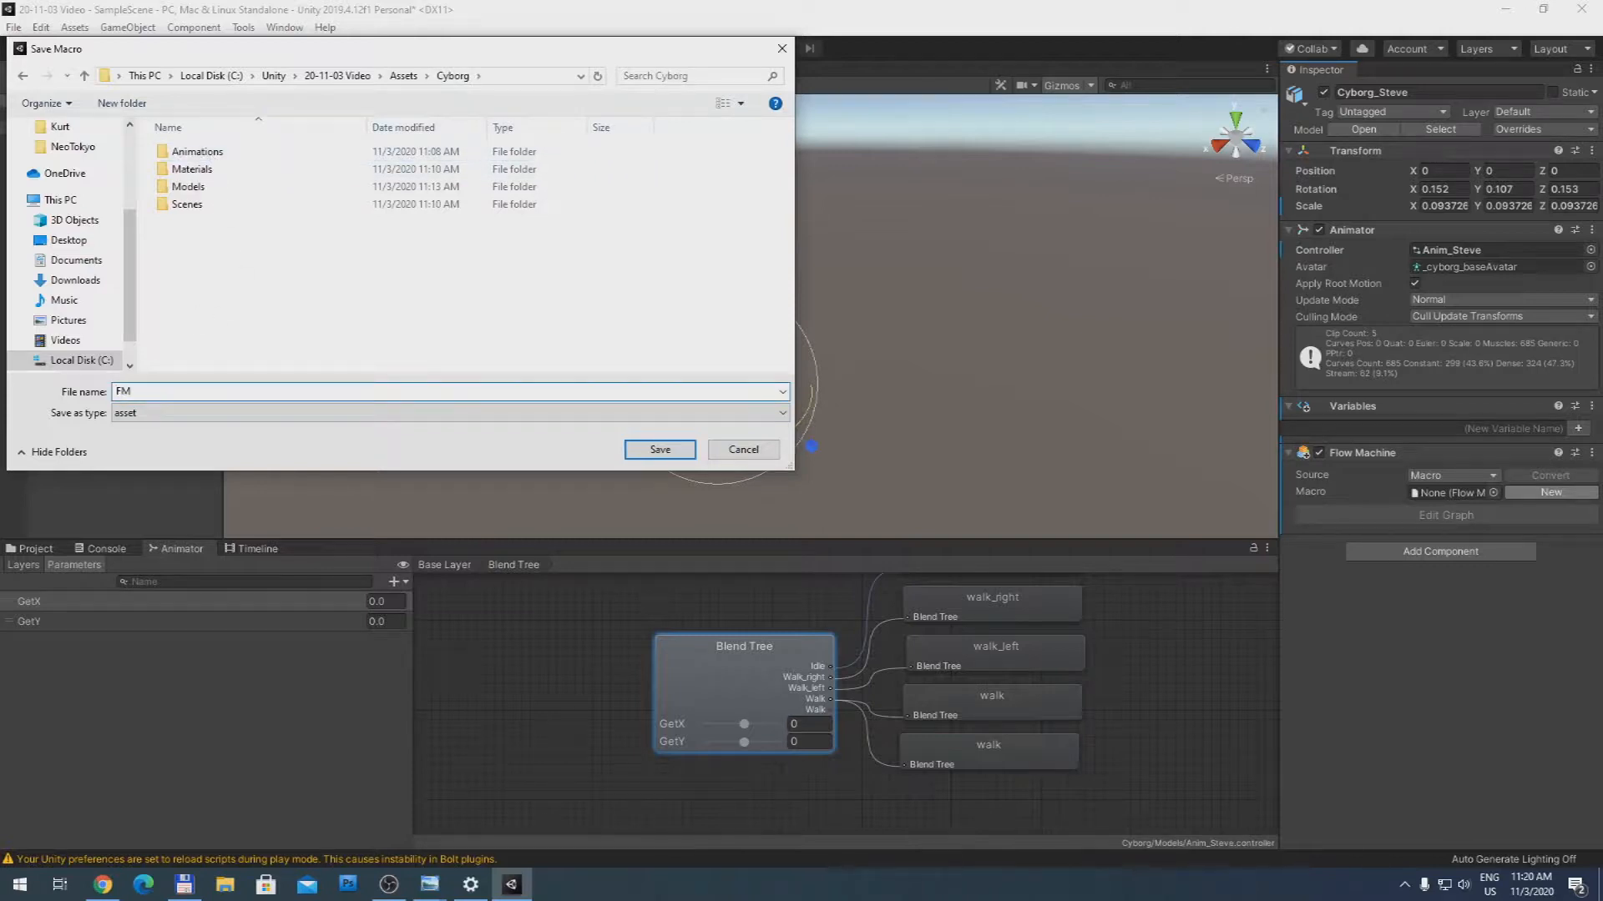
pyautogui.write('S')
pyautogui.press('BackSpace')
pyautogui.write('Locomotion_Steve')
pyautogui.press('Return')
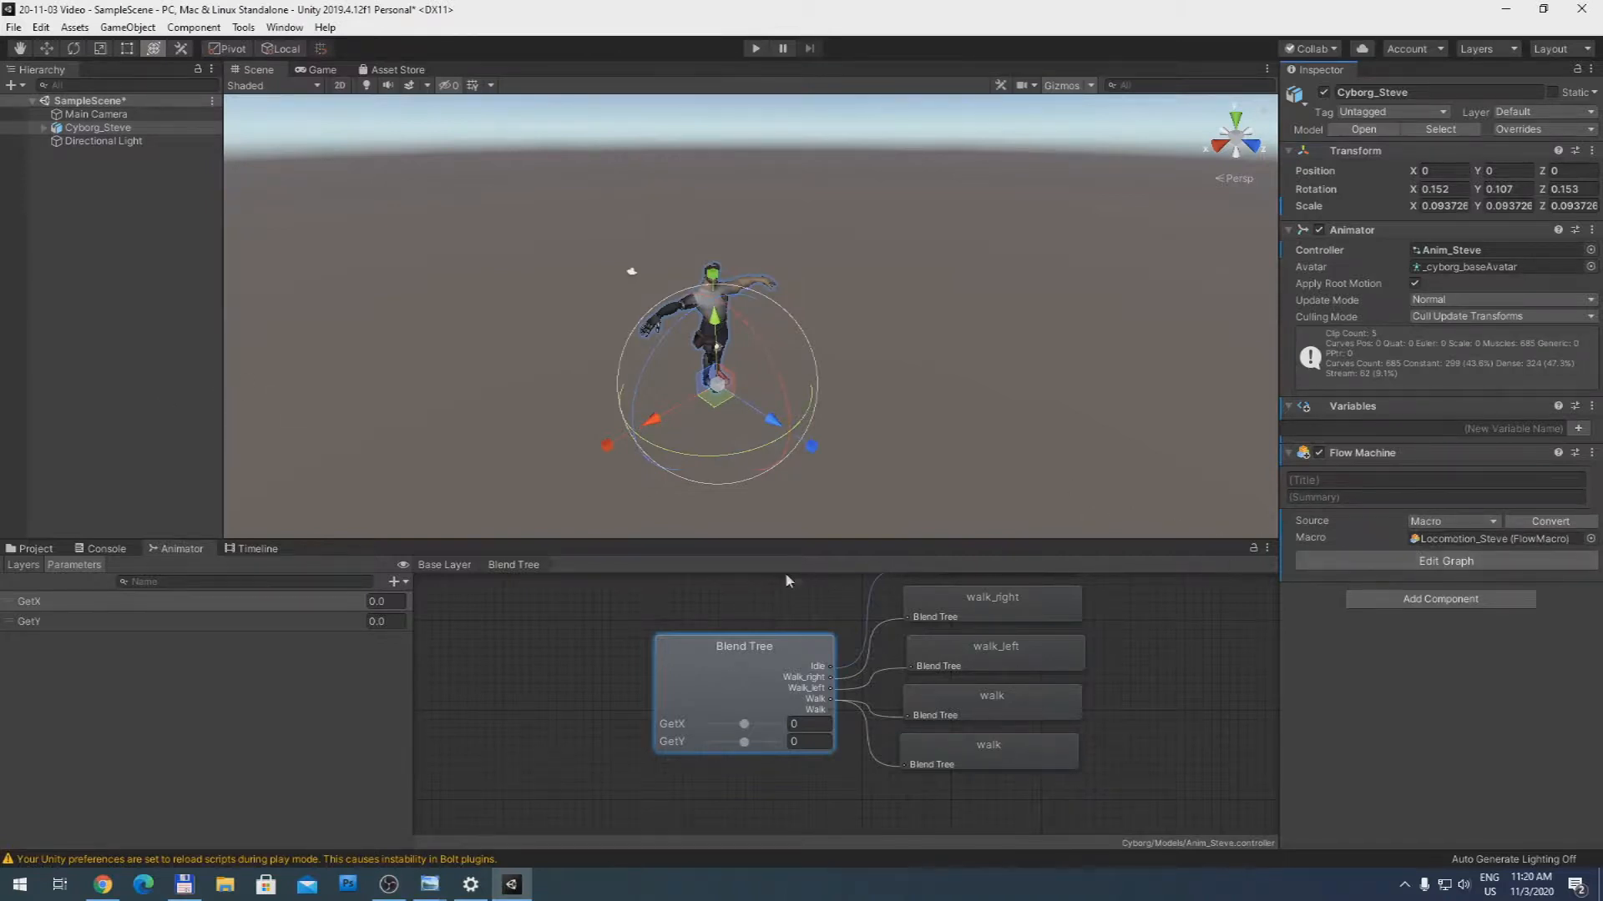
# Step: Open the Locomotion_Steve macro for editing, dock the Flow Graph window beside the Timeline, and show it full screen
pyautogui.click(1446, 565)
pyautogui.moveTo(821, 495); pyautogui.dragTo(785, 400)
pyautogui.moveTo(610, 401); pyautogui.dragTo(298, 553)
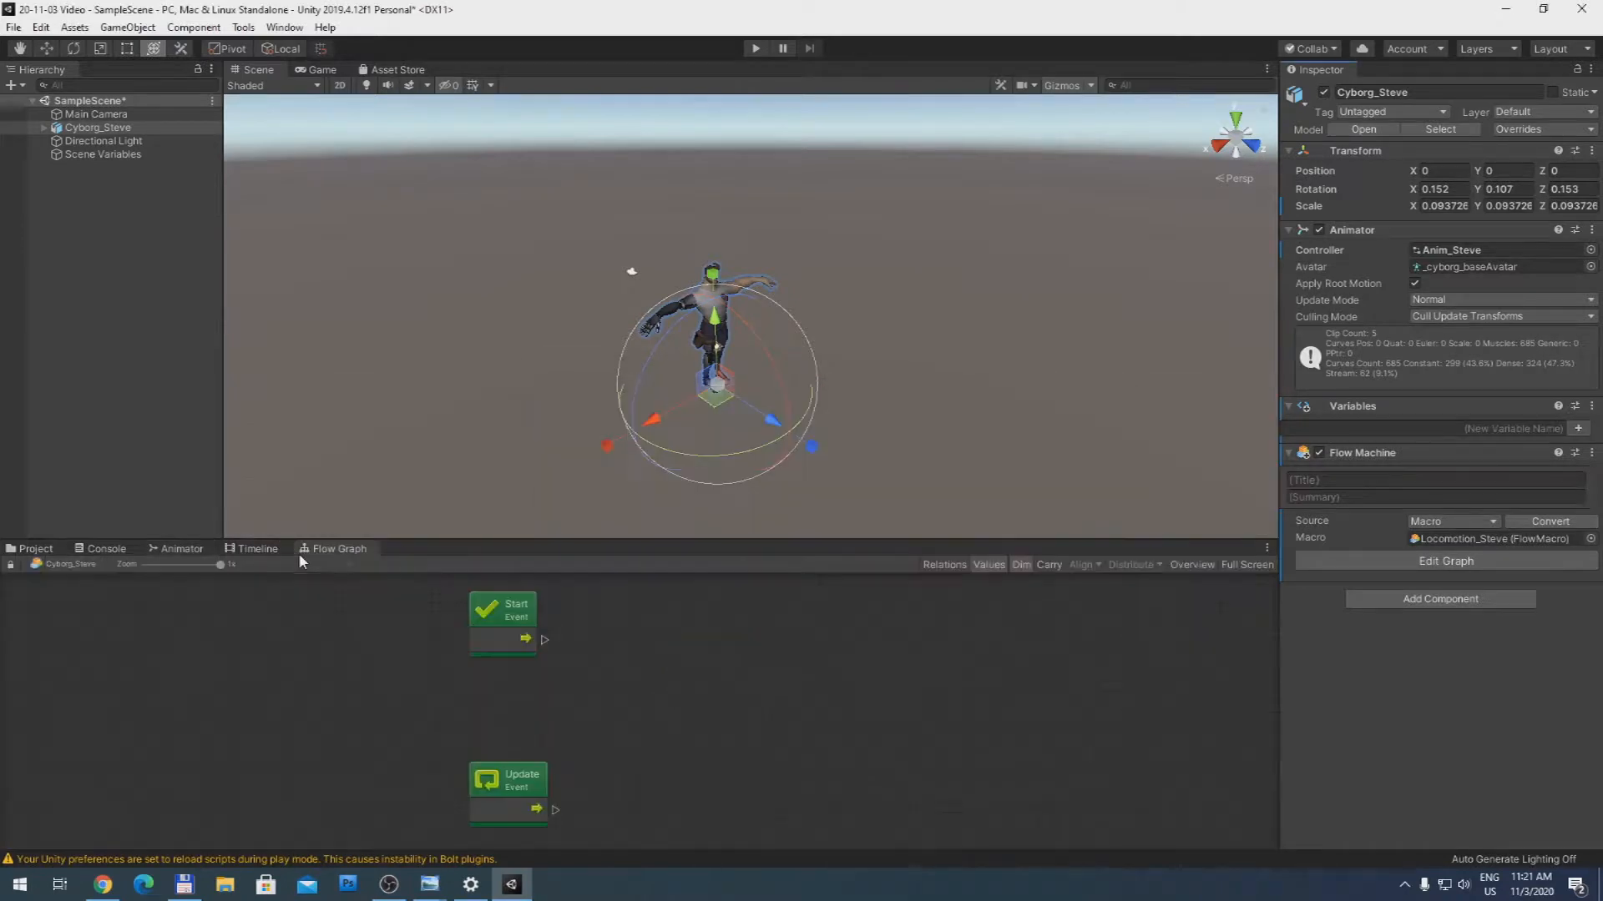
pyautogui.click(1246, 566)
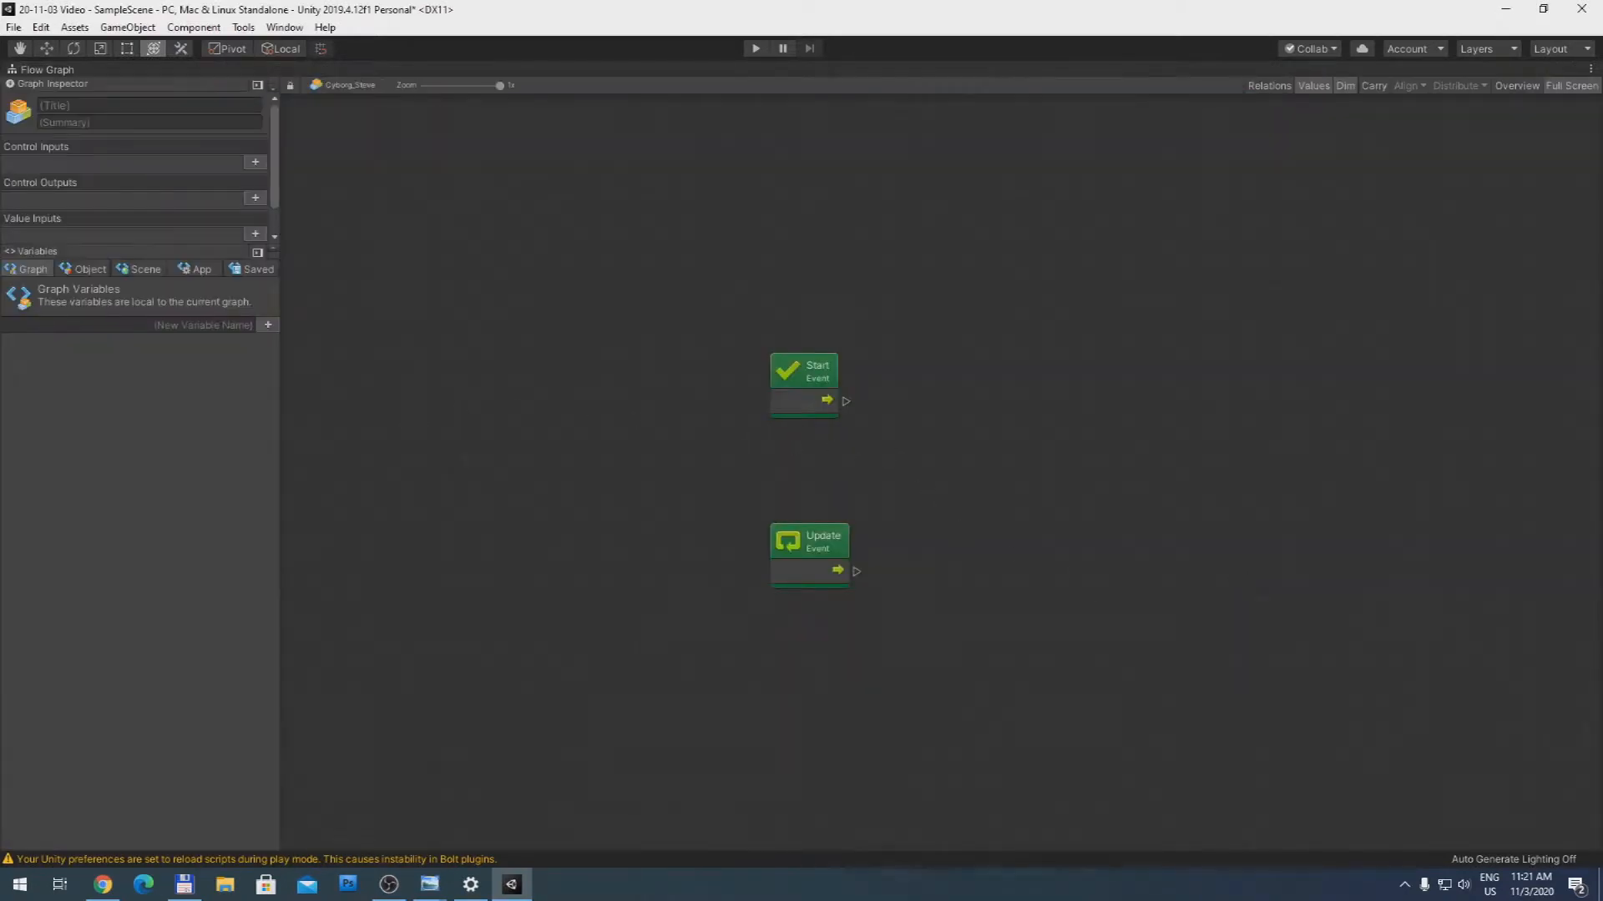
pyautogui.hotkey('alt', 'Tab')
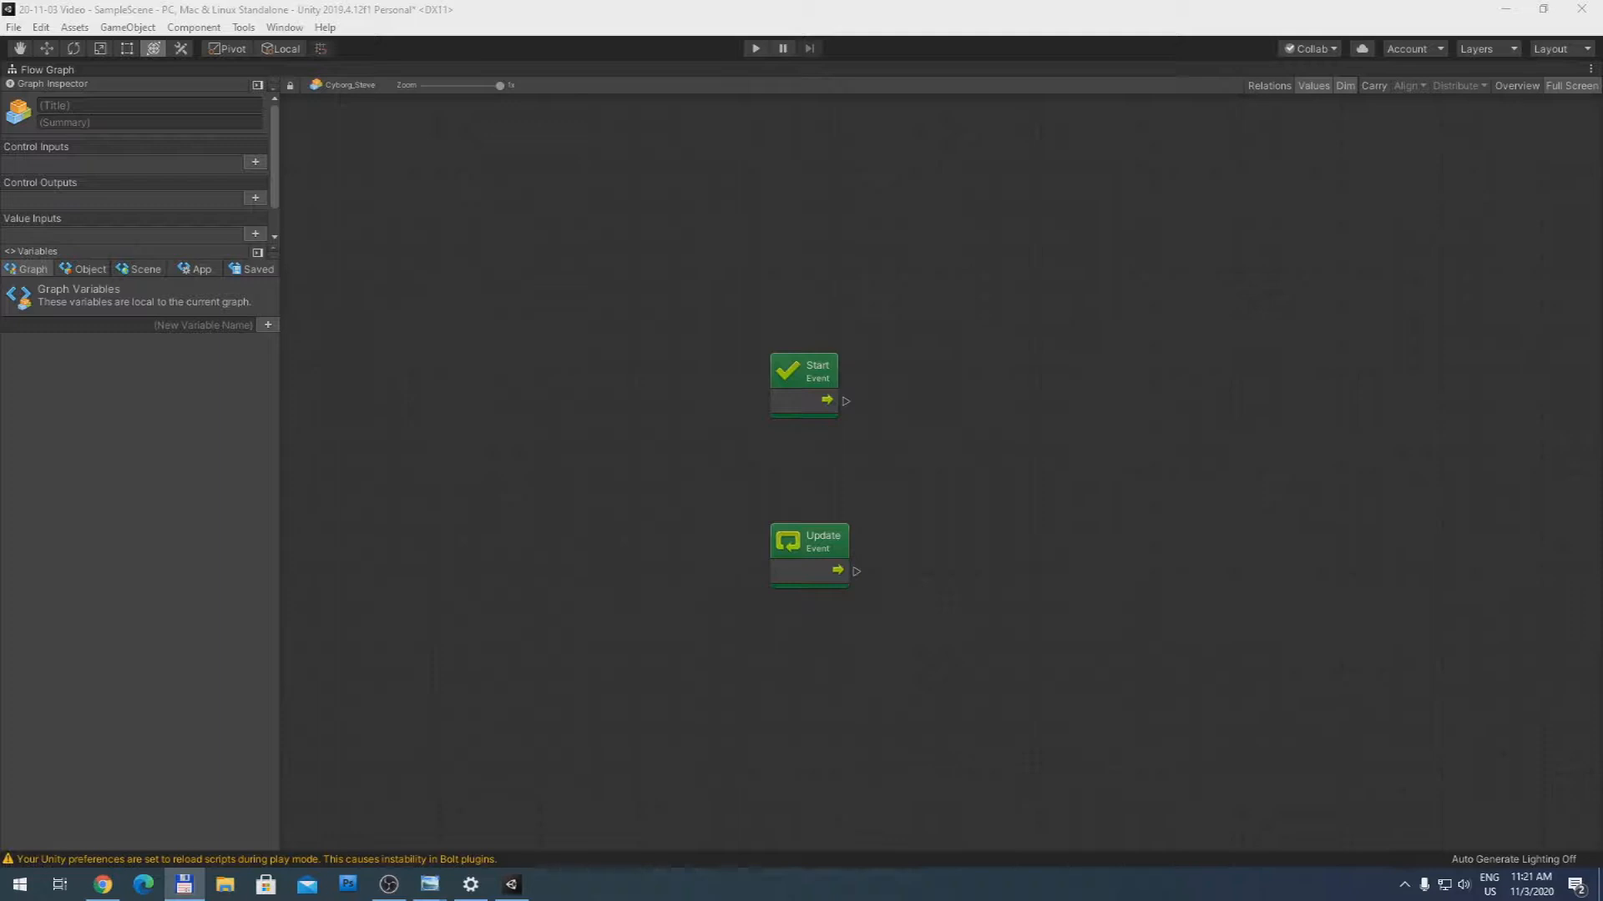
# Step: Delete the Start event from the flow graph and move the Update event to the graph's upper-left area
pyautogui.hotkey('alt', 'Tab')
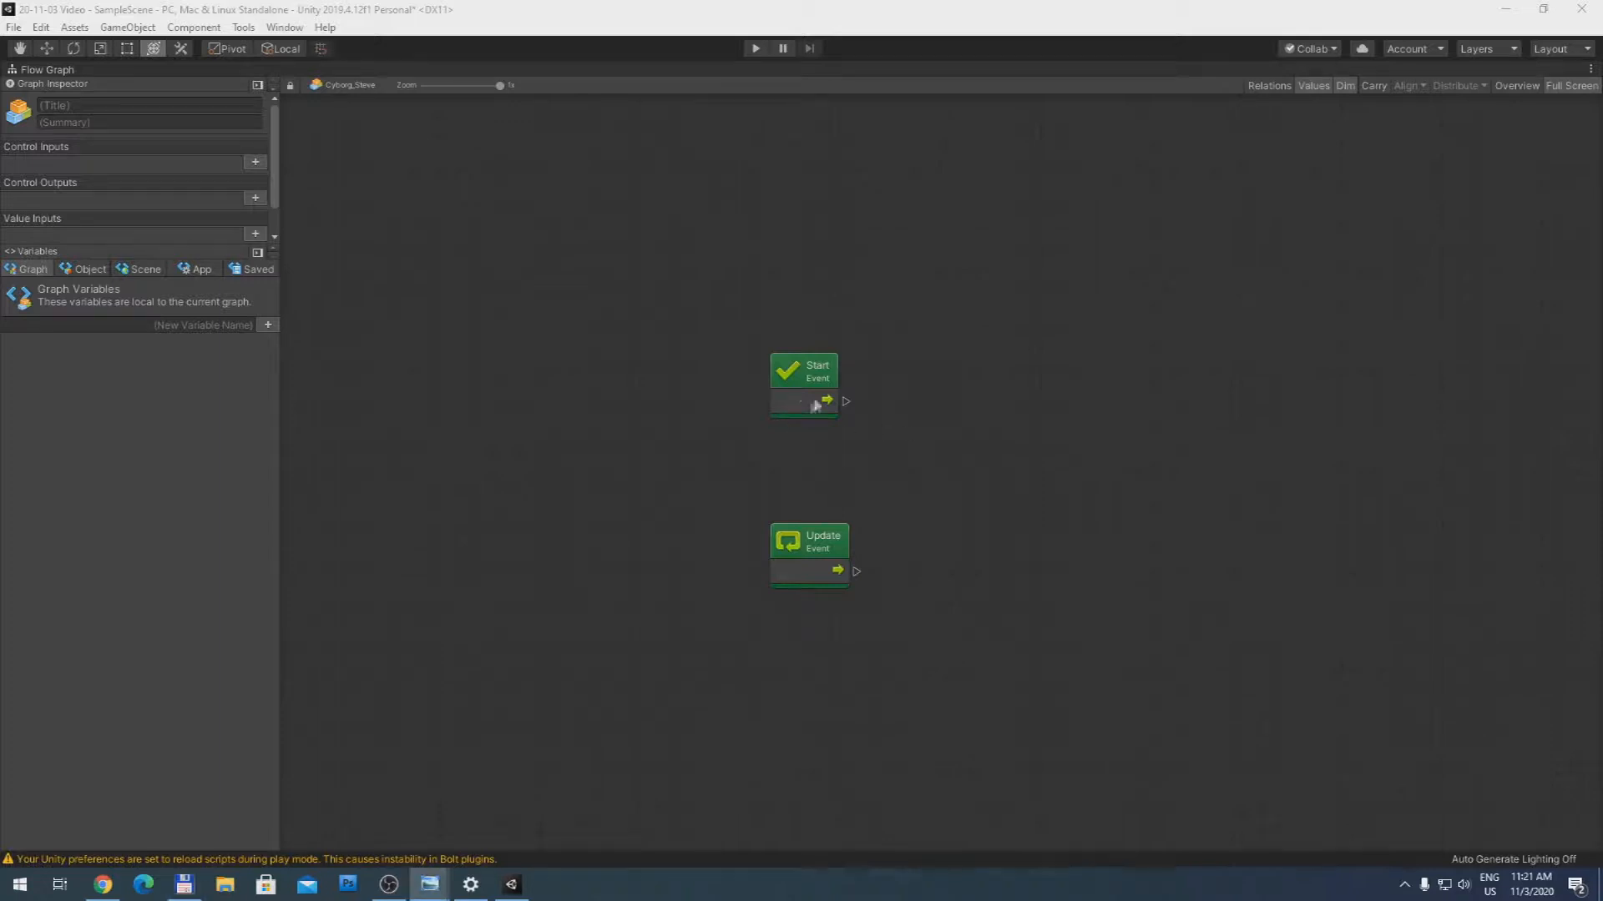
pyautogui.click(804, 380)
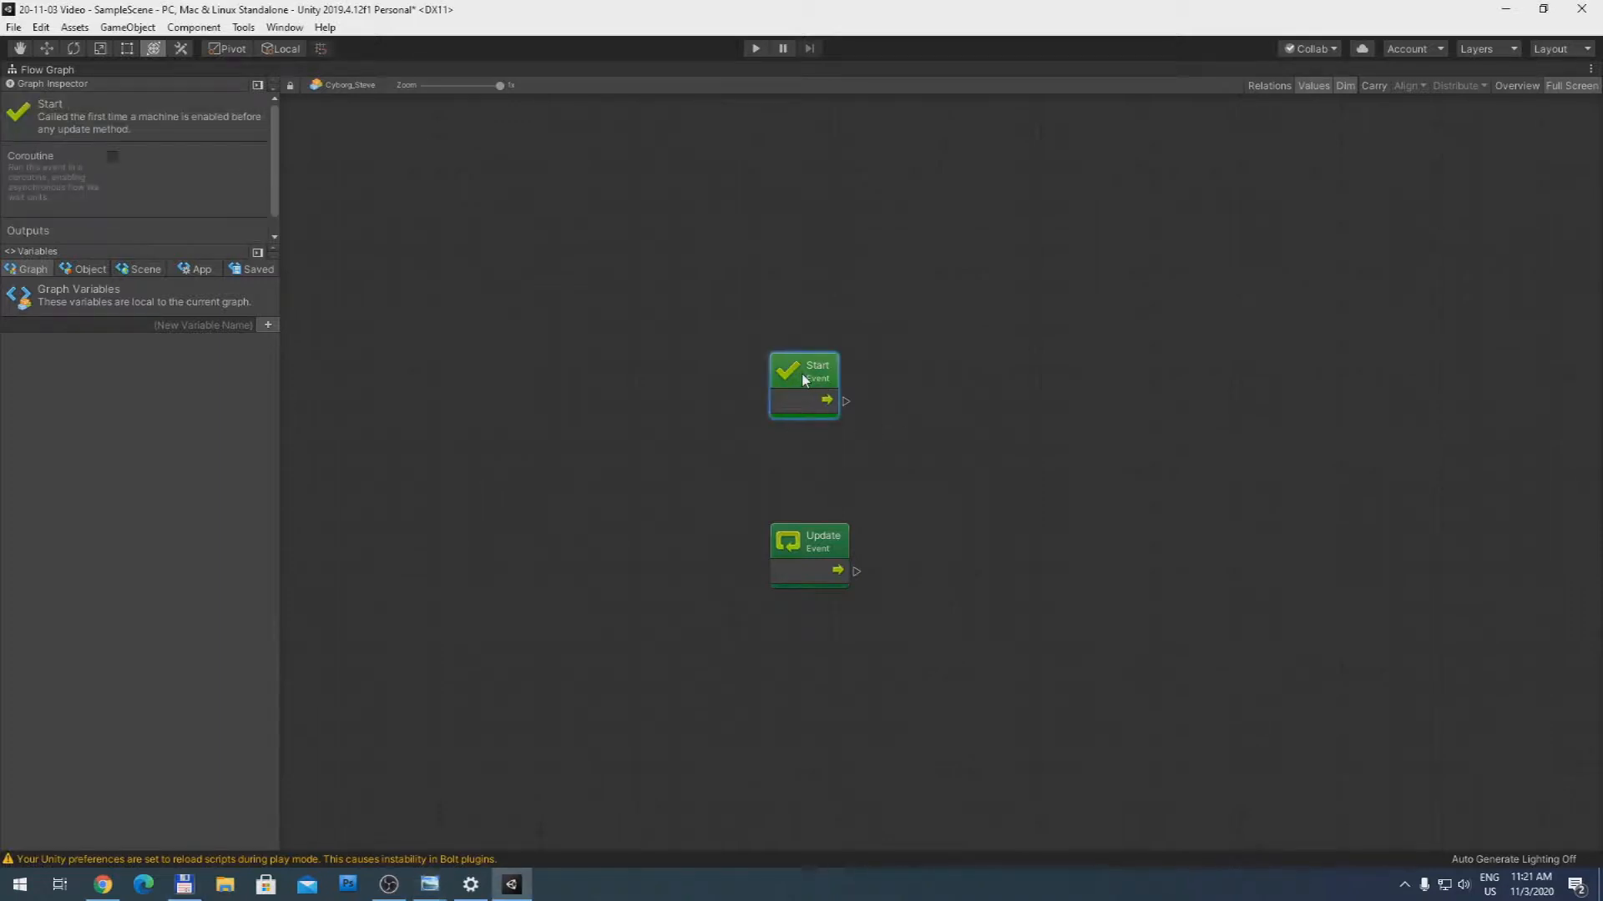
pyautogui.press('Delete')
pyautogui.click(829, 553)
pyautogui.moveTo(828, 554); pyautogui.dragTo(536, 236)
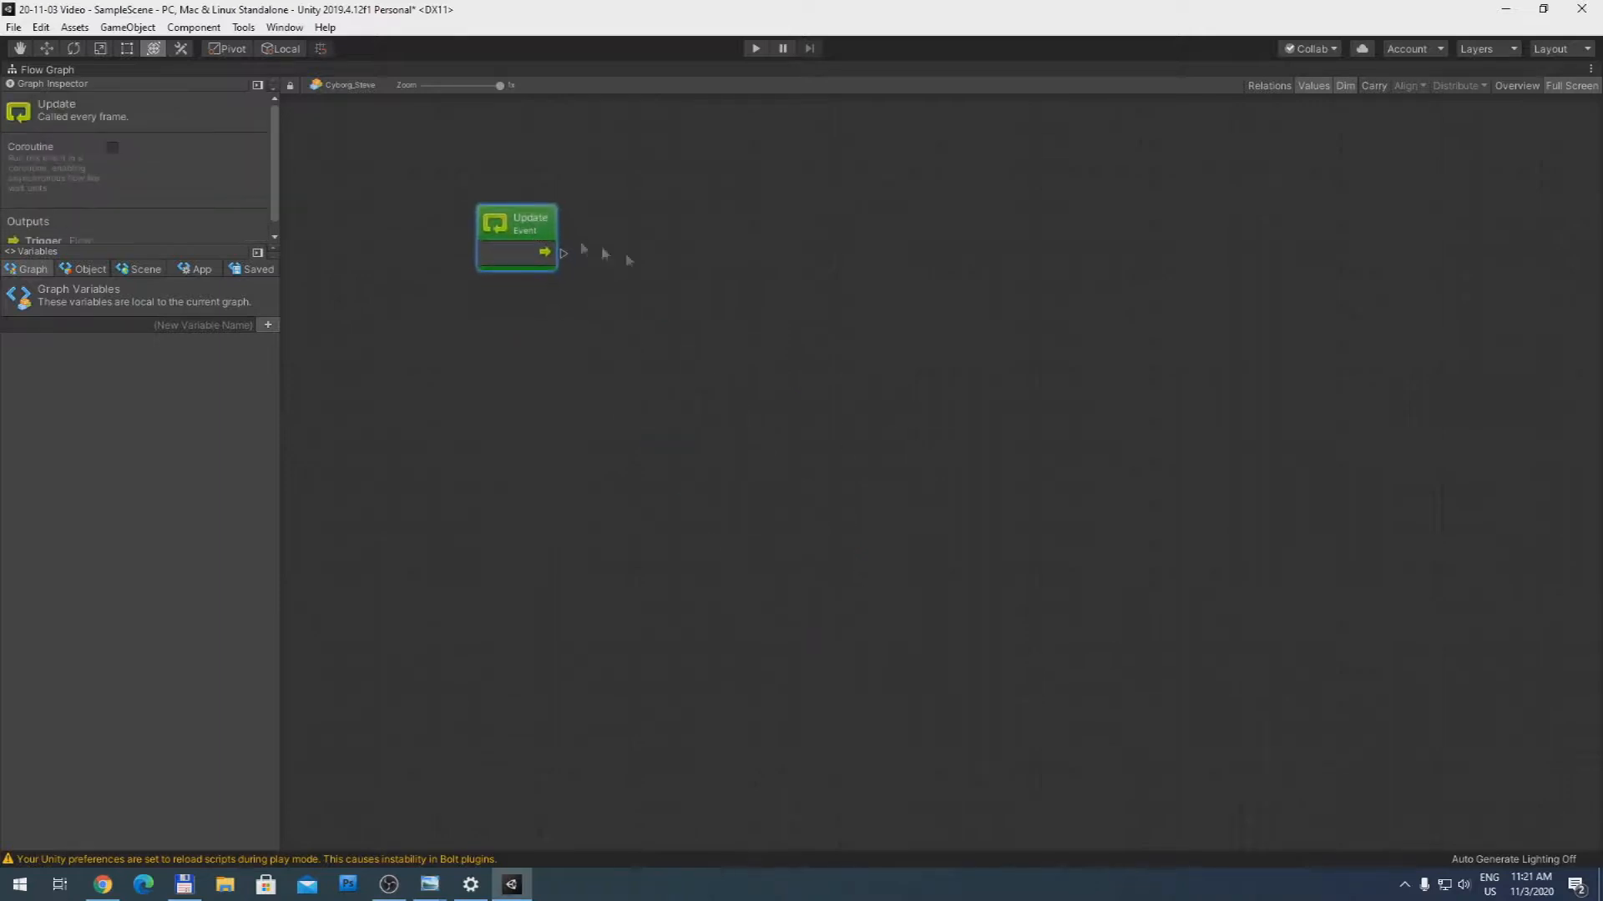
# Step: Add an Input Get Axis unit beside Update, duplicate it below, and set the upper unit's axis name to Horizontal
pyautogui.click(739, 236)
pyautogui.rightClick(699, 255)
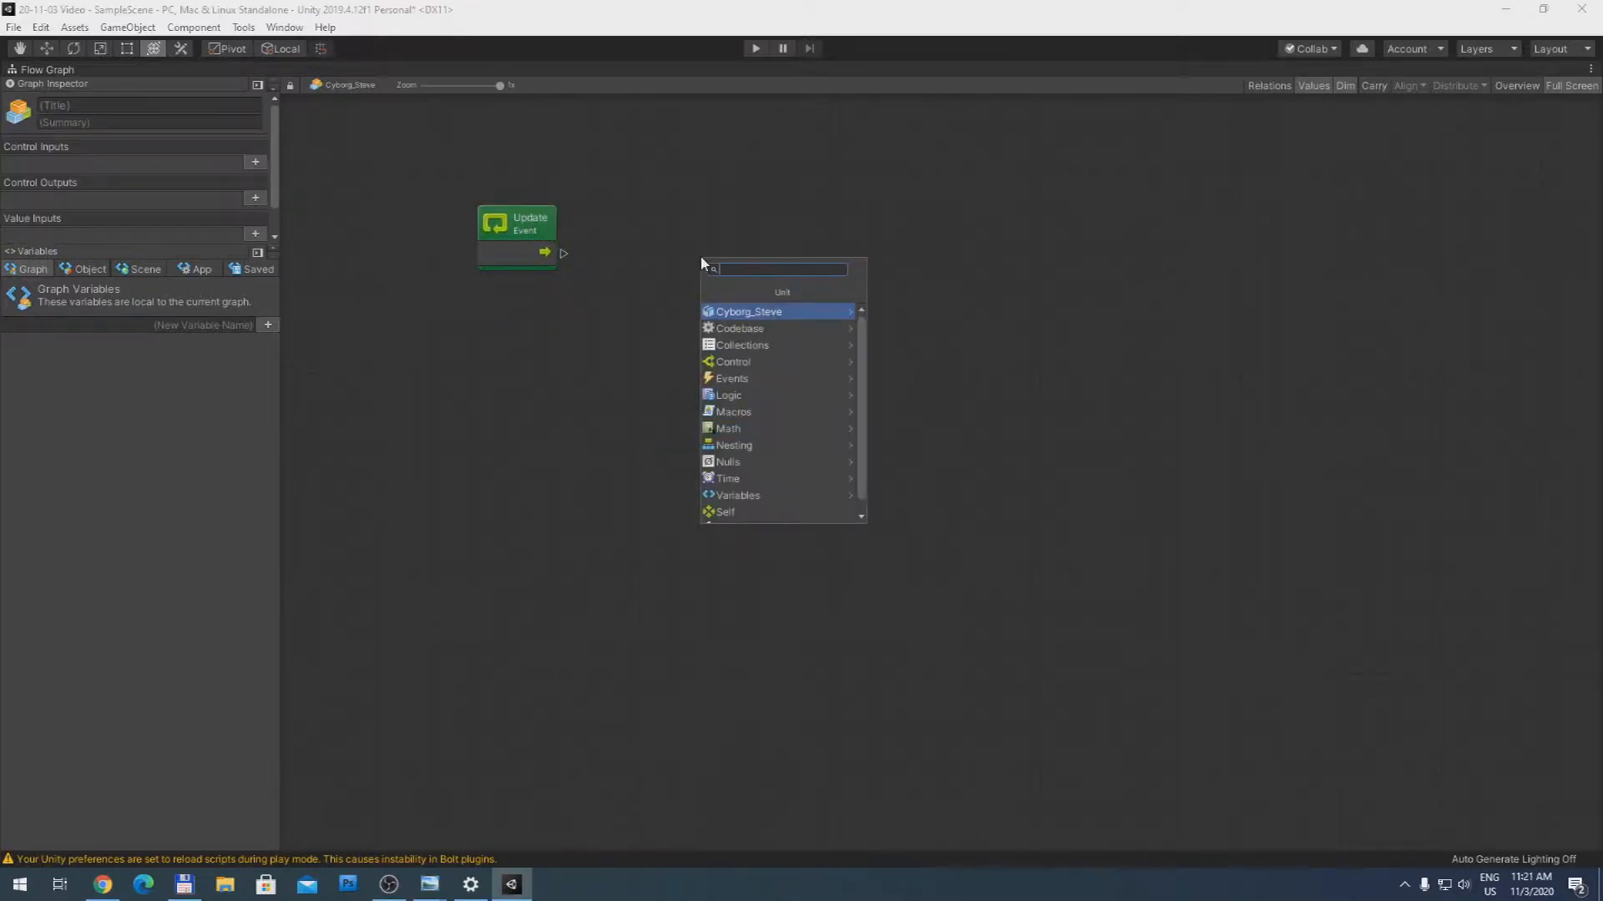
pyautogui.write('get')
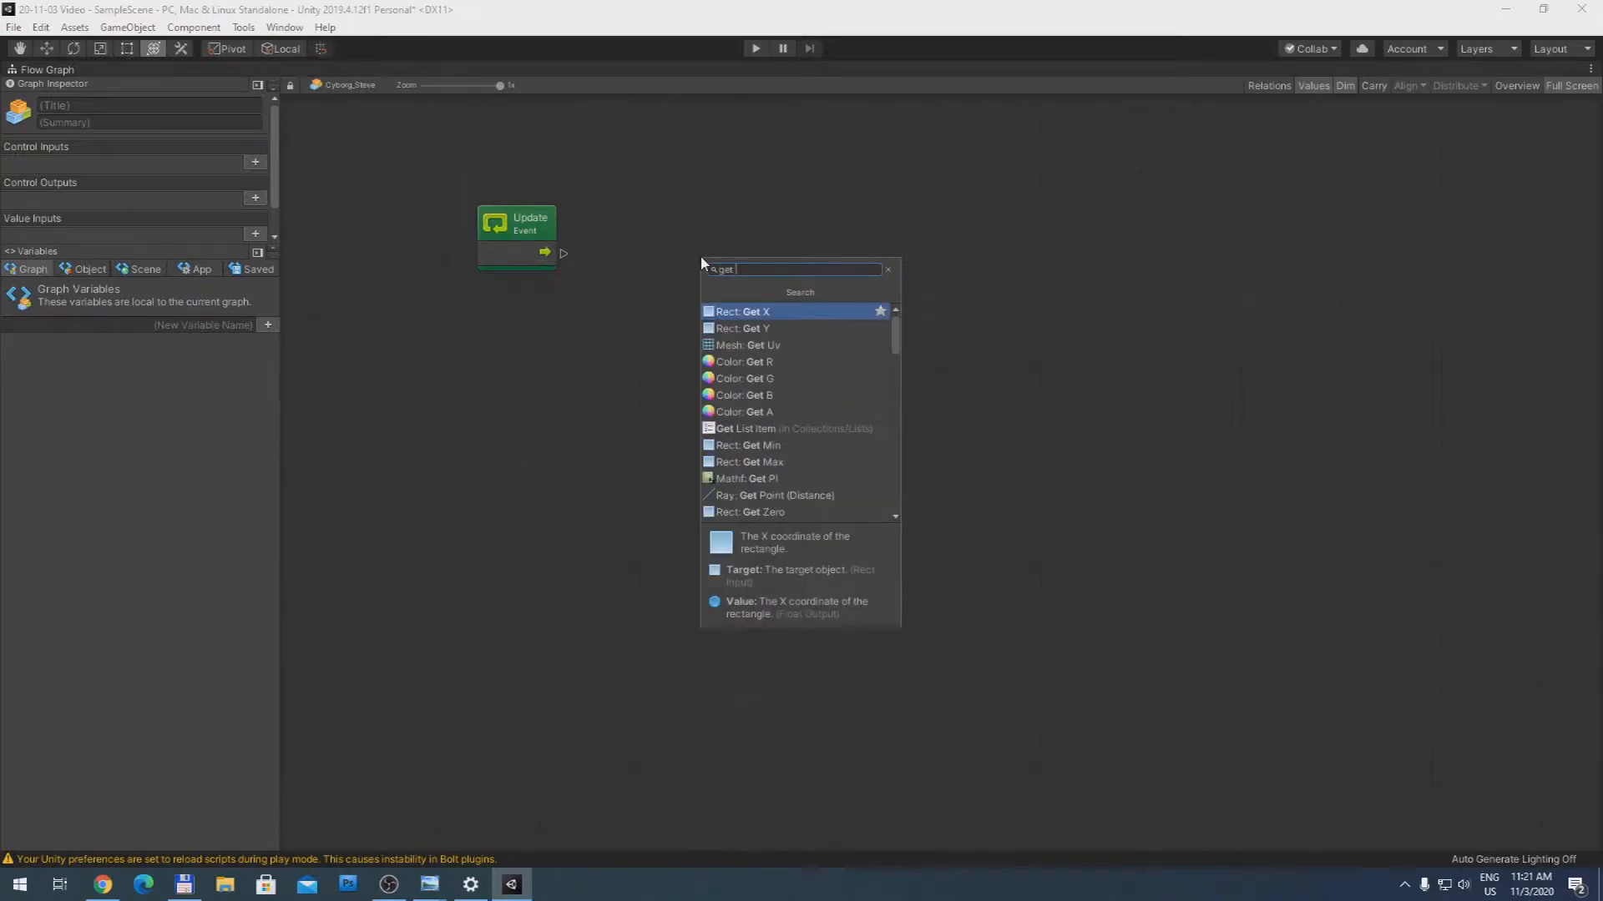
pyautogui.write(' axis')
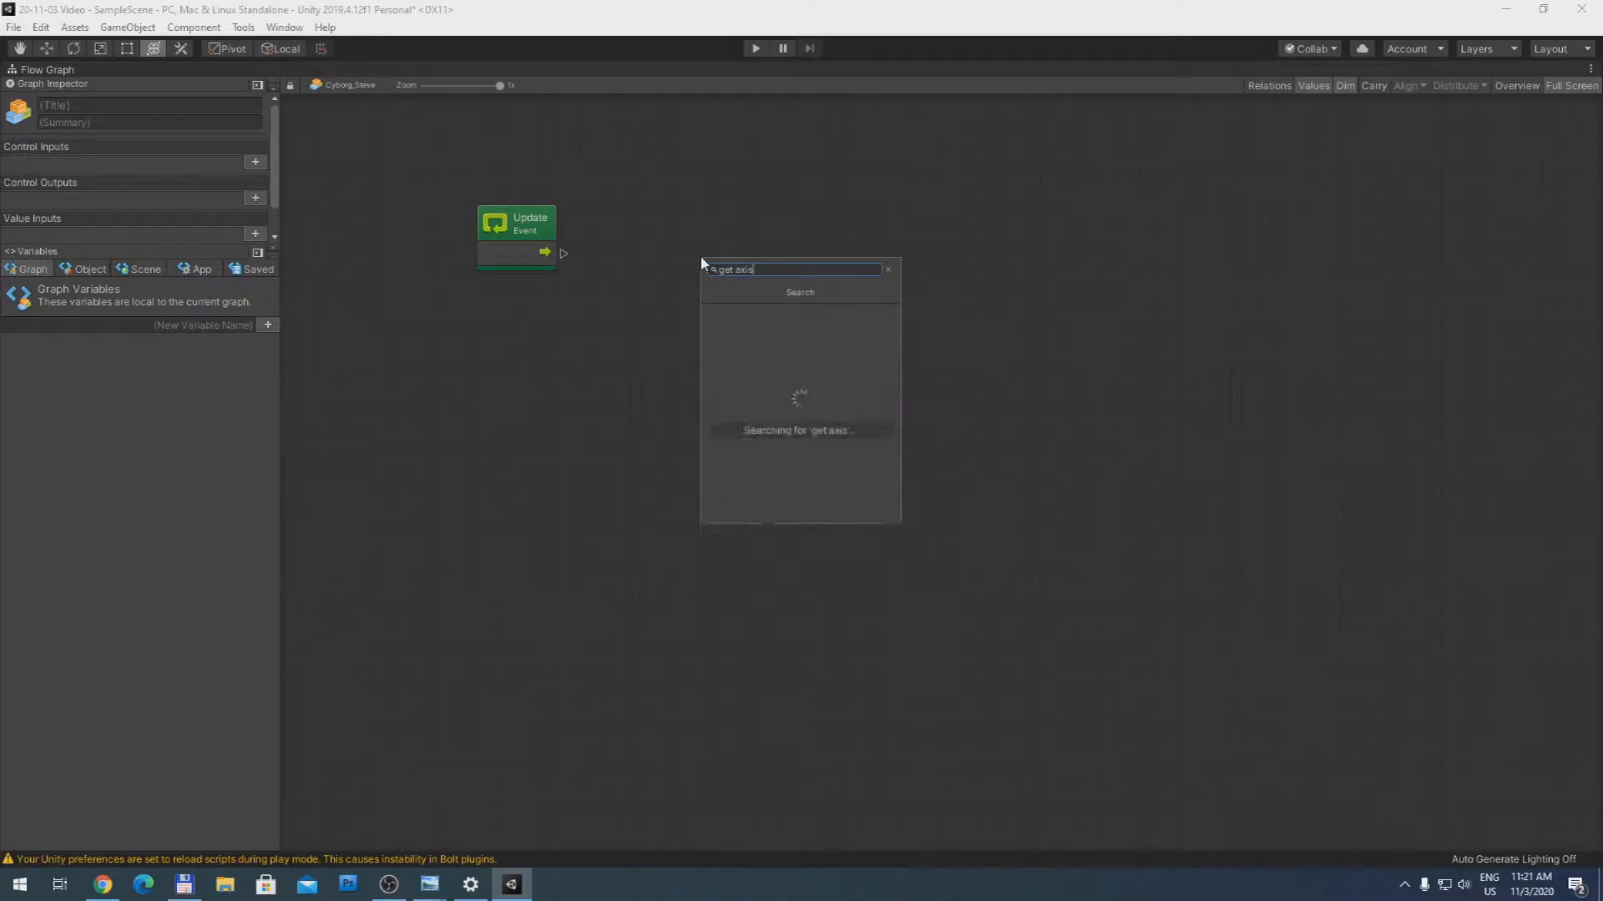
pyautogui.click(772, 309)
pyautogui.moveTo(758, 279)
pyautogui.mouseDown()
pyautogui.moveTo(759, 239)
pyautogui.moveTo(776, 285)
pyautogui.moveTo(773, 402)
pyautogui.moveTo(762, 282)
pyautogui.mouseUp()
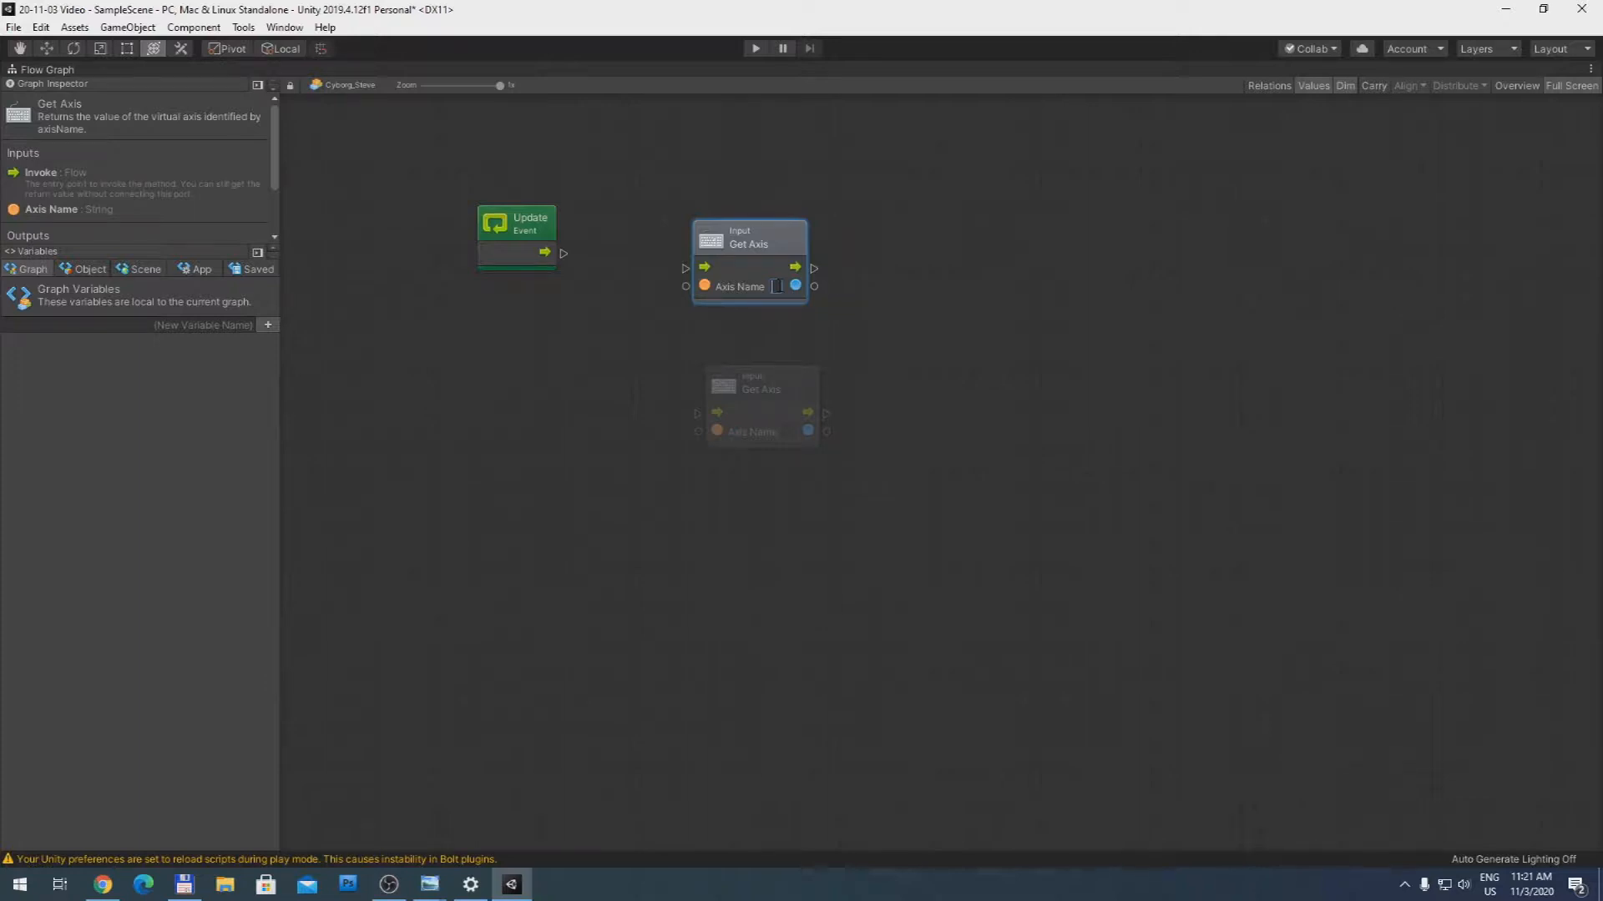
pyautogui.write('Horiz')
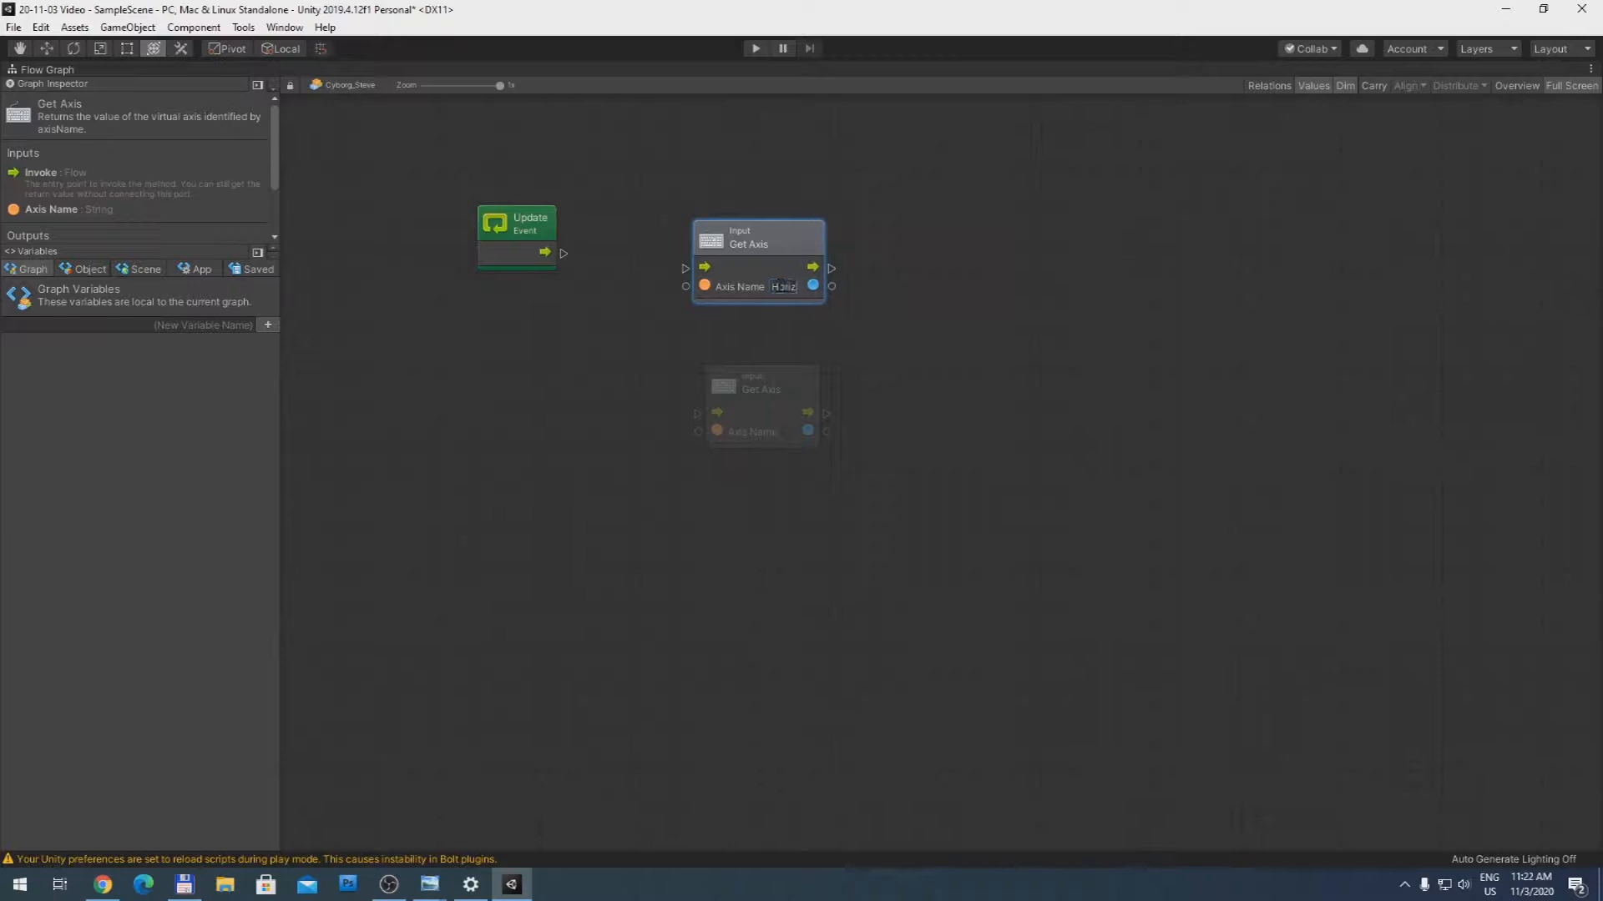
pyautogui.write('ontal')
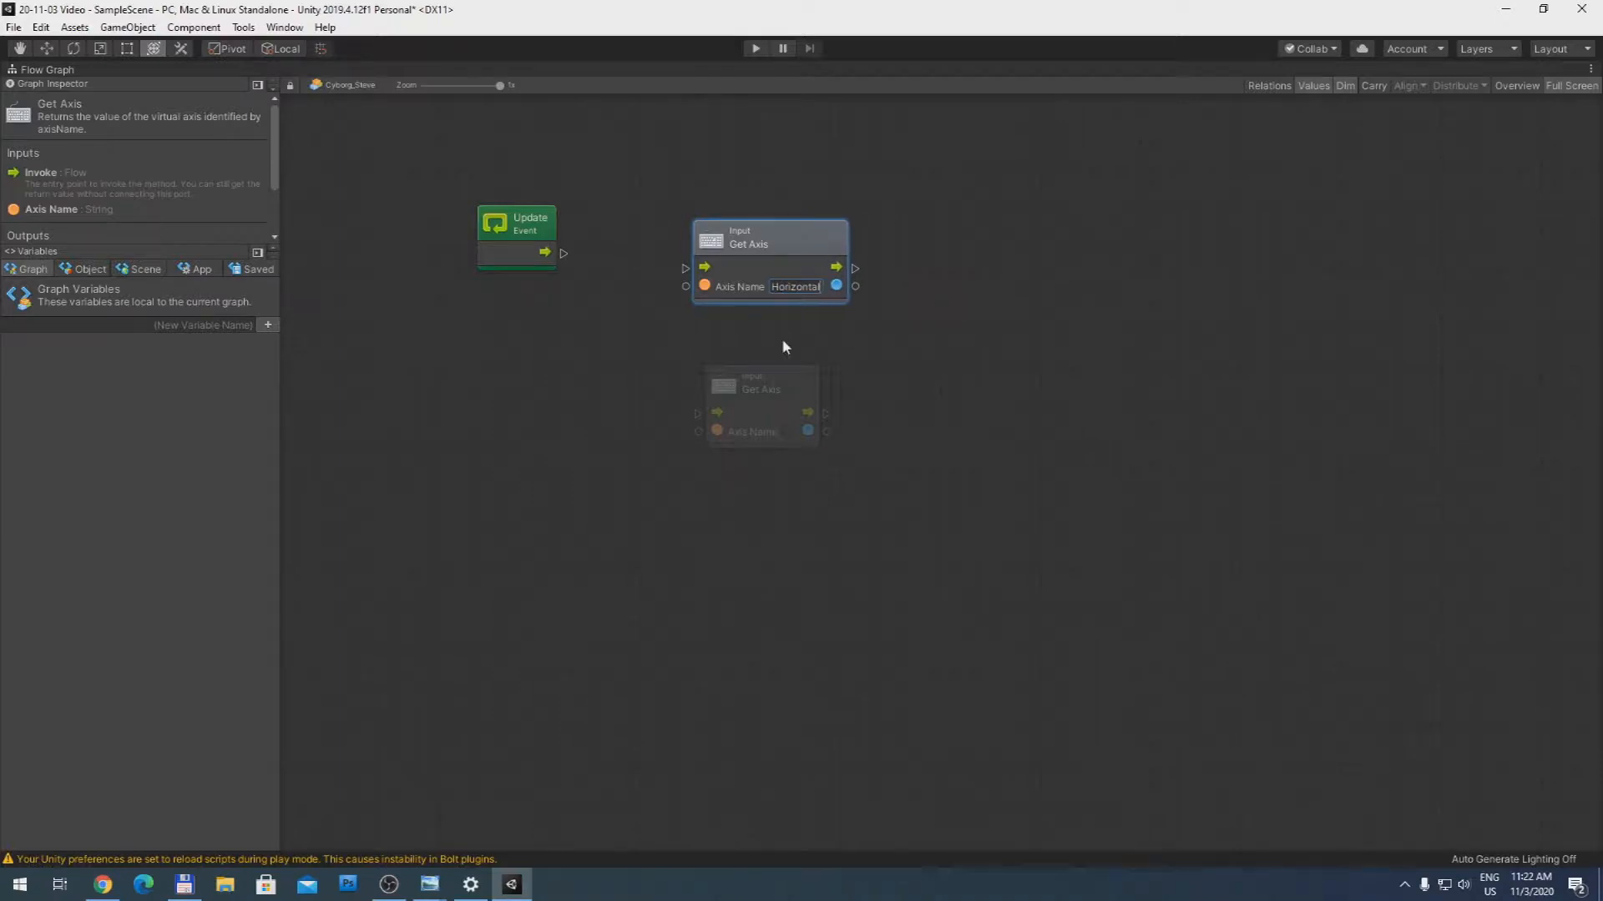
# Step: Set the lower Get Axis unit's axis name to Vertical and tidy the positions of that unit and Update
pyautogui.click(783, 382)
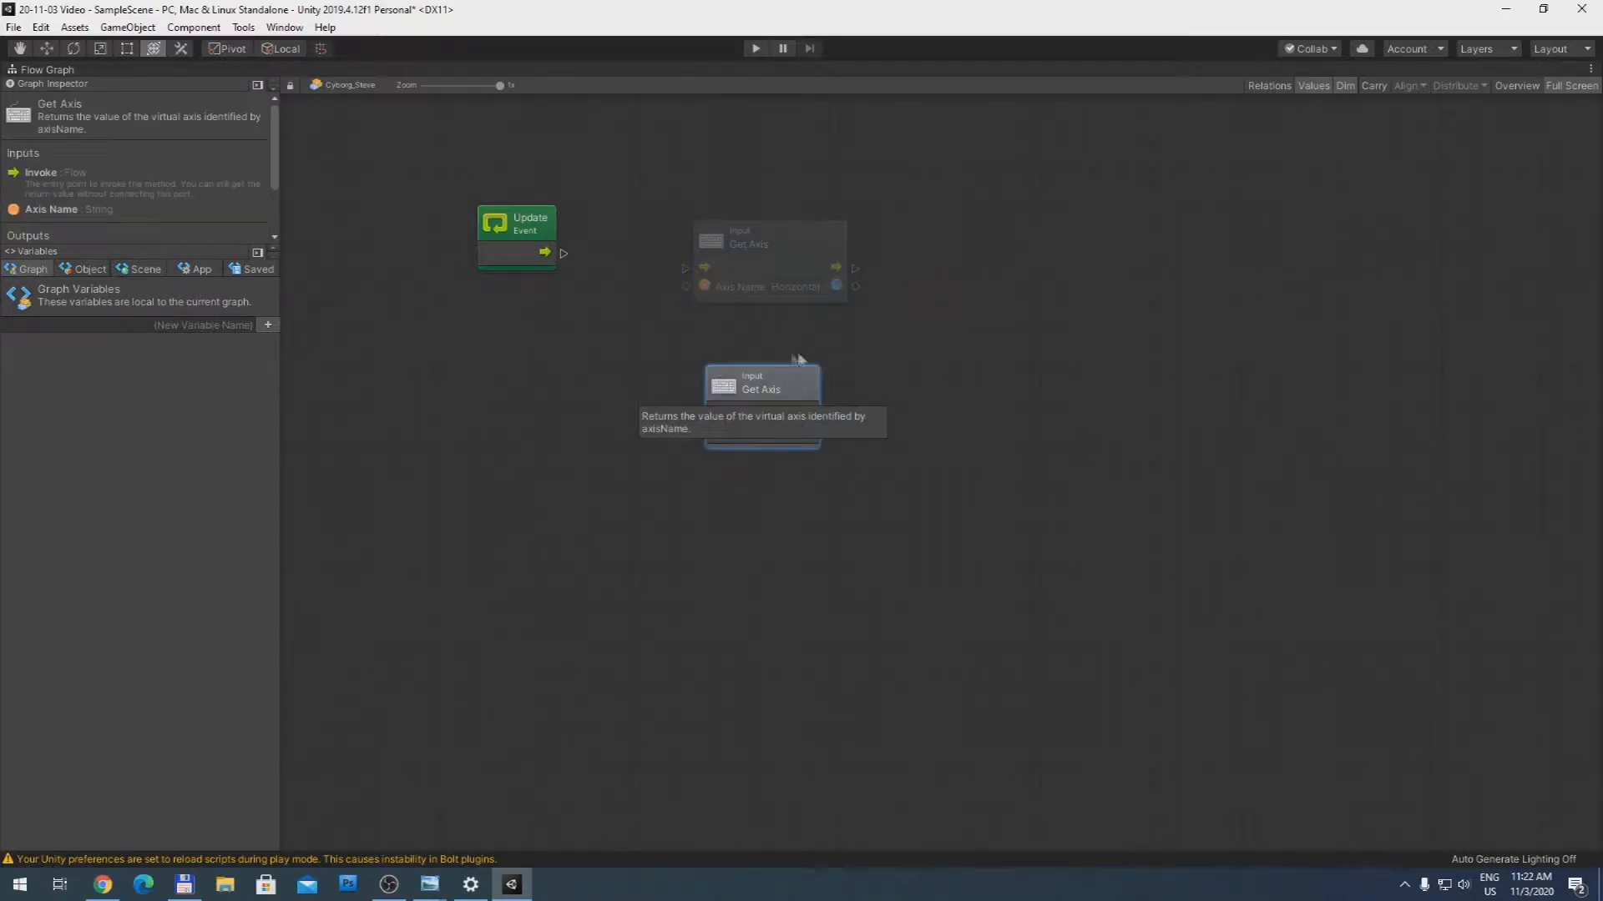
pyautogui.write('Vertical')
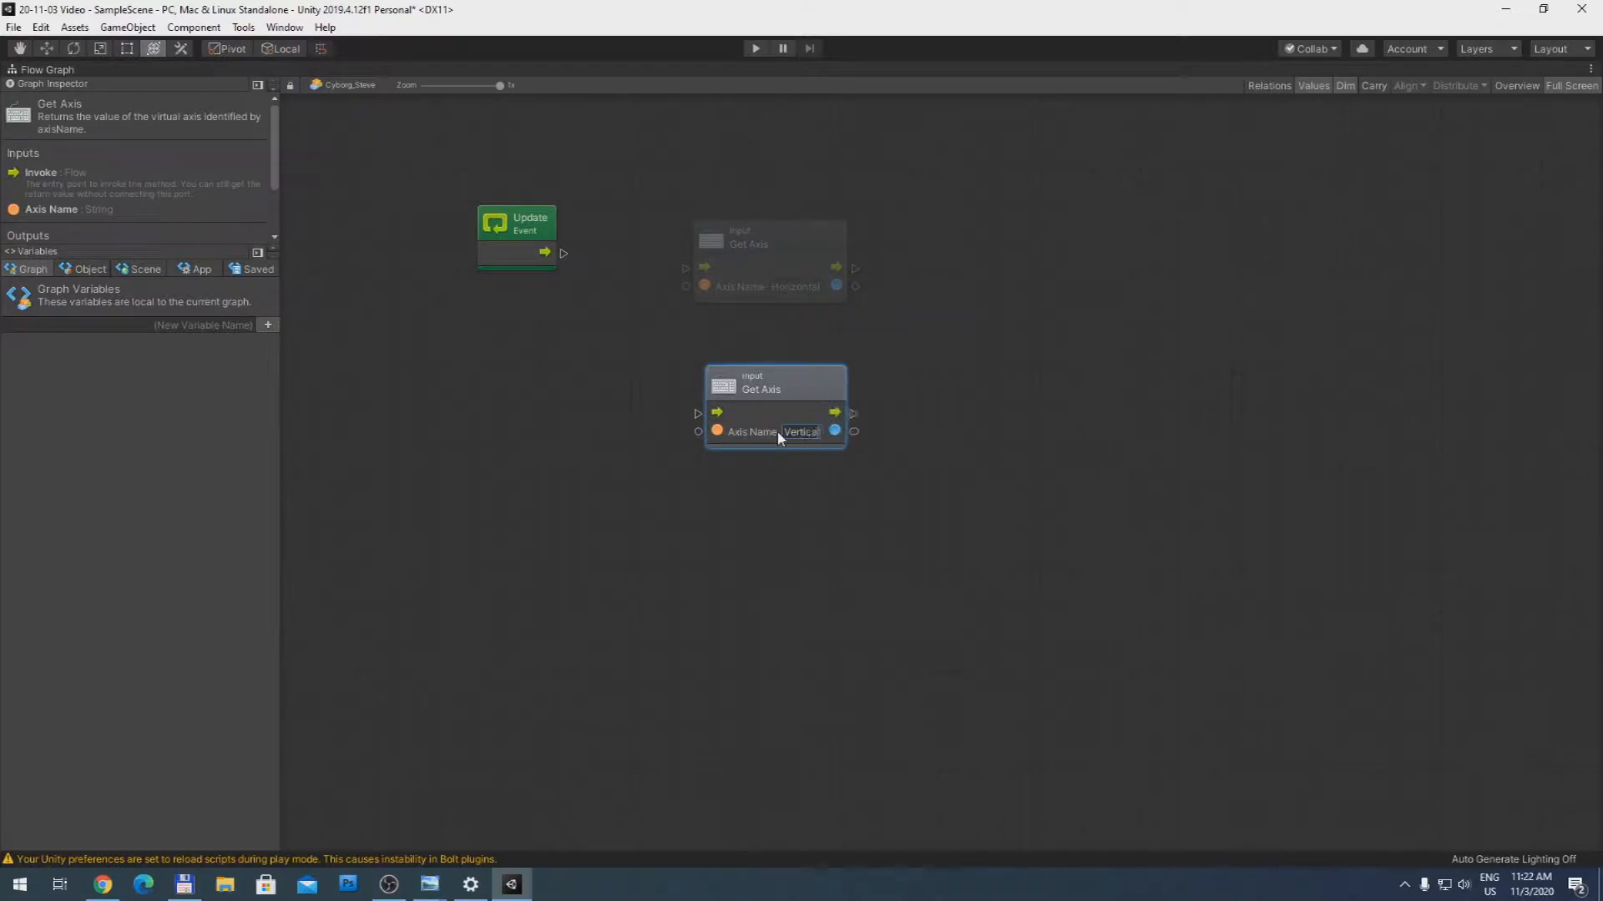
pyautogui.click(812, 485)
pyautogui.moveTo(768, 397); pyautogui.dragTo(759, 391)
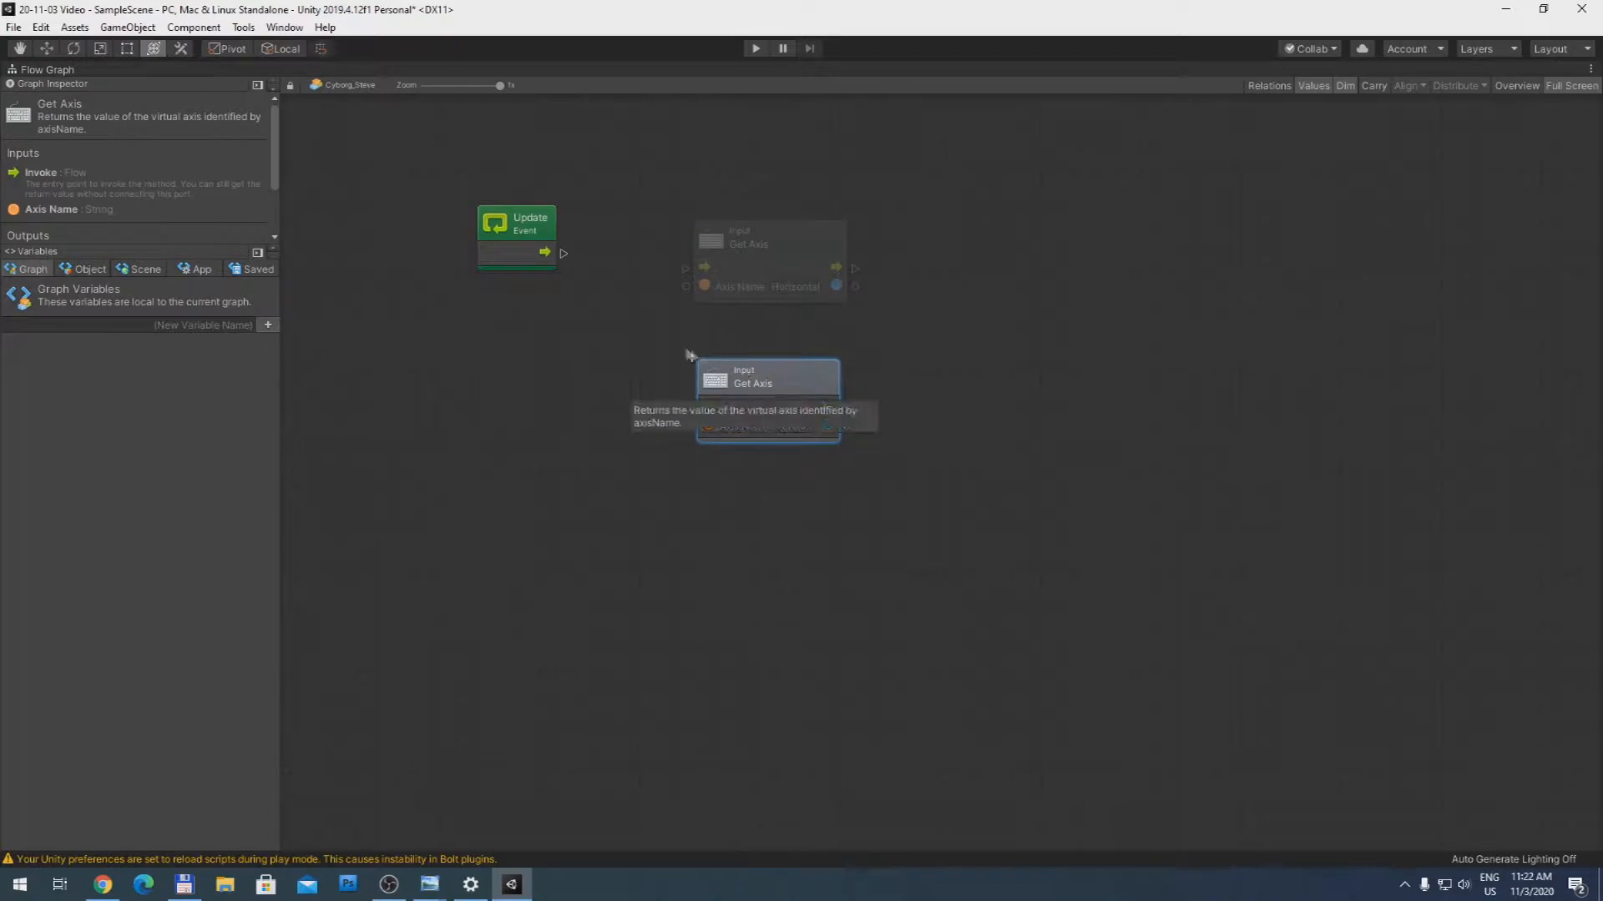
pyautogui.moveTo(531, 217); pyautogui.dragTo(517, 215)
# Step: Add an Animator Set Float (Name, Value) unit beside the Get Axis units and place a duplicate below it
pyautogui.rightClick(949, 284)
pyautogui.click(972, 293)
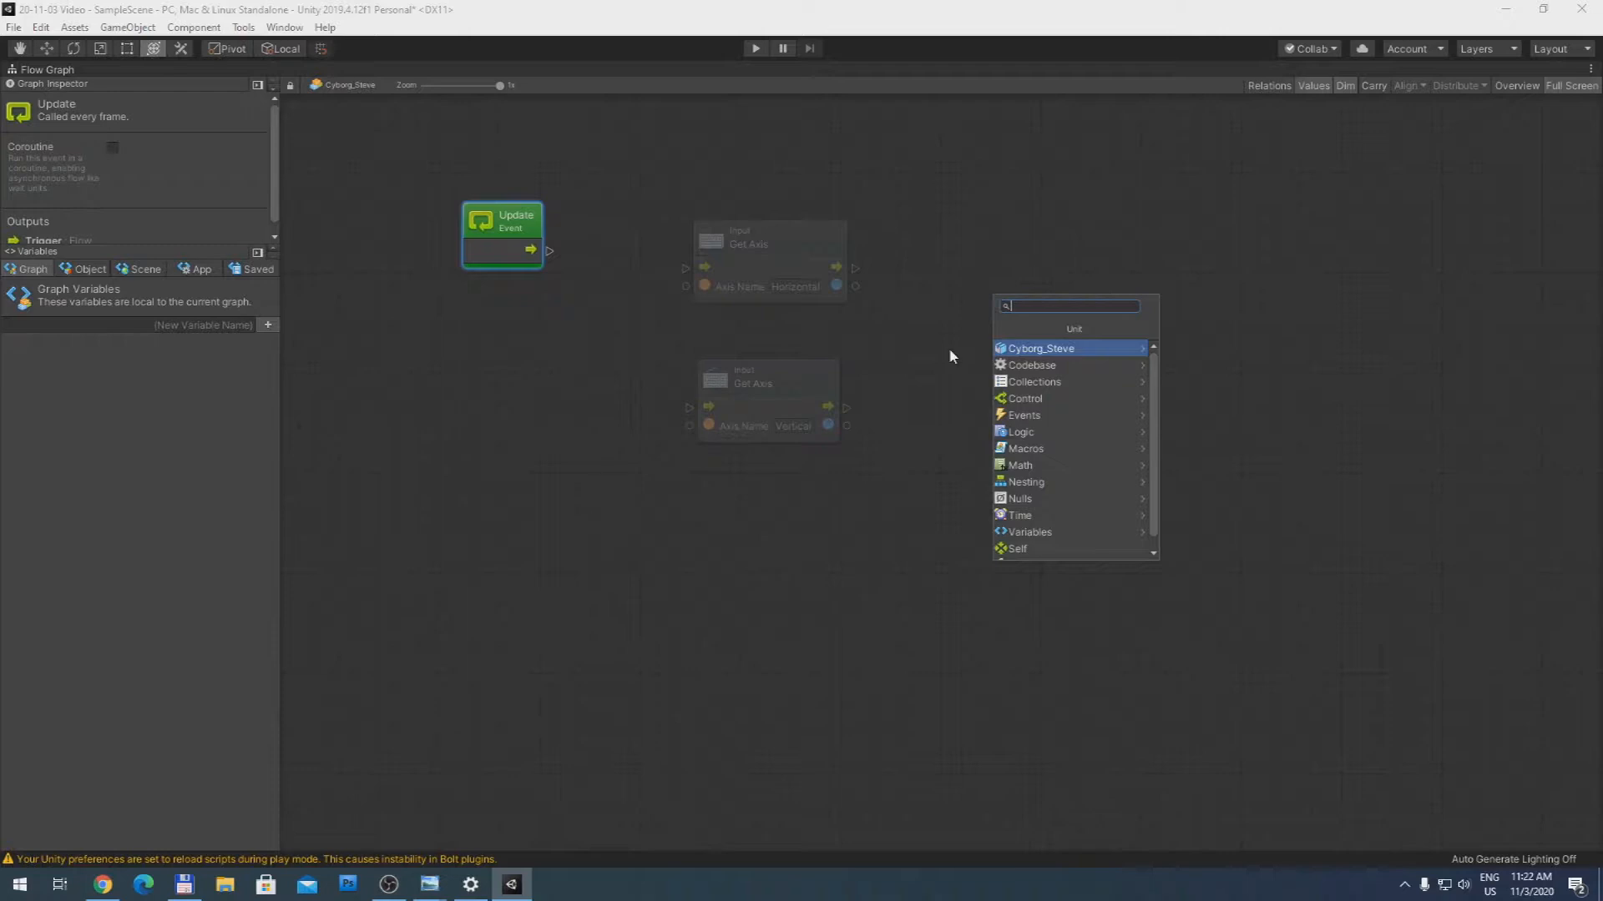
pyautogui.write('Ani')
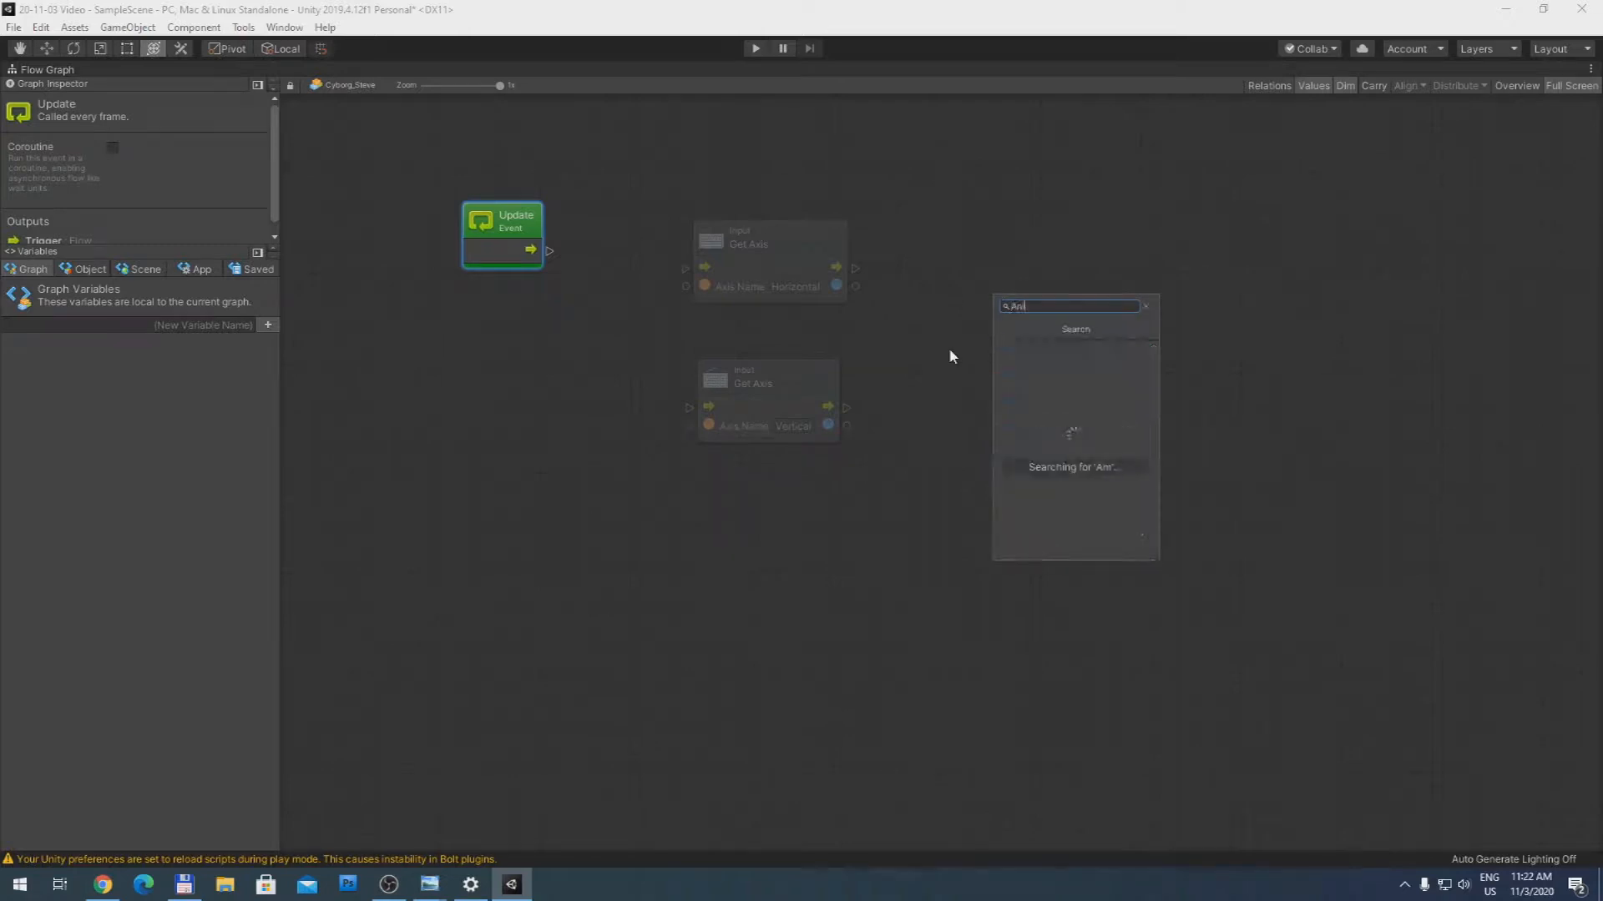
pyautogui.write('mator set float')
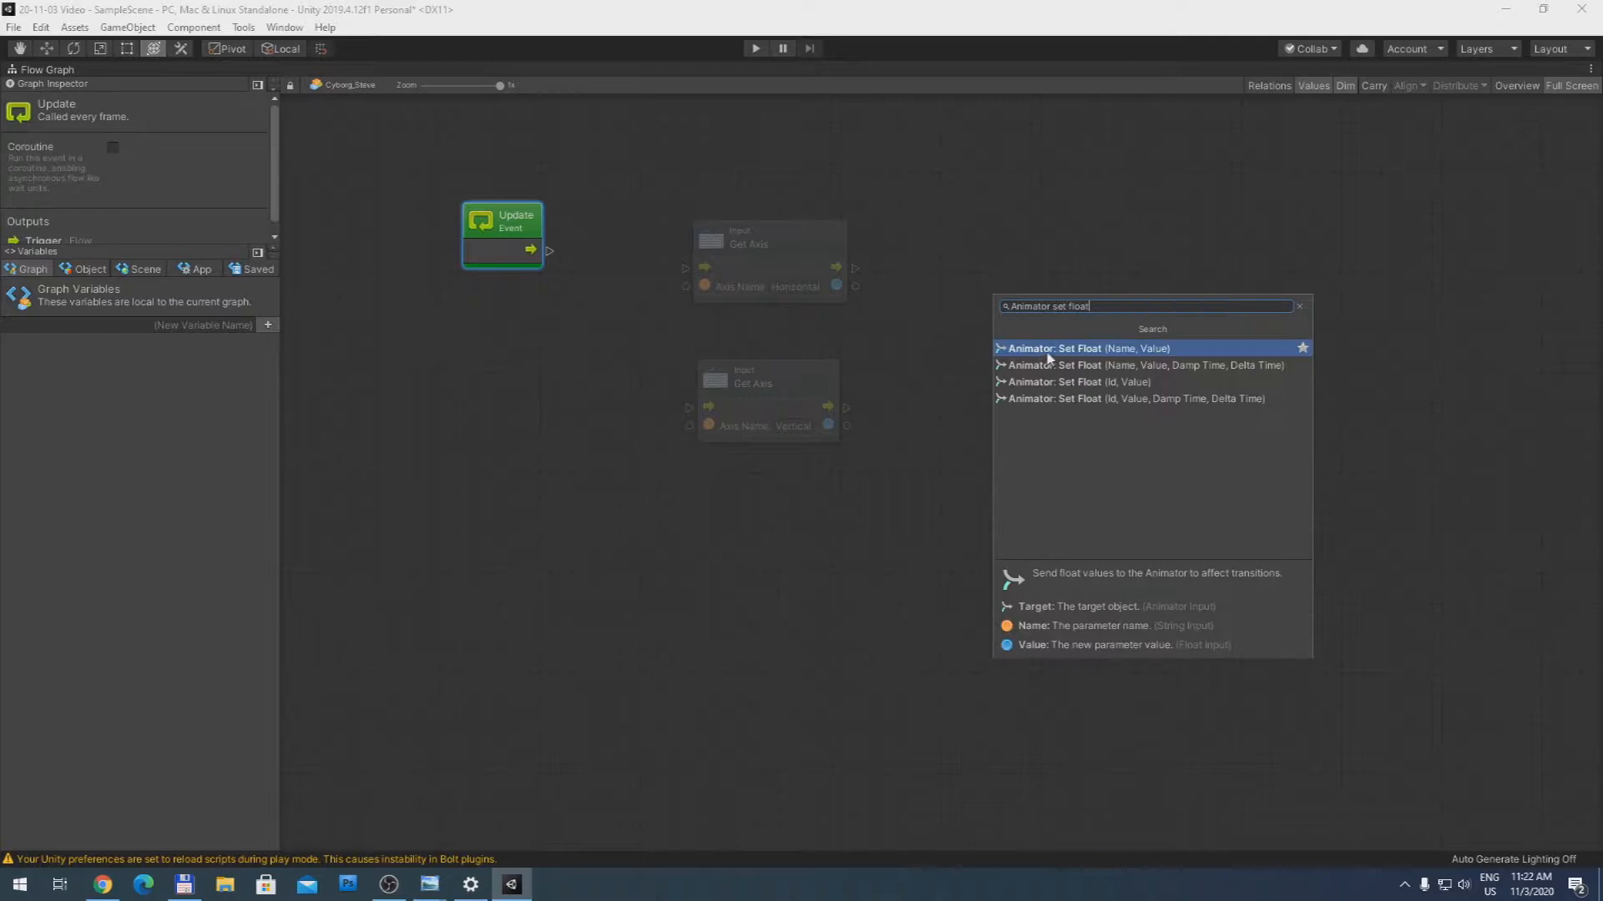
pyautogui.click(1048, 350)
pyautogui.moveTo(1024, 310); pyautogui.dragTo(1009, 272)
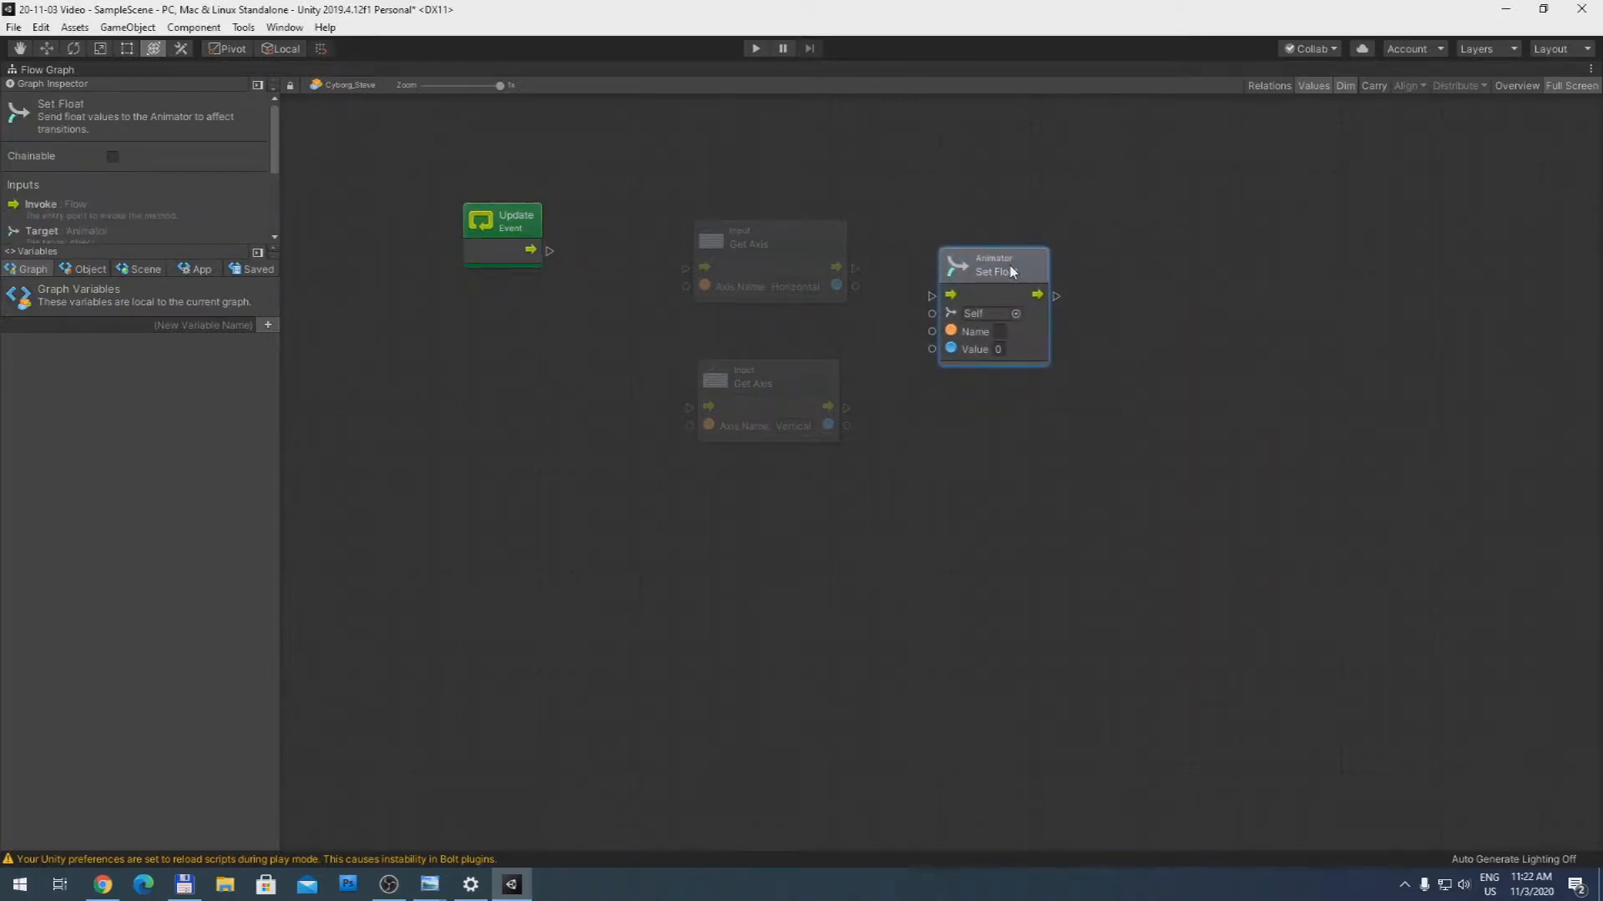
pyautogui.moveTo(1012, 272); pyautogui.dragTo(1018, 257)
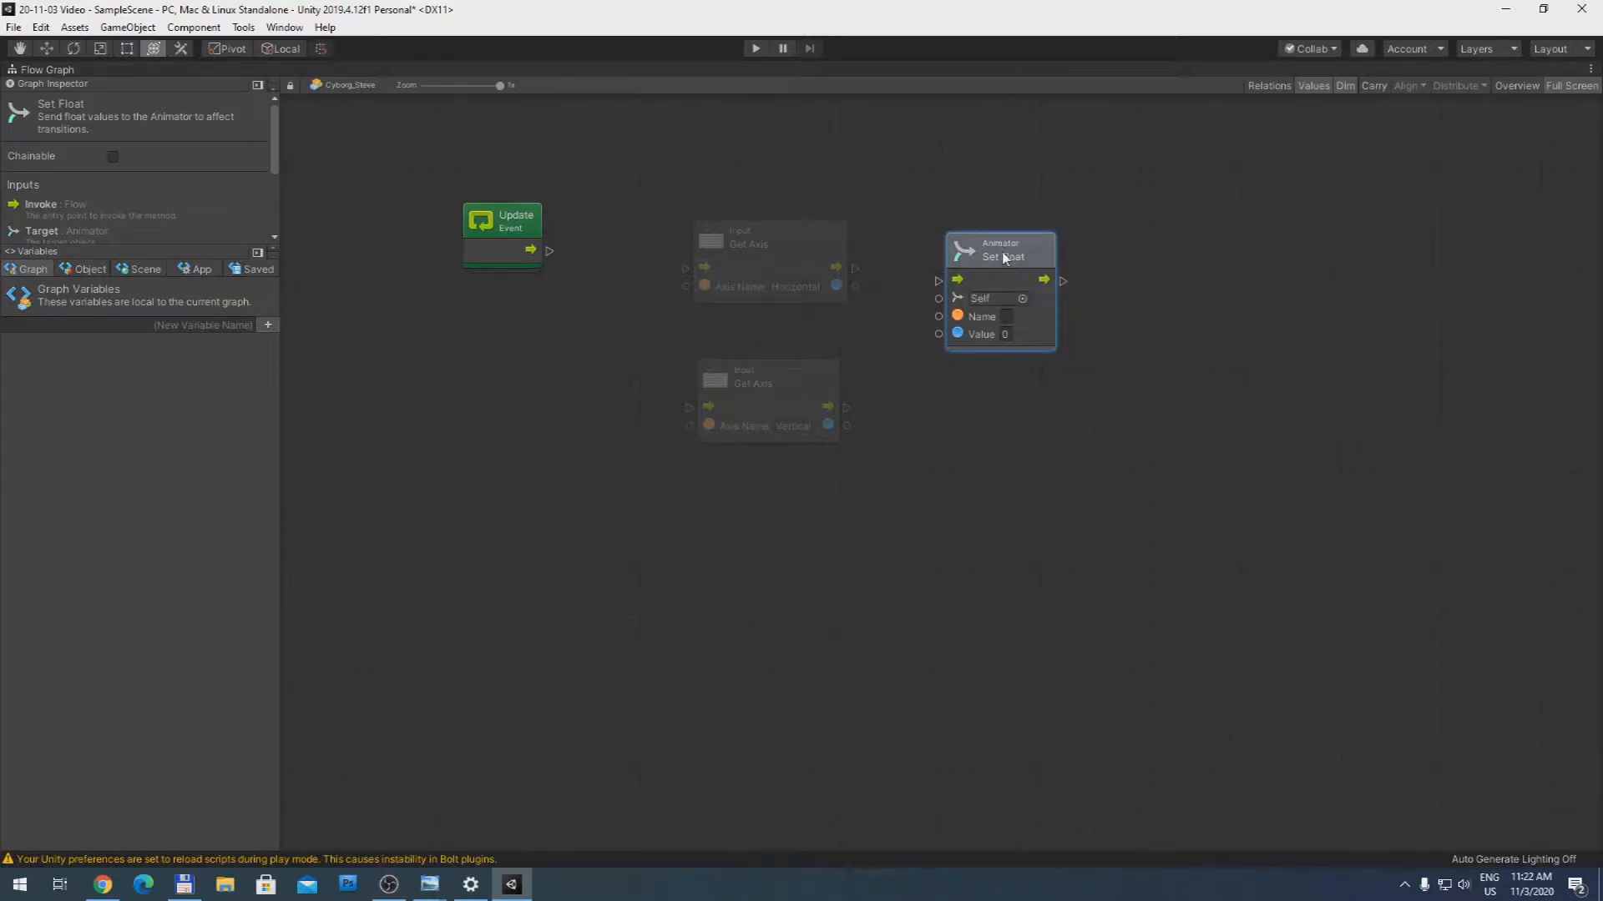
pyautogui.hotkey('ctrl', 'd')
pyautogui.moveTo(1004, 259); pyautogui.dragTo(1002, 474)
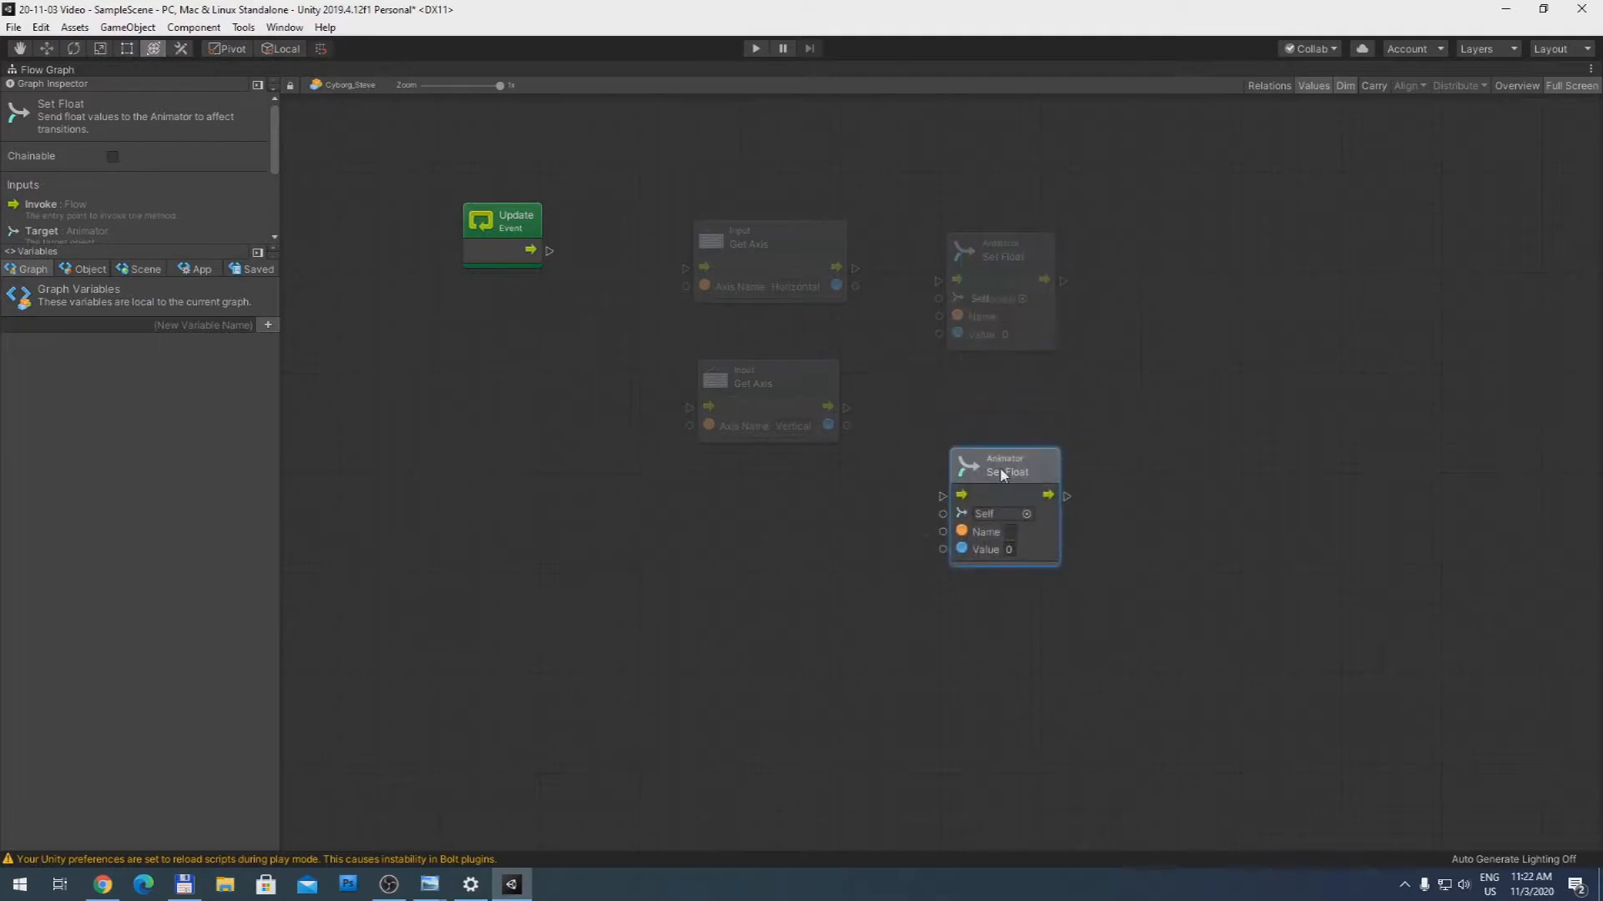
# Step: Feed the Horizontal axis into the upper Set Float's value with name GetX, and the Vertical axis into the lower one with name GetY
pyautogui.click(982, 261)
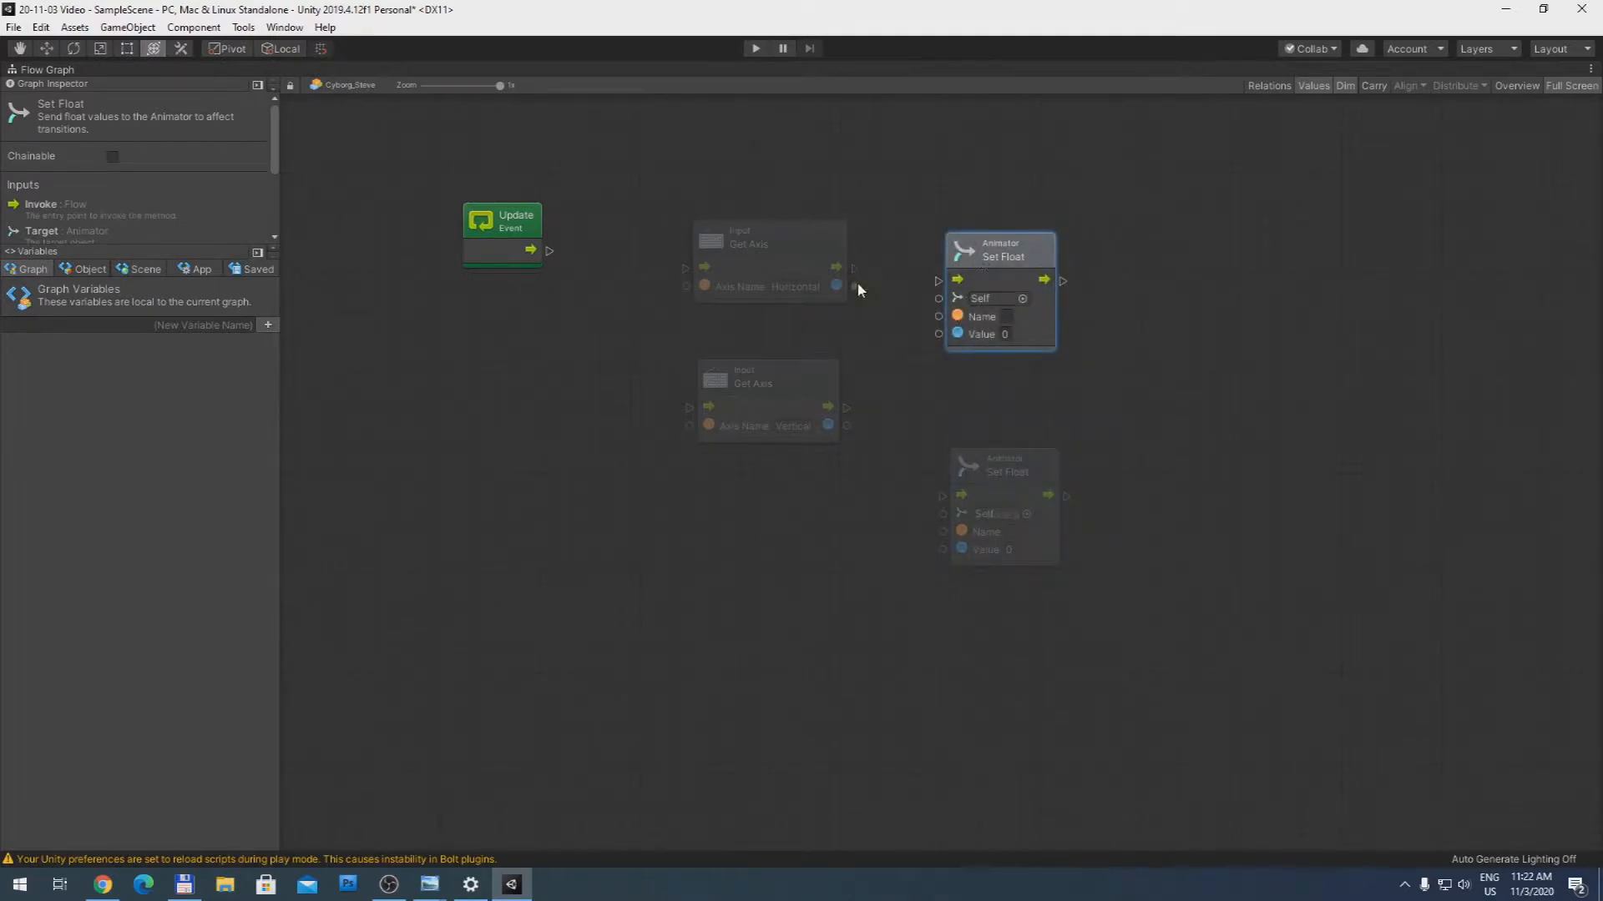
pyautogui.moveTo(855, 287); pyautogui.dragTo(939, 335)
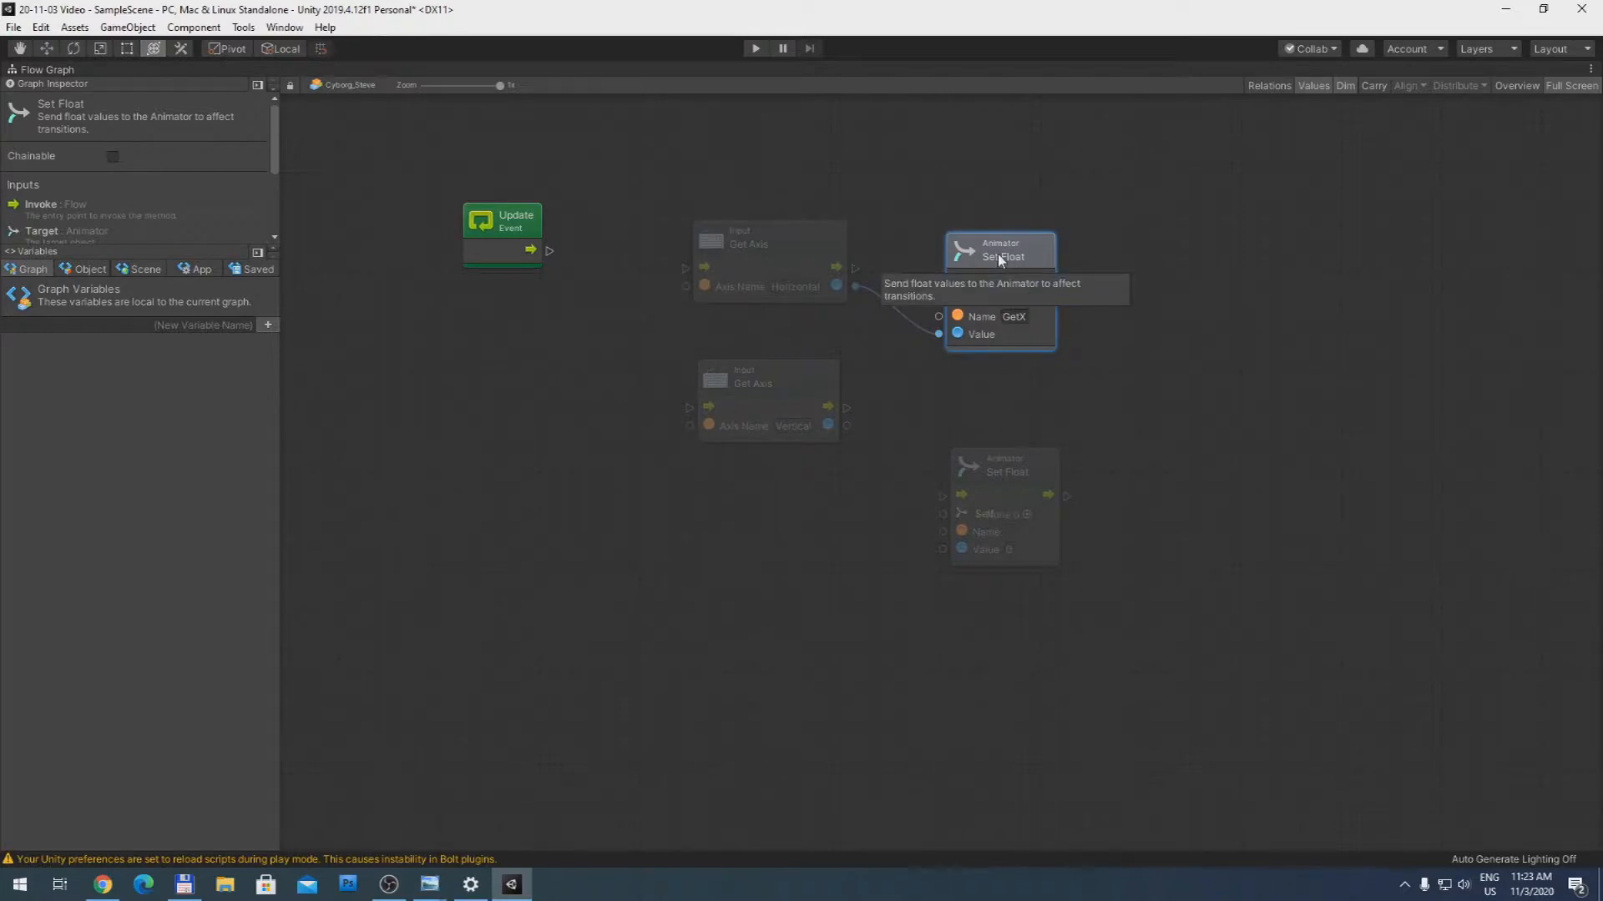
pyautogui.moveTo(797, 368); pyautogui.dragTo(782, 389)
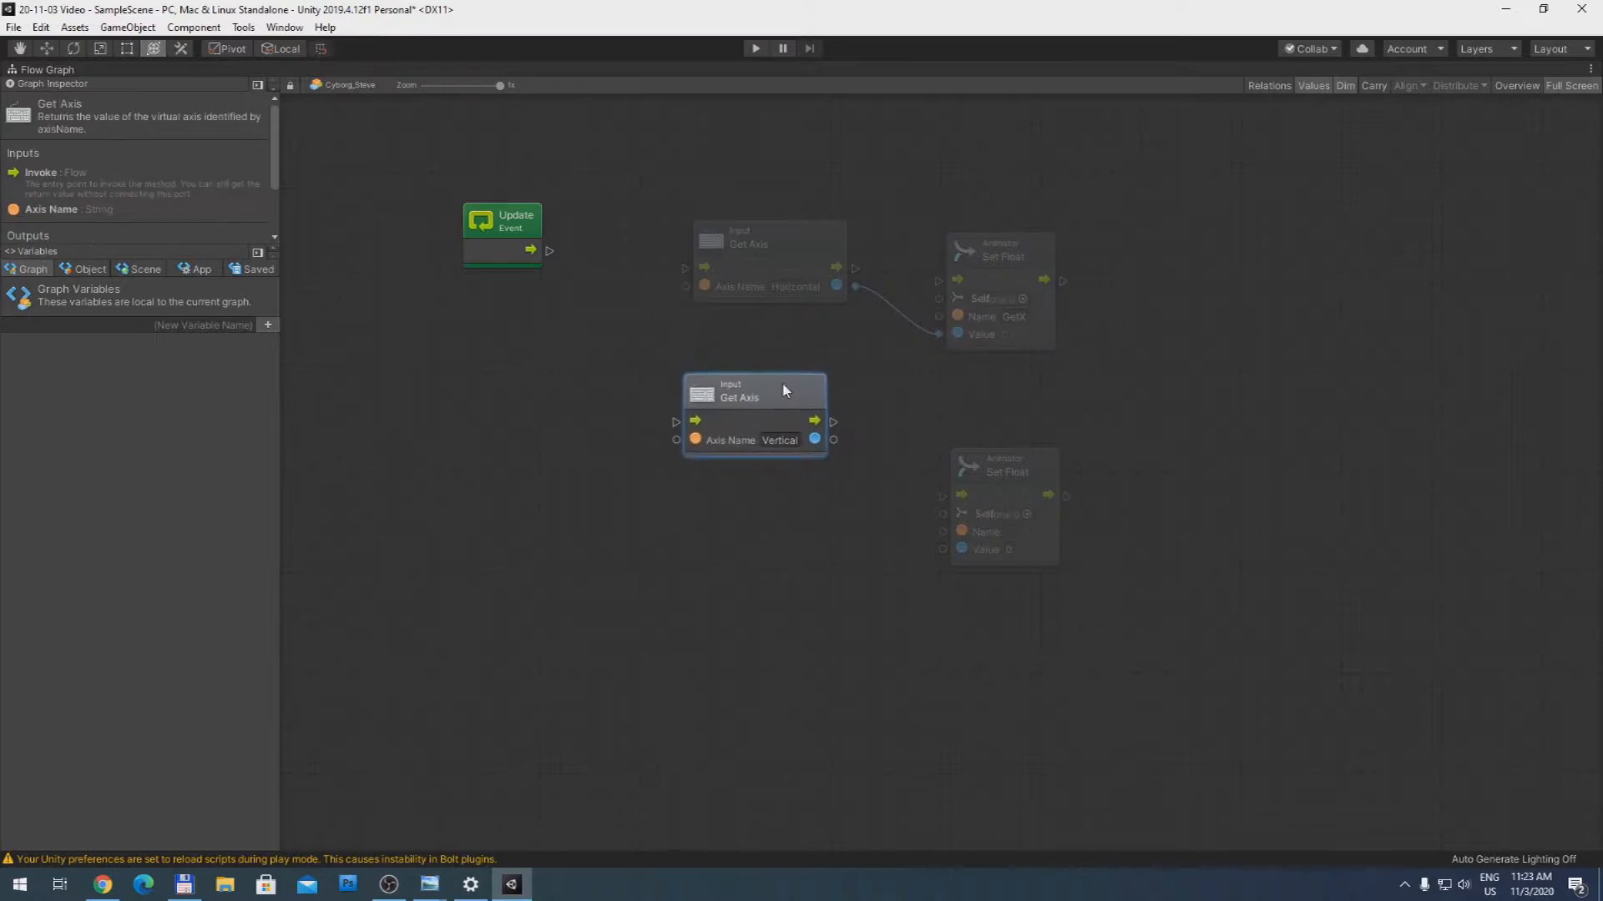
pyautogui.moveTo(834, 442); pyautogui.dragTo(964, 549)
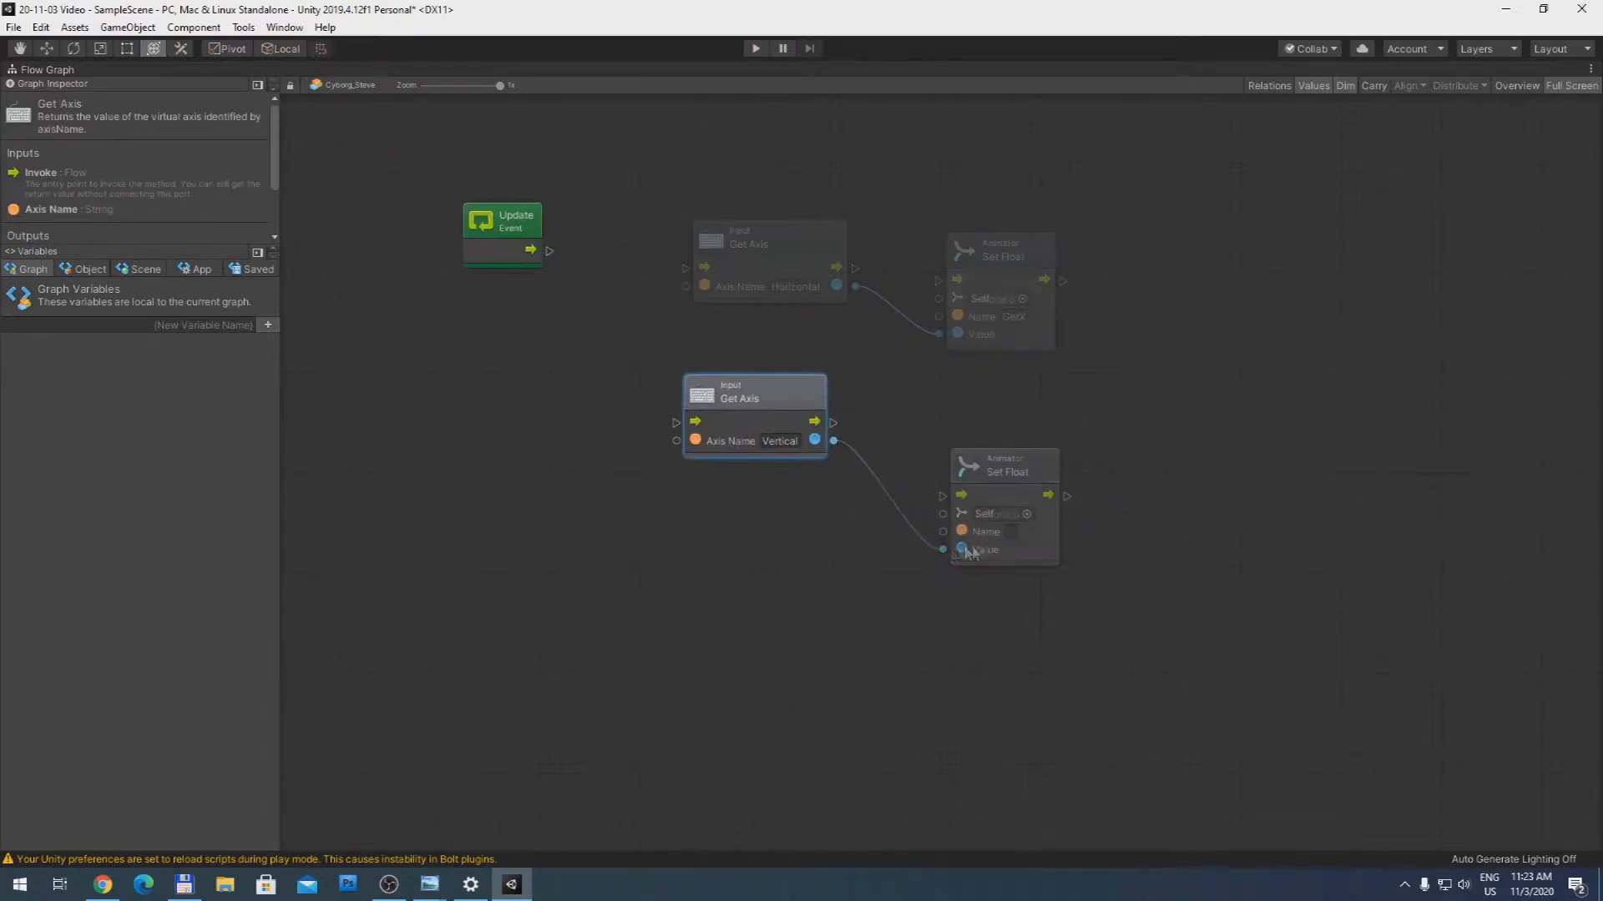
pyautogui.click(1011, 532)
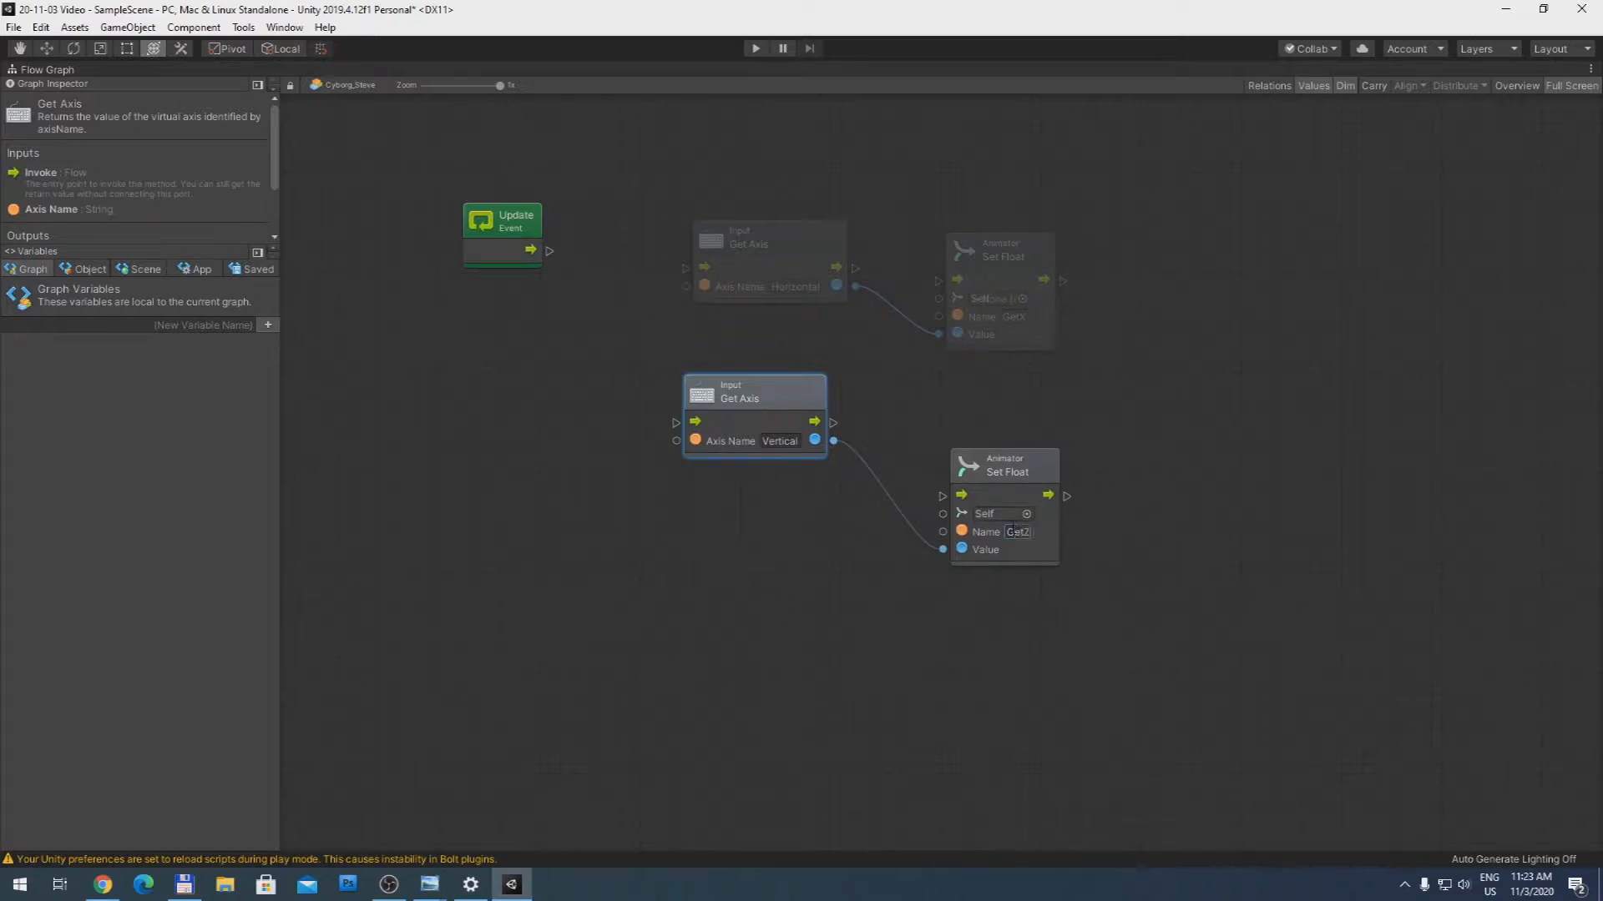
pyautogui.click(1084, 470)
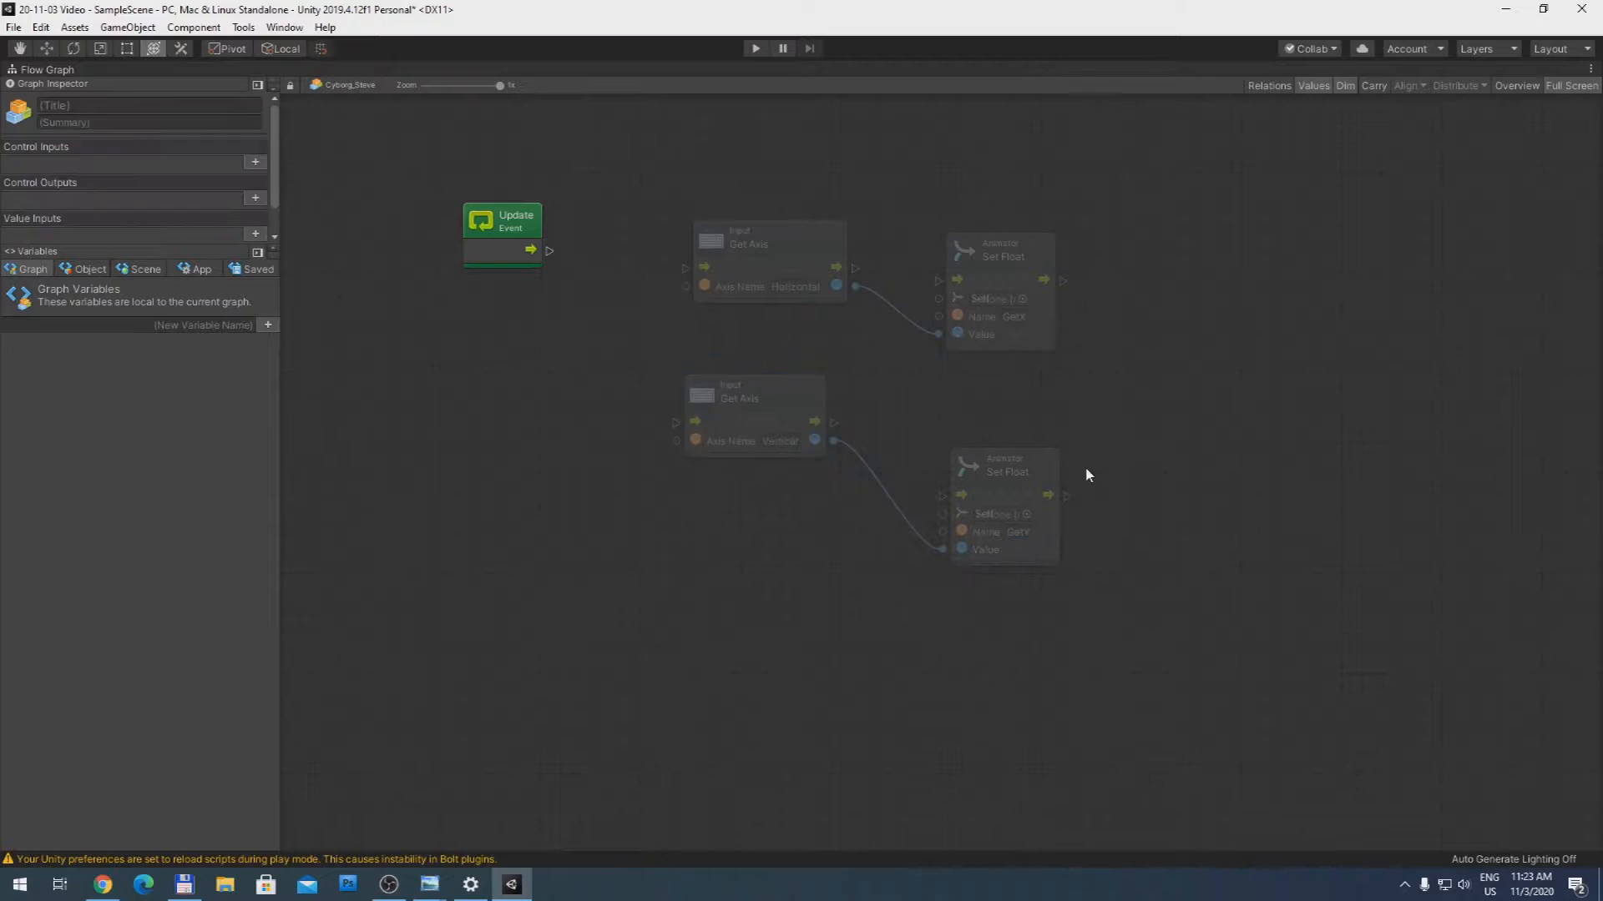
pyautogui.click(1044, 468)
pyautogui.moveTo(1017, 468); pyautogui.dragTo(999, 456)
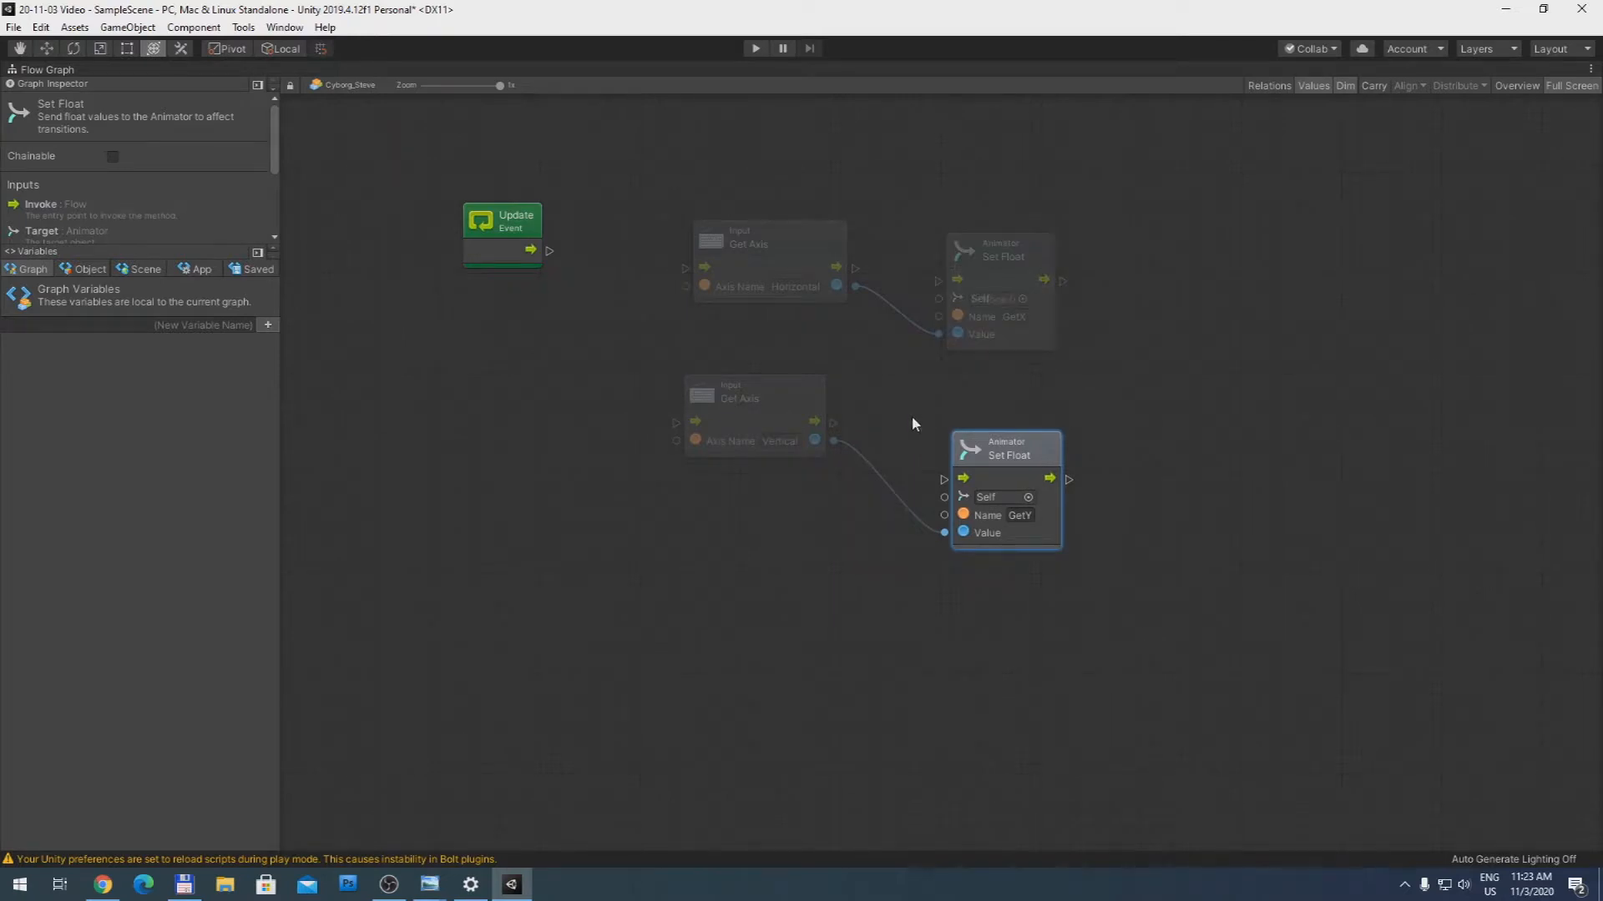
# Step: Add a Transform Translate (X, Y, Z) unit beyond the two Set Float units
pyautogui.rightClick(1193, 335)
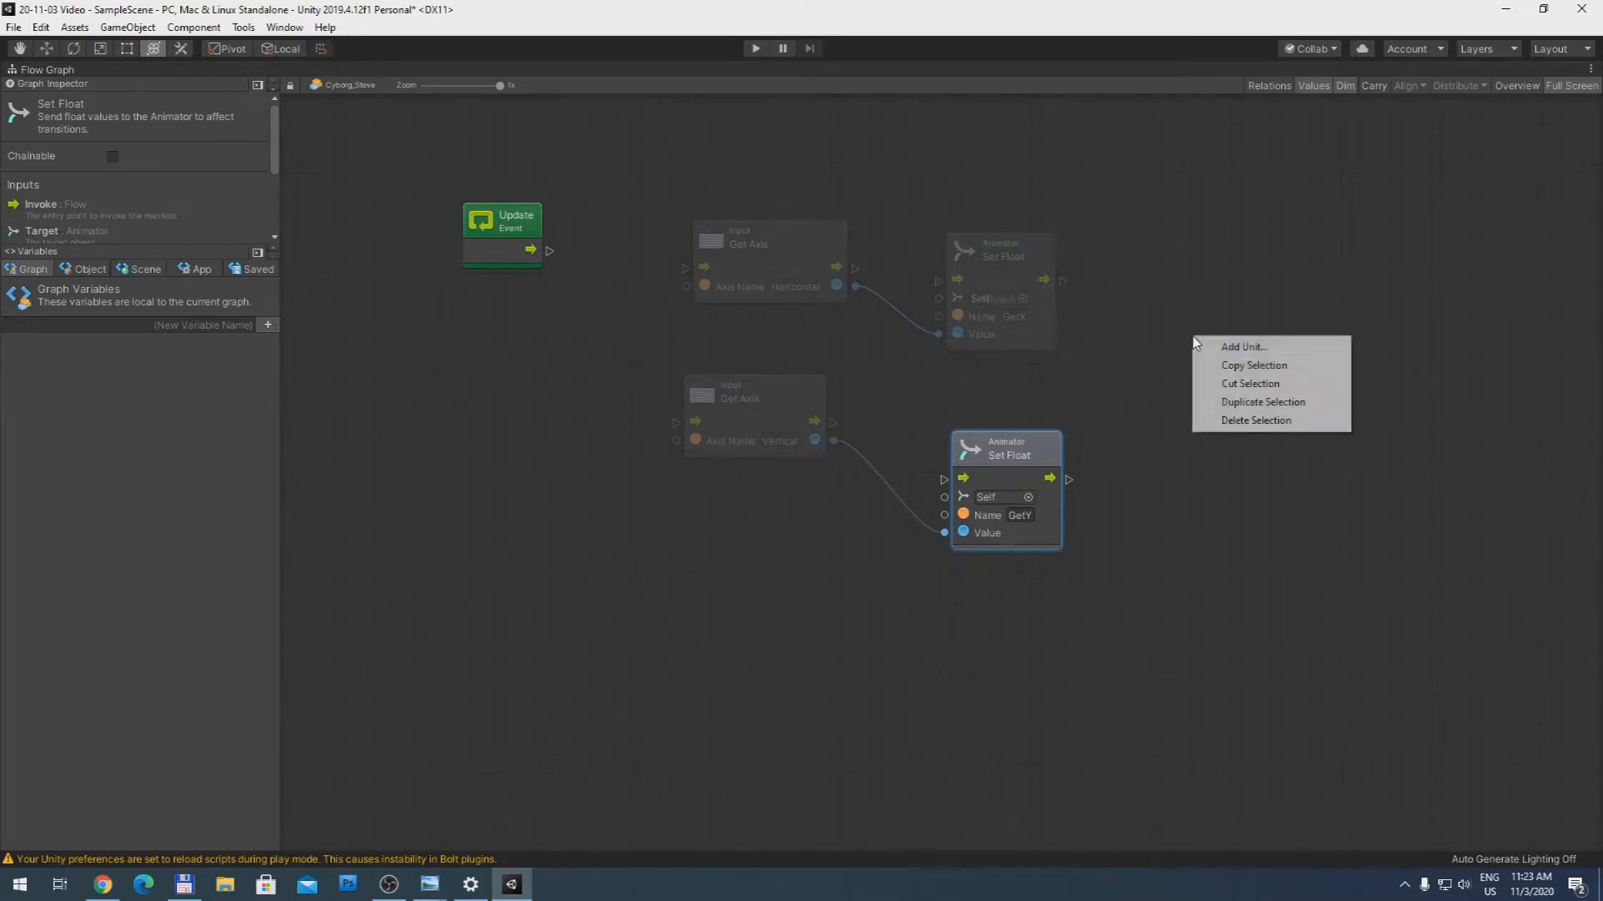
pyautogui.click(1205, 342)
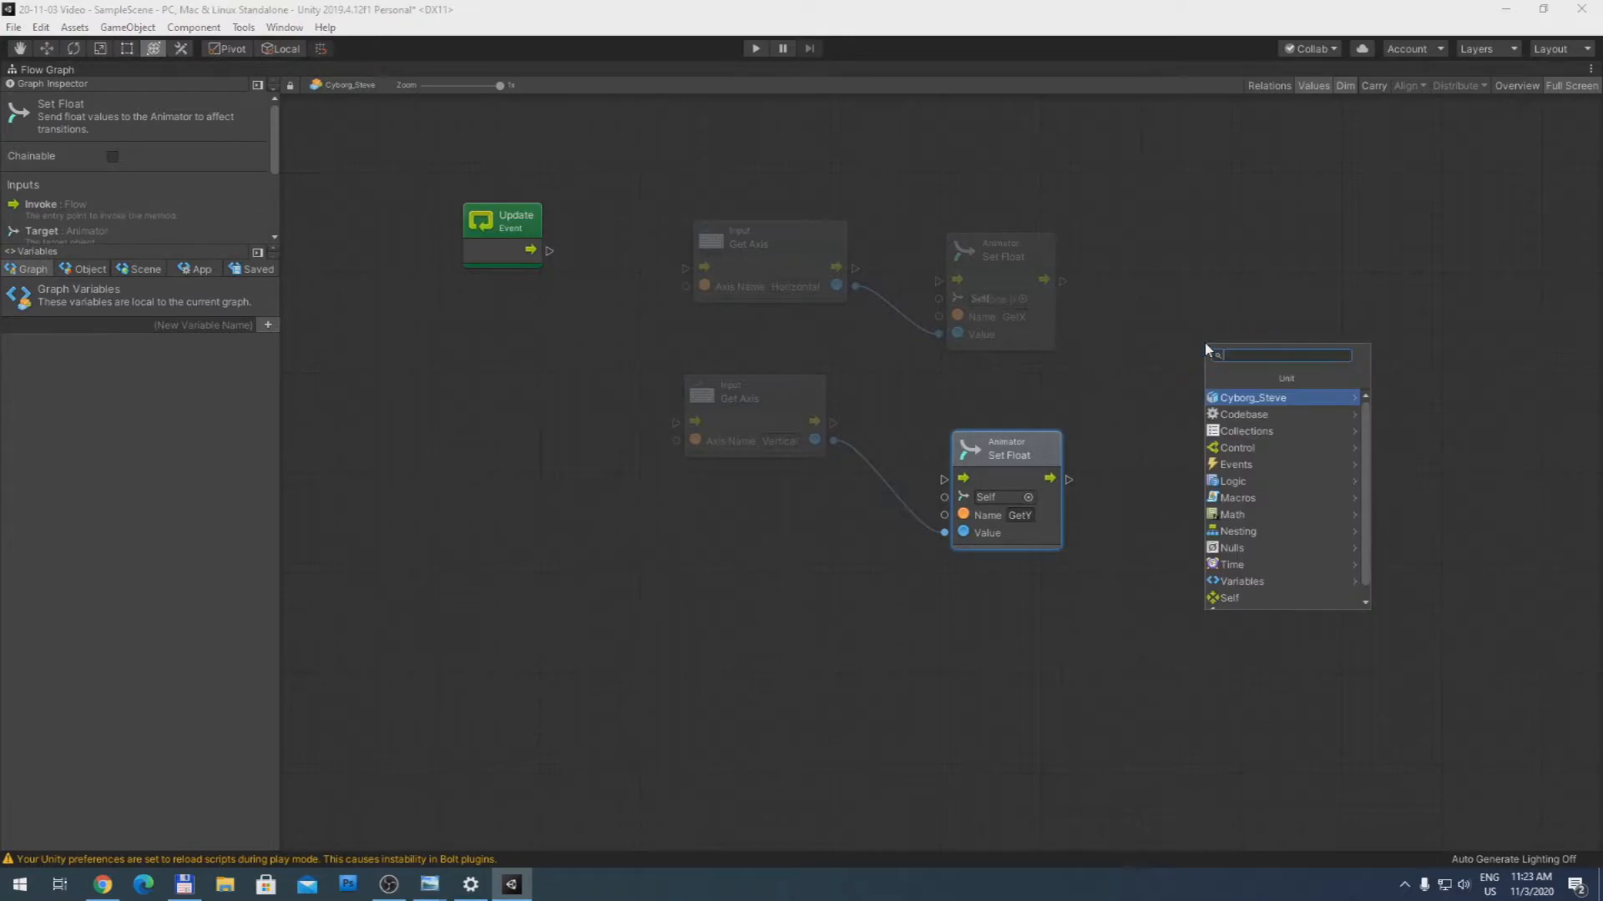
pyautogui.write('Transfo')
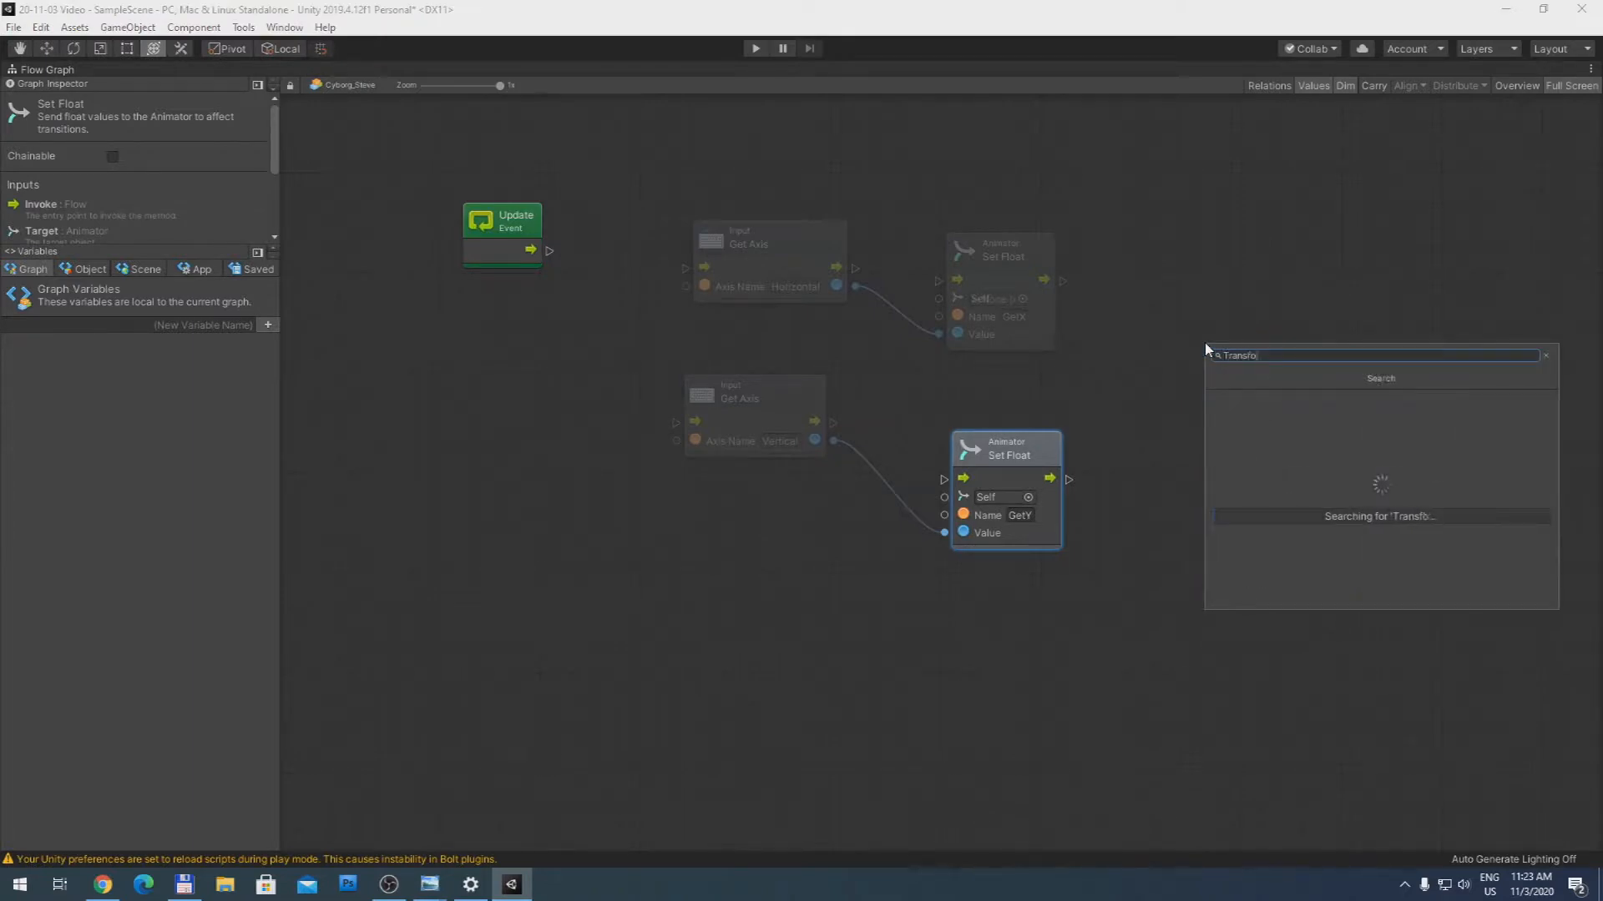
pyautogui.write('rm Translate')
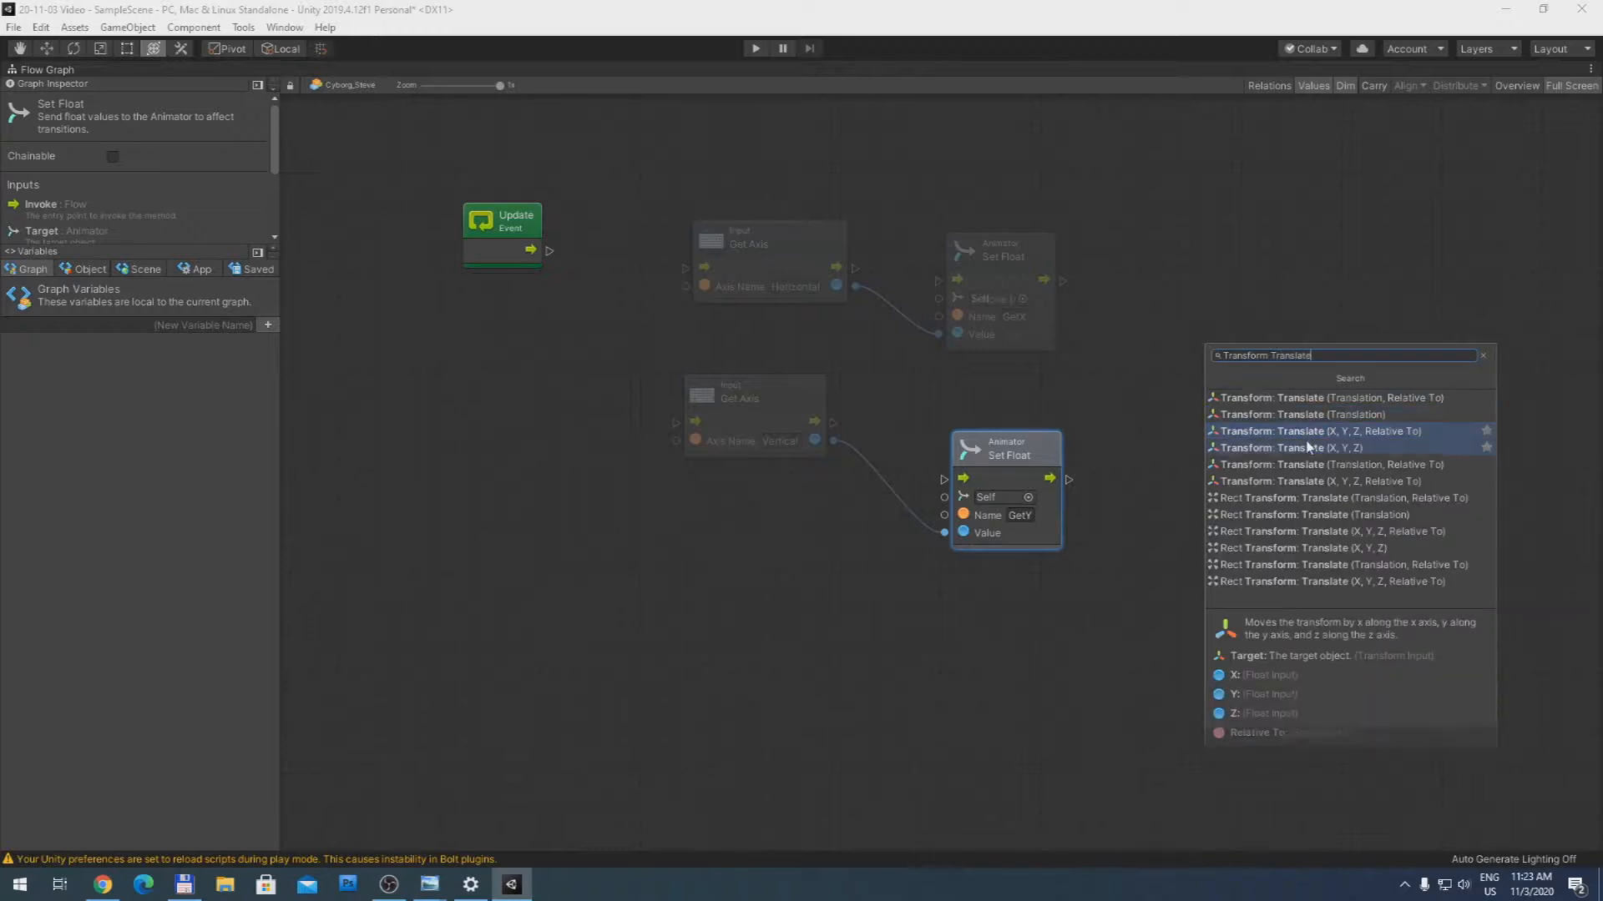
pyautogui.click(1308, 448)
pyautogui.moveTo(1244, 352); pyautogui.dragTo(1233, 314)
# Step: Spread out the Get Axis, Set Float and Translate units to make room for connections
pyautogui.moveTo(751, 397); pyautogui.dragTo(697, 423)
pyautogui.moveTo(1014, 448); pyautogui.dragTo(989, 511)
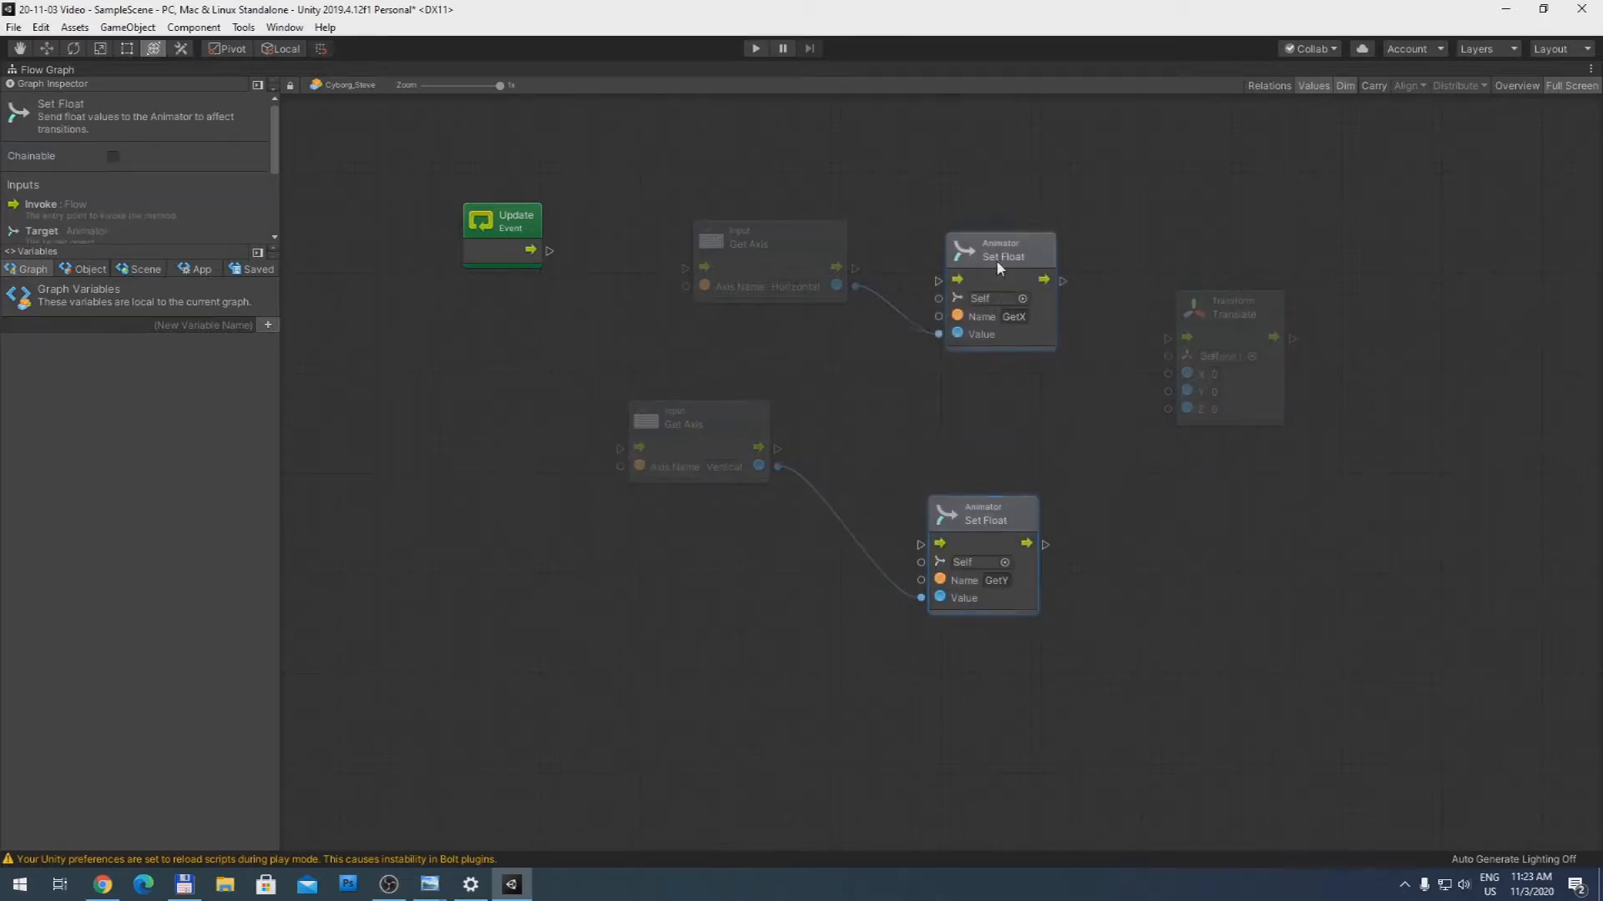
pyautogui.moveTo(998, 266); pyautogui.dragTo(985, 235)
pyautogui.moveTo(751, 242); pyautogui.dragTo(695, 244)
pyautogui.moveTo(1204, 318); pyautogui.dragTo(1167, 339)
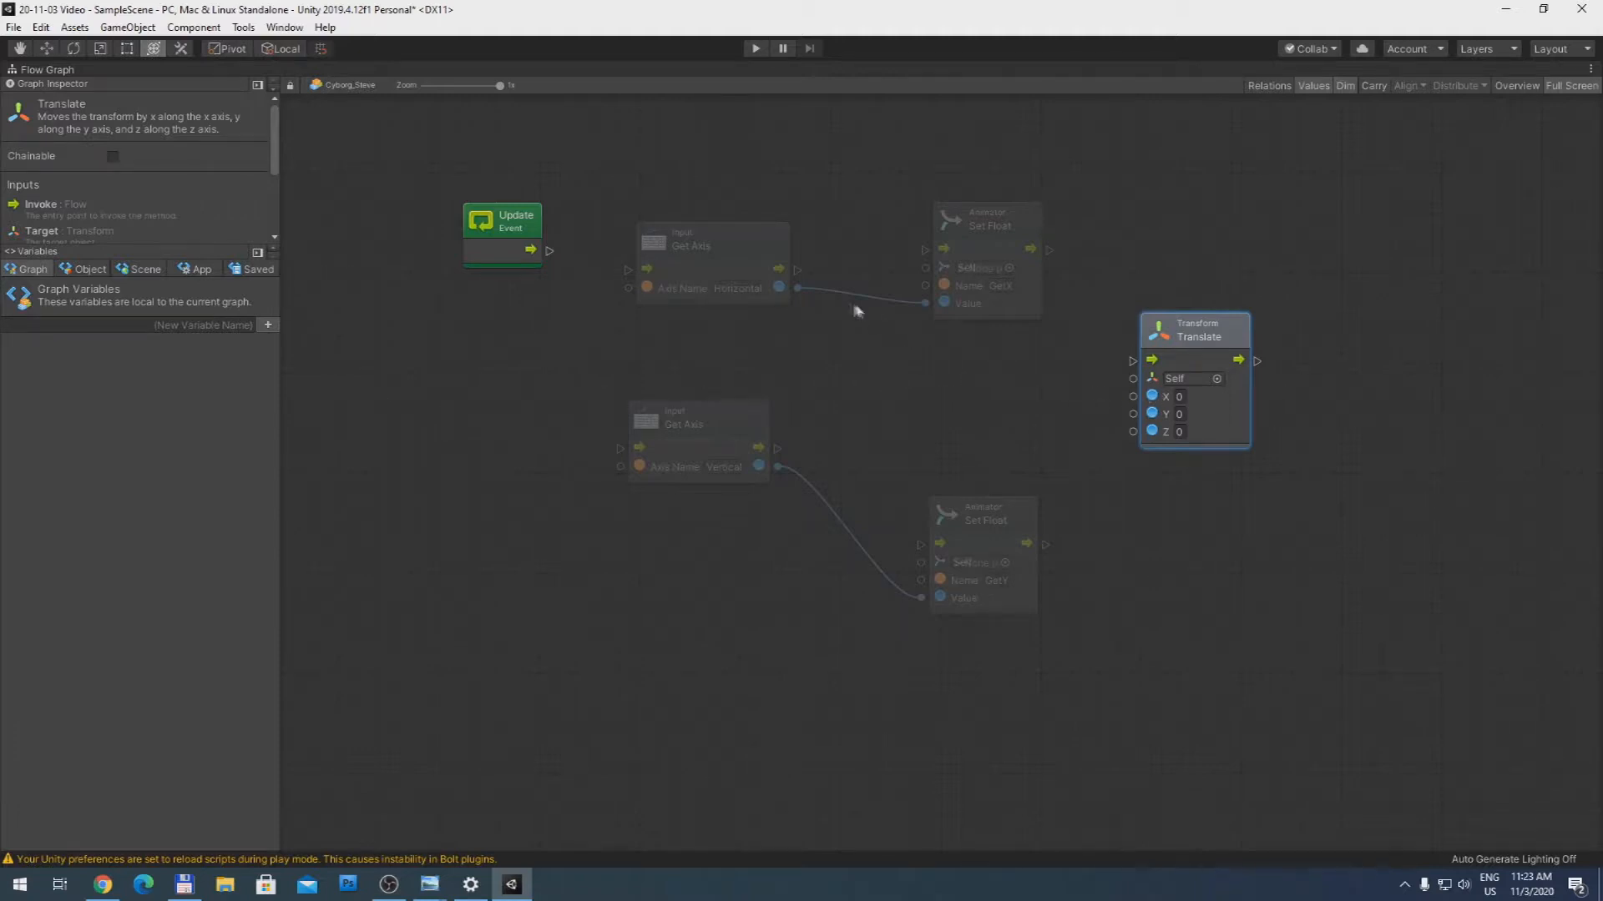
# Step: Connect the Horizontal axis output to Translate's X and the Vertical output to its Z, checking the character's axes in the scene
pyautogui.moveTo(799, 288); pyautogui.dragTo(1132, 396)
pyautogui.moveTo(777, 466); pyautogui.dragTo(1130, 435)
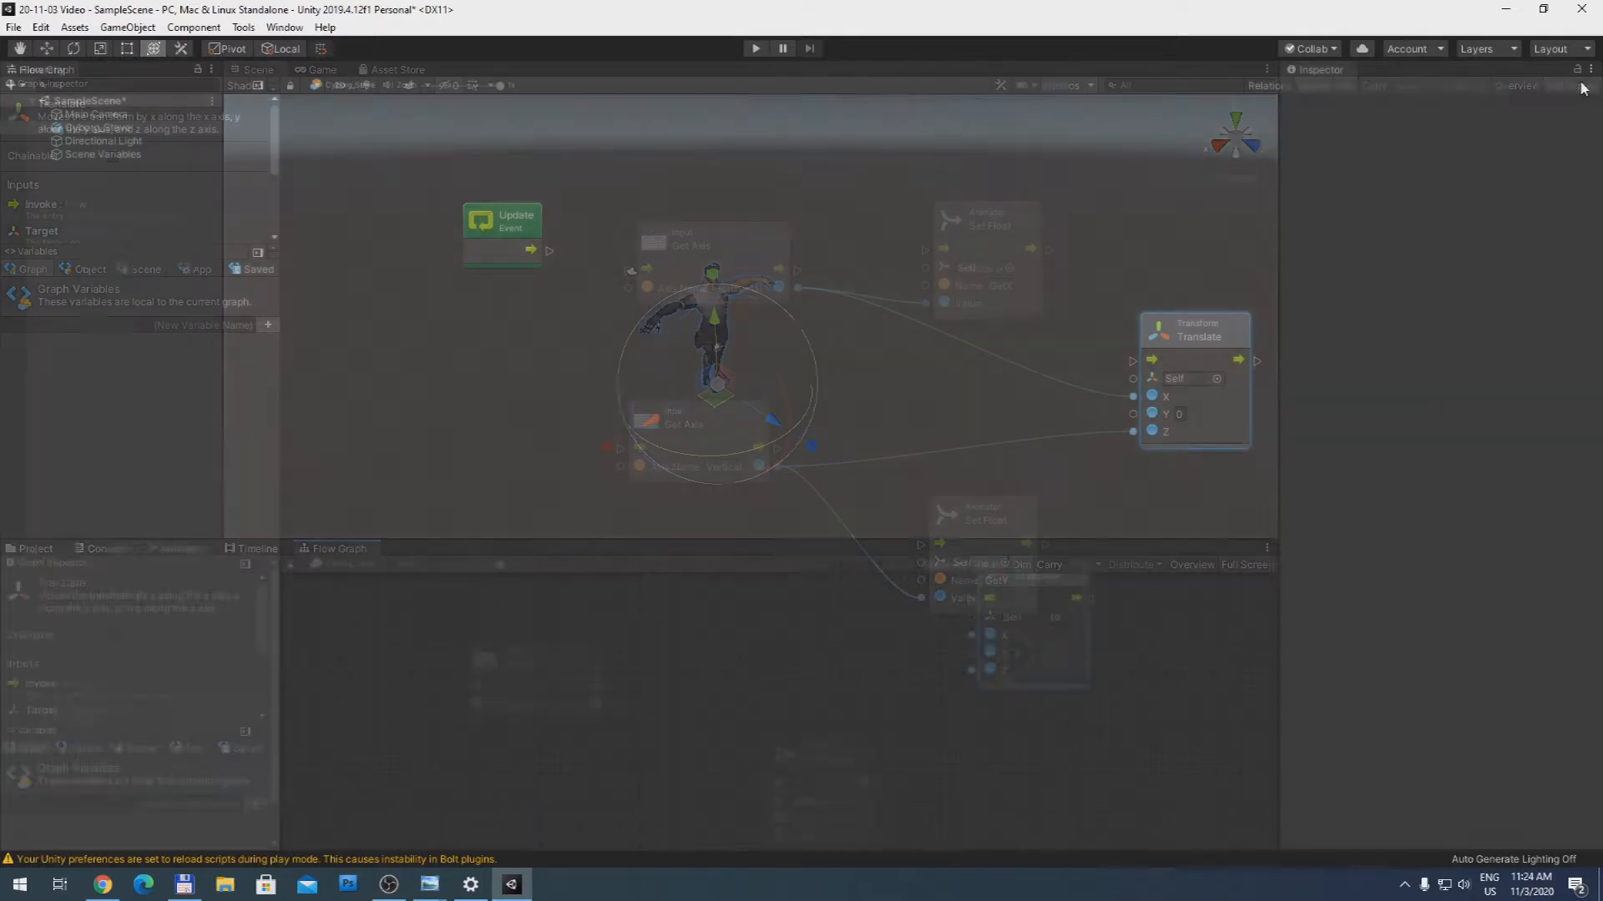
pyautogui.click(1580, 86)
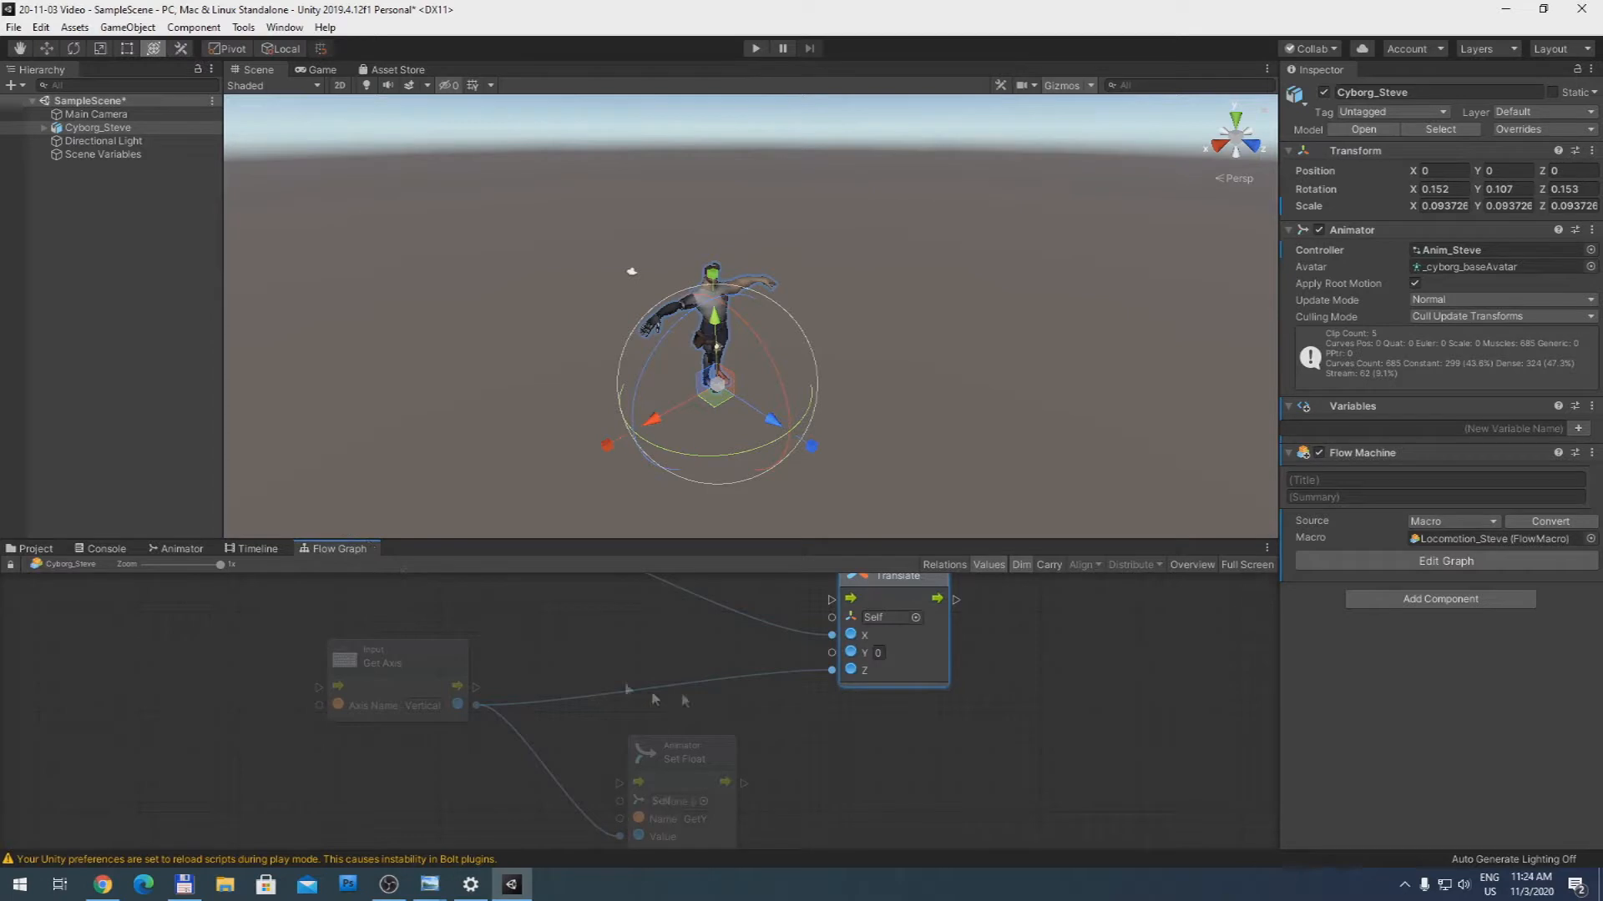
pyautogui.click(1247, 565)
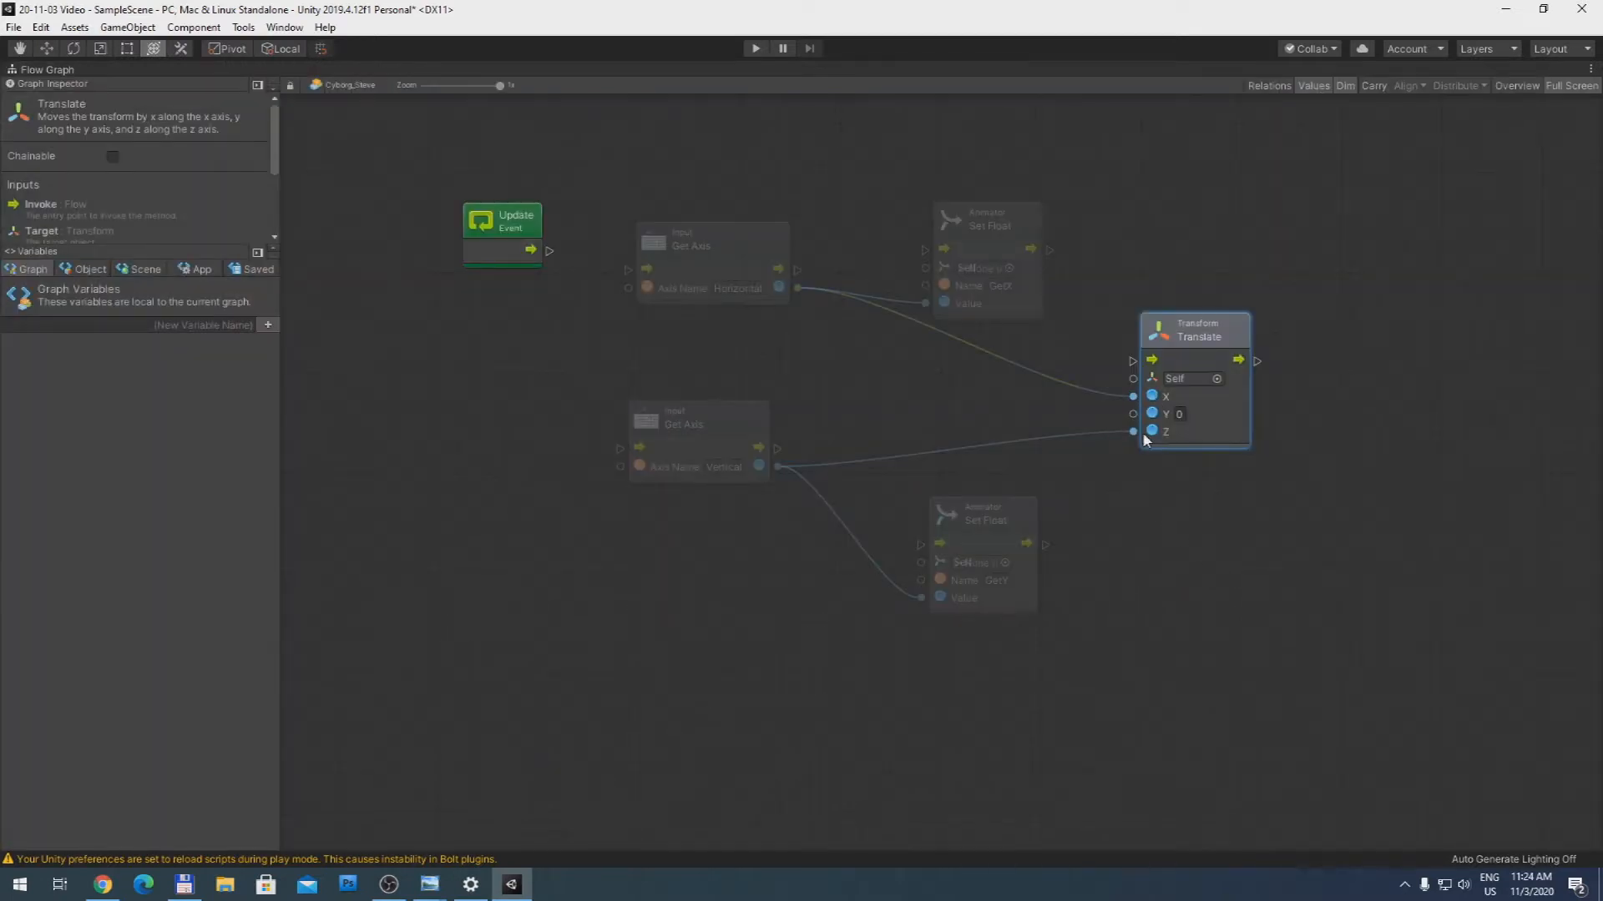
# Step: Add a Sequence unit below the Update event and link Update's output to the Sequence's input
pyautogui.rightClick(427, 433)
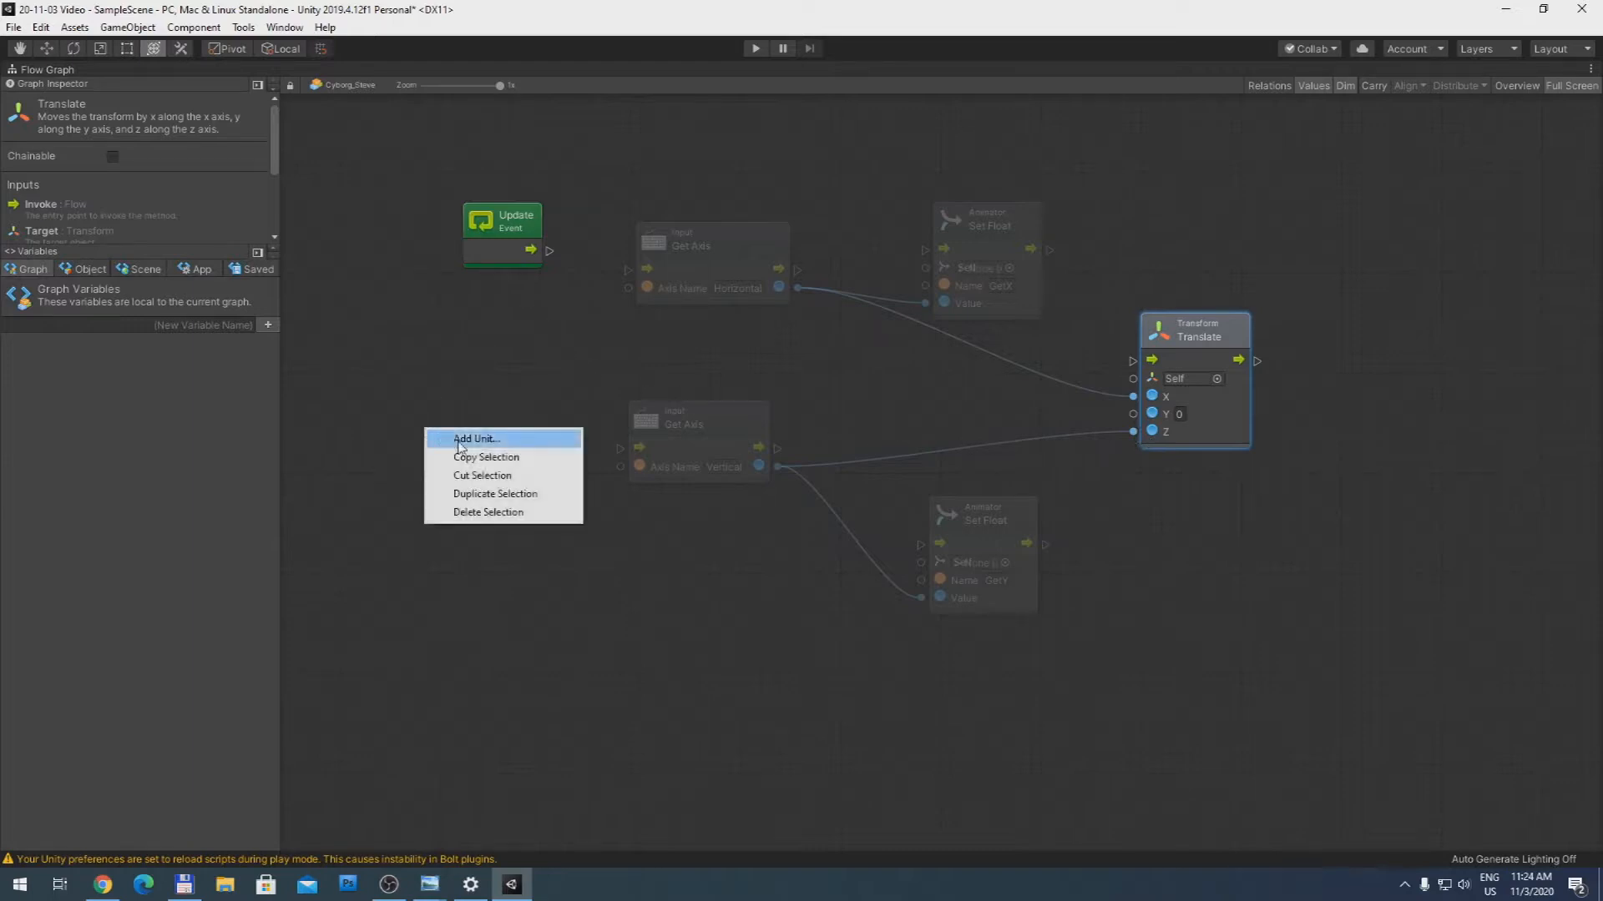
pyautogui.click(461, 441)
pyautogui.write('Sequence')
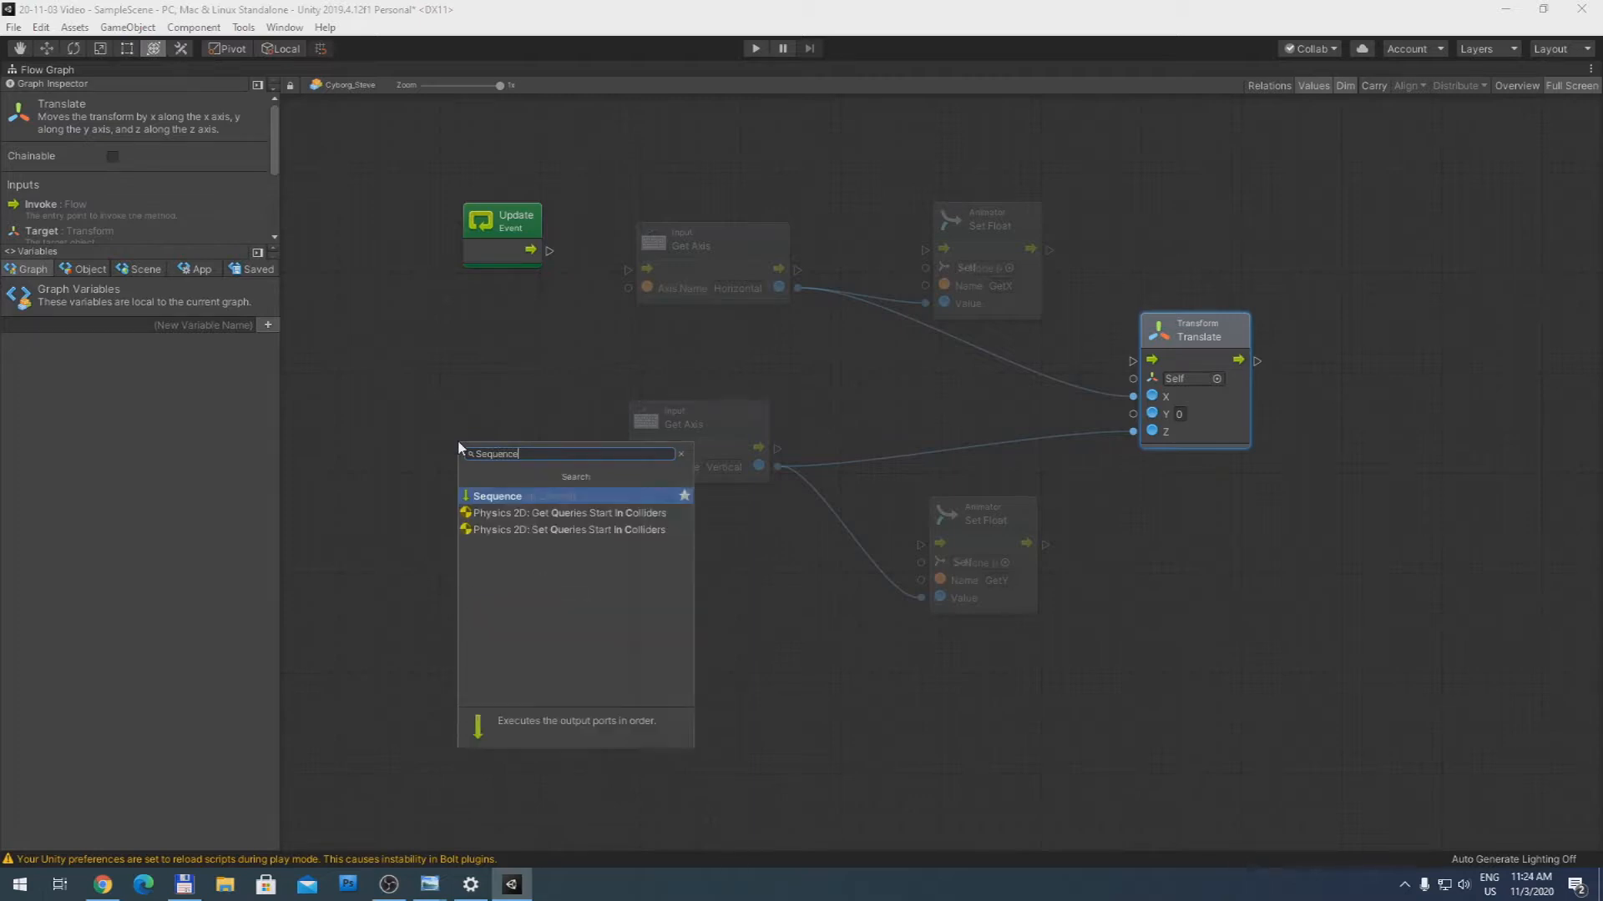
pyautogui.click(504, 494)
pyautogui.moveTo(476, 442); pyautogui.dragTo(500, 410)
pyautogui.moveTo(550, 252); pyautogui.dragTo(445, 450)
# Step: Route Sequence output 0 through the GetX Set Float into Translate, and output 1 into the GetY Set Float, nudging the latter slightly up
pyautogui.moveTo(555, 450); pyautogui.dragTo(926, 252)
pyautogui.moveTo(1049, 250); pyautogui.dragTo(1133, 361)
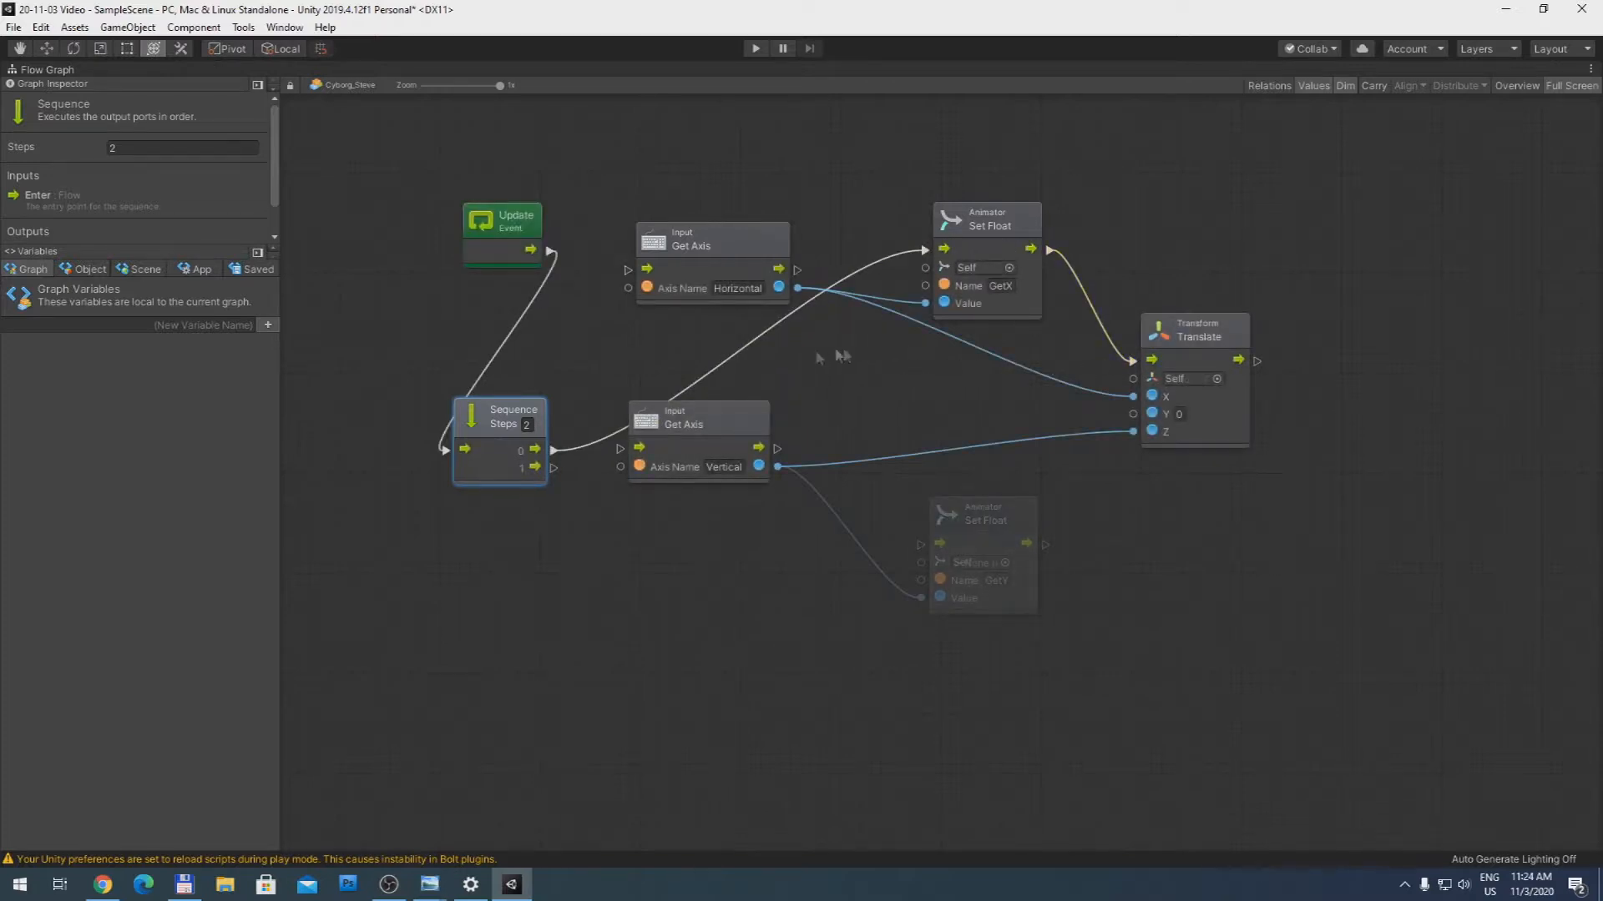
pyautogui.moveTo(554, 467); pyautogui.dragTo(920, 545)
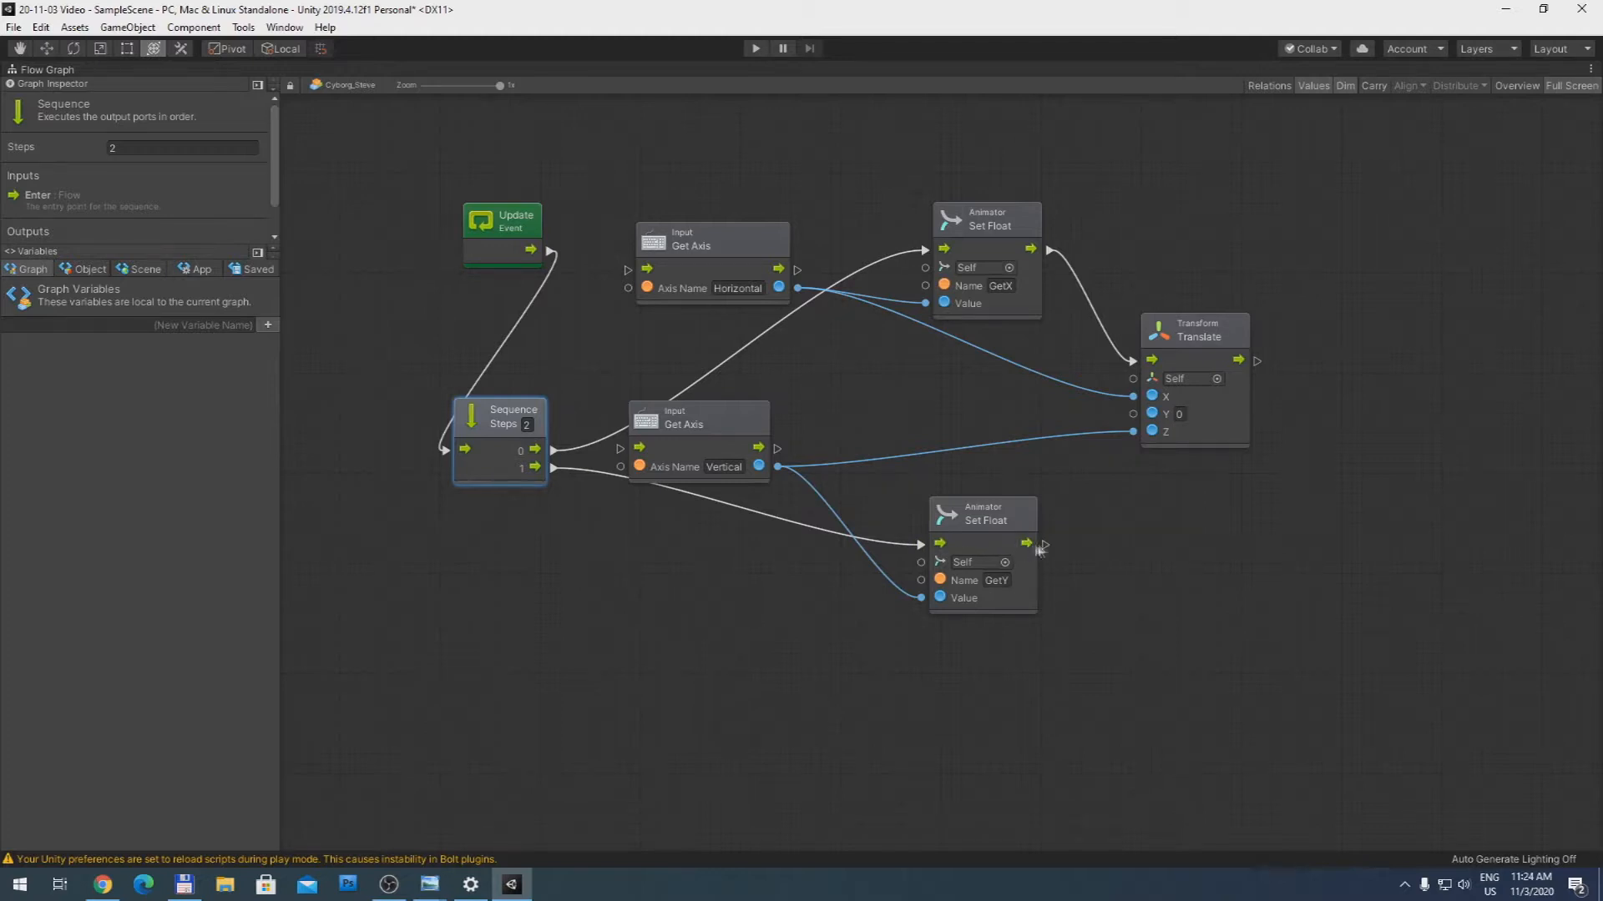
pyautogui.moveTo(1045, 545); pyautogui.dragTo(1091, 491)
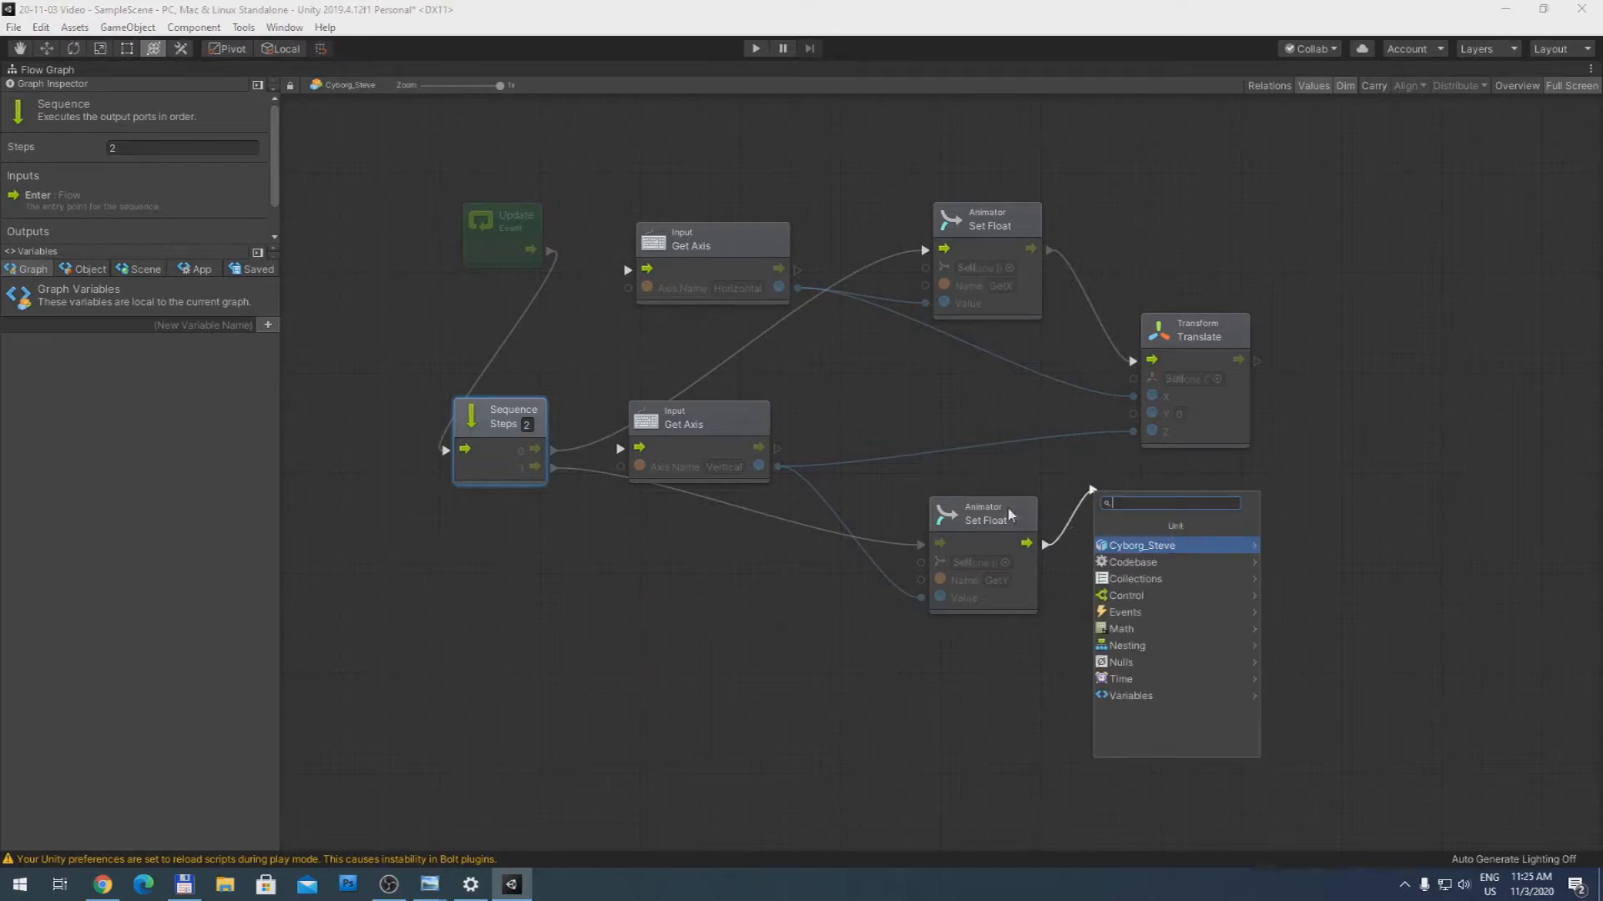
pyautogui.click(1082, 539)
pyautogui.rightClick(1043, 530)
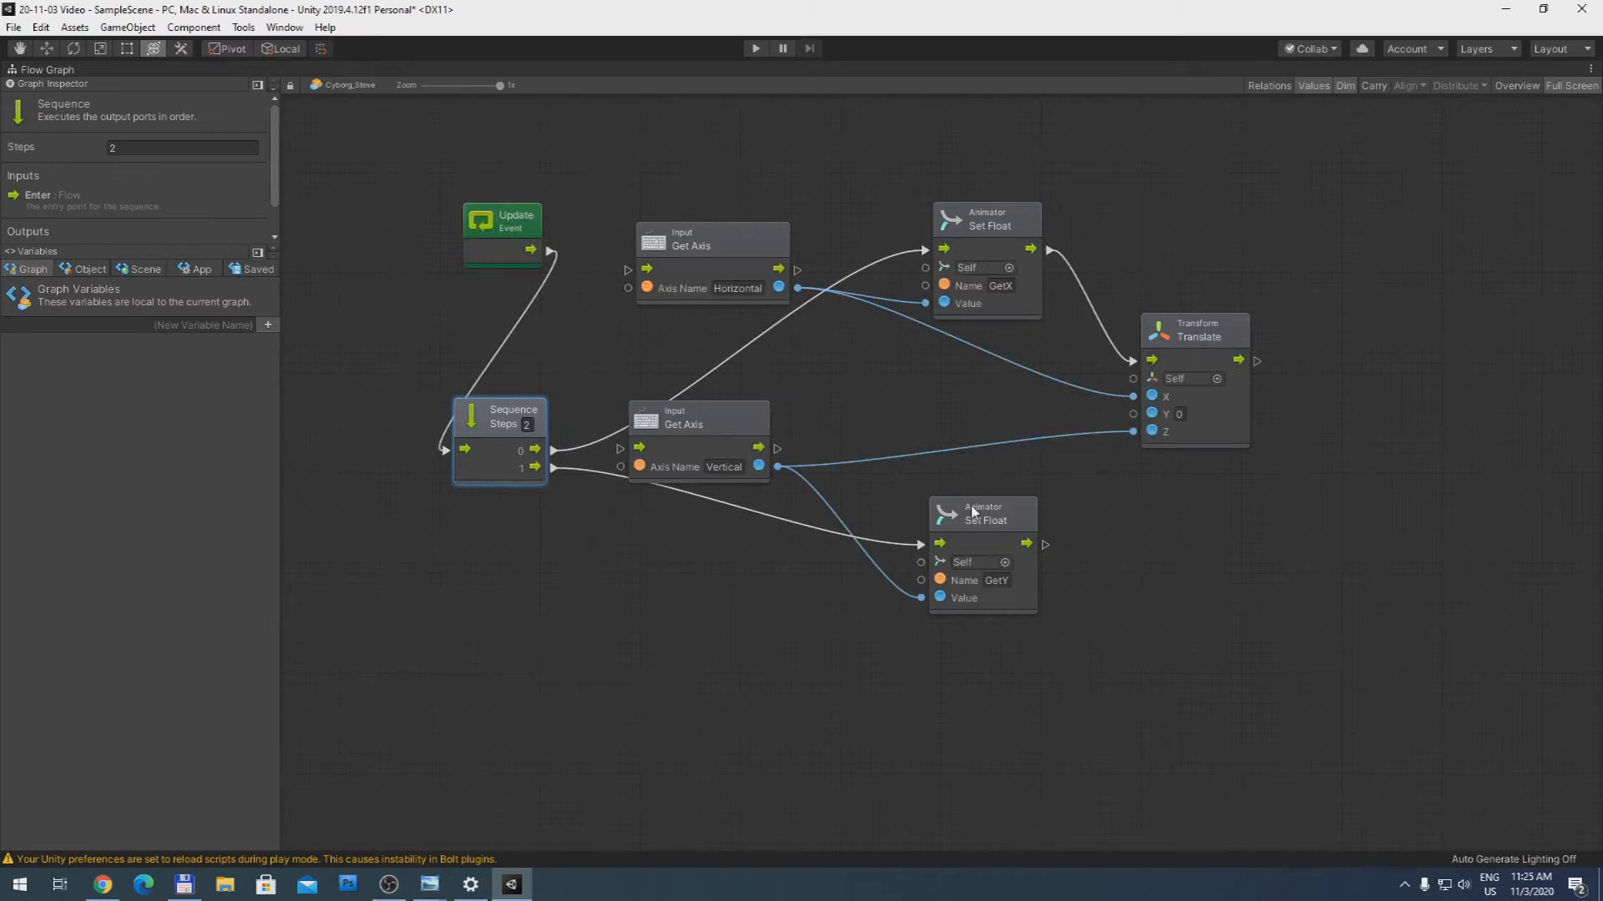
pyautogui.moveTo(973, 510); pyautogui.dragTo(974, 489)
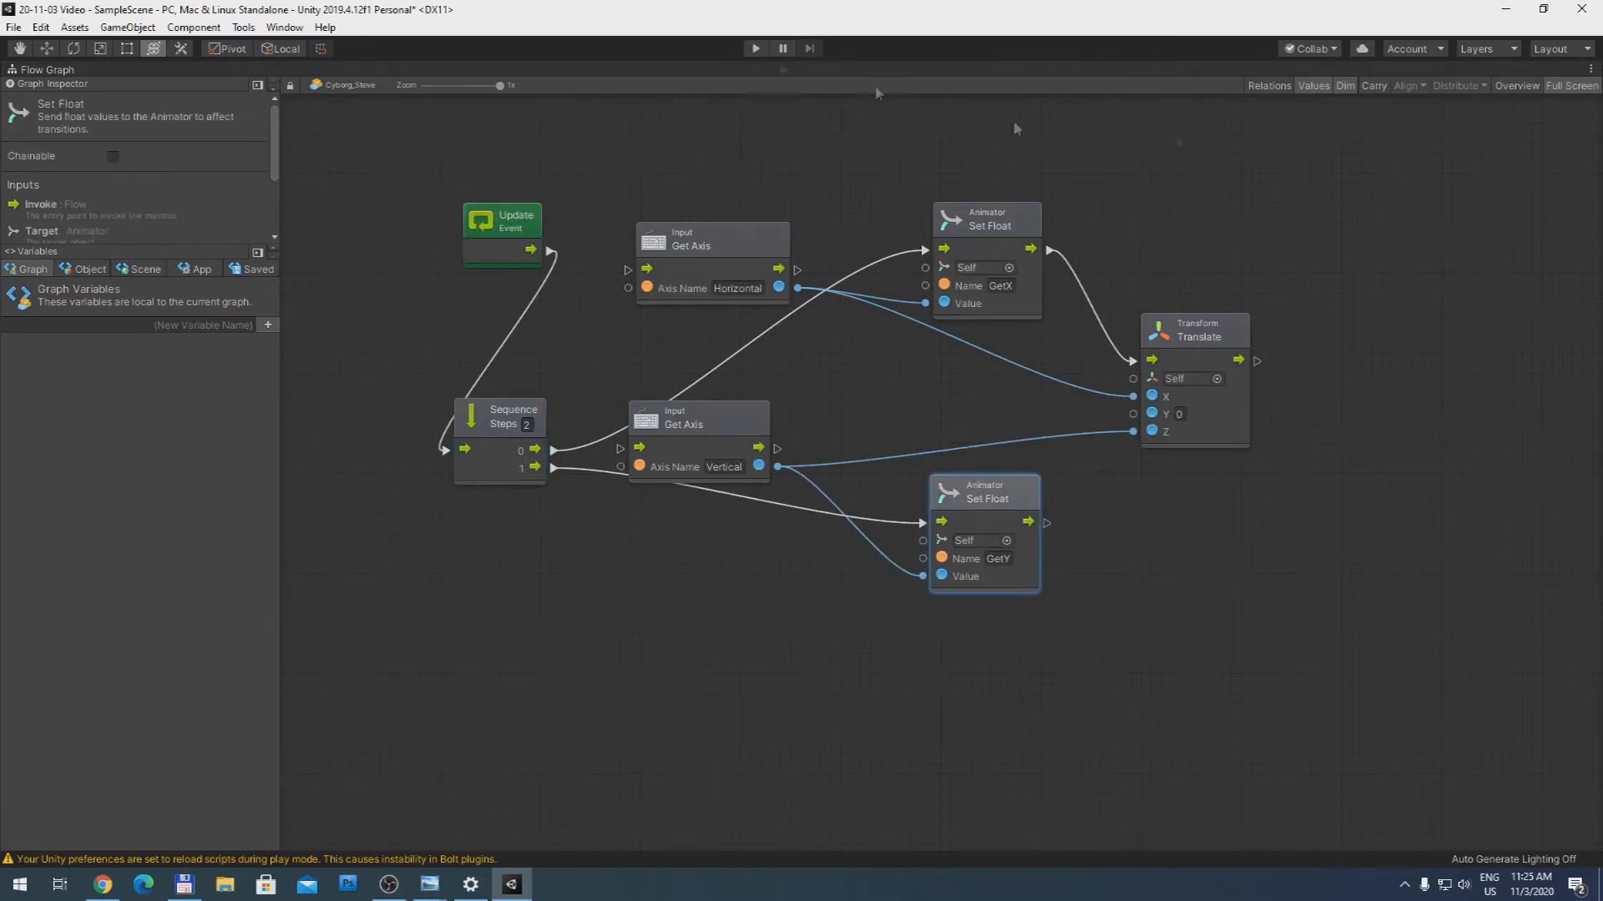
# Step: Run the scene and test moving the cyborg forward and sideways, then stop play mode
pyautogui.click(1565, 82)
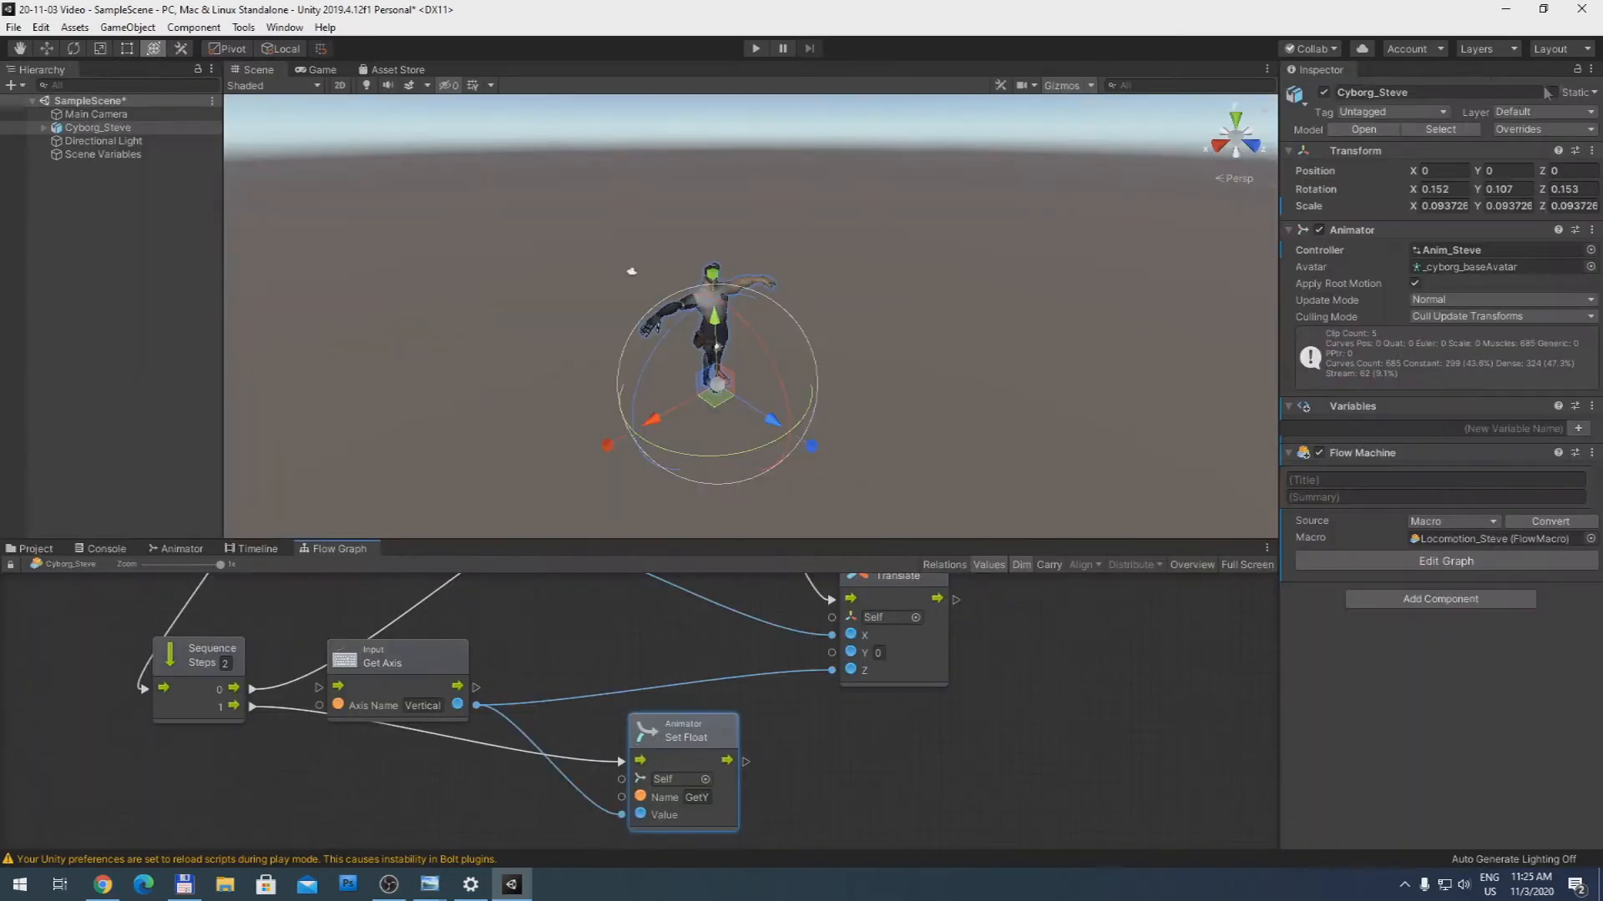
pyautogui.click(757, 49)
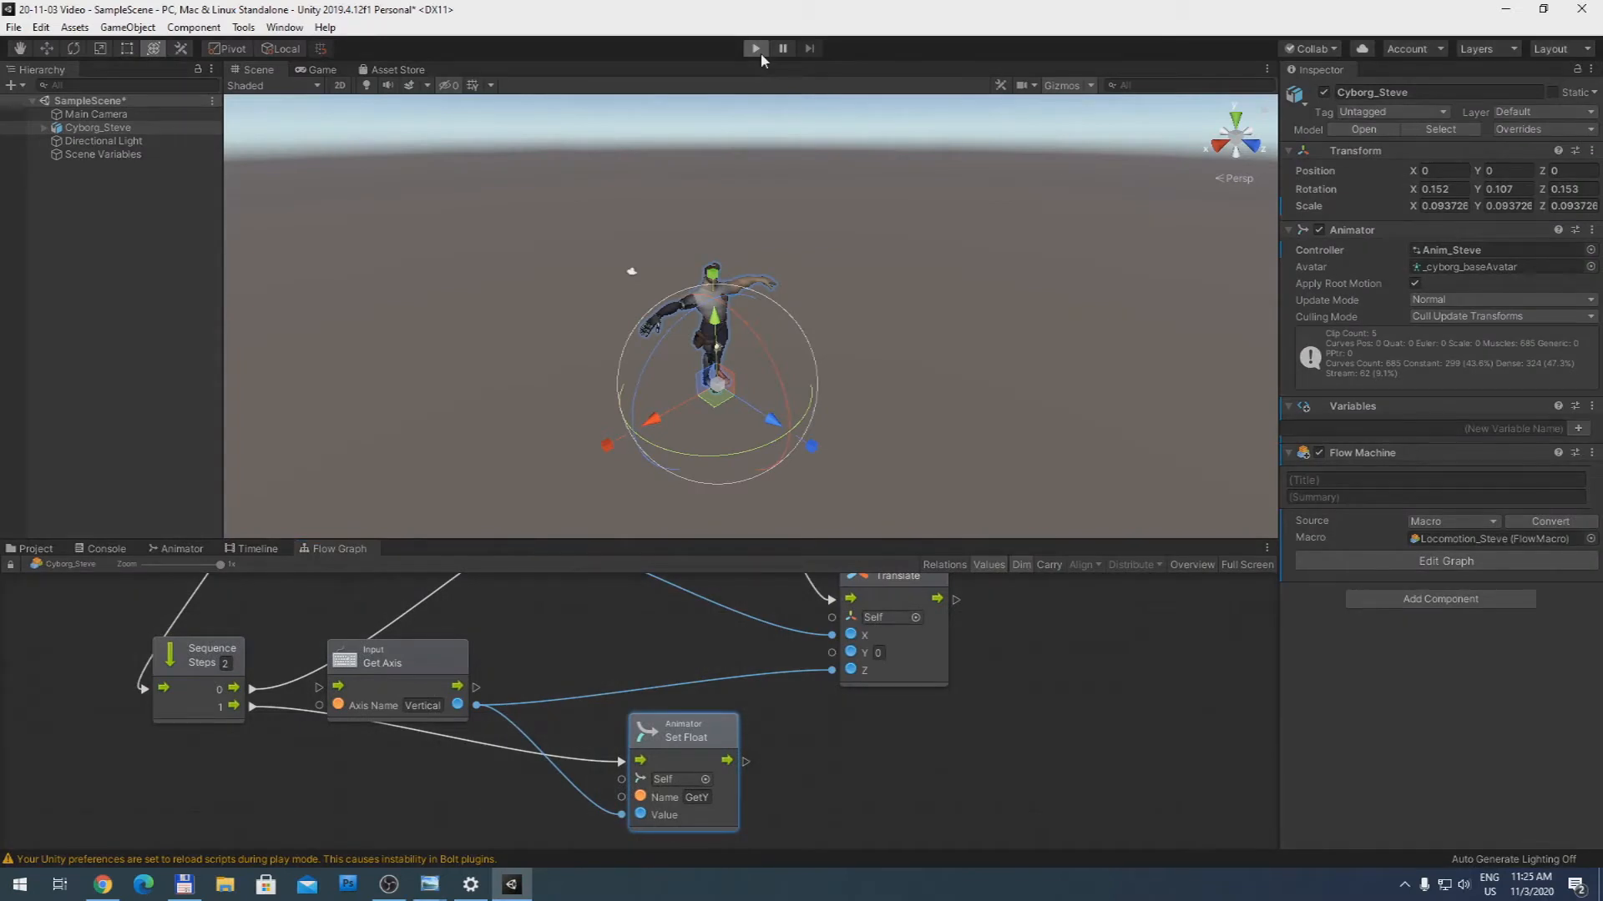
pyautogui.click(756, 49)
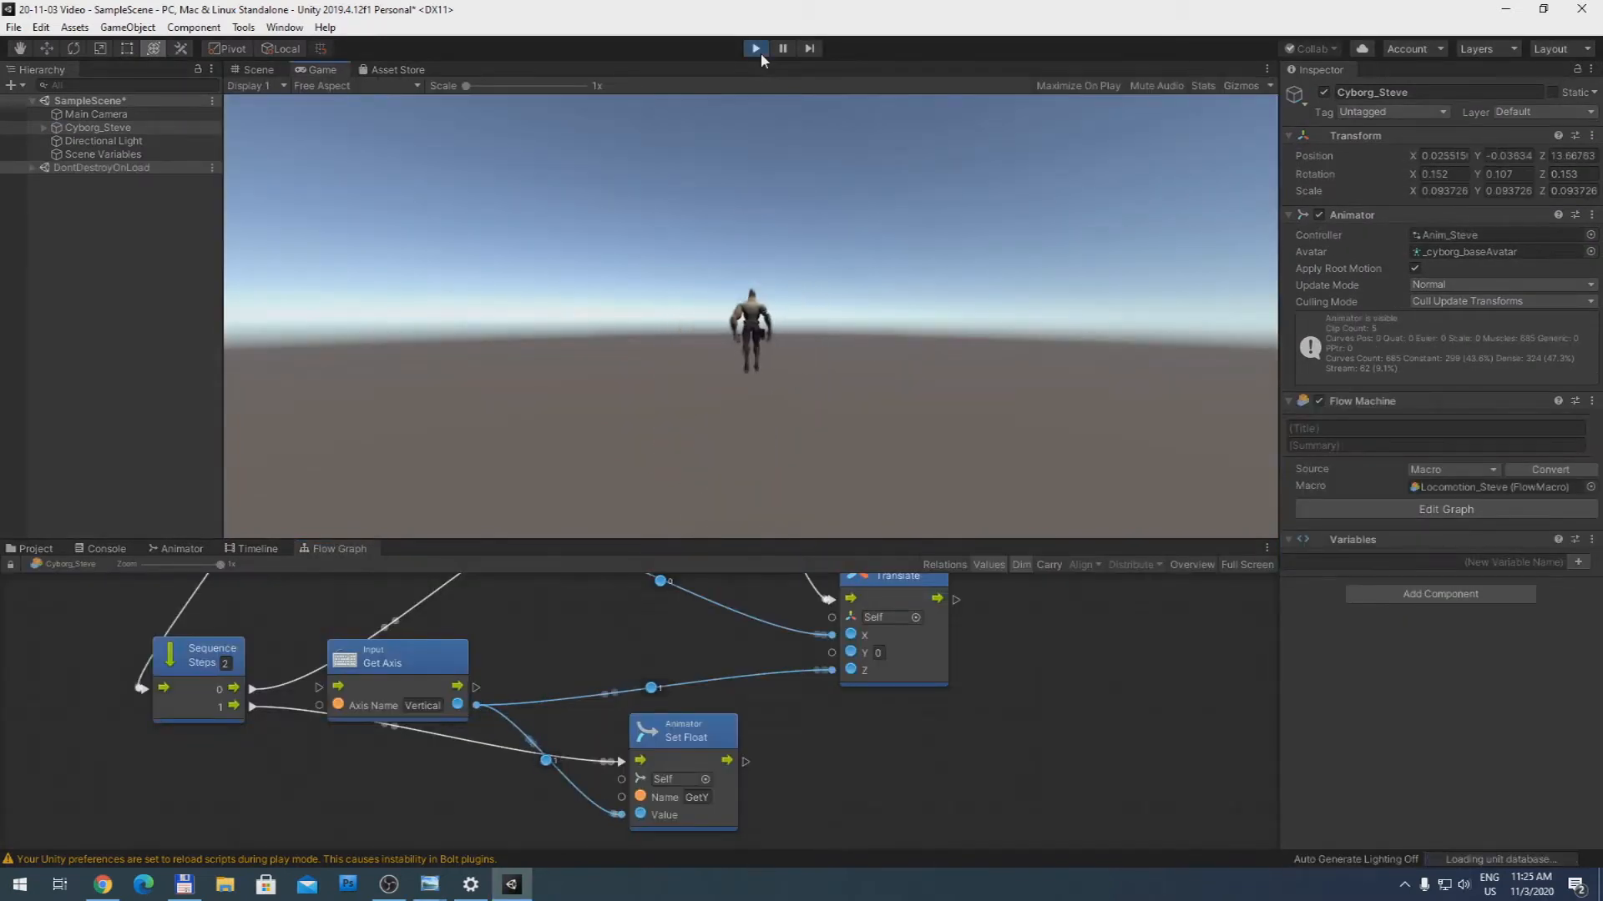
pyautogui.press('a')
pyautogui.press('d')
pyautogui.press('w')
pyautogui.press('a')
pyautogui.press('d')
pyautogui.press('a')
pyautogui.press('d')
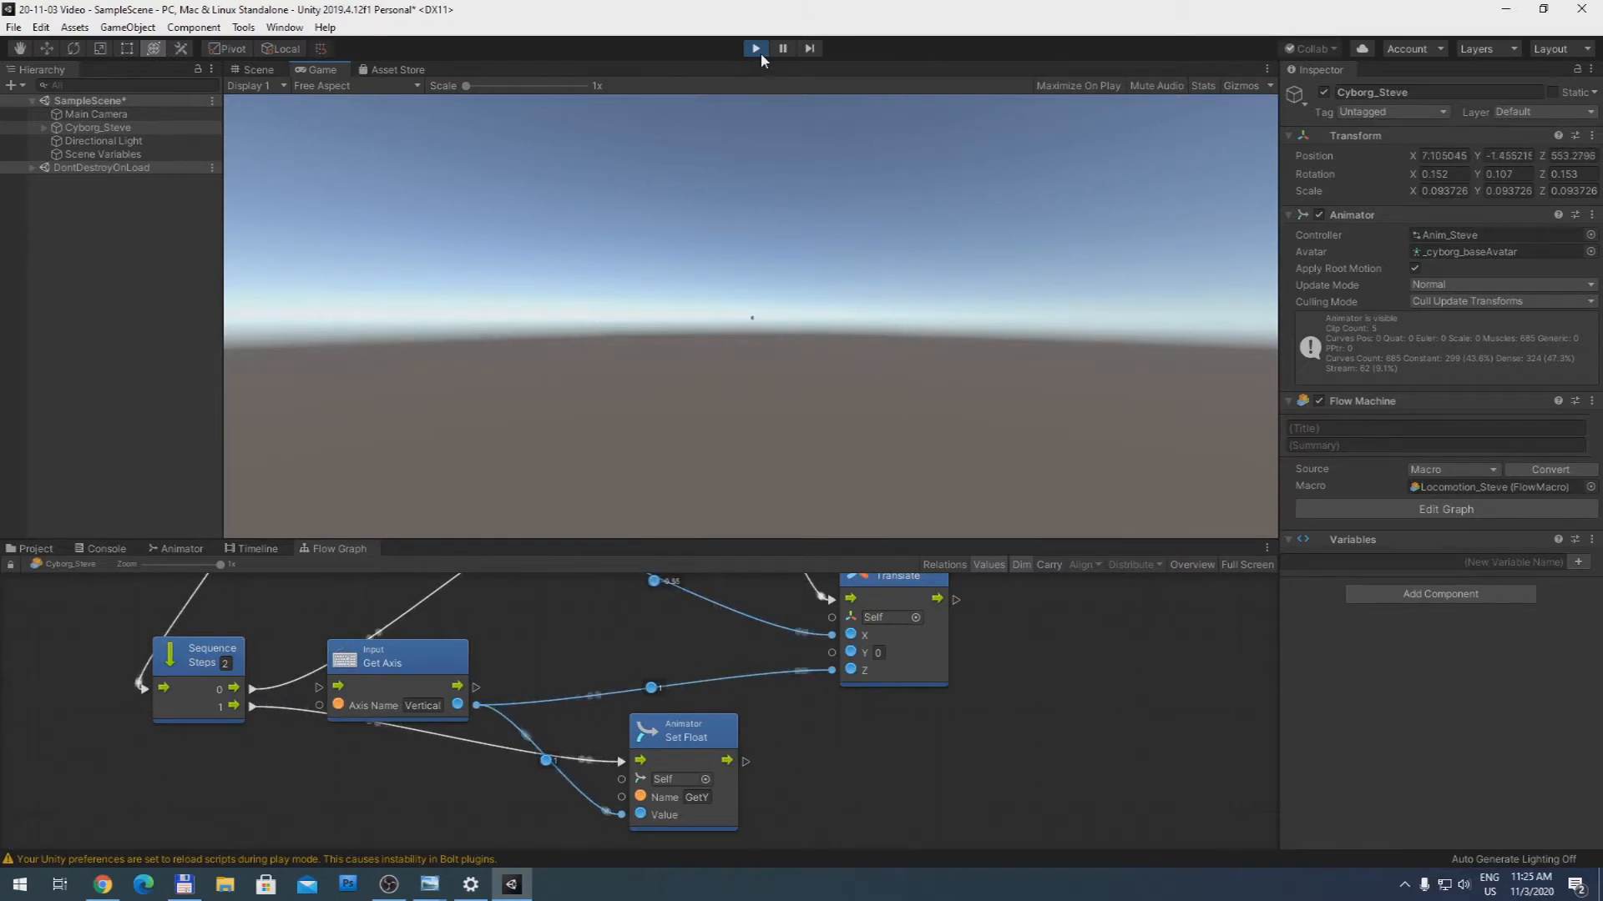
pyautogui.click(756, 49)
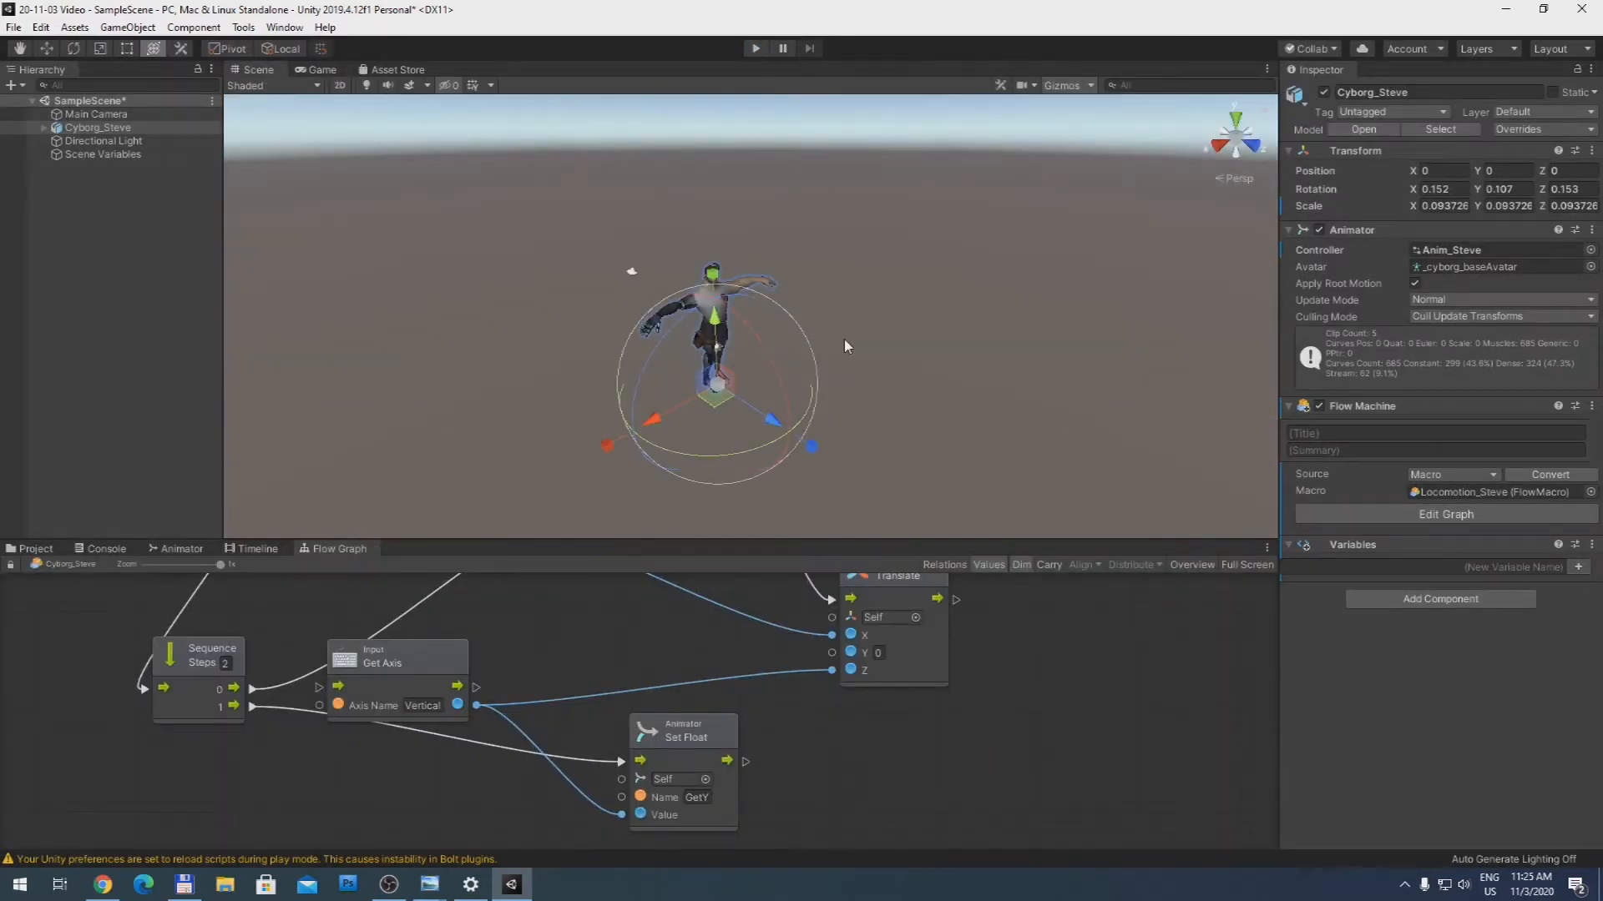
# Step: Disconnect the Horizontal and Vertical axis values from Translate's X and Z inputs
pyautogui.click(1259, 565)
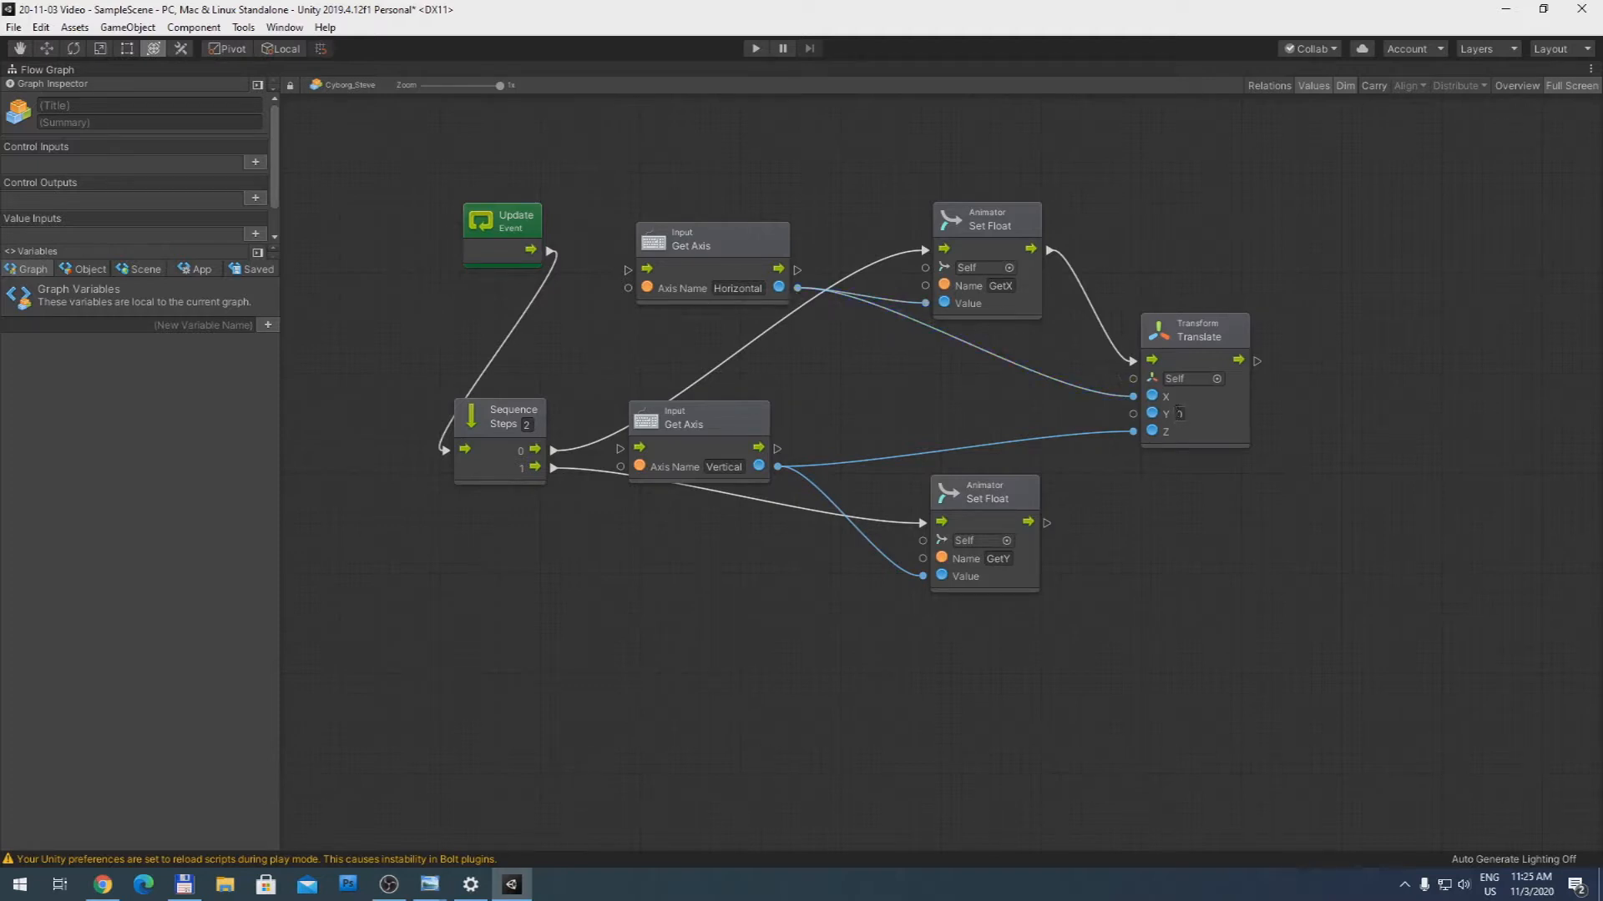
pyautogui.rightClick(1133, 396)
pyautogui.rightClick(1133, 432)
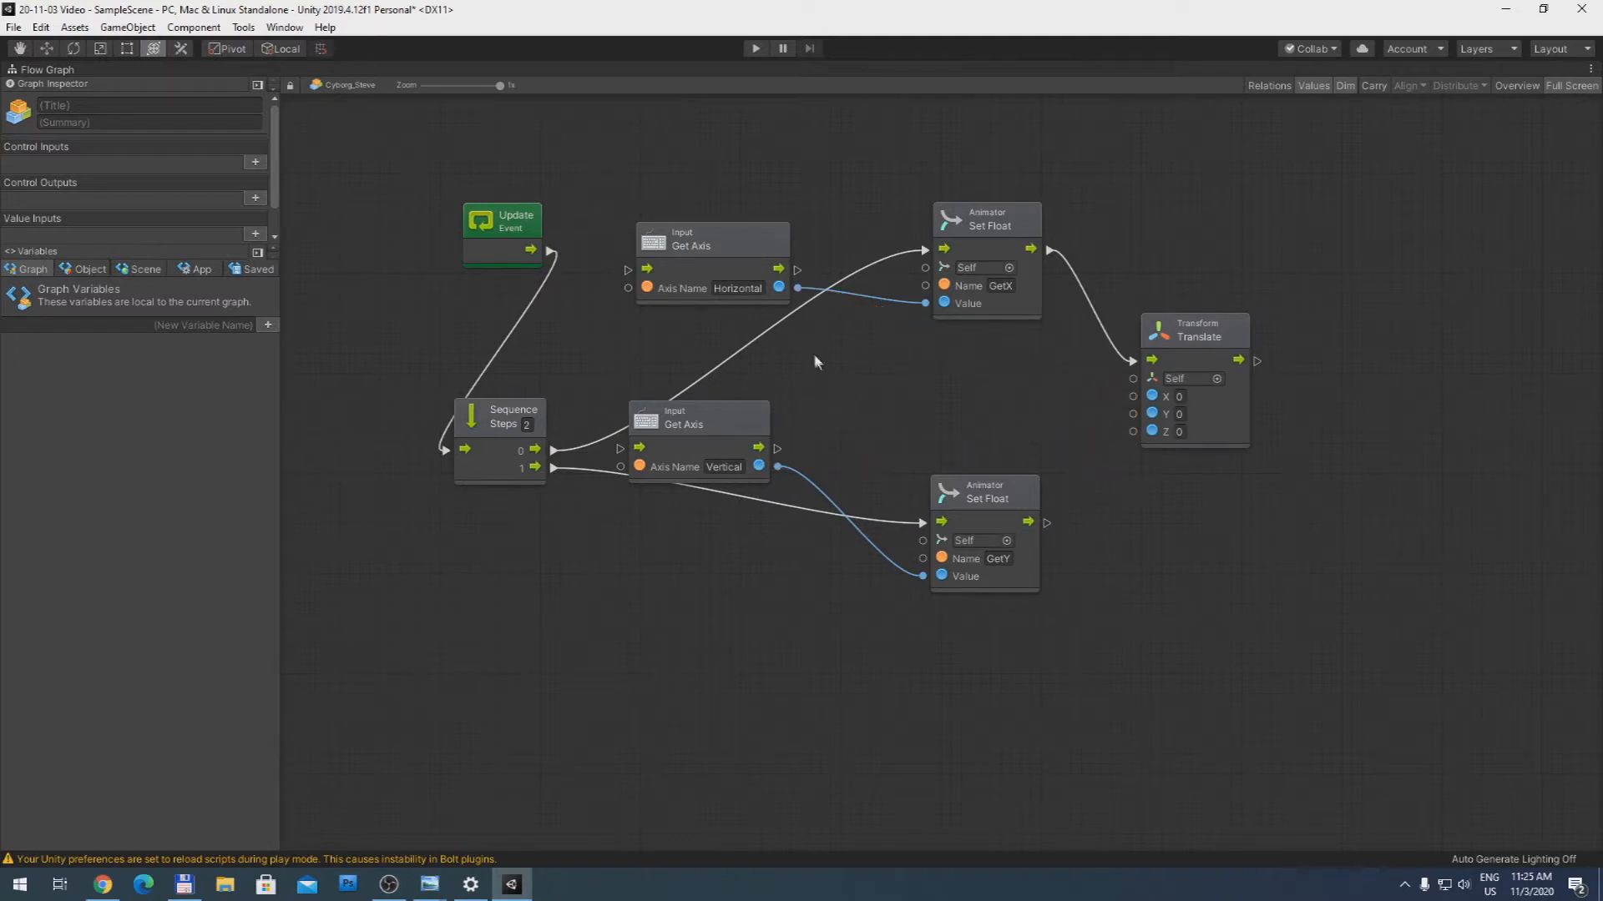
# Step: Divide the Horizontal axis value by 42 with a Divide unit and feed the result into Translate's X
pyautogui.moveTo(798, 290); pyautogui.dragTo(928, 386)
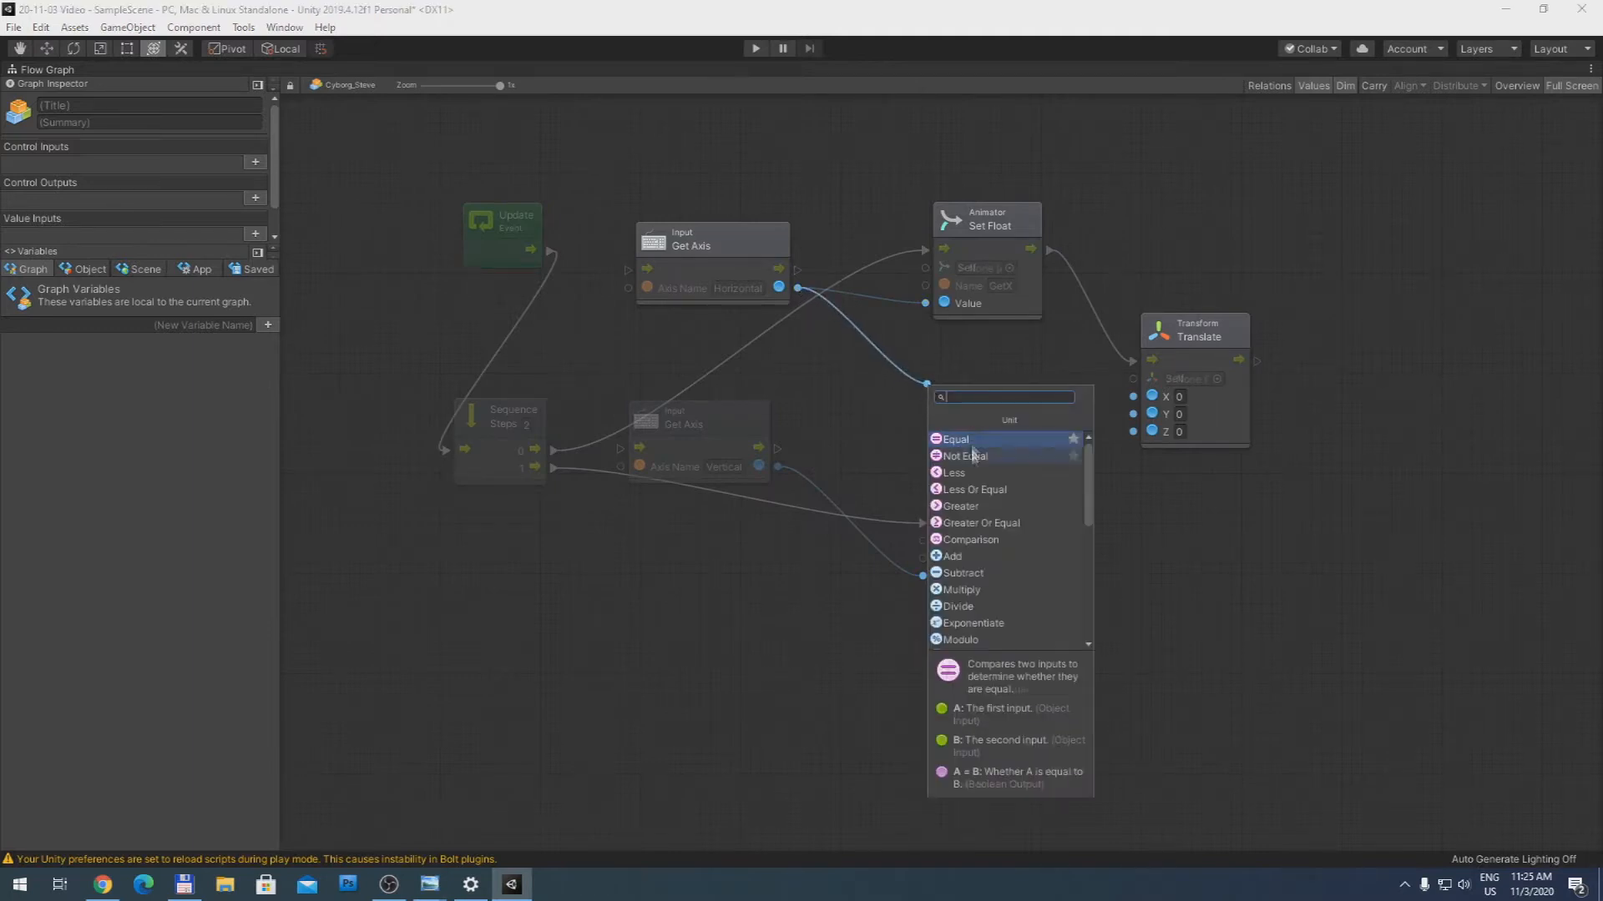
pyautogui.click(989, 605)
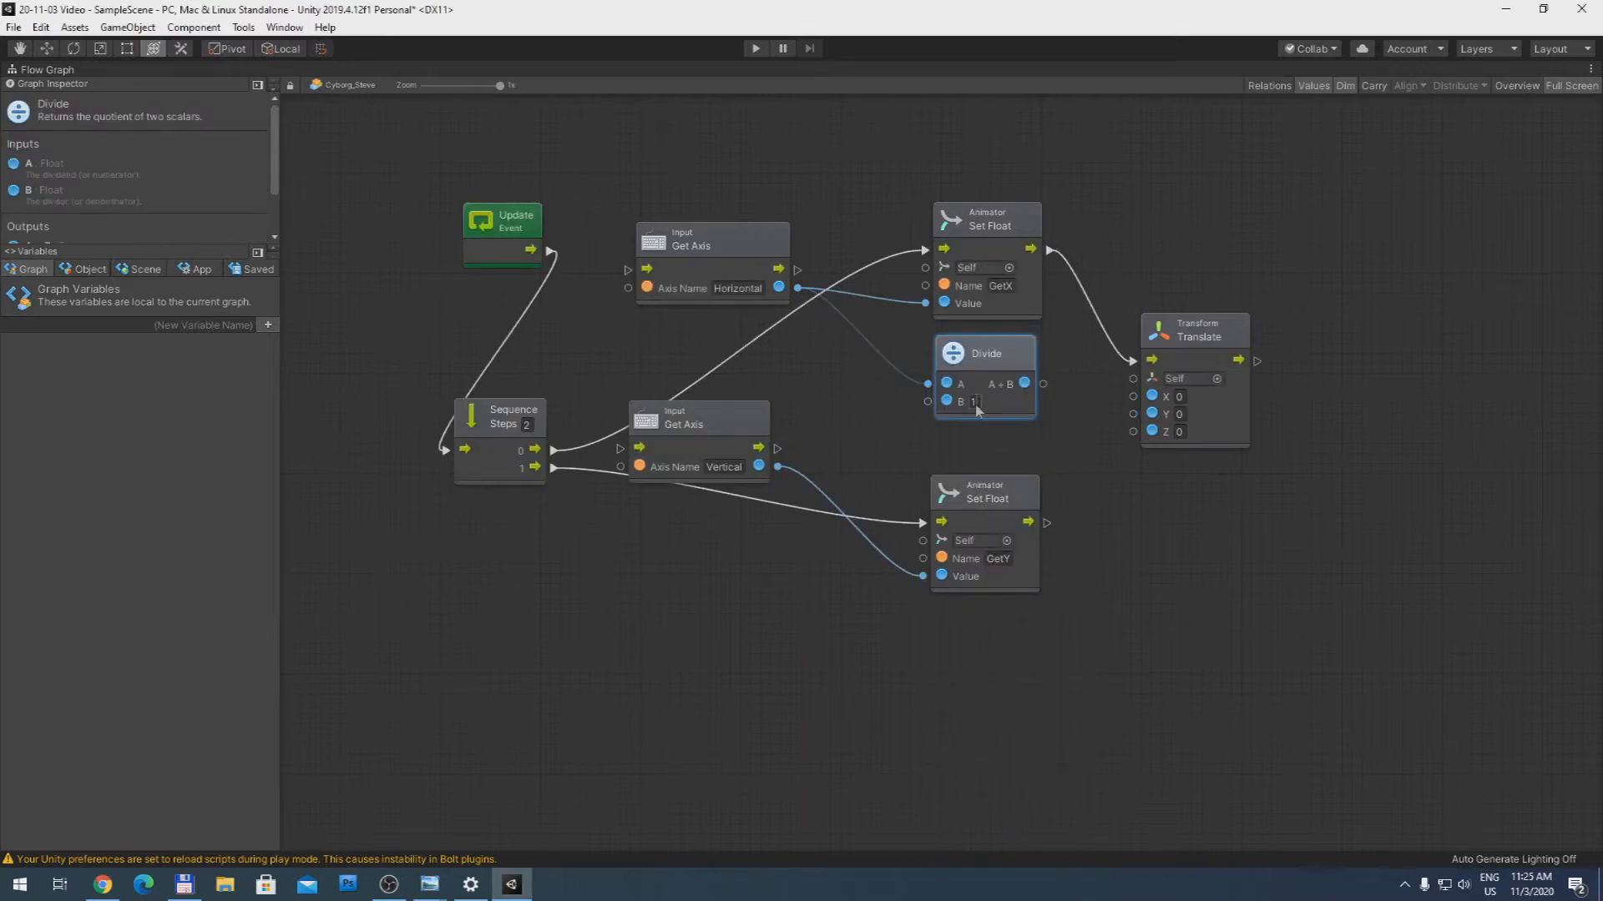
pyautogui.write('2')
pyautogui.moveTo(985, 403); pyautogui.dragTo(947, 406)
pyautogui.write('42')
pyautogui.click(980, 437)
pyautogui.moveTo(969, 358); pyautogui.dragTo(1132, 395)
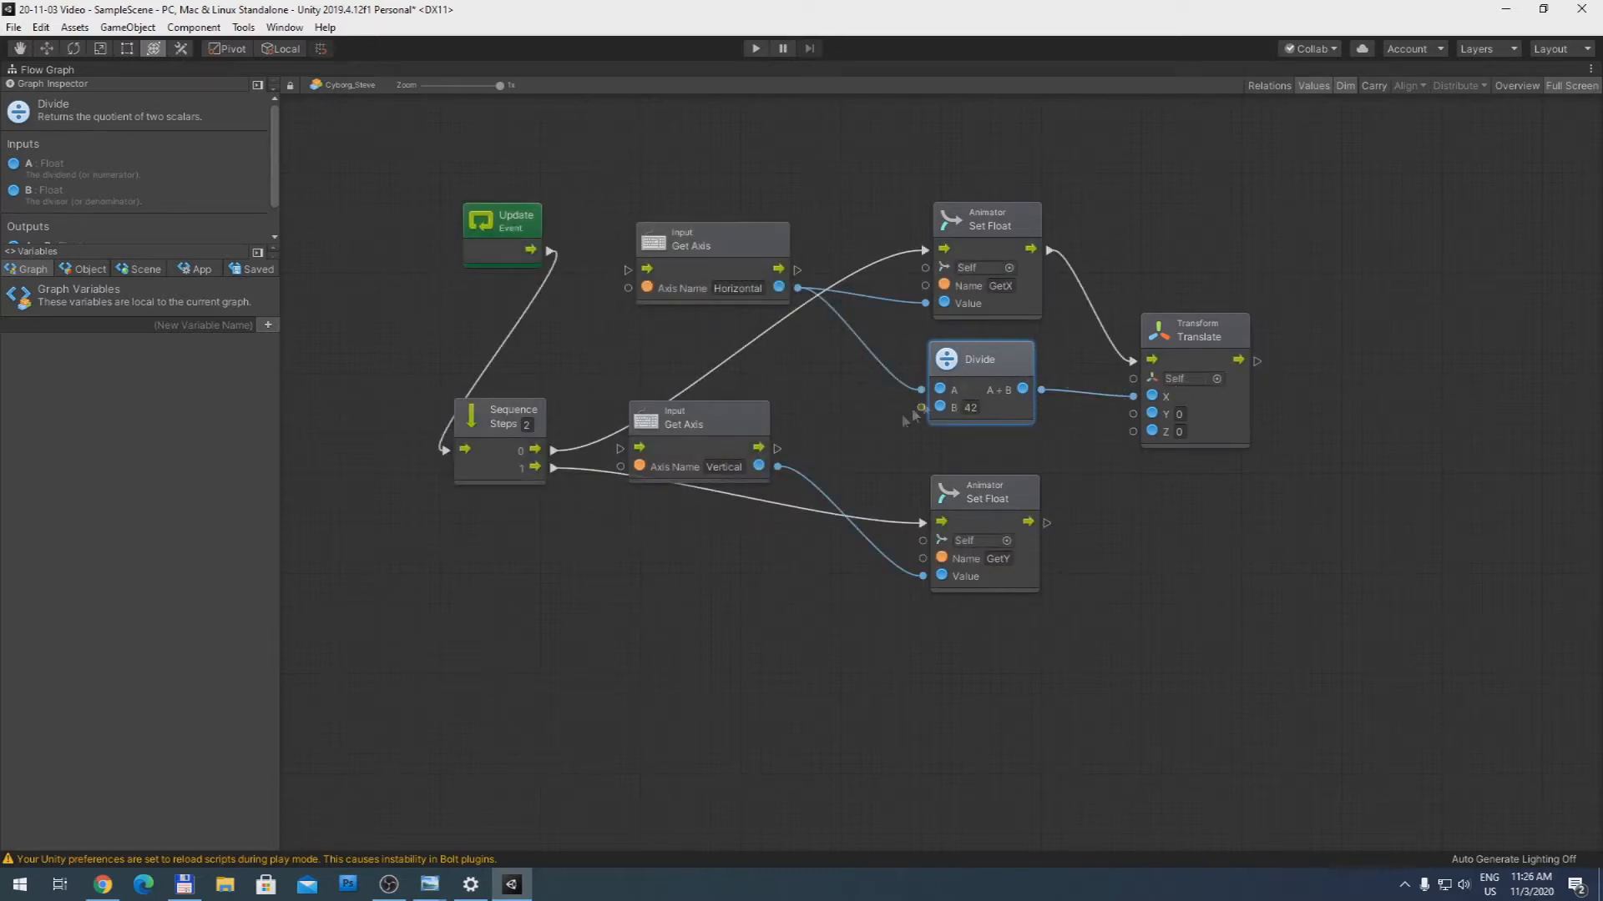
# Step: Divide the Vertical axis value by 42 with a second Divide unit and feed the result into Translate's Z
pyautogui.moveTo(777, 467); pyautogui.dragTo(939, 642)
pyautogui.click(975, 597)
pyautogui.click(987, 661)
pyautogui.write('42')
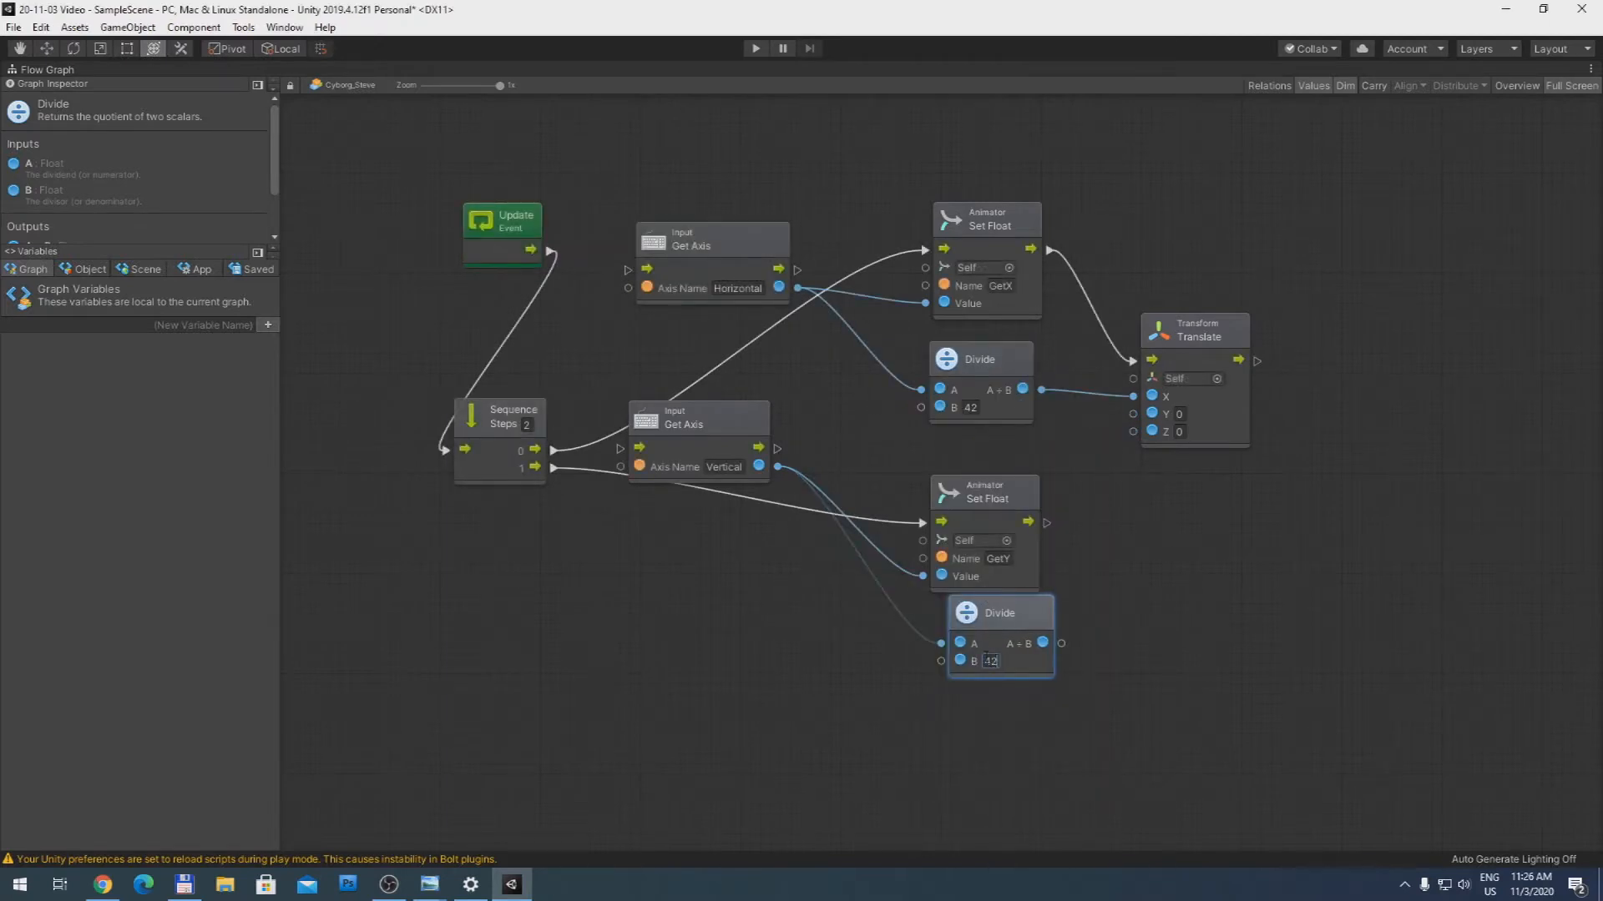
pyautogui.moveTo(993, 616); pyautogui.dragTo(1133, 436)
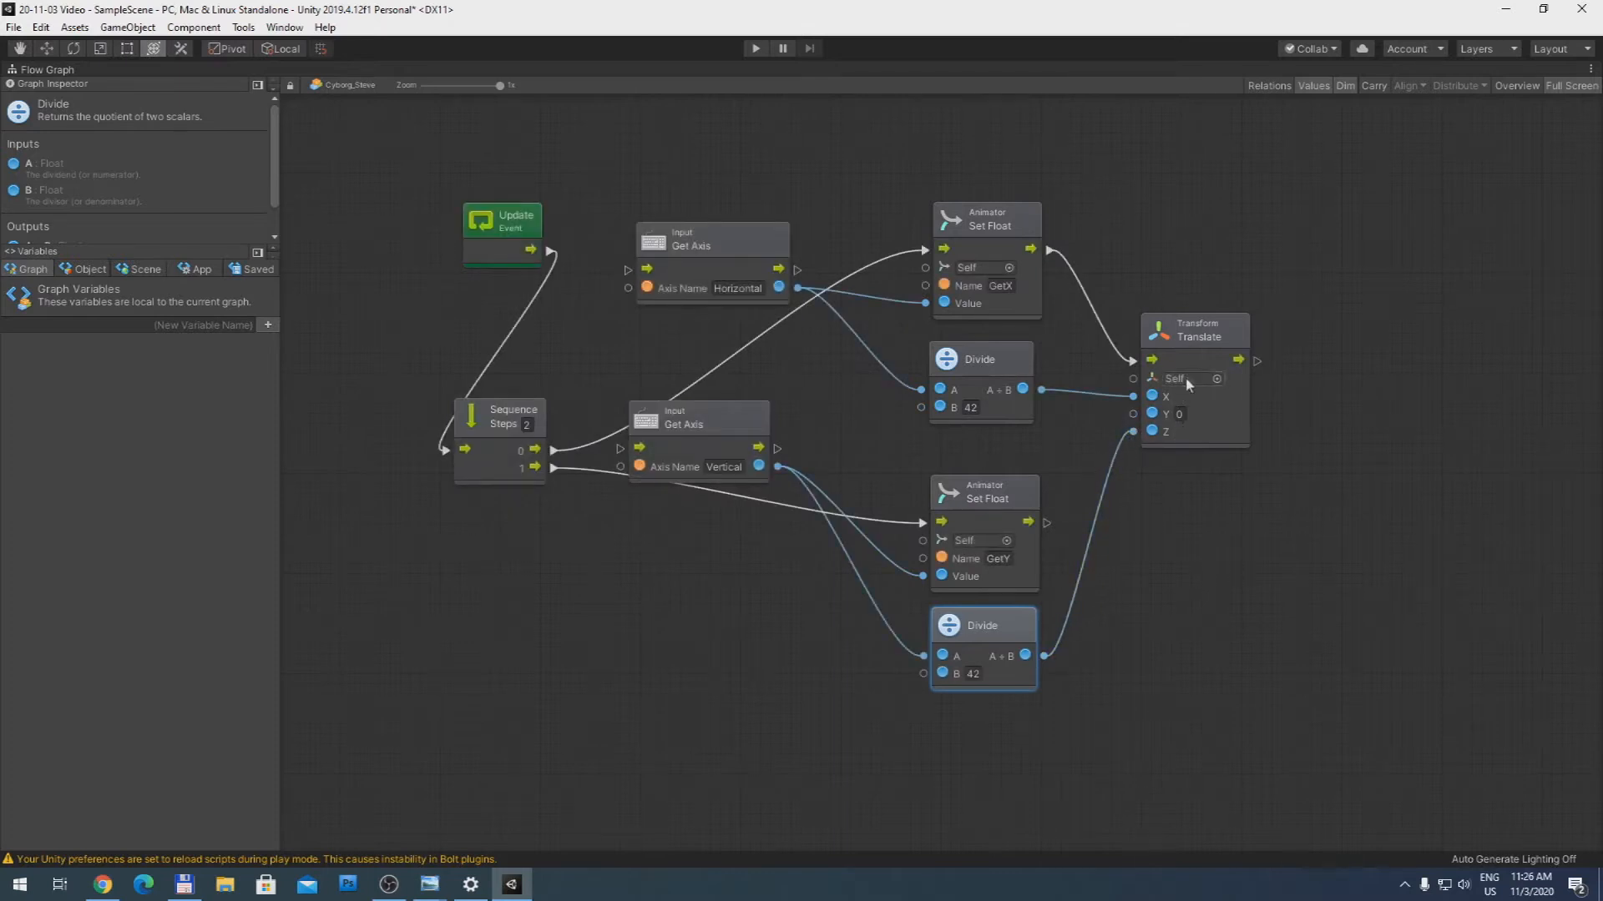
# Step: Arrange each Divide unit below its matching Set Float and place Translate beyond them to keep the connections readable
pyautogui.moveTo(1187, 332); pyautogui.dragTo(1270, 325)
pyautogui.moveTo(995, 359); pyautogui.dragTo(1124, 382)
pyautogui.moveTo(994, 625); pyautogui.dragTo(1136, 519)
pyautogui.moveTo(1120, 396); pyautogui.dragTo(1135, 408)
pyautogui.moveTo(1261, 340); pyautogui.dragTo(1310, 334)
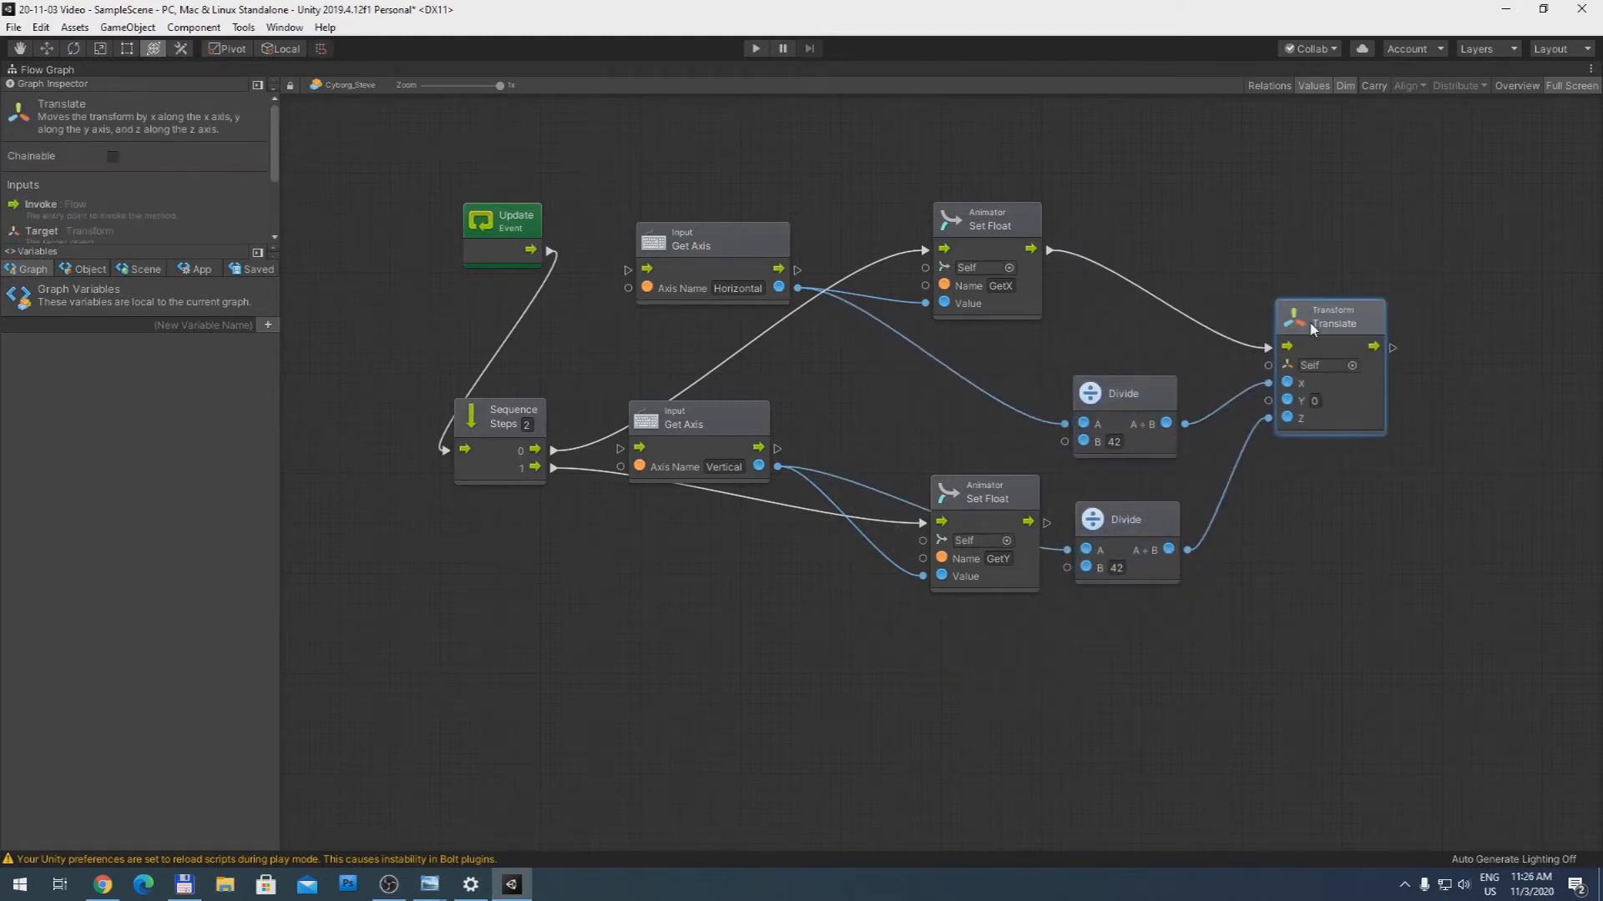
pyautogui.moveTo(1131, 395); pyautogui.dragTo(995, 383)
pyautogui.moveTo(1117, 521); pyautogui.dragTo(982, 644)
pyautogui.moveTo(1333, 328); pyautogui.dragTo(1190, 368)
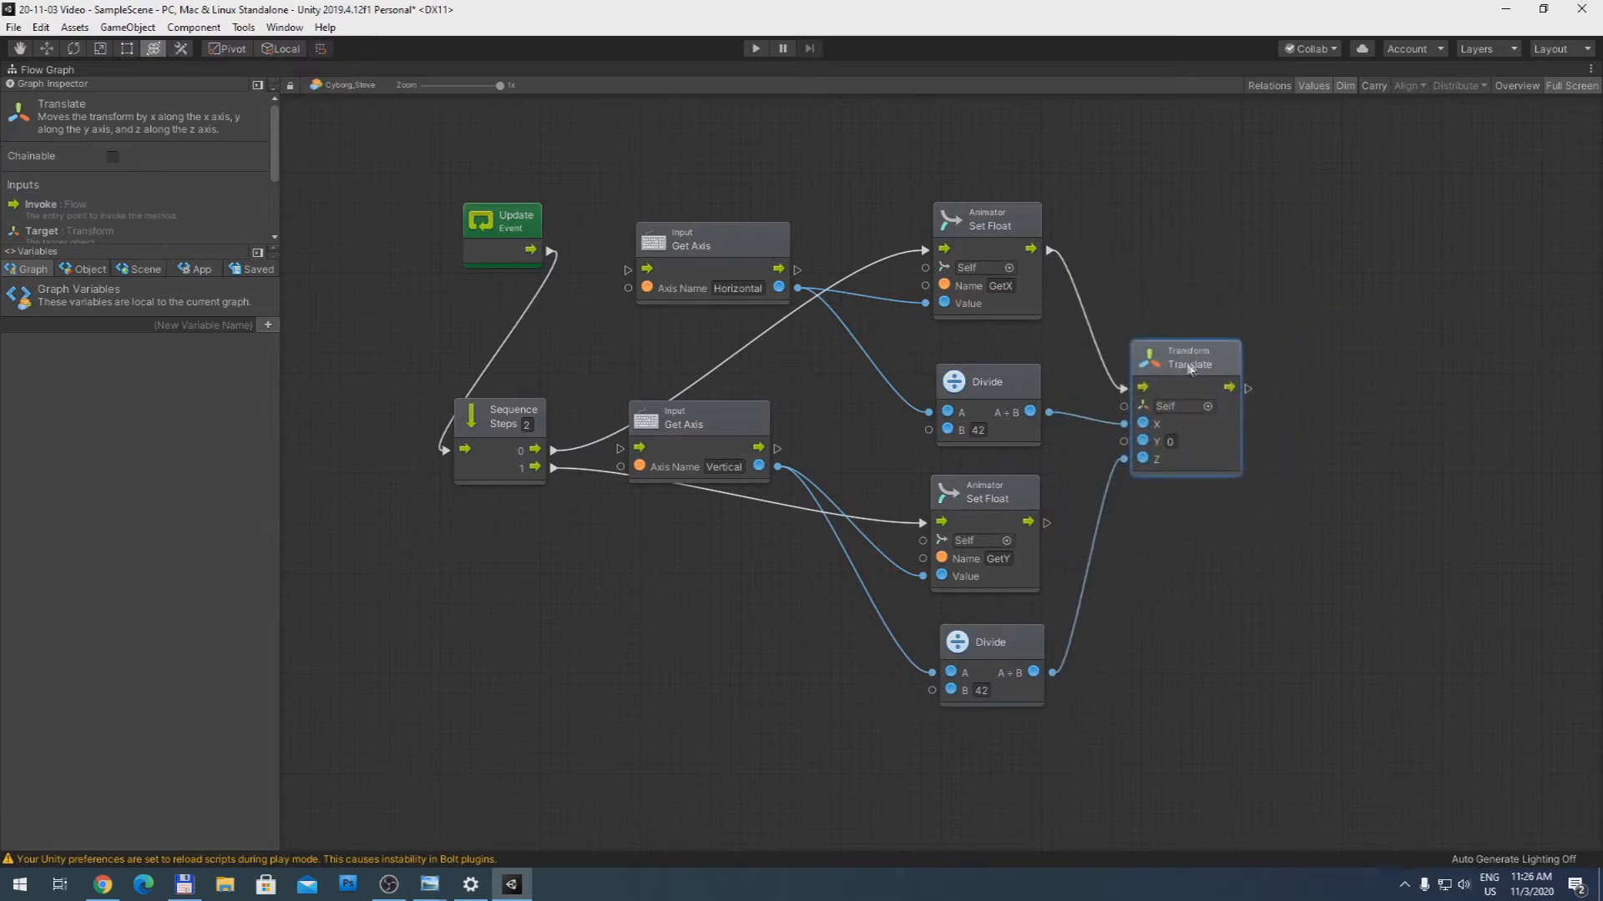
# Step: Run the scene to test the cyborg's movement with the divided axis values, then stop play mode
pyautogui.click(1582, 86)
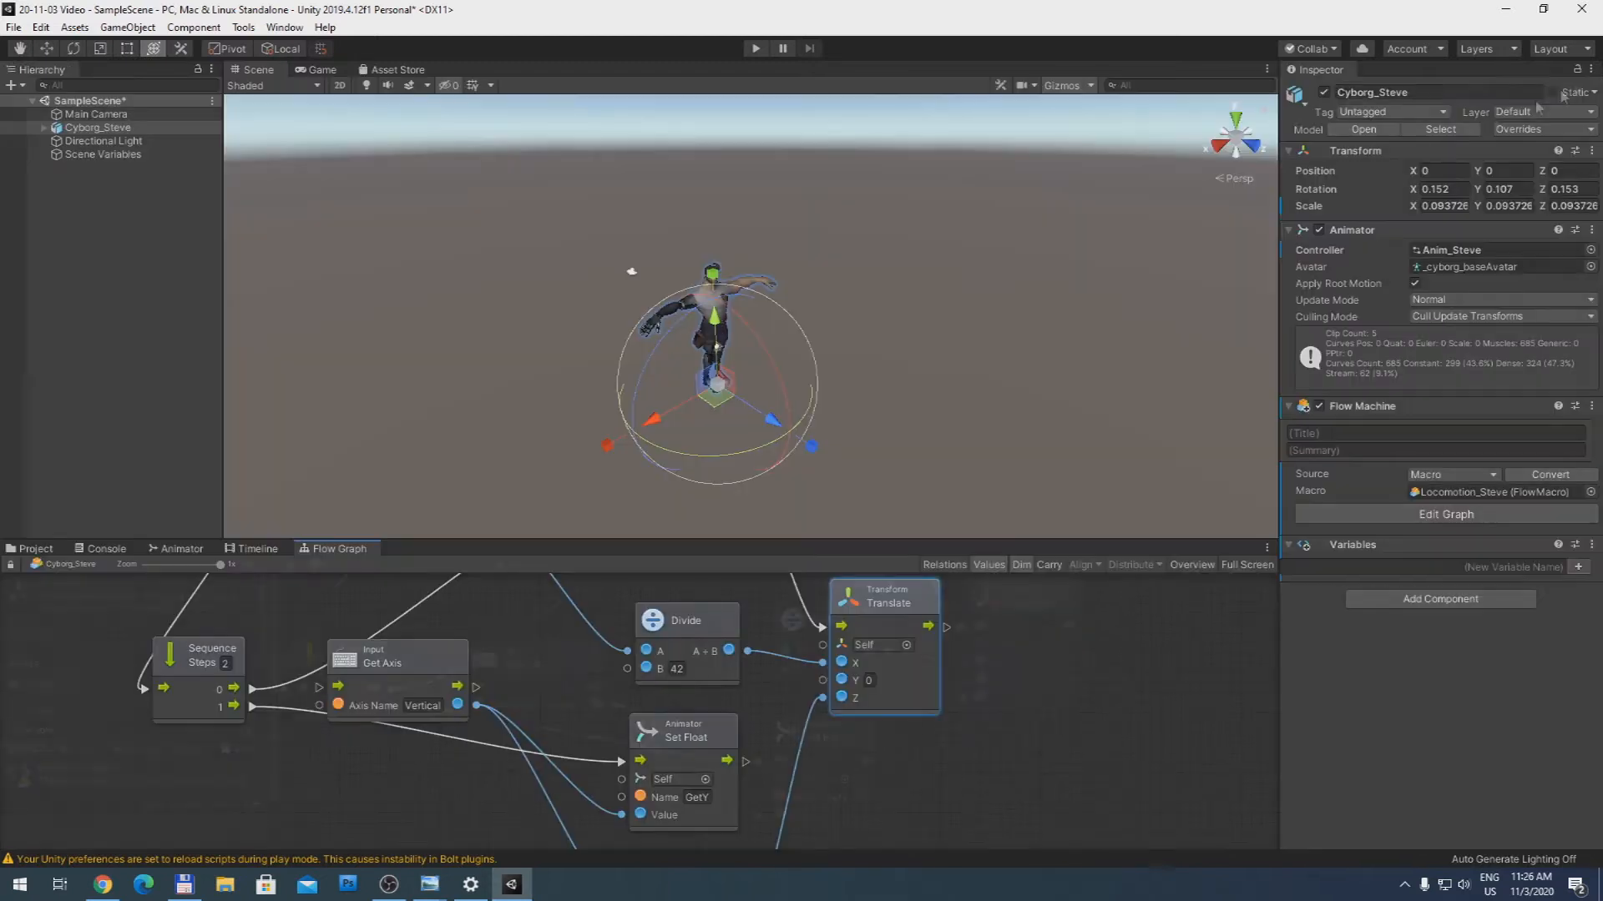
pyautogui.click(766, 53)
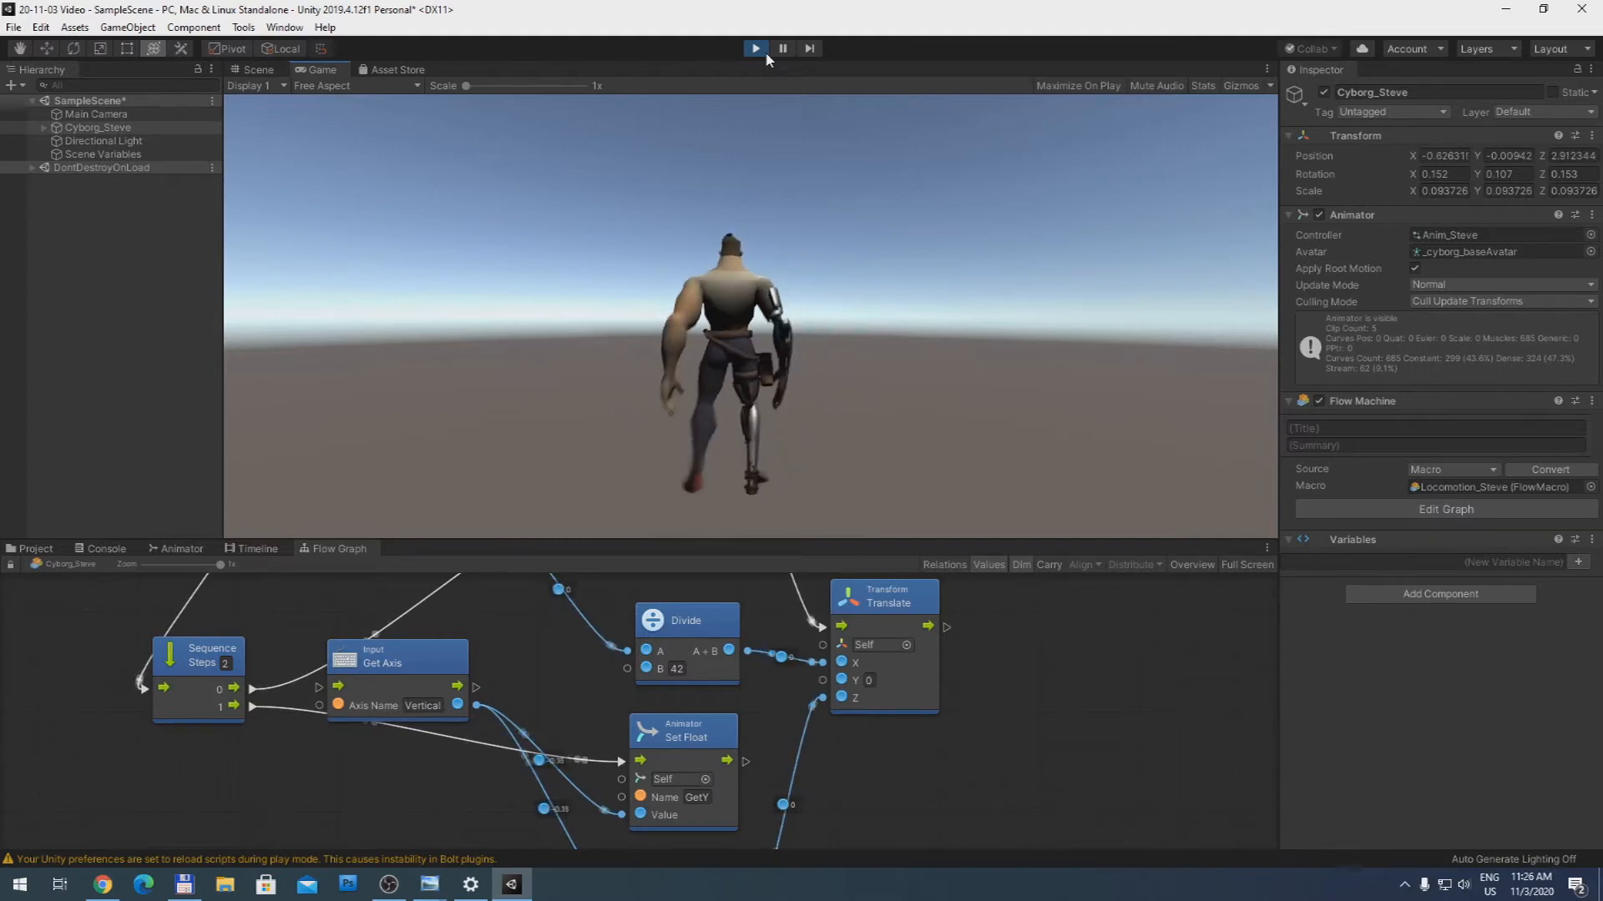
pyautogui.hotkey('ctrl', 'p')
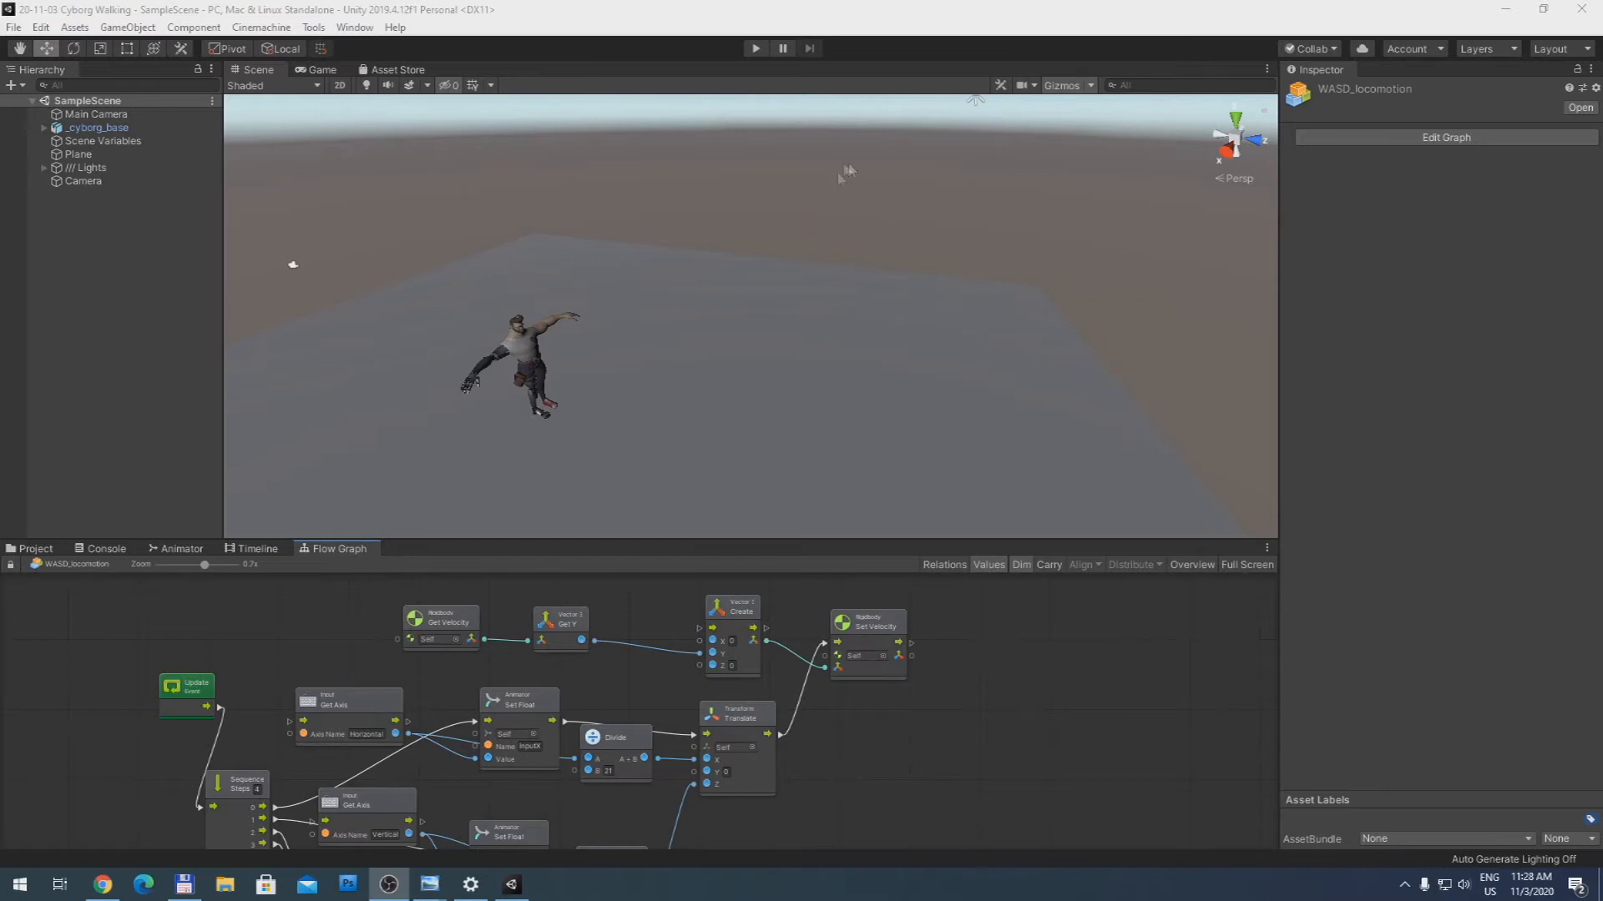
# Step: Play the Cyborg Walking project's scene and examine its WASD_locomotion flow graph around the Translate and Rigidbody velocity units
pyautogui.click(755, 49)
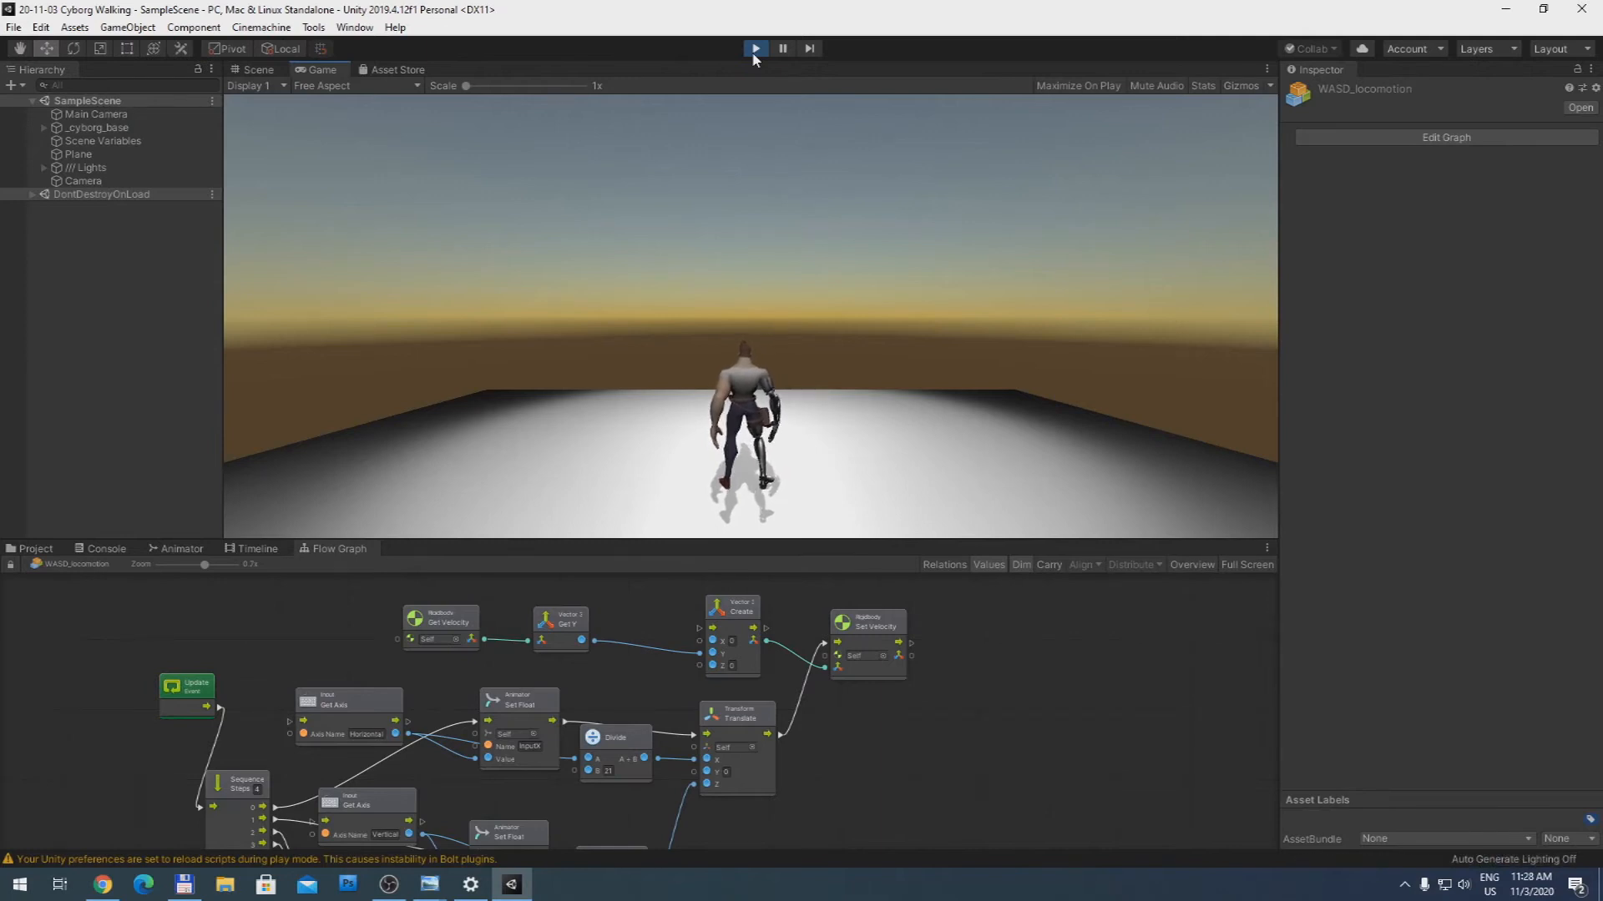
pyautogui.click(1246, 565)
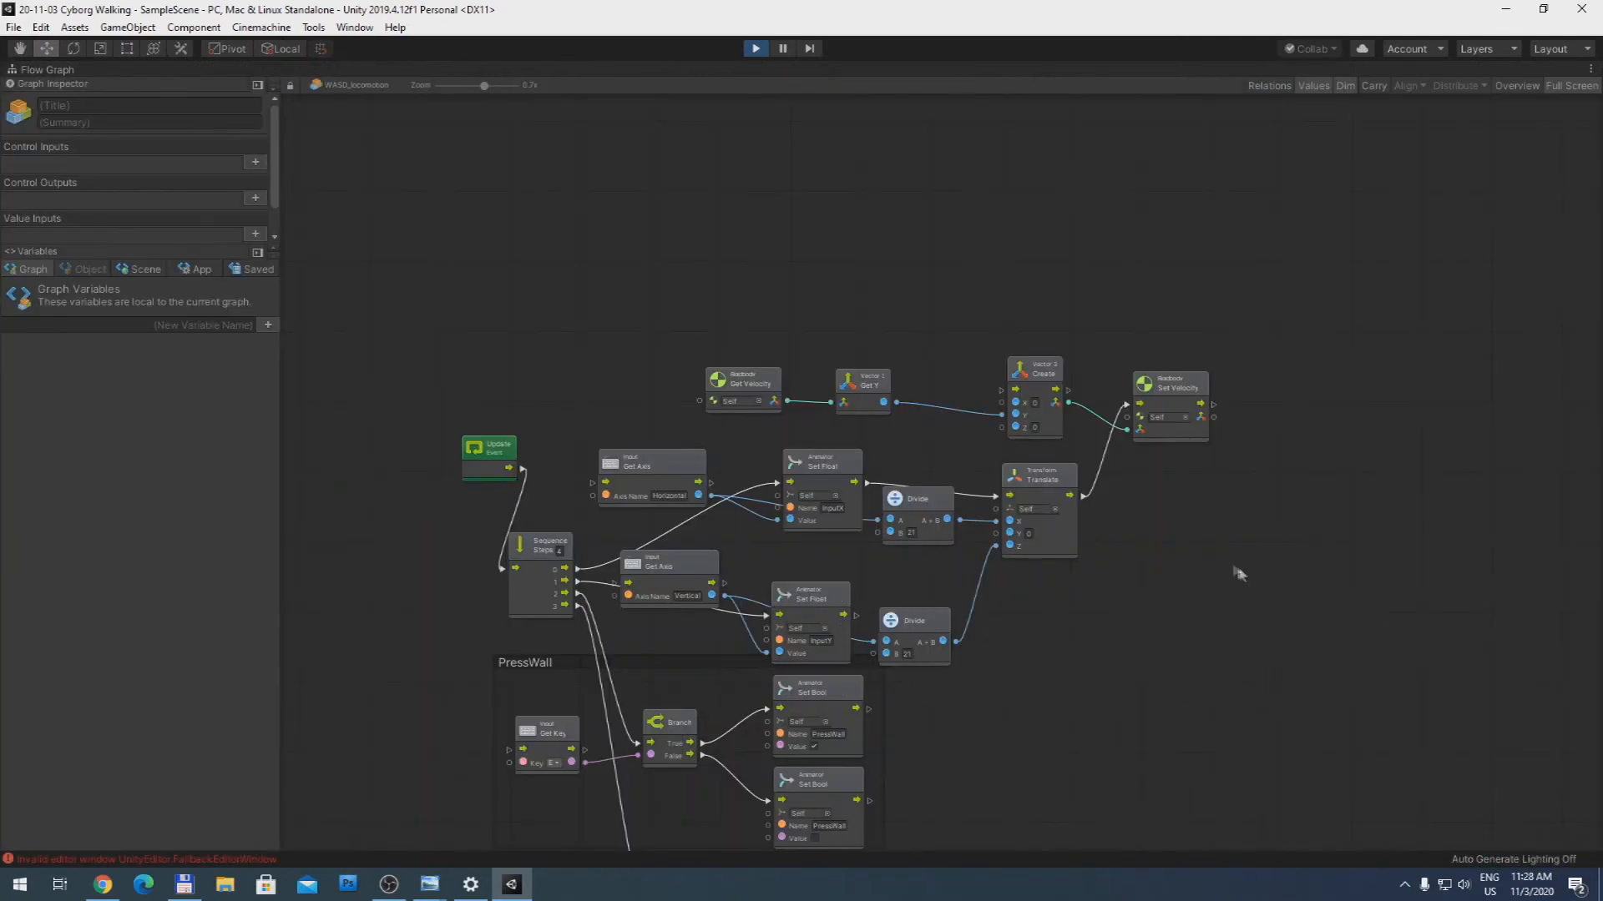
pyautogui.scroll(2, 966, 673)
pyautogui.rightClick(994, 529)
pyautogui.click(1004, 472)
pyautogui.moveTo(1013, 425); pyautogui.dragTo(1016, 561, button='middle')
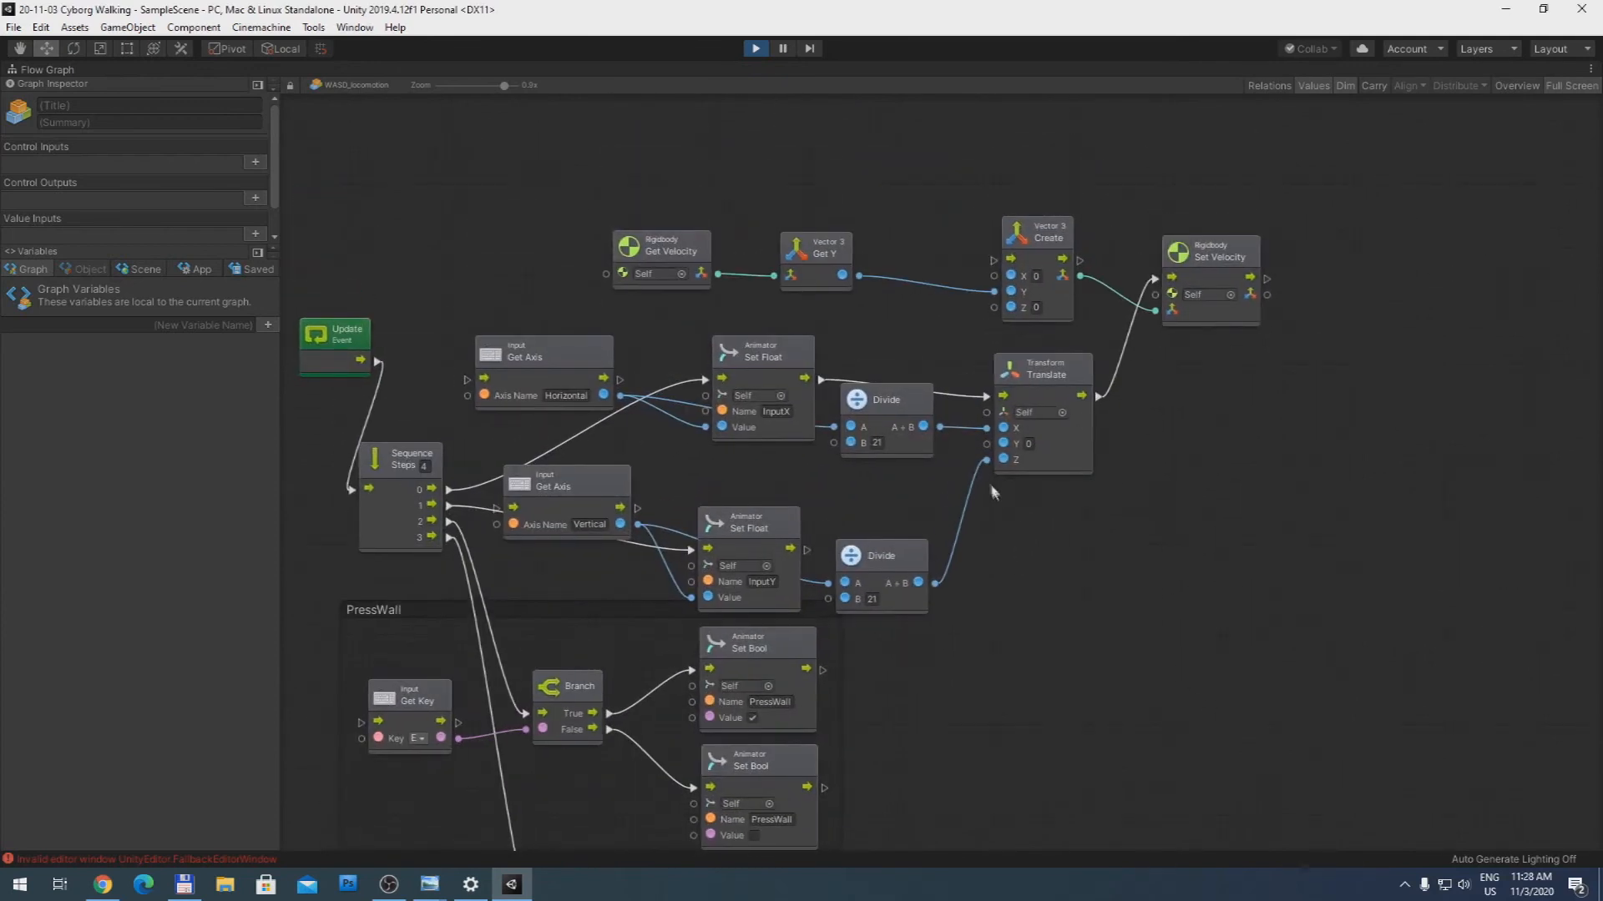
pyautogui.scroll(1, 989, 488)
# Step: Group the Get Velocity, Get Y, Vector 3 Create and Set Velocity units and title the group "Mistake - Gravity ON"
pyautogui.moveTo(1337, 326); pyautogui.dragTo(574, 132)
pyautogui.click(1297, 354)
pyautogui.moveTo(1362, 339); pyautogui.dragTo(553, 107)
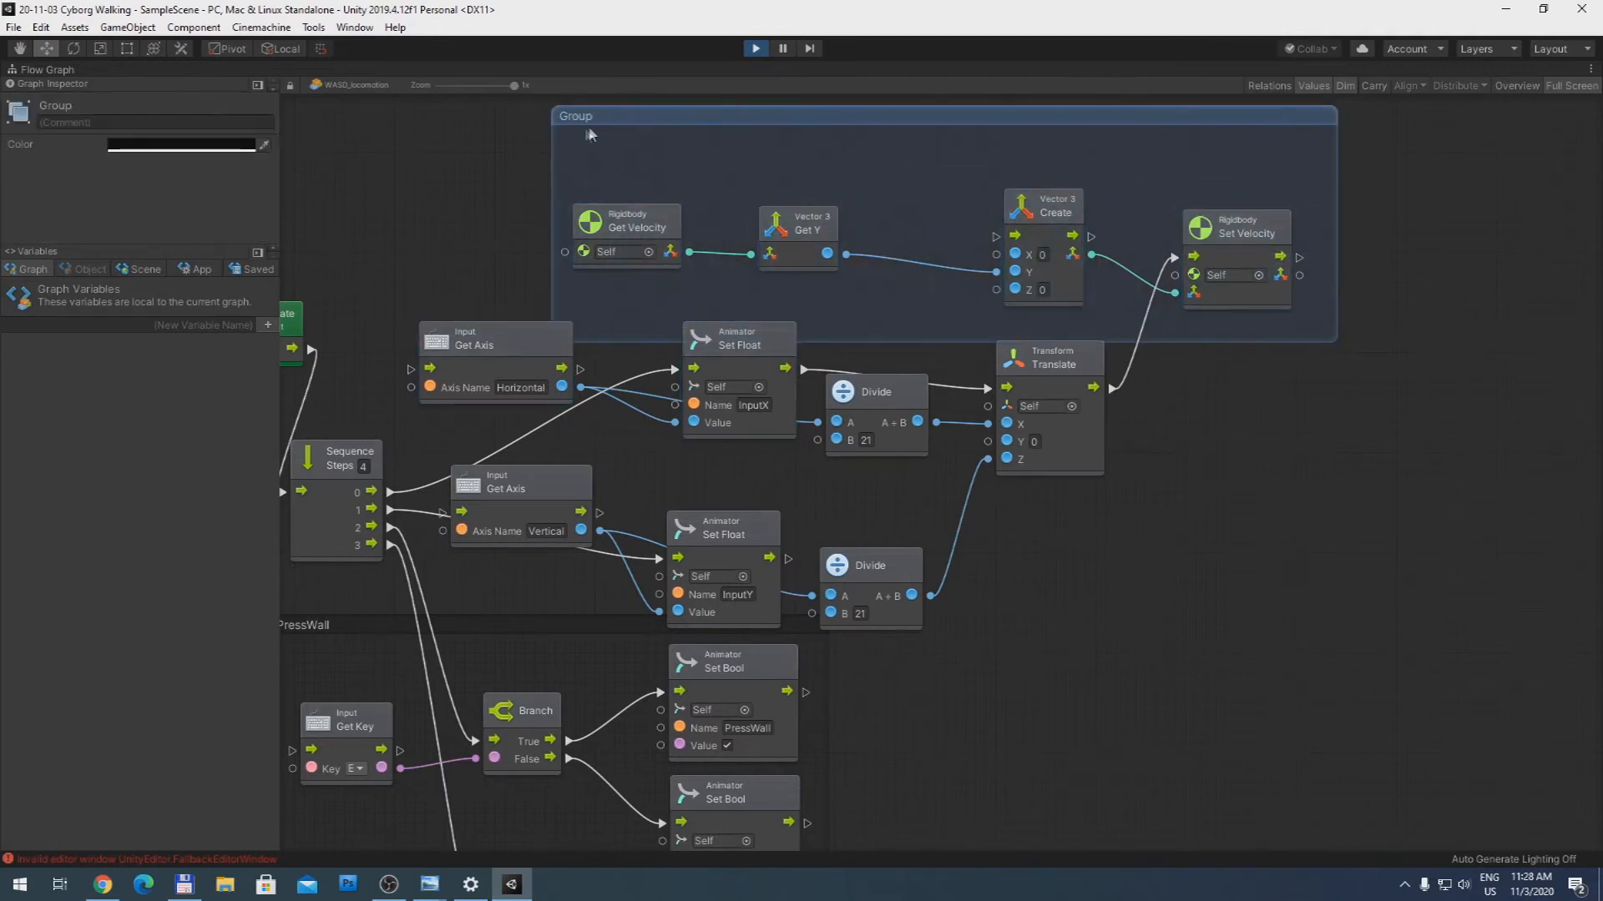
pyautogui.write('Mistake - Gravity ON')
pyautogui.press('Return')
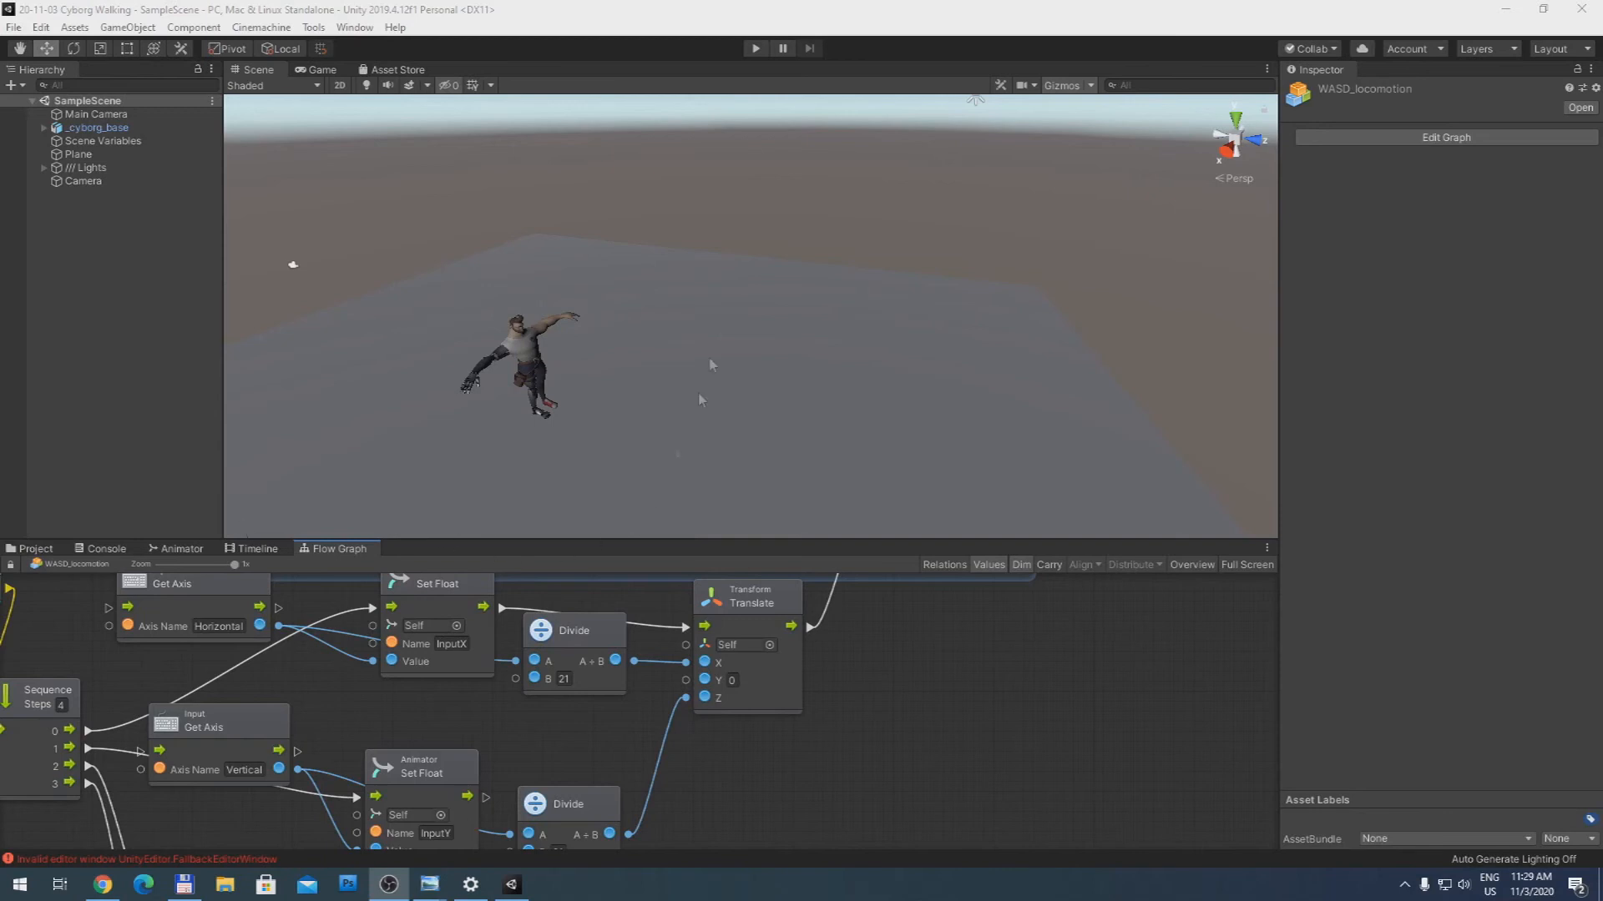
# Step: Run the Cyborg Walking scene and walk the character forward, backward and sideways to test its WASD locomotion
pyautogui.click(756, 50)
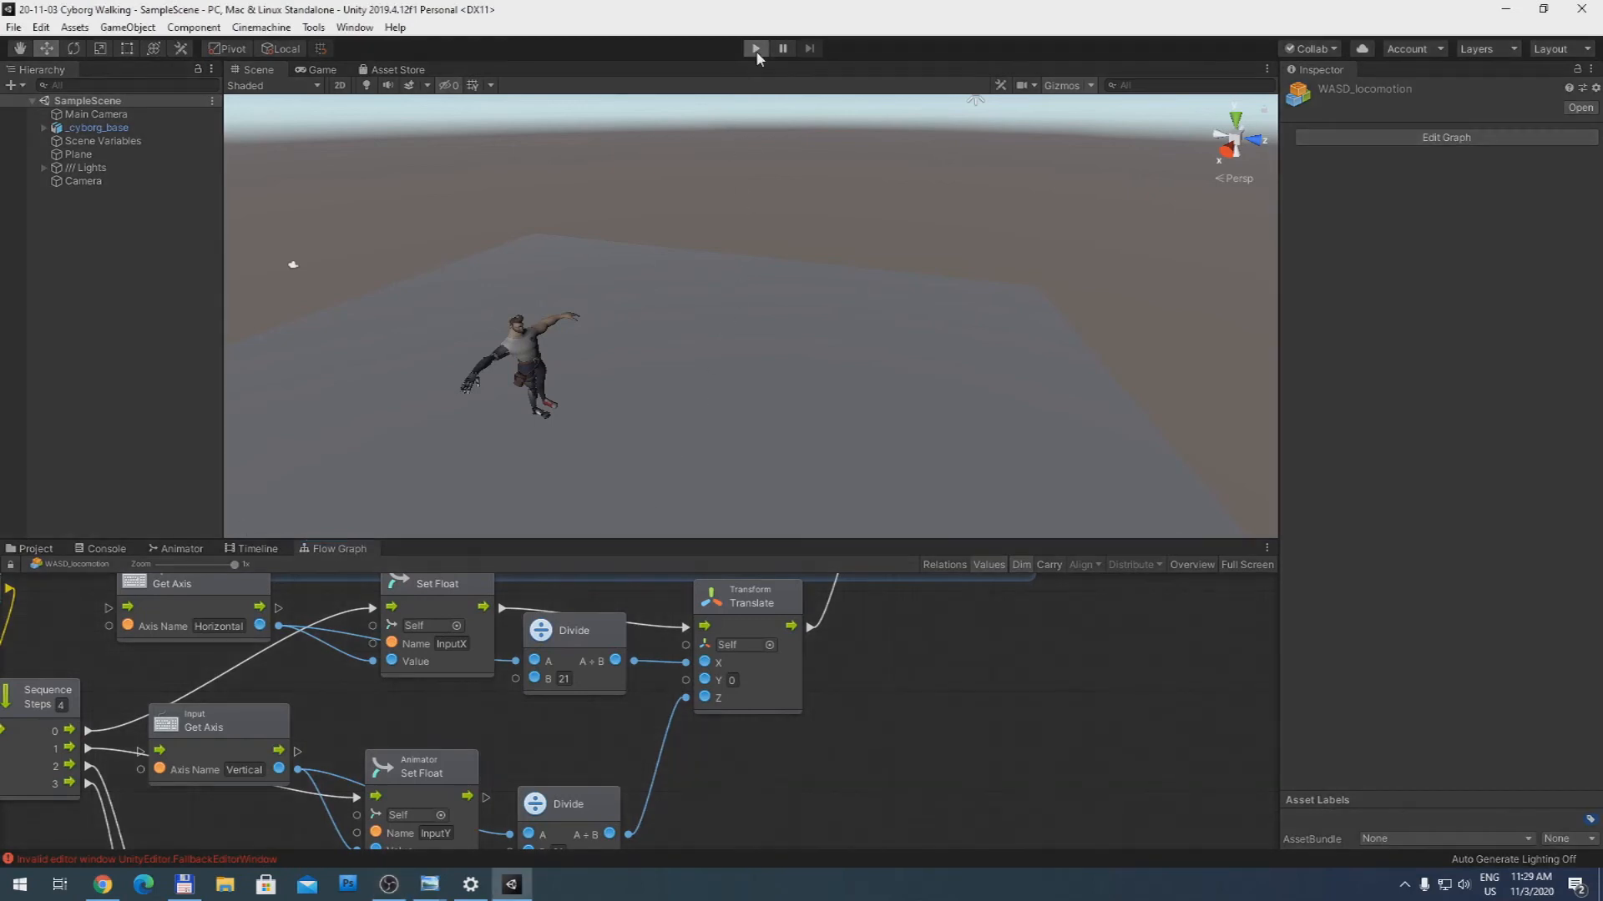
pyautogui.press('w')
pyautogui.press('a')
pyautogui.press('w')
pyautogui.press('d')
pyautogui.press('w')
pyautogui.press('a')
pyautogui.press('s')
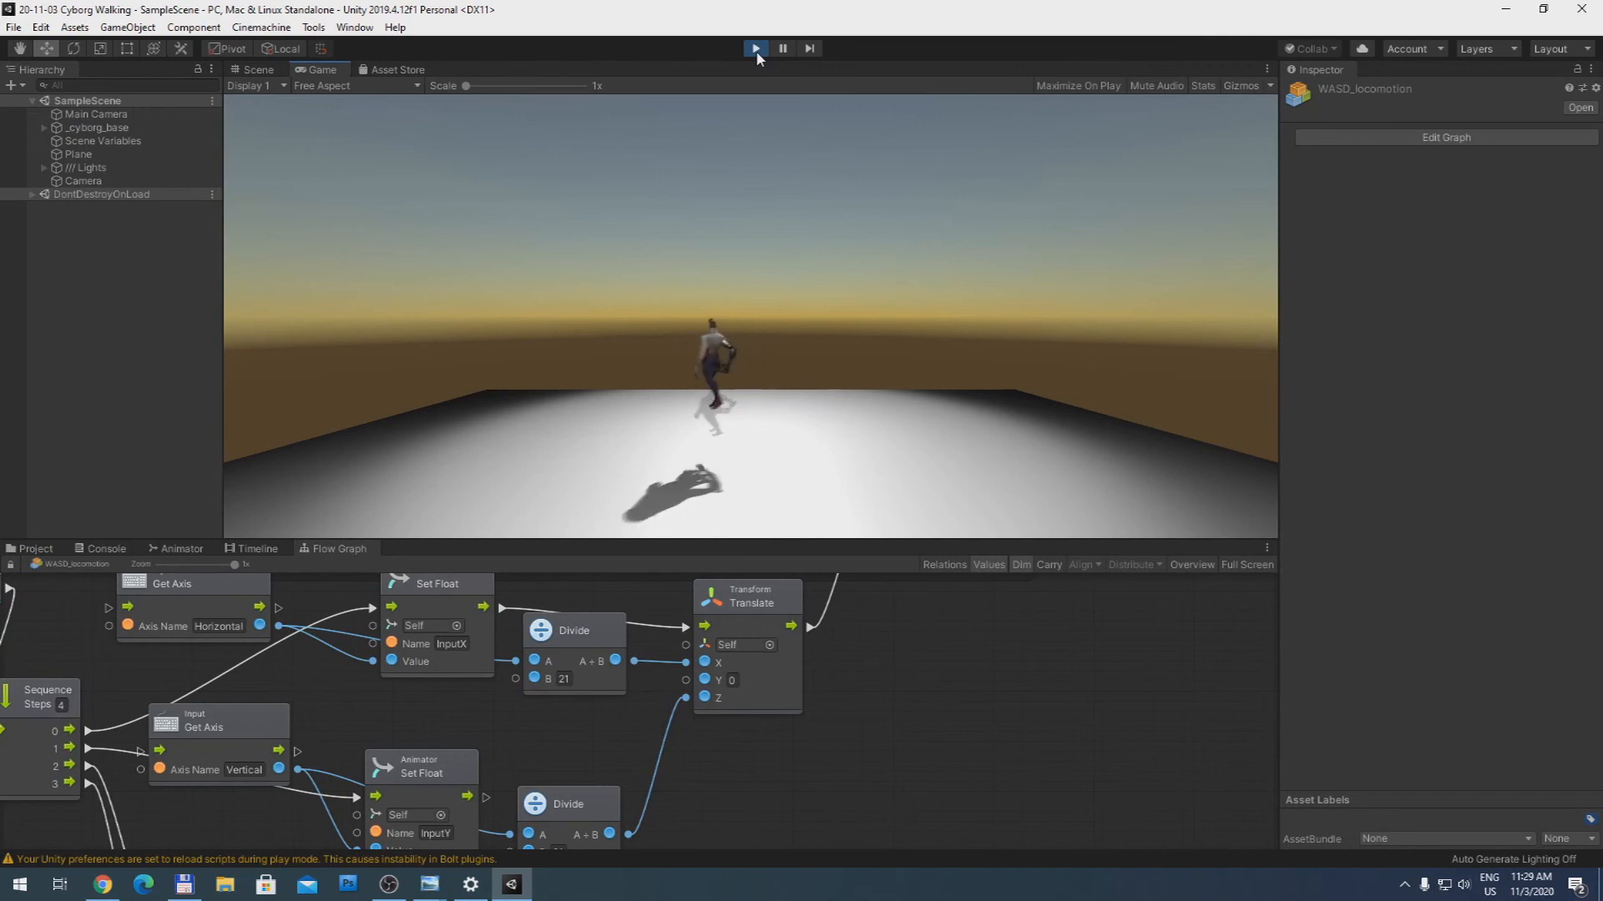
pyautogui.press('d')
pyautogui.press('w')
pyautogui.press('a')
pyautogui.press('s')
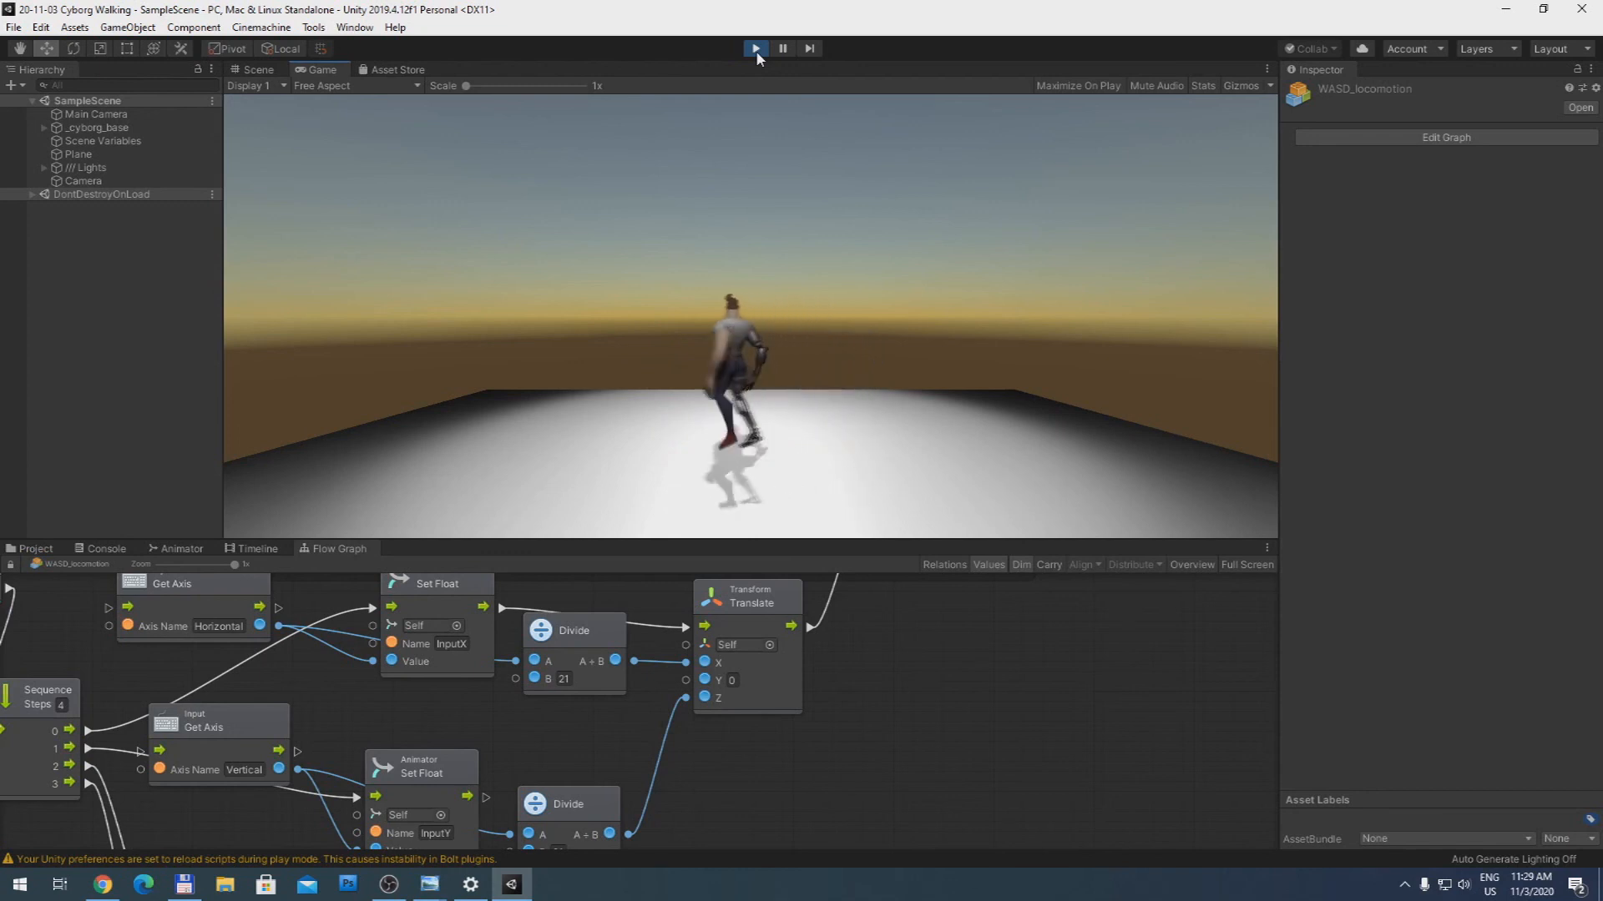
pyautogui.press('d')
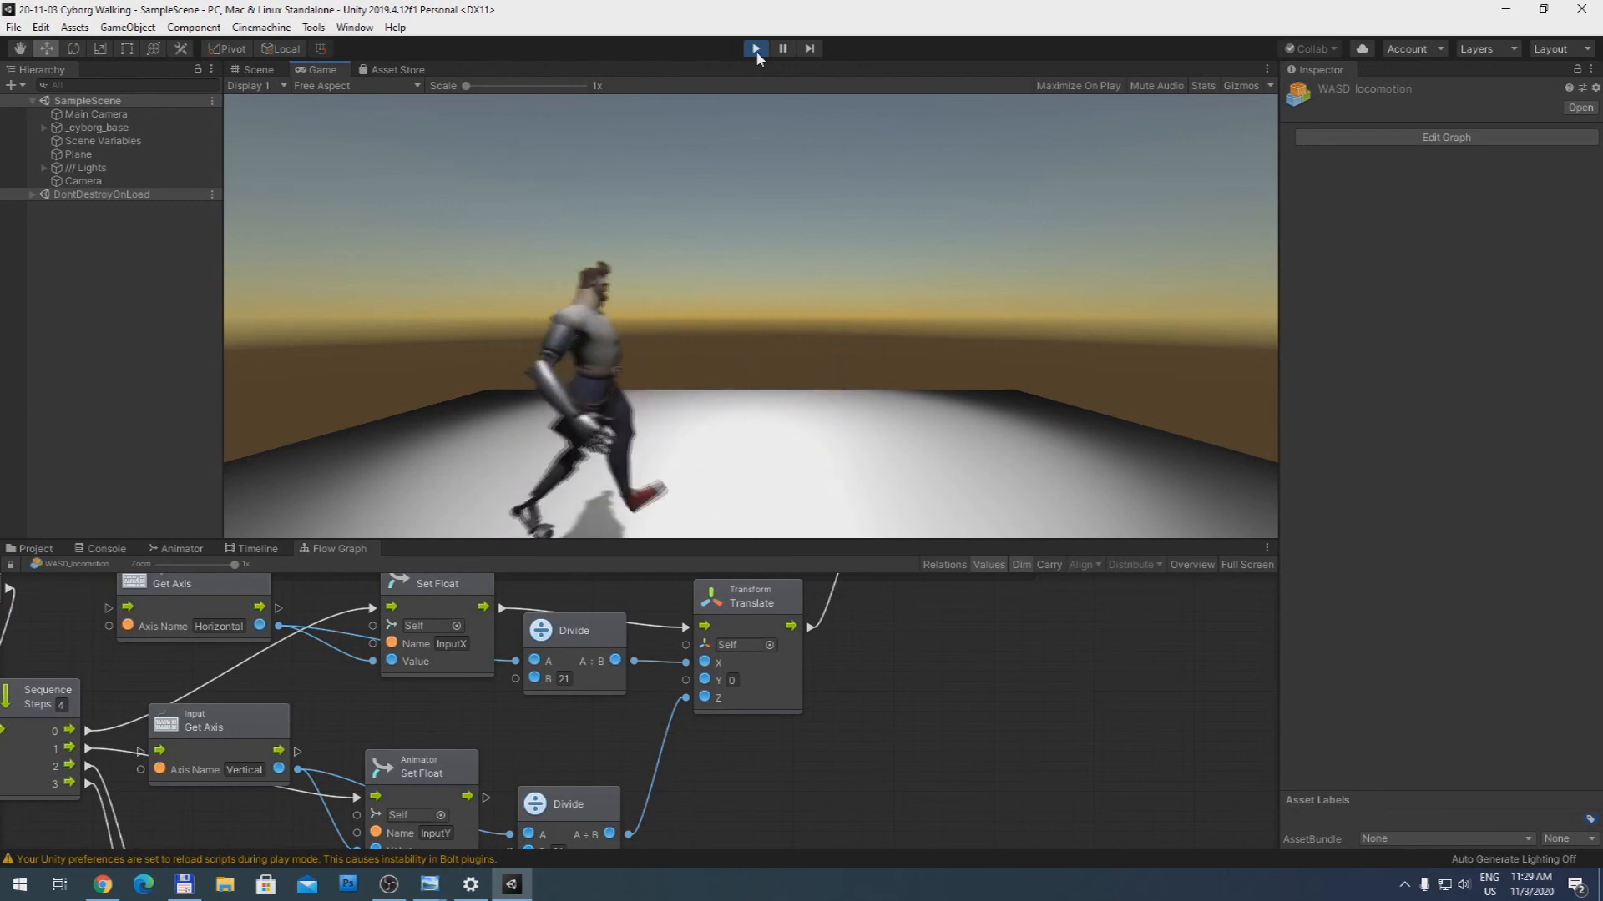
pyautogui.press('w')
pyautogui.press('a')
pyautogui.press('s')
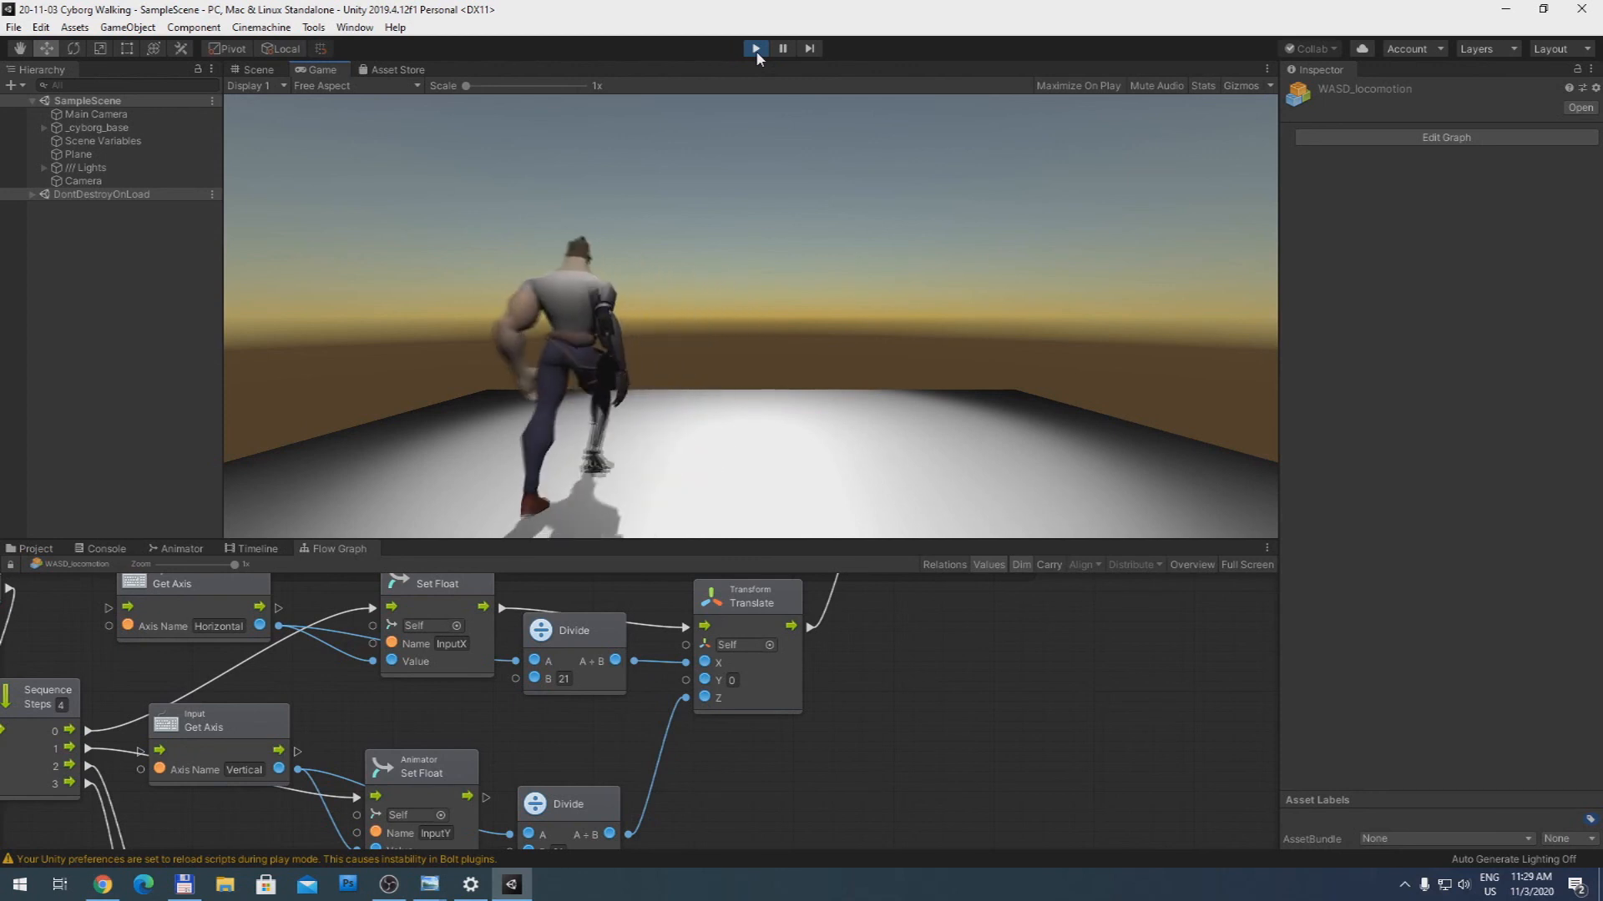